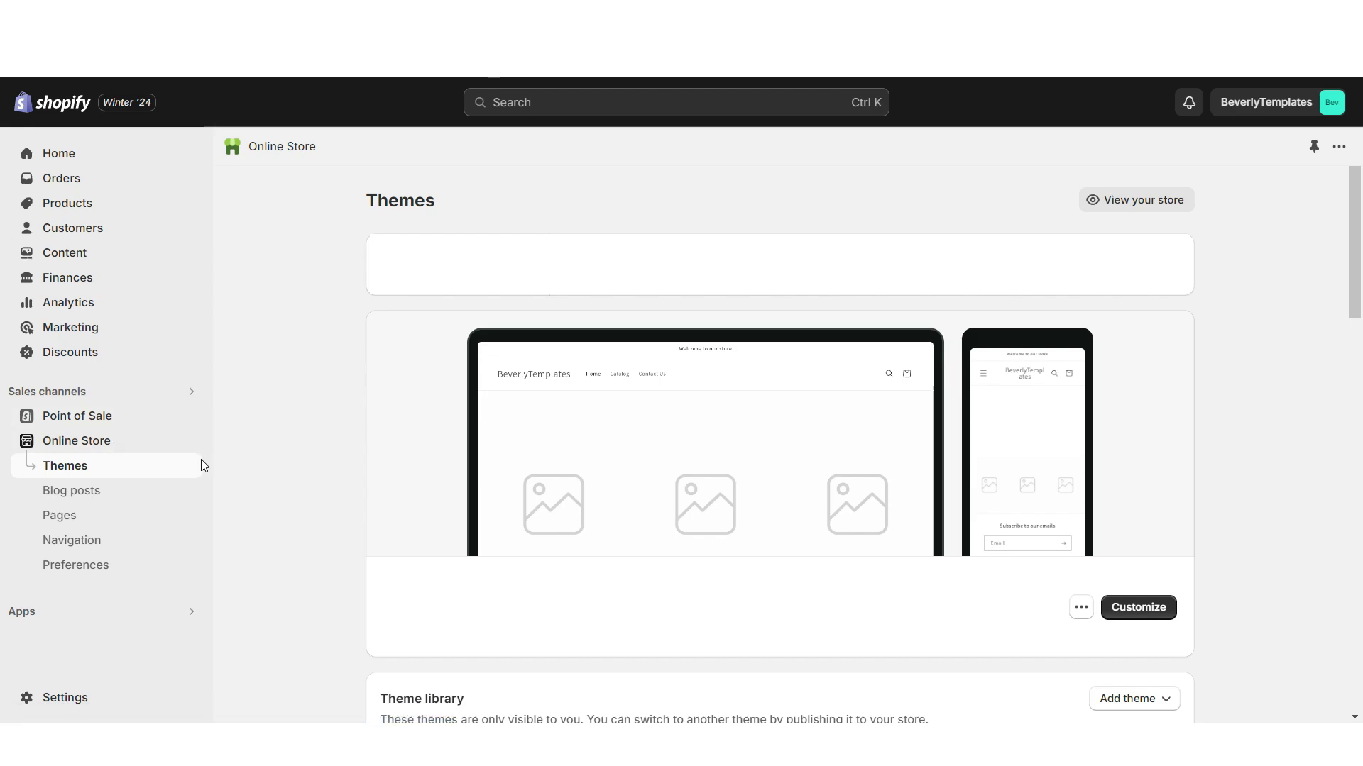
- Add the free Dawn theme to the theme library and open it for customization
left_click_drag(1353, 227, 1349, 561)
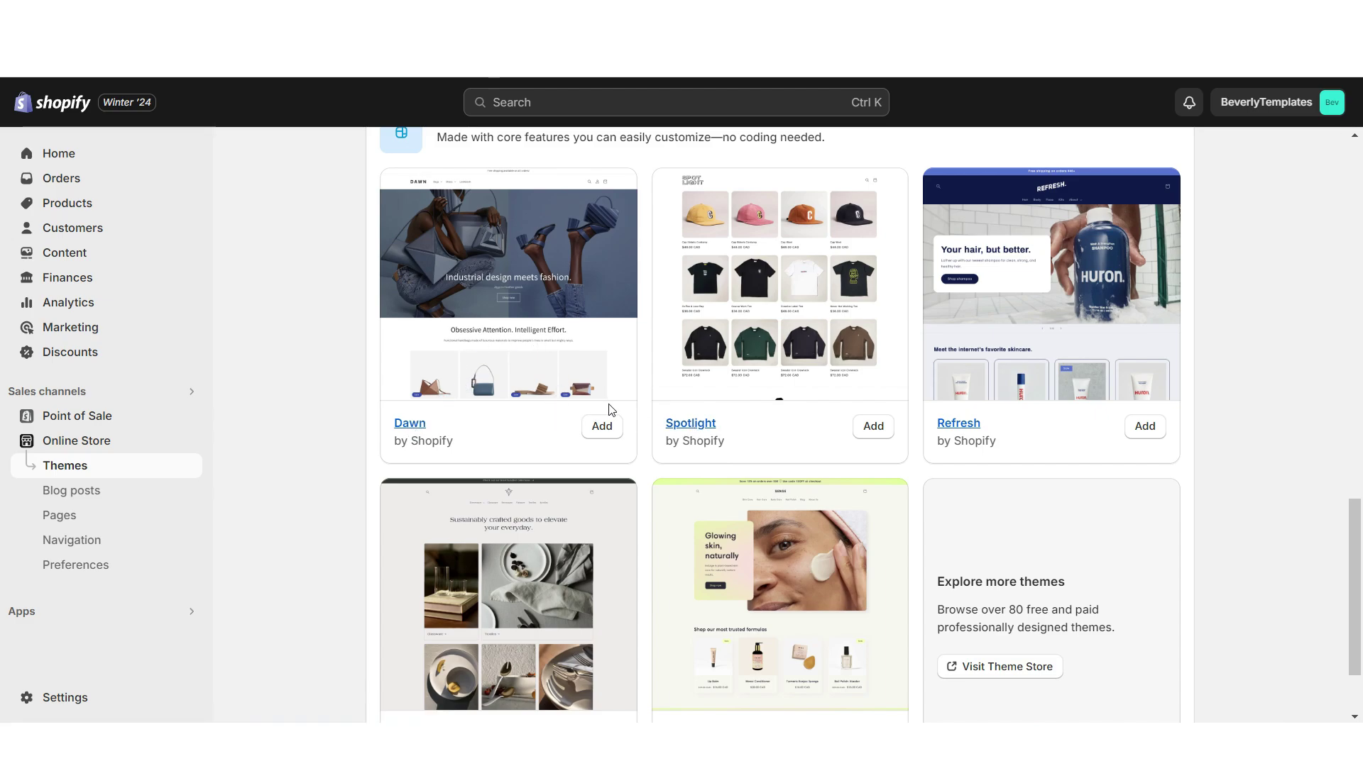
left_click(603, 428)
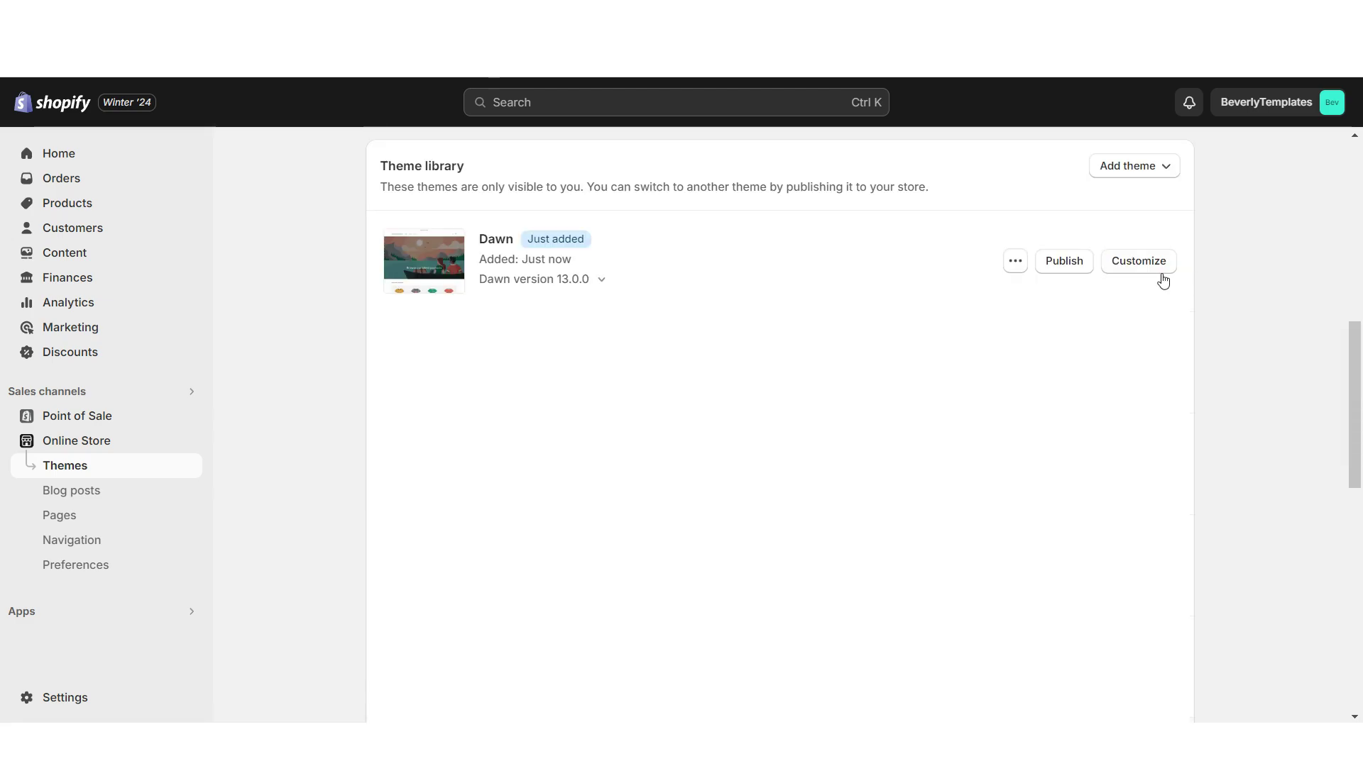
left_click(1165, 268)
- Check the Dawn home page in the full-width and mobile previews, and switch to the desktop preview
scroll(1350, 371, "down", 10)
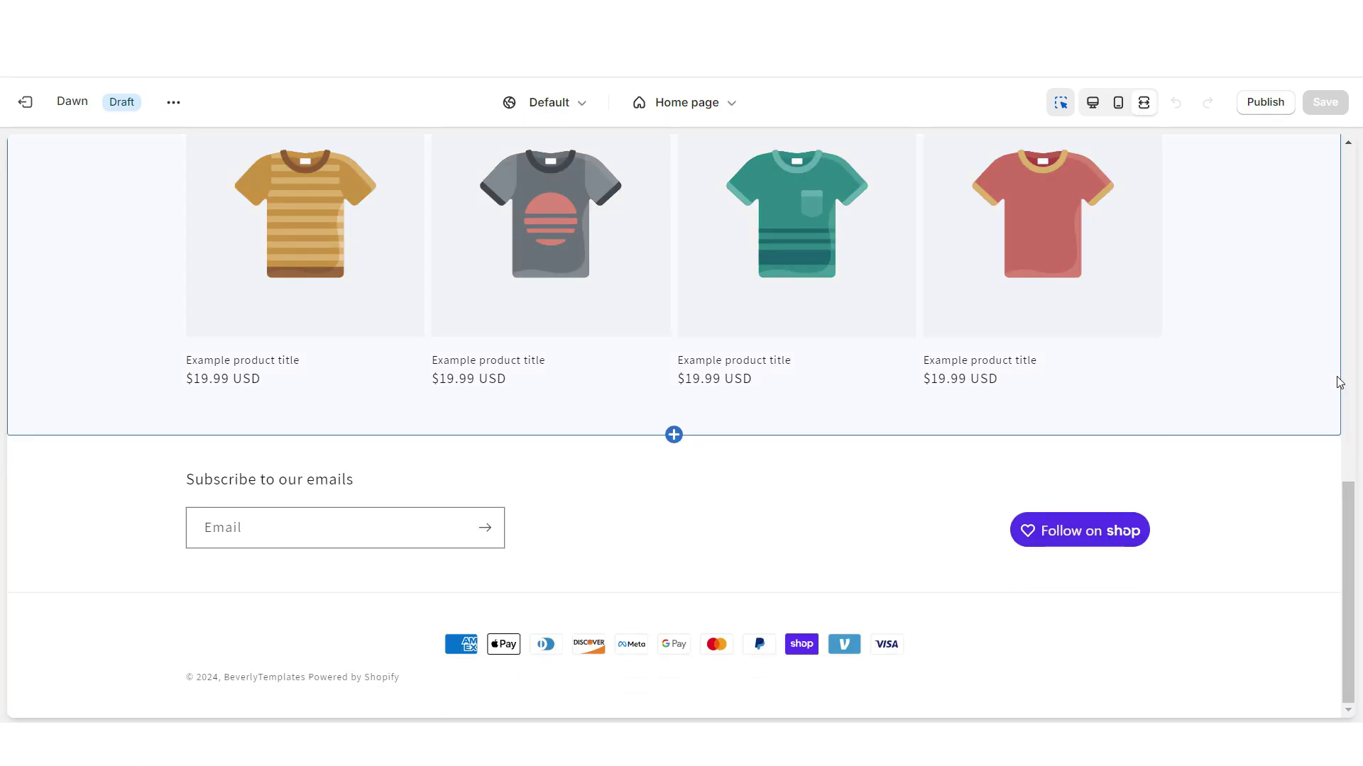
left_click(1118, 102)
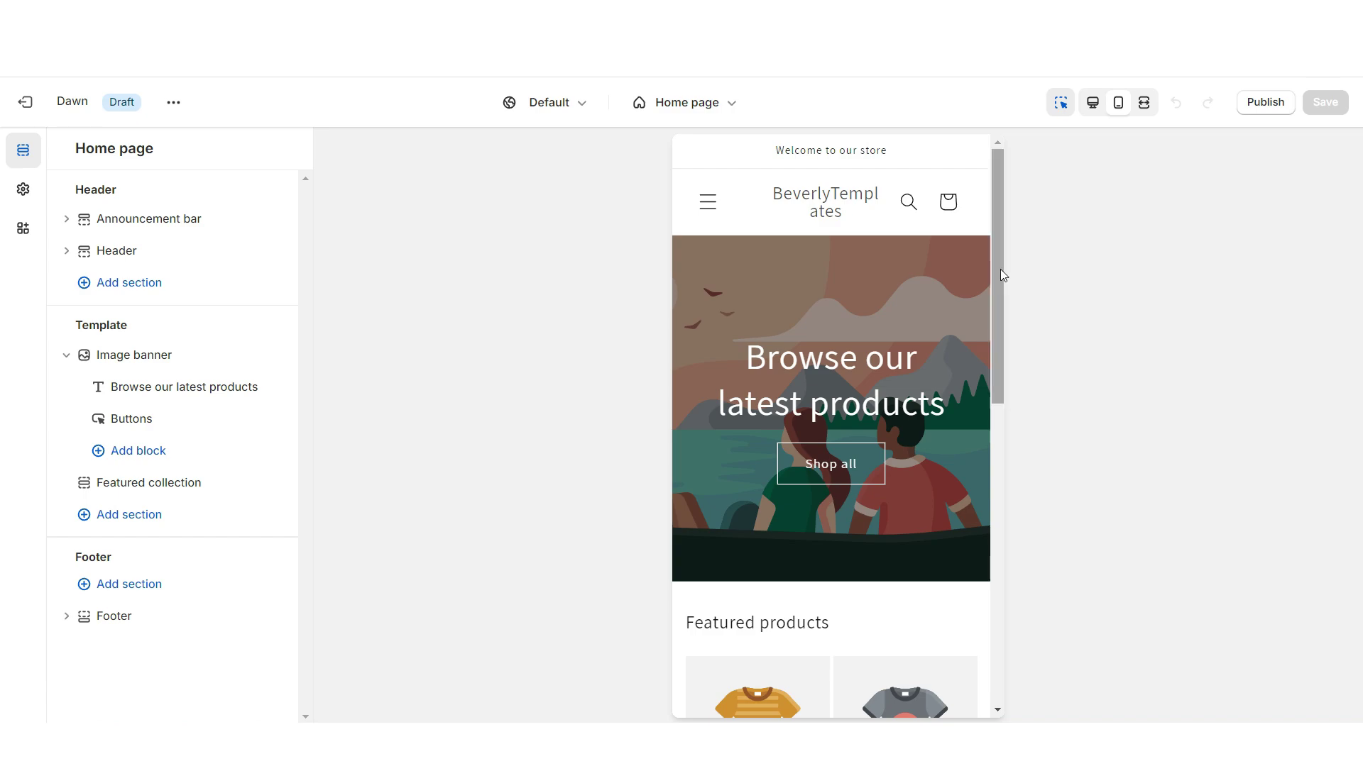
scroll(995, 275, "down", 10)
scroll(995, 274, "up", 4)
left_click(1092, 102)
- Set the header's desktop logo position to Top center
left_click(902, 226)
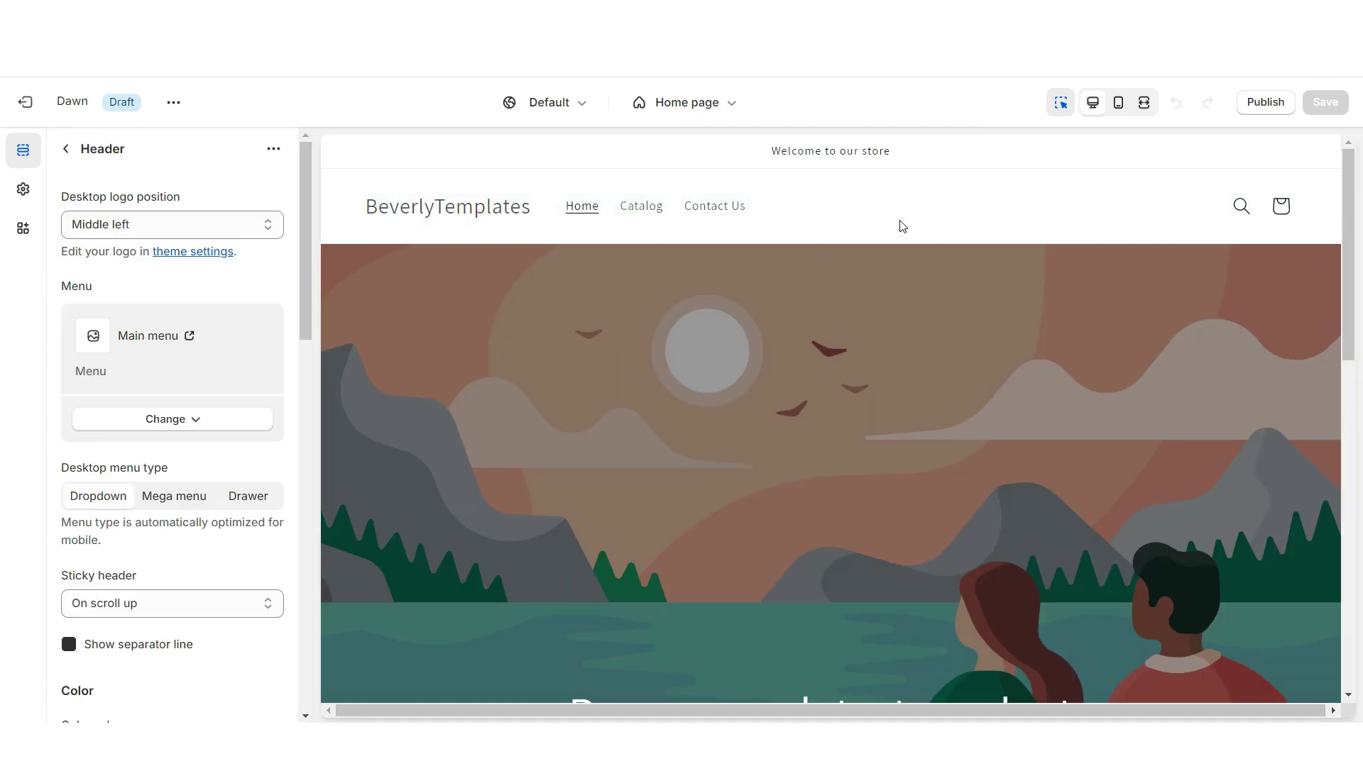
left_click(121, 224)
left_click(143, 264)
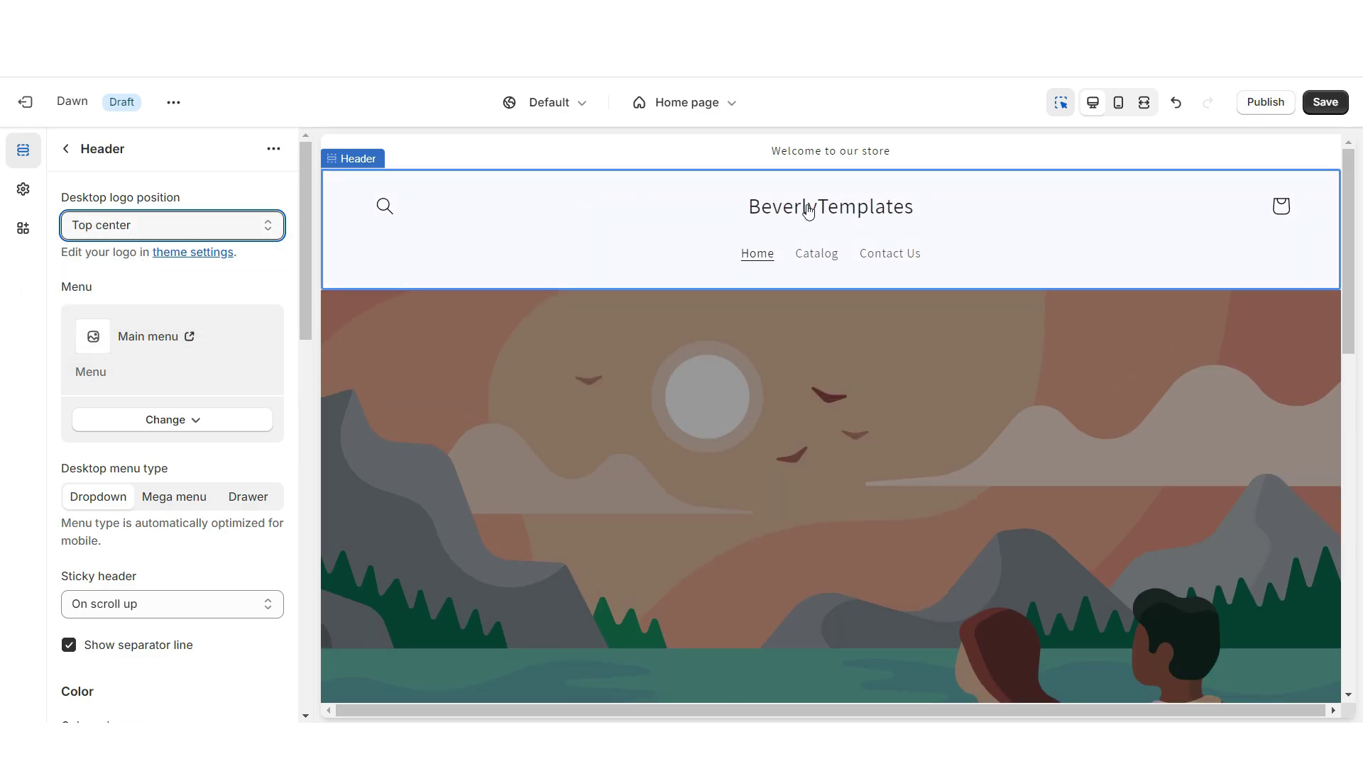
- Set the header's sticky behavior to None and save the theme
scroll(809, 220, "down", 8)
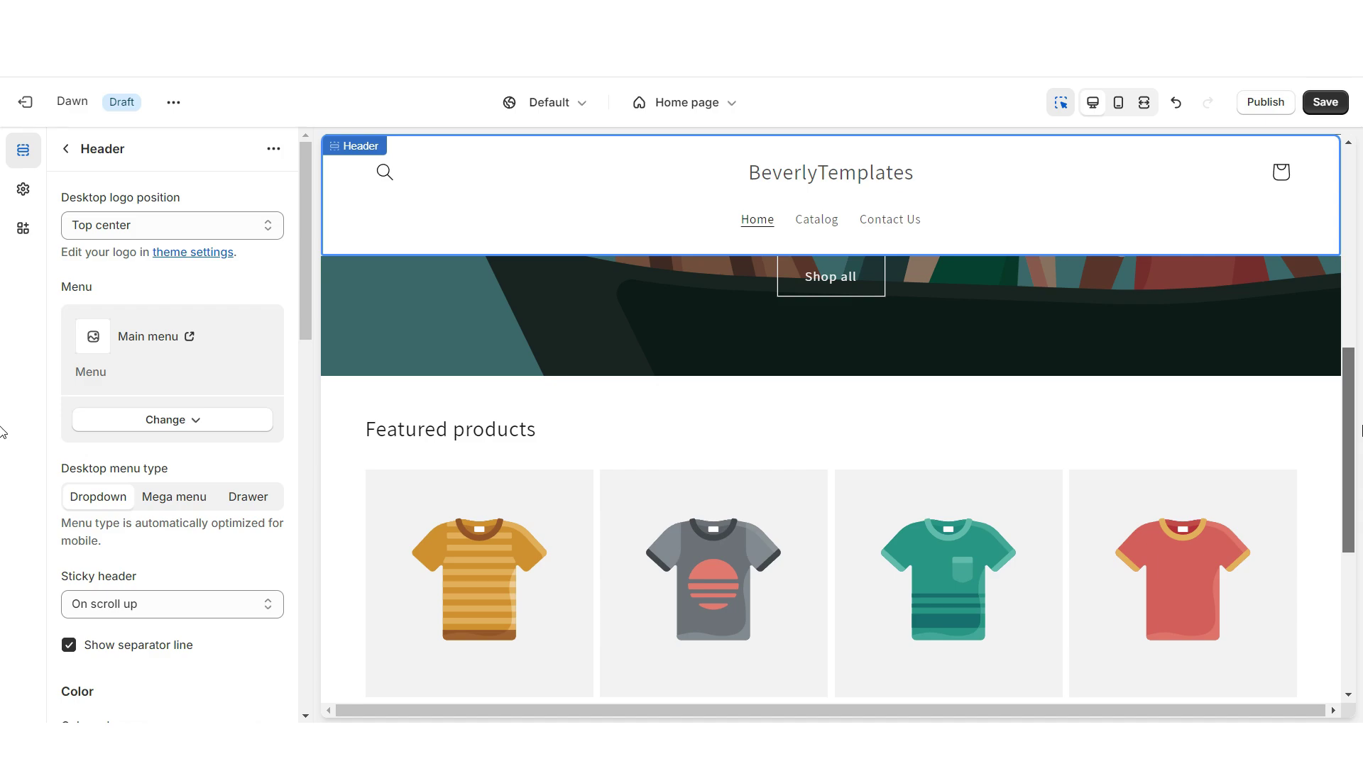
scroll(702, 261, "up", 8)
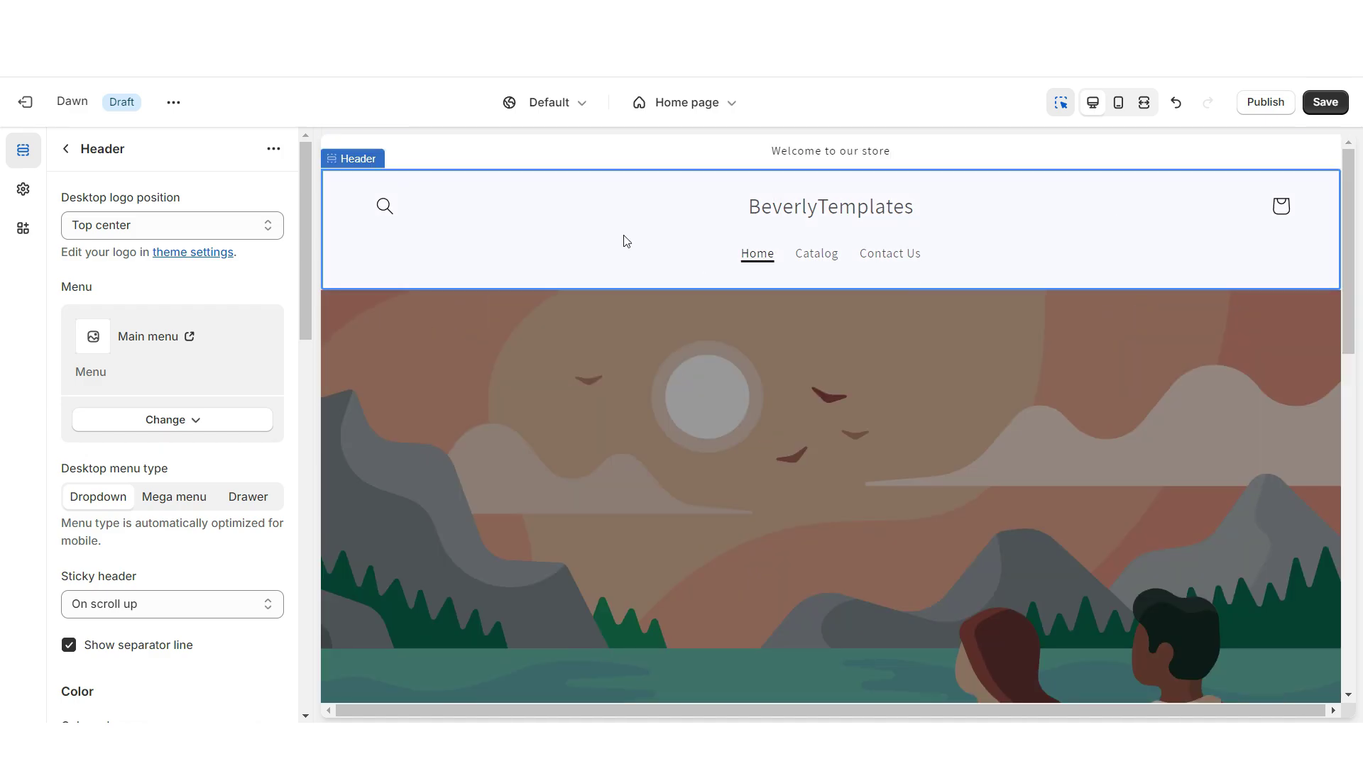
scroll(130, 436, "down", 1)
scroll(130, 436, "down", 5)
left_click(97, 266)
left_click(98, 268)
key("ctrl+s")
- Show social media icons on desktop in the announcement bar and fill the theme's social account fields with "Paste Your Link Here"
left_click(467, 158)
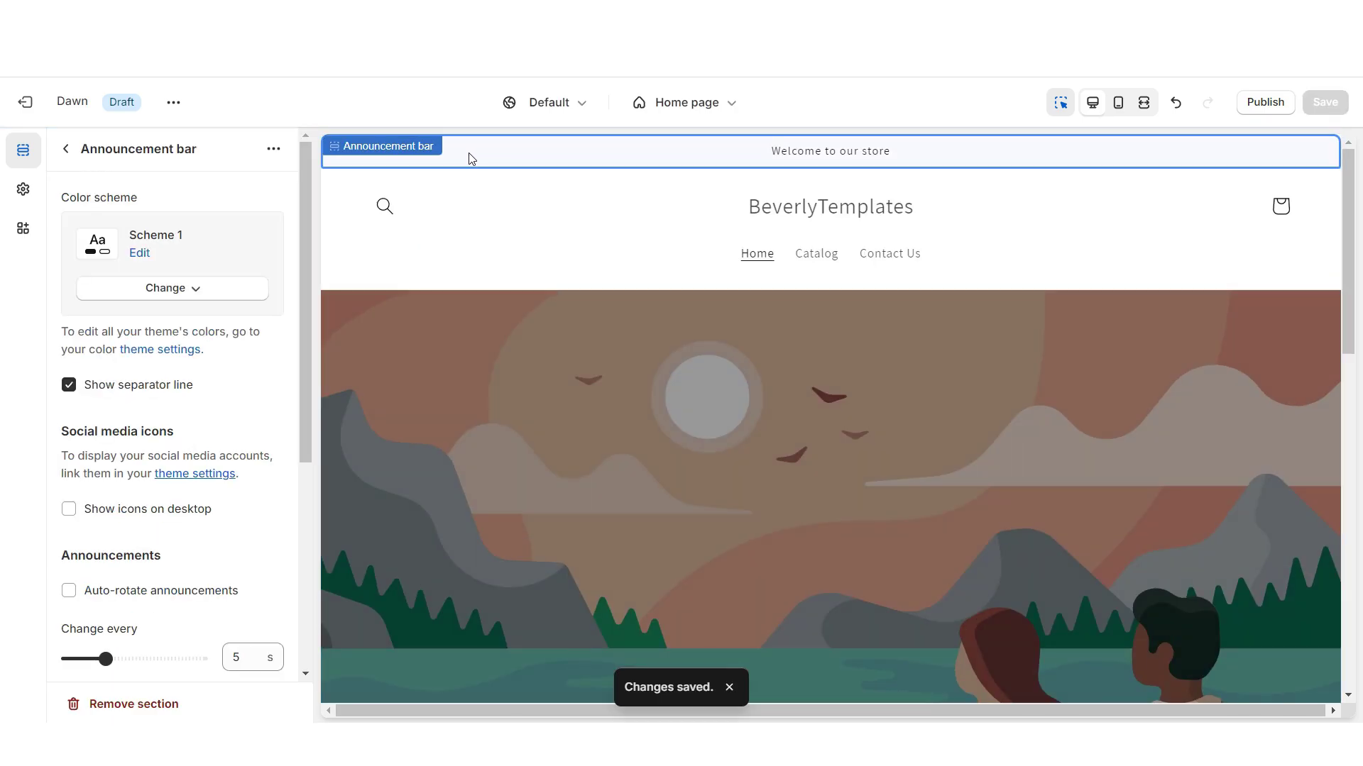
left_click(69, 509)
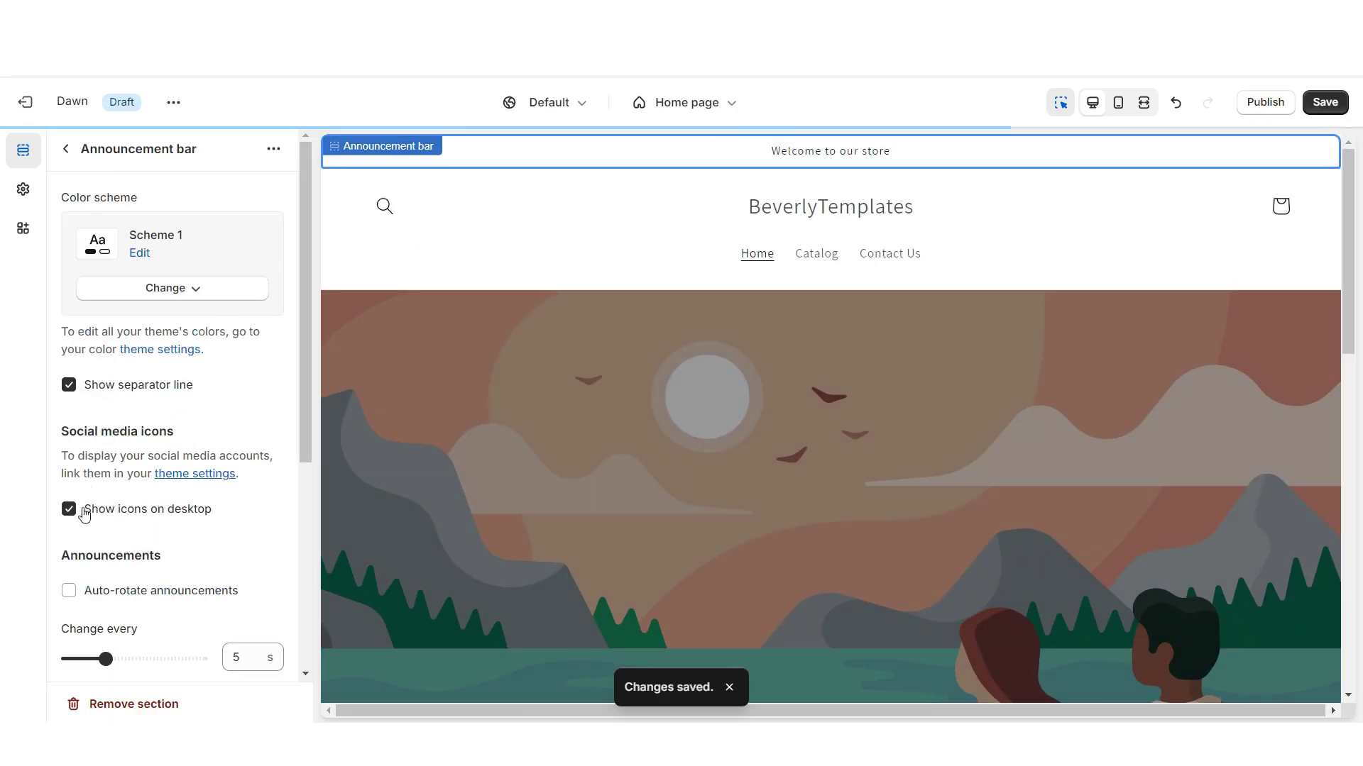
left_click(23, 189)
scroll(156, 440, "down", 7)
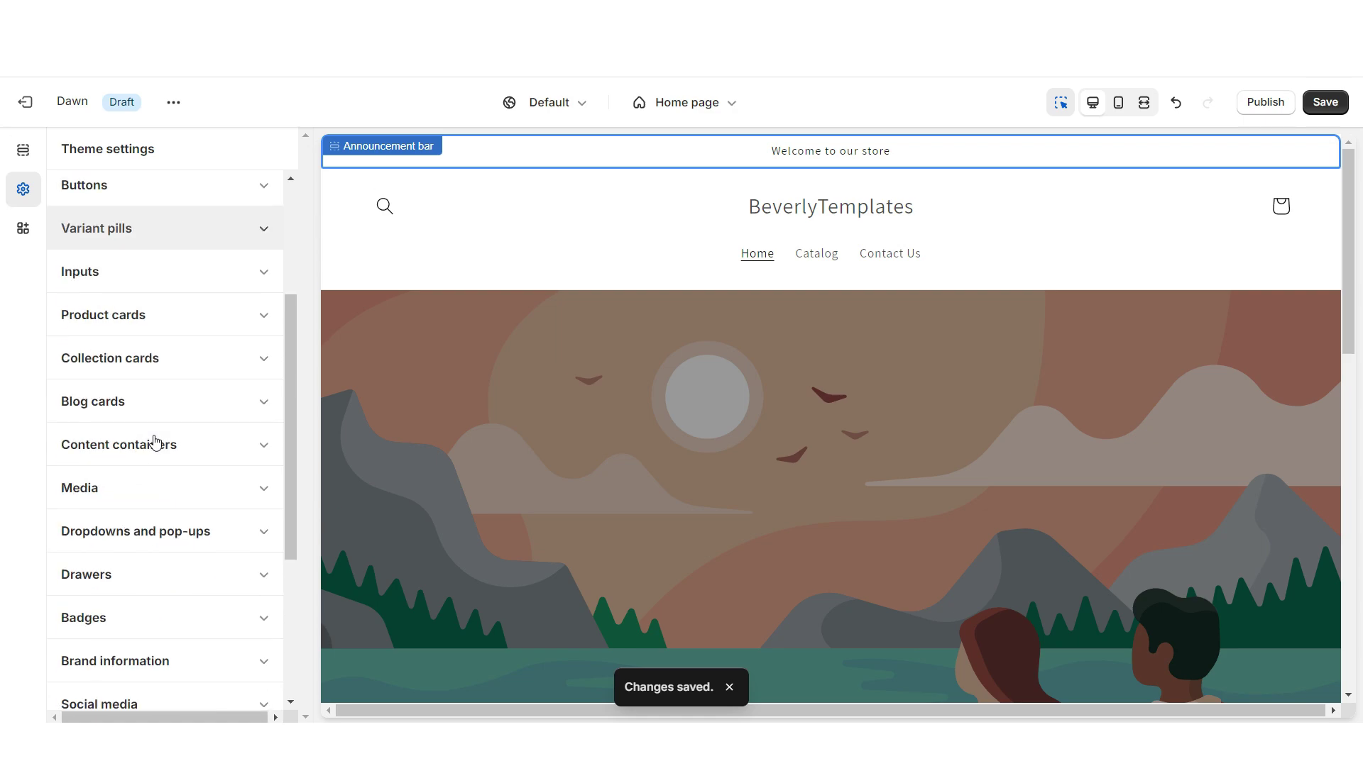
left_click(126, 428)
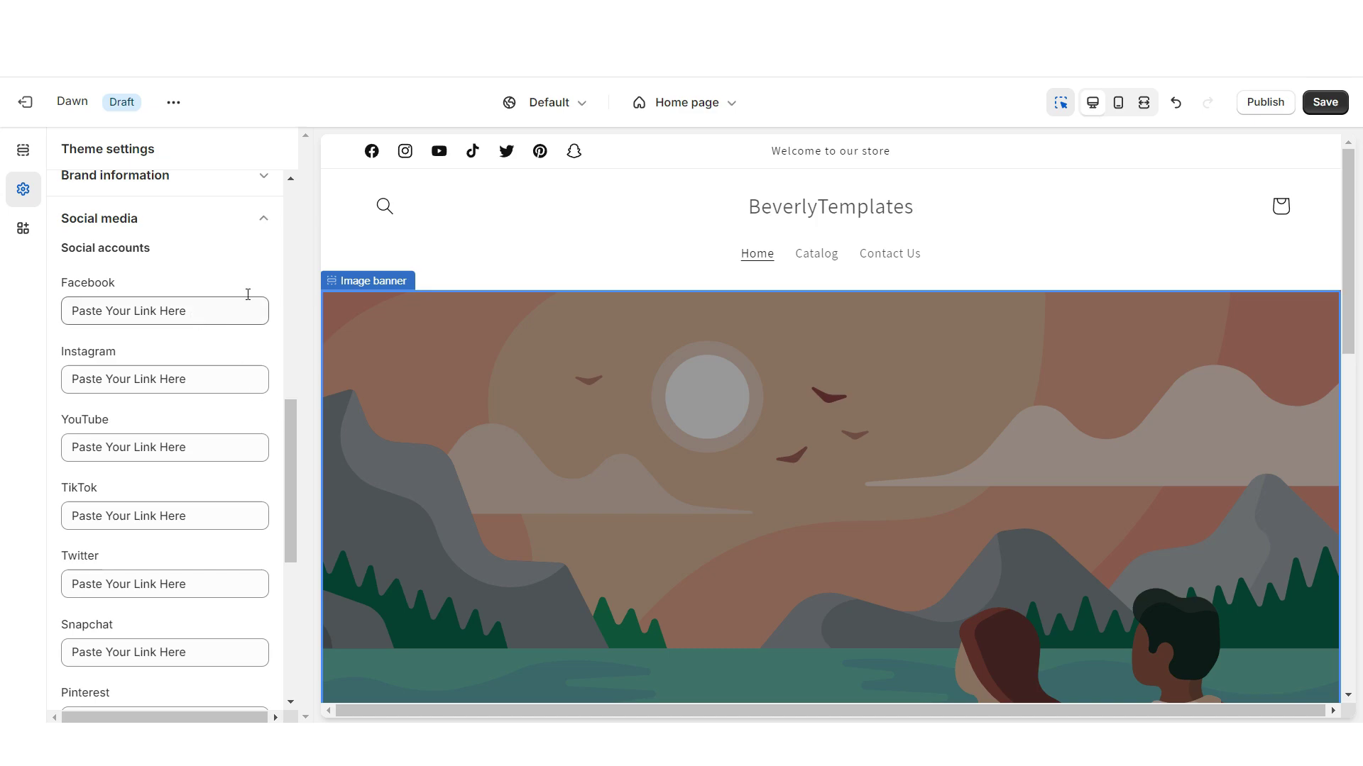
scroll(1109, 519, "down", 15)
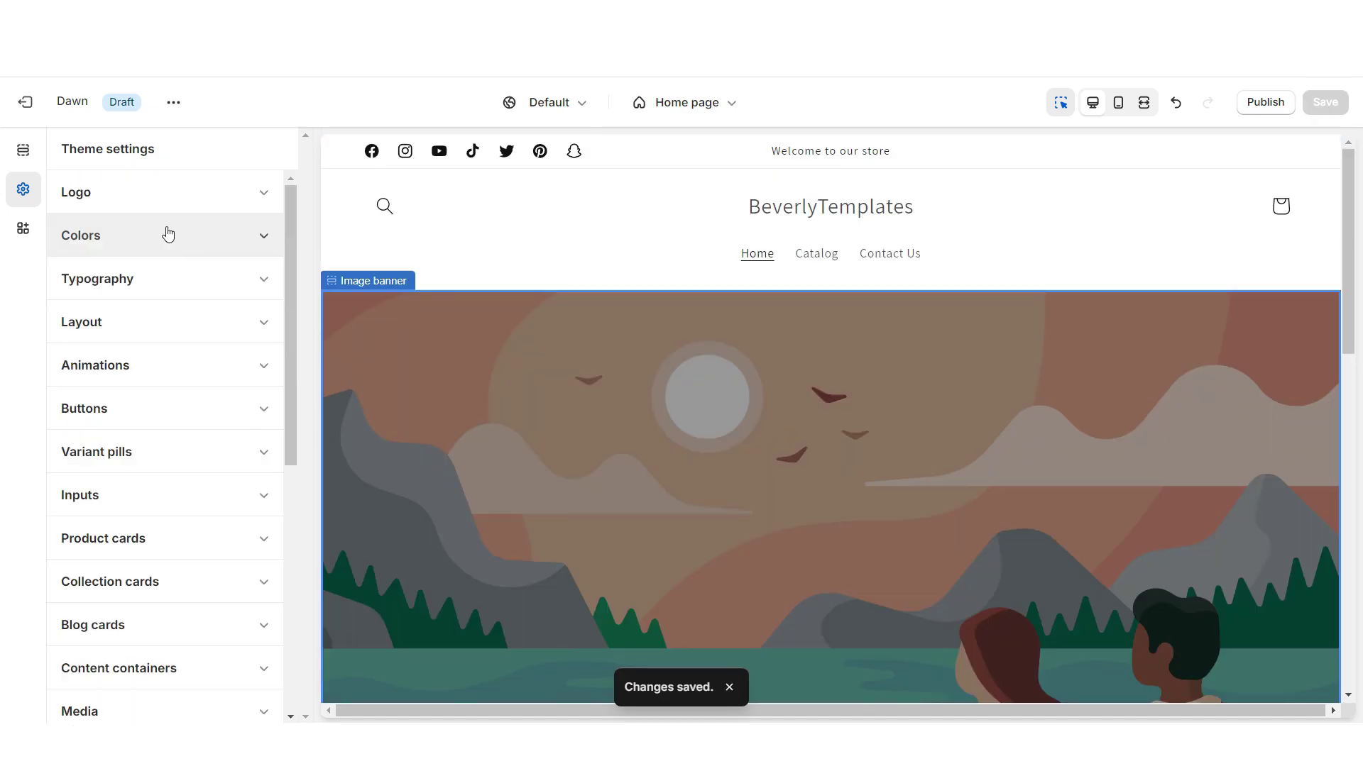
- Edit color Scheme 2 with a #FFFFFF background and a 136° linear background gradient ending in #9D9D9D at 100%
left_click(131, 235)
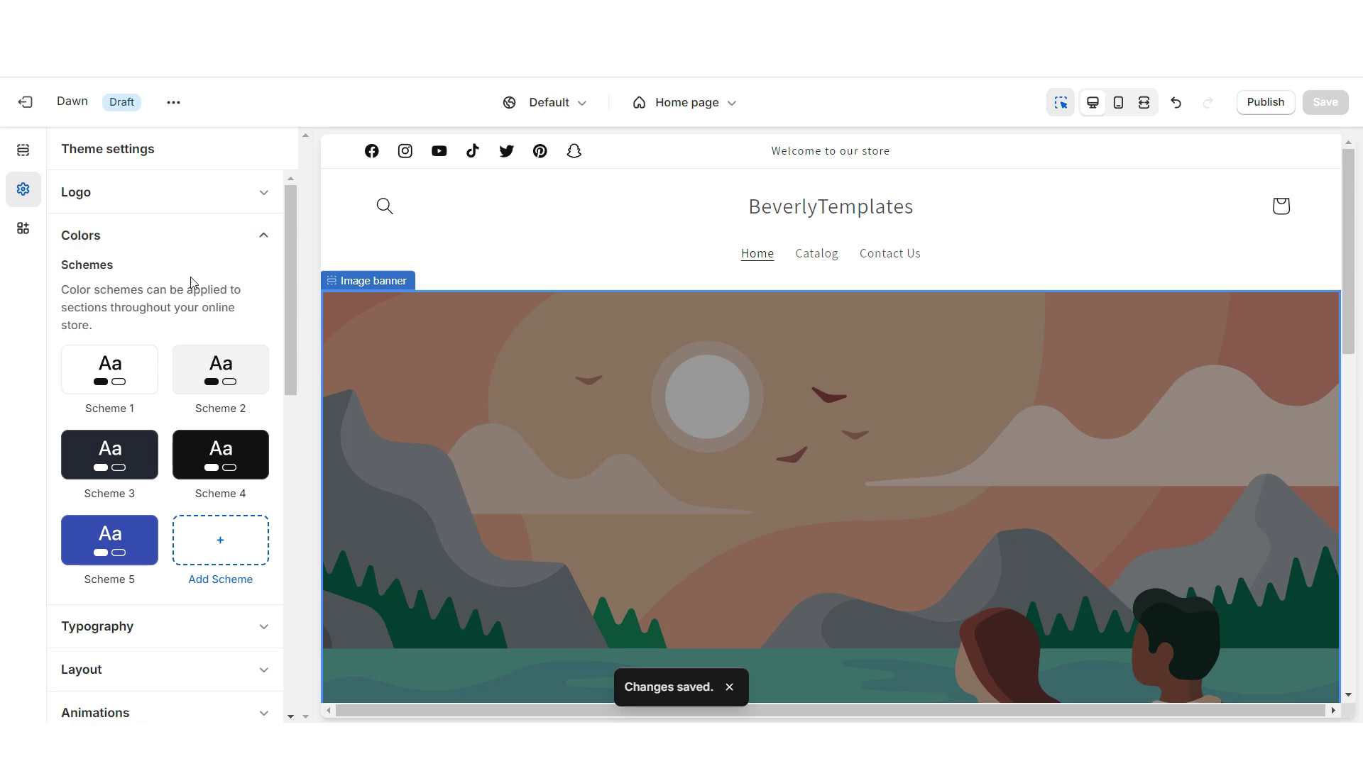
left_click(224, 372)
left_click(78, 329)
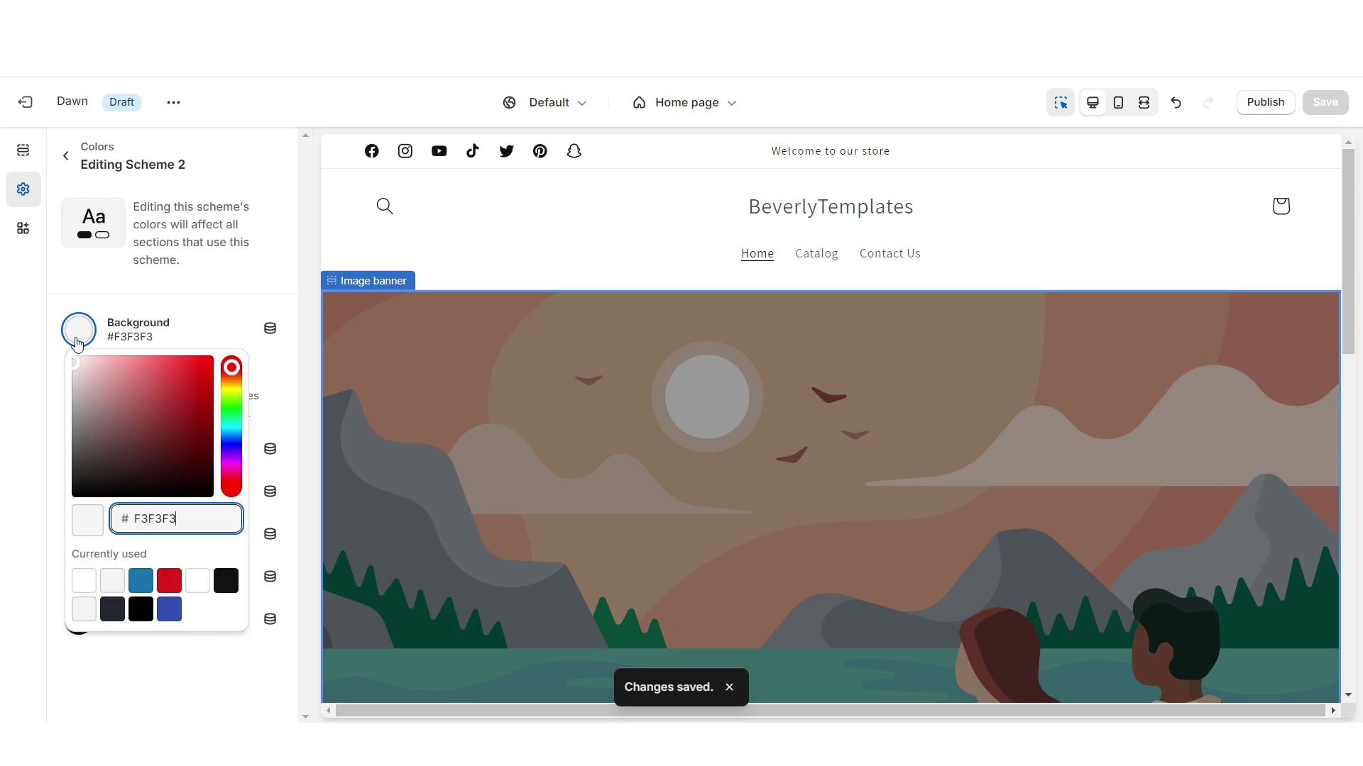
left_click(75, 386)
left_click(80, 375)
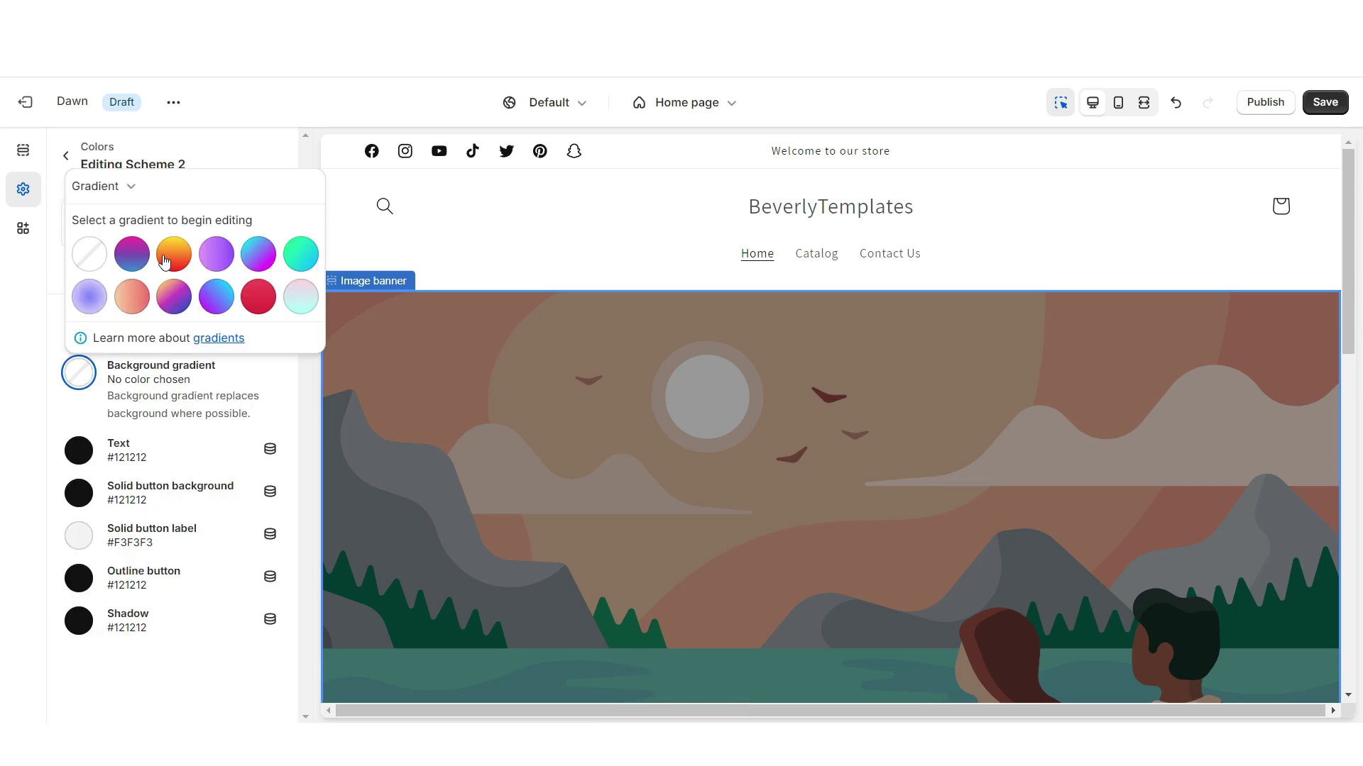
left_click(274, 263)
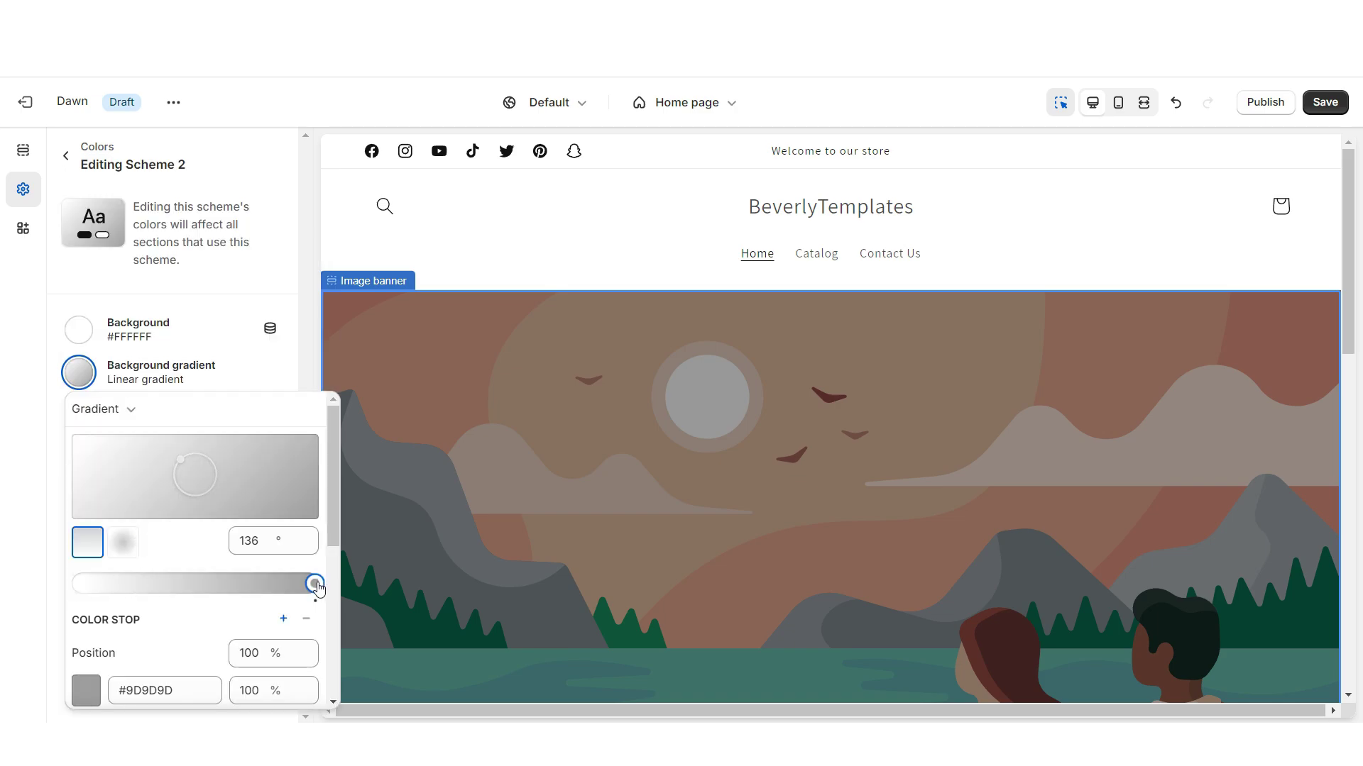
- Apply Scheme 2 to the announcement bar, remove its "Welcome to our store" announcement and save
left_click(660, 156)
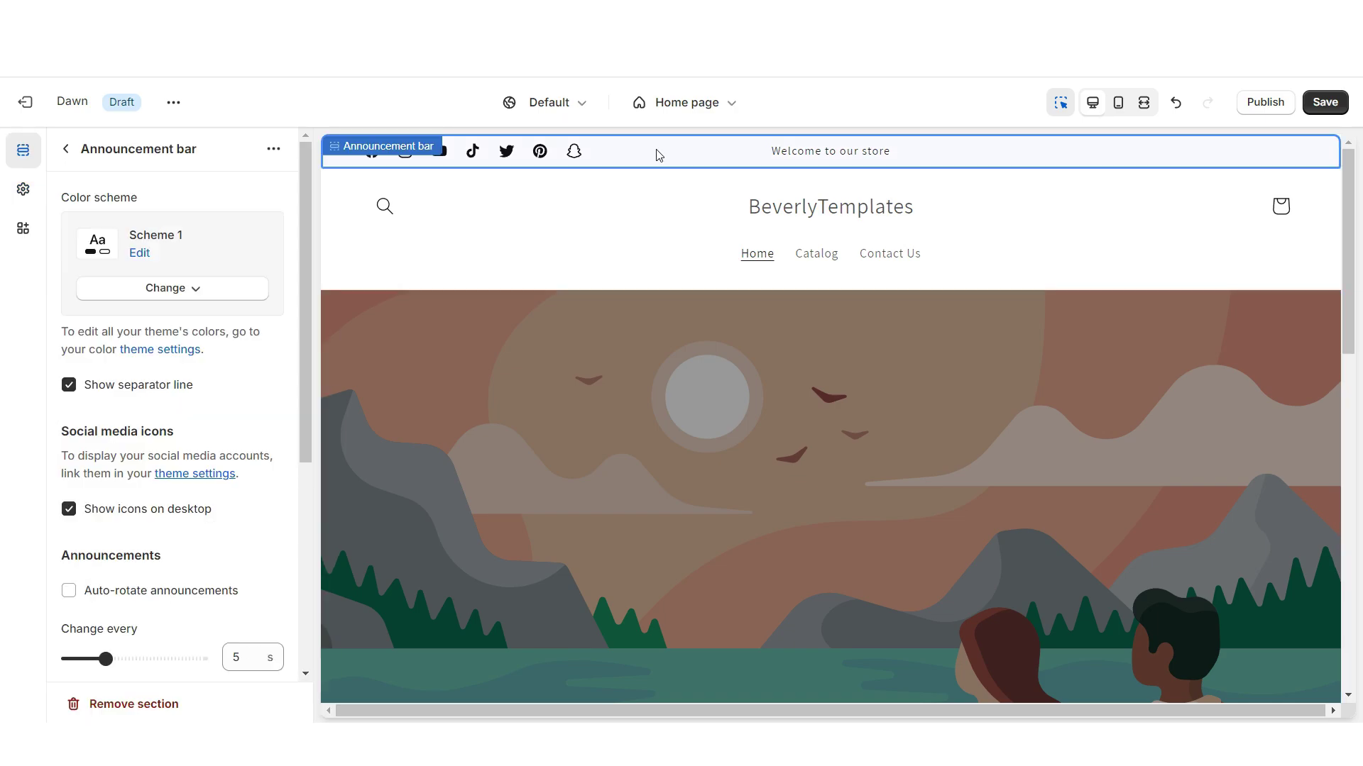
left_click(113, 294)
left_click(152, 382)
key("Escape")
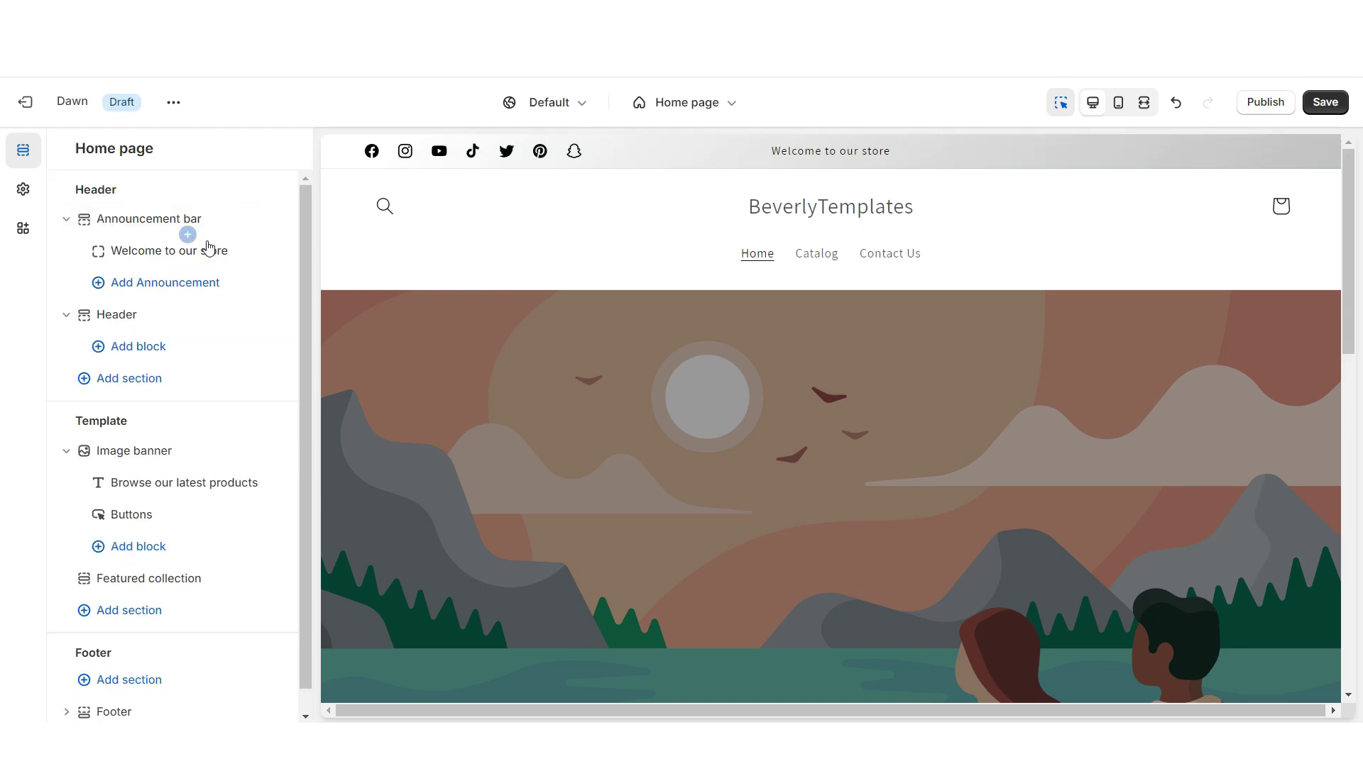
left_click(250, 252)
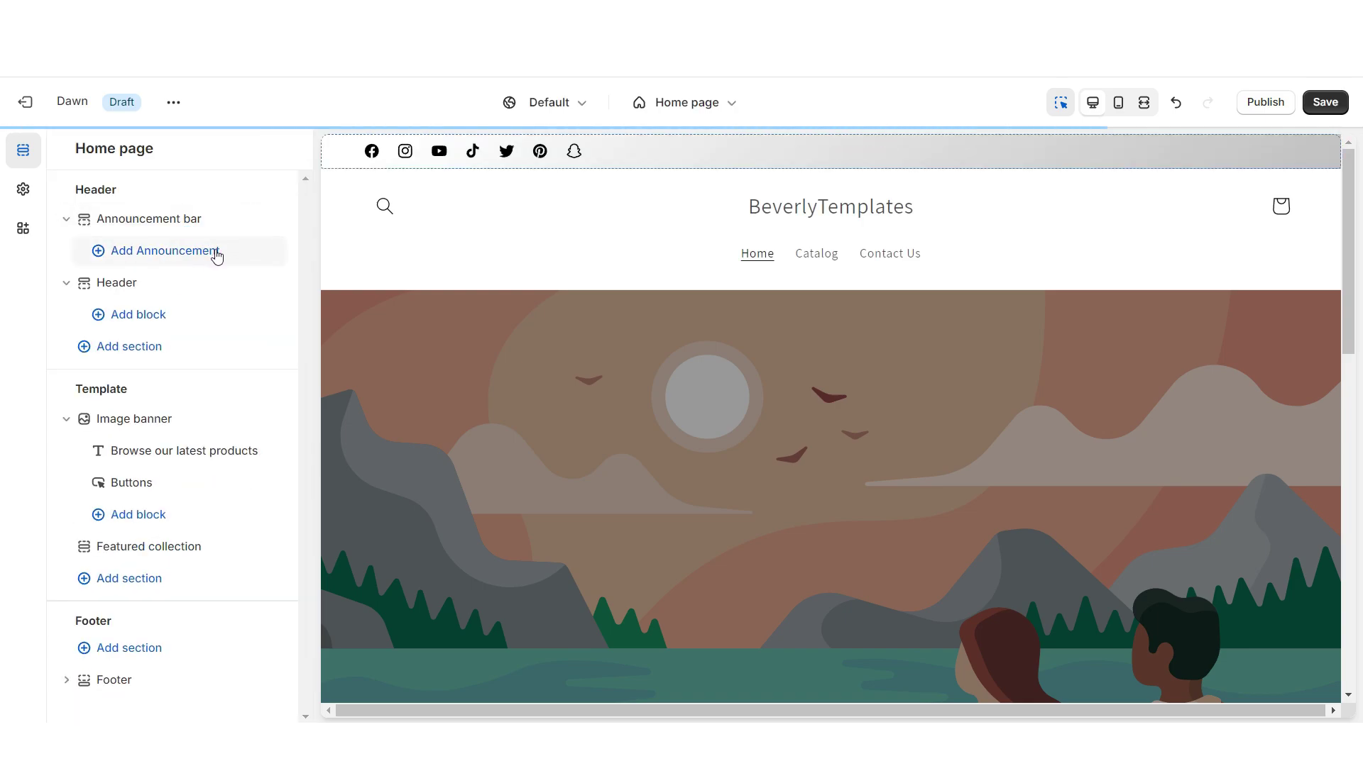
key("ctrl+s")
- Use the image With_Photos_Web_Banner_Templates_69 as the store logo and set its desktop width to 300 px
left_click(202, 202)
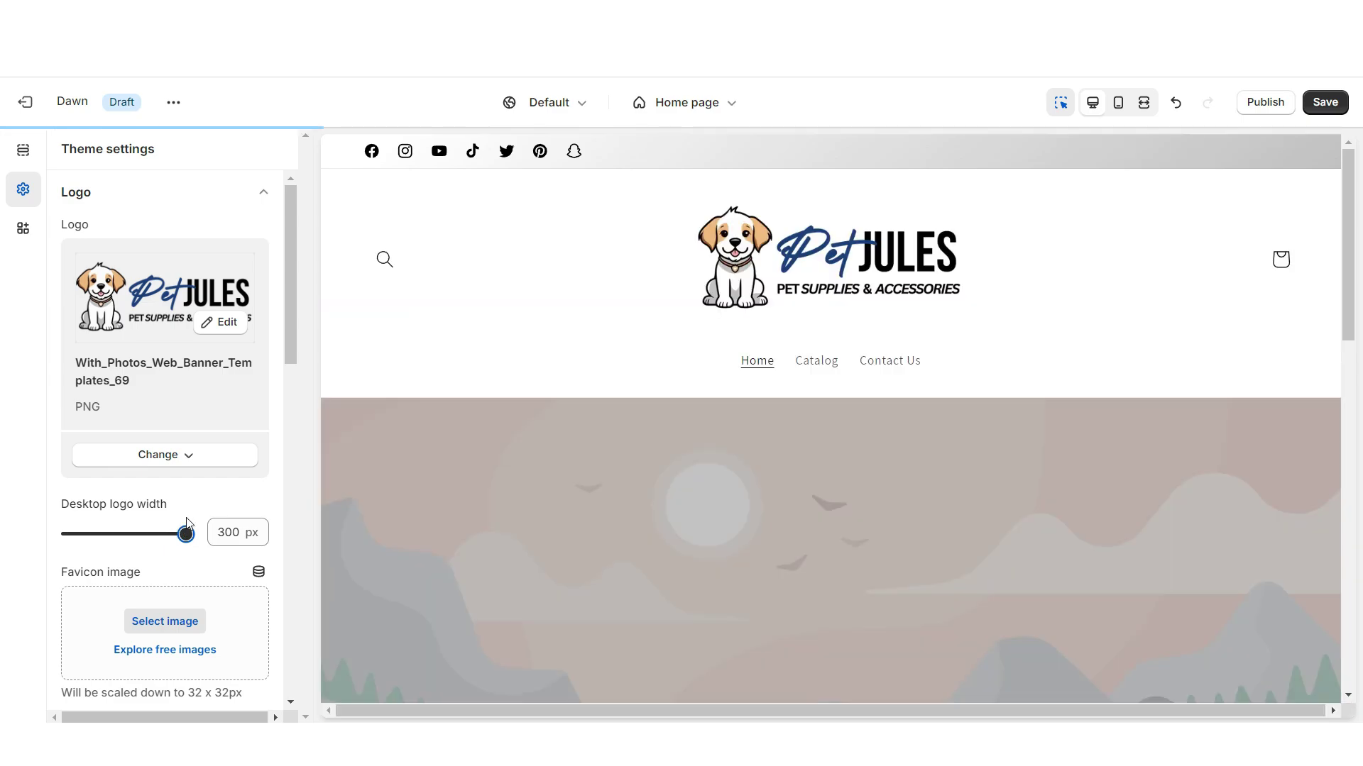
- Set the theme's heading font to Archivo Narrow Bold and its body font to Cabin Bold
left_click(146, 277)
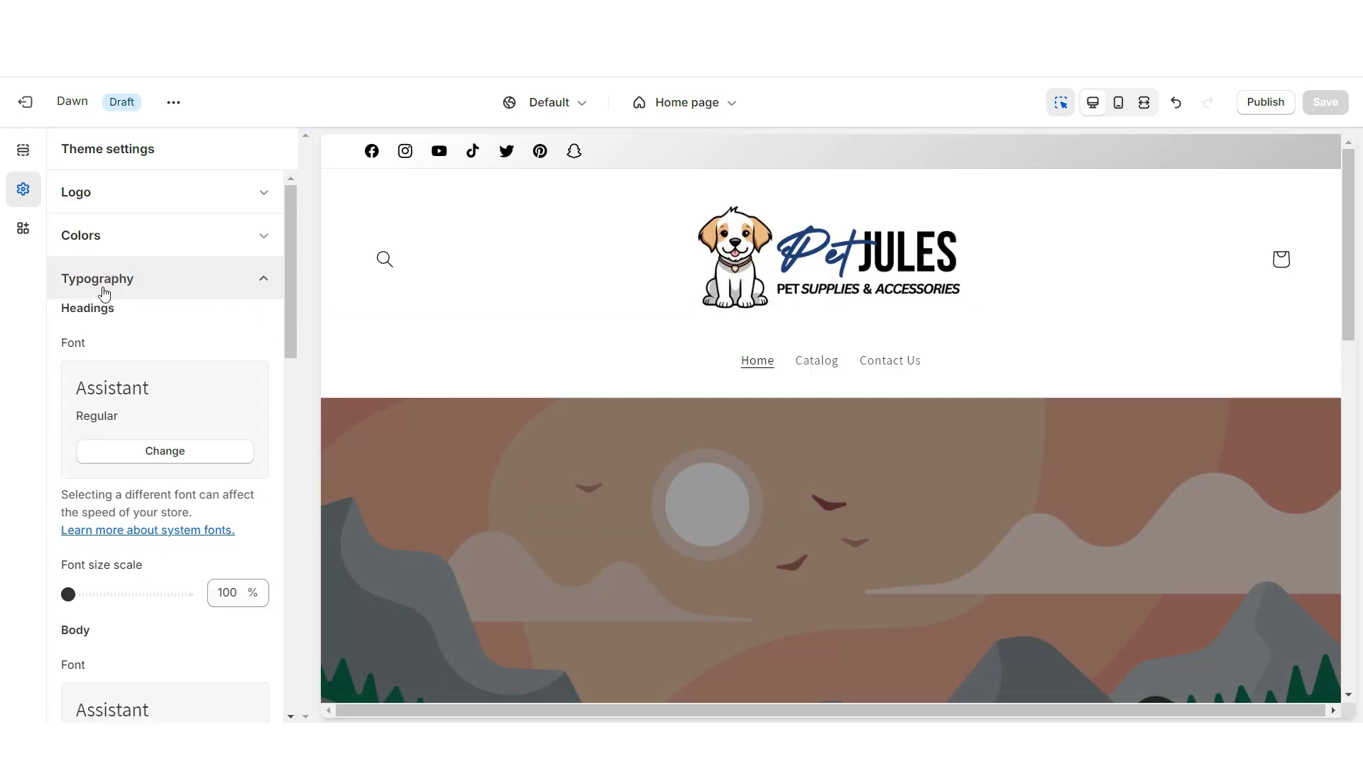
left_click(149, 448)
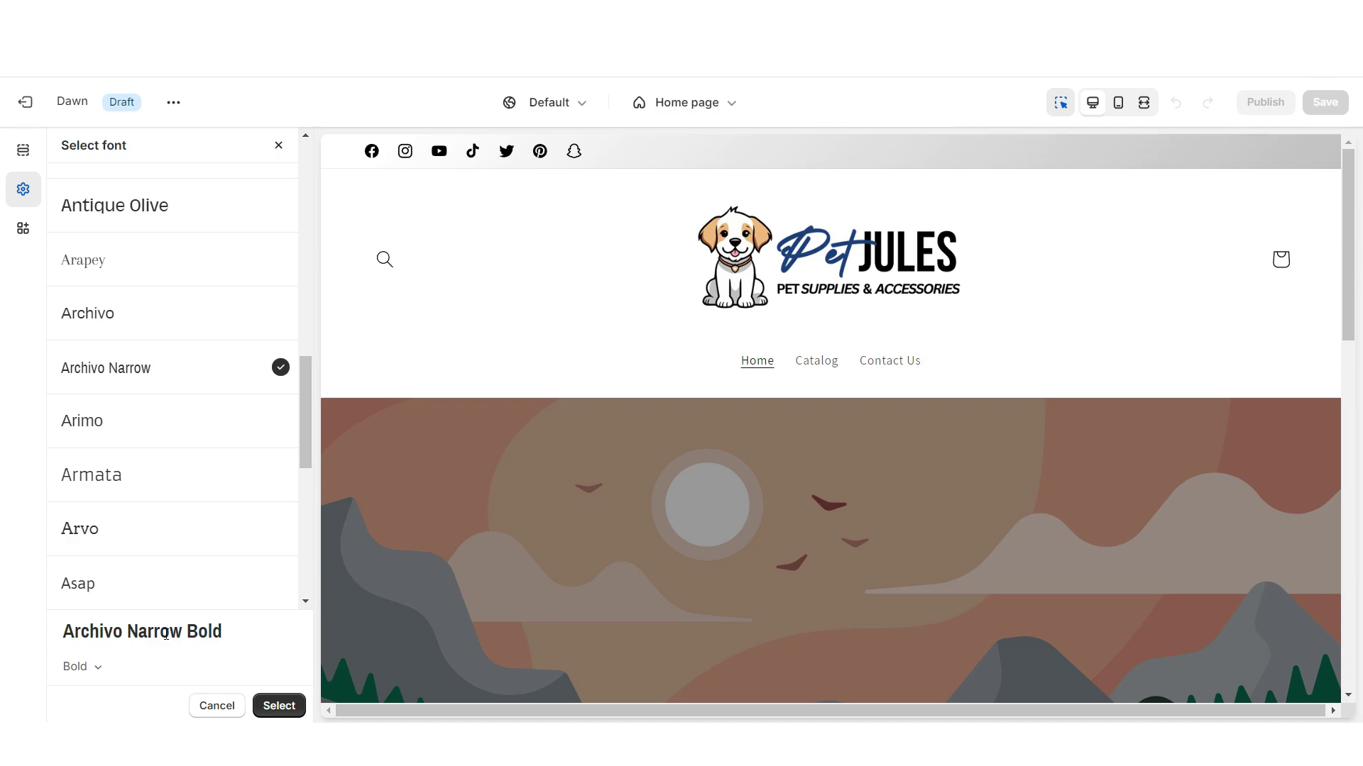
left_click(278, 705)
scroll(160, 497, "down", 3)
left_click(159, 507)
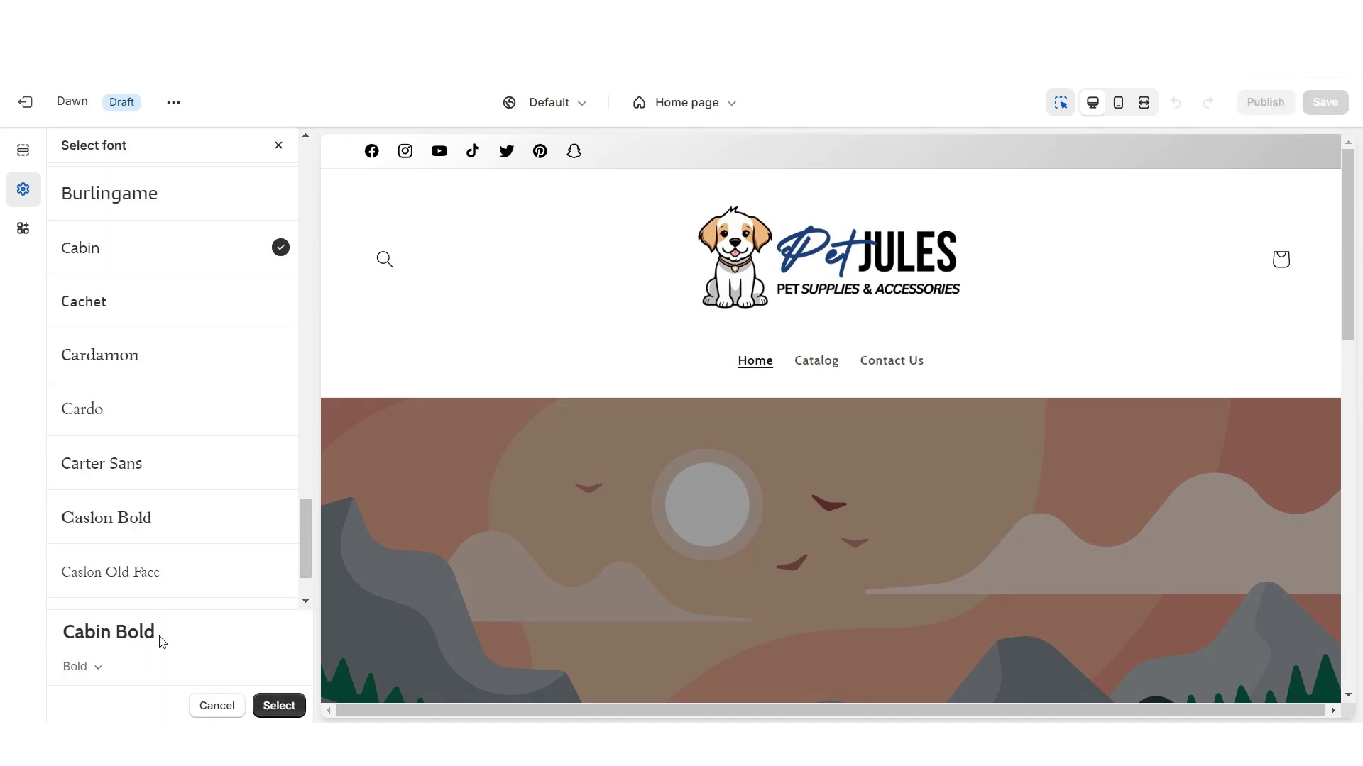
- Preview the store's Catalog and Contact Us pages to check the new logo and fonts
left_click(823, 362)
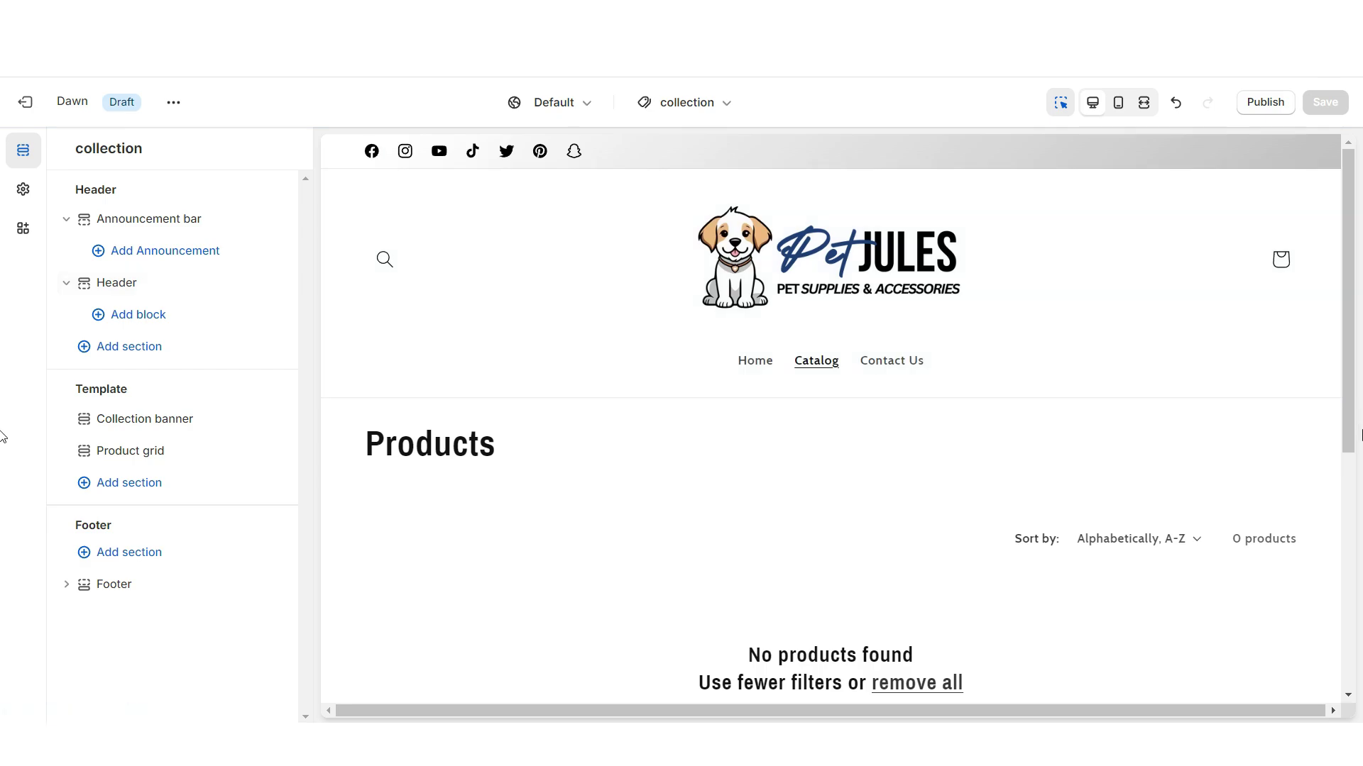
scroll(1343, 467, "down", 10)
scroll(877, 426, "up", 10)
left_click(878, 363)
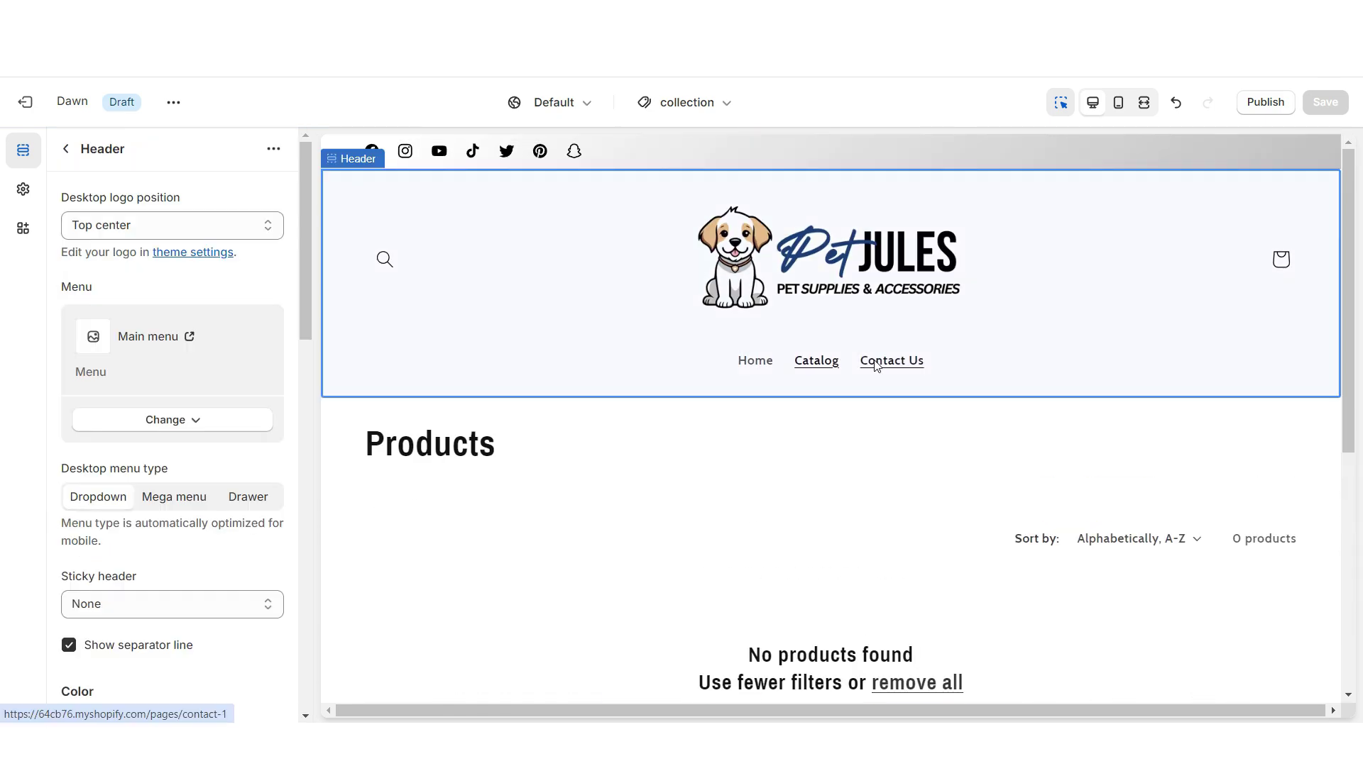
scroll(1292, 441, "down", 6)
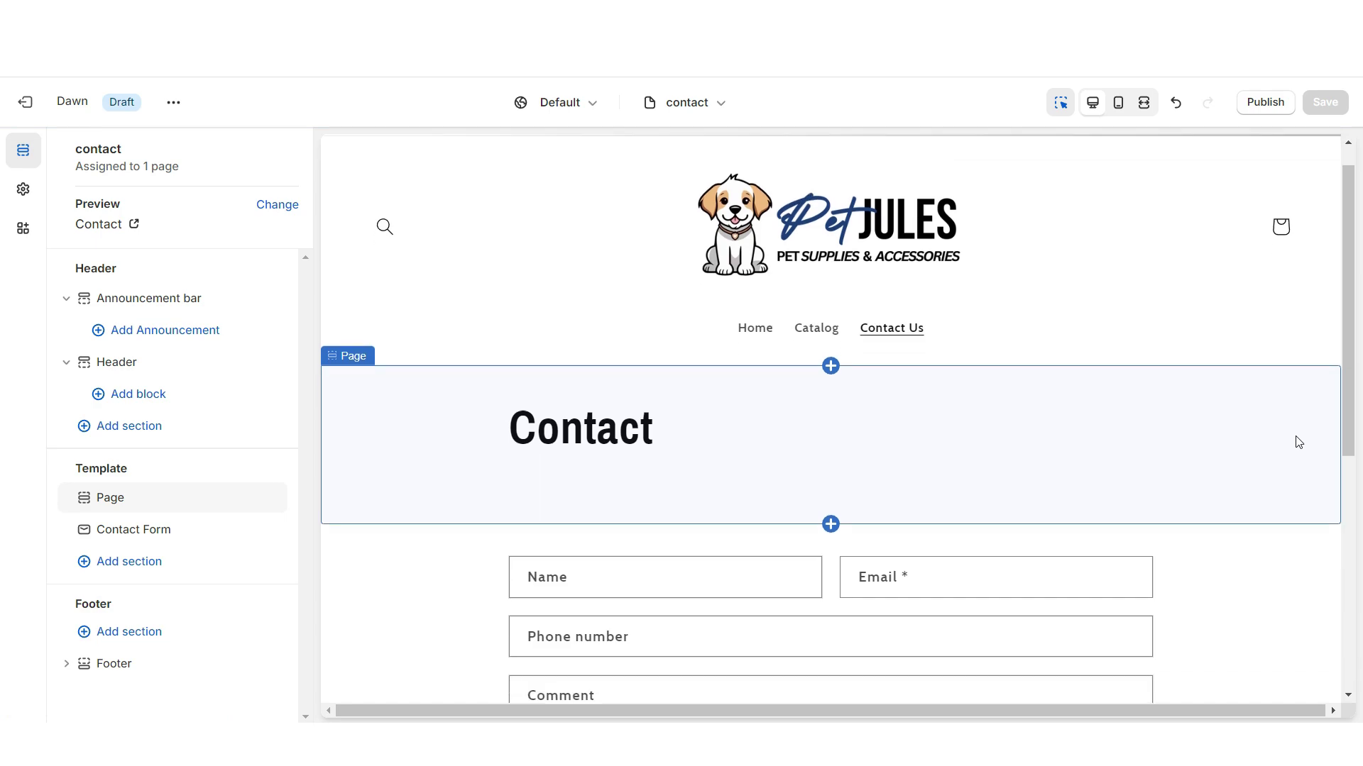
scroll(1298, 441, "up", 6)
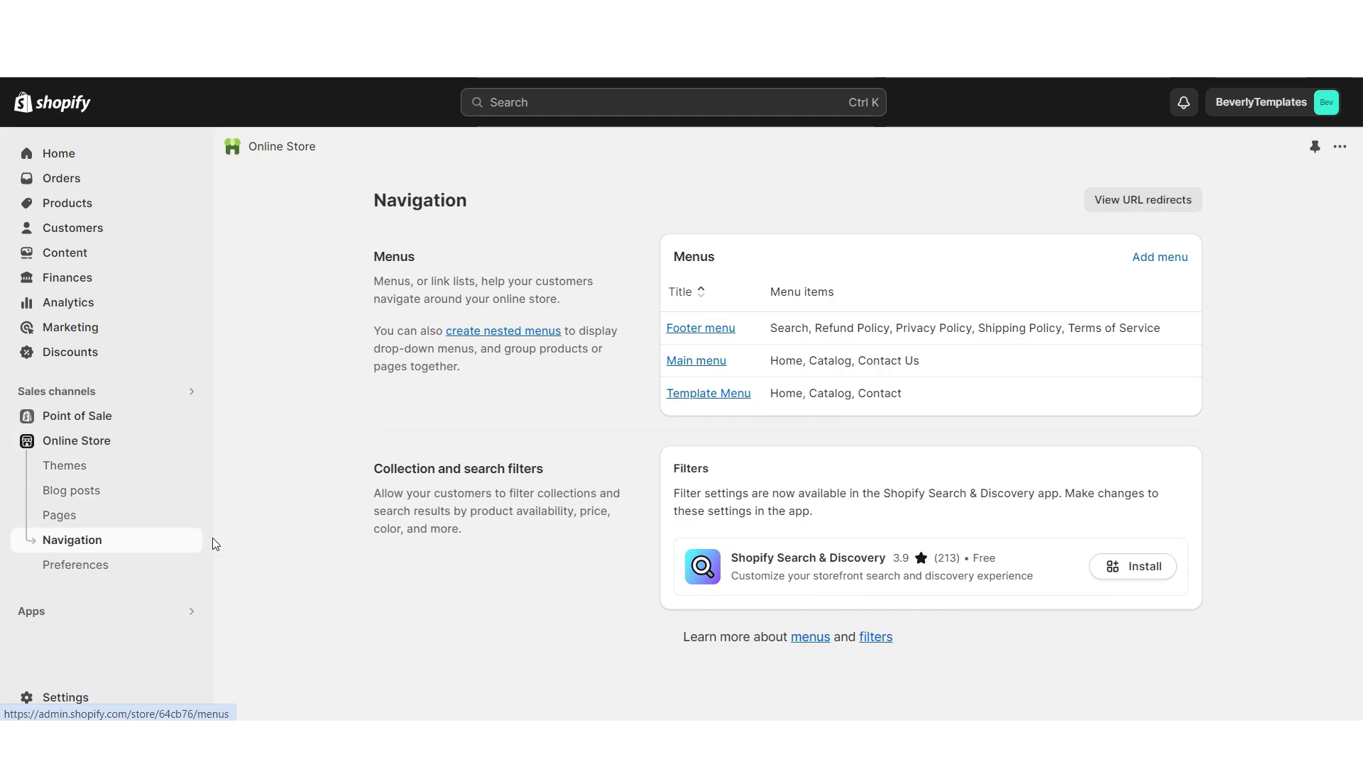
- Open the Main menu in the store's navigation to look at how its menu items are edited
left_click(699, 362)
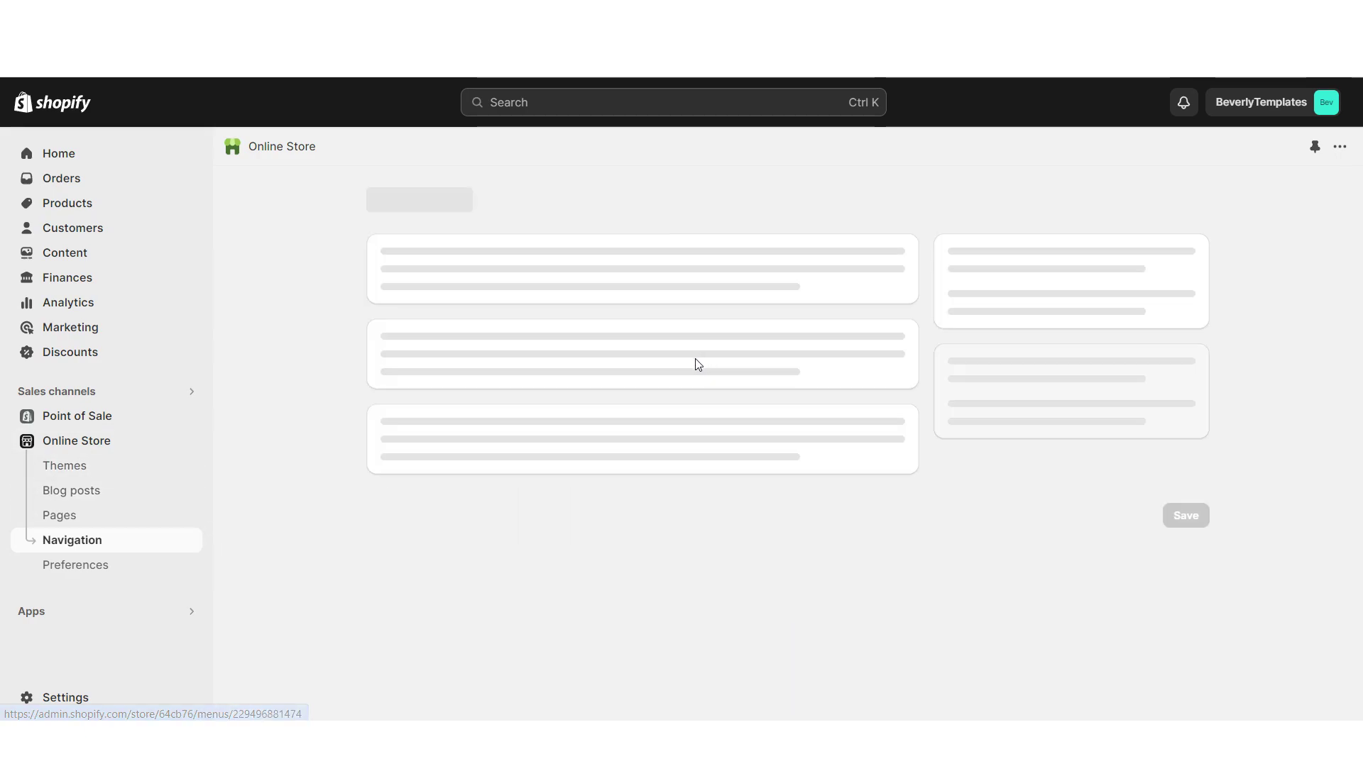
left_click(833, 475)
double_click(1076, 223)
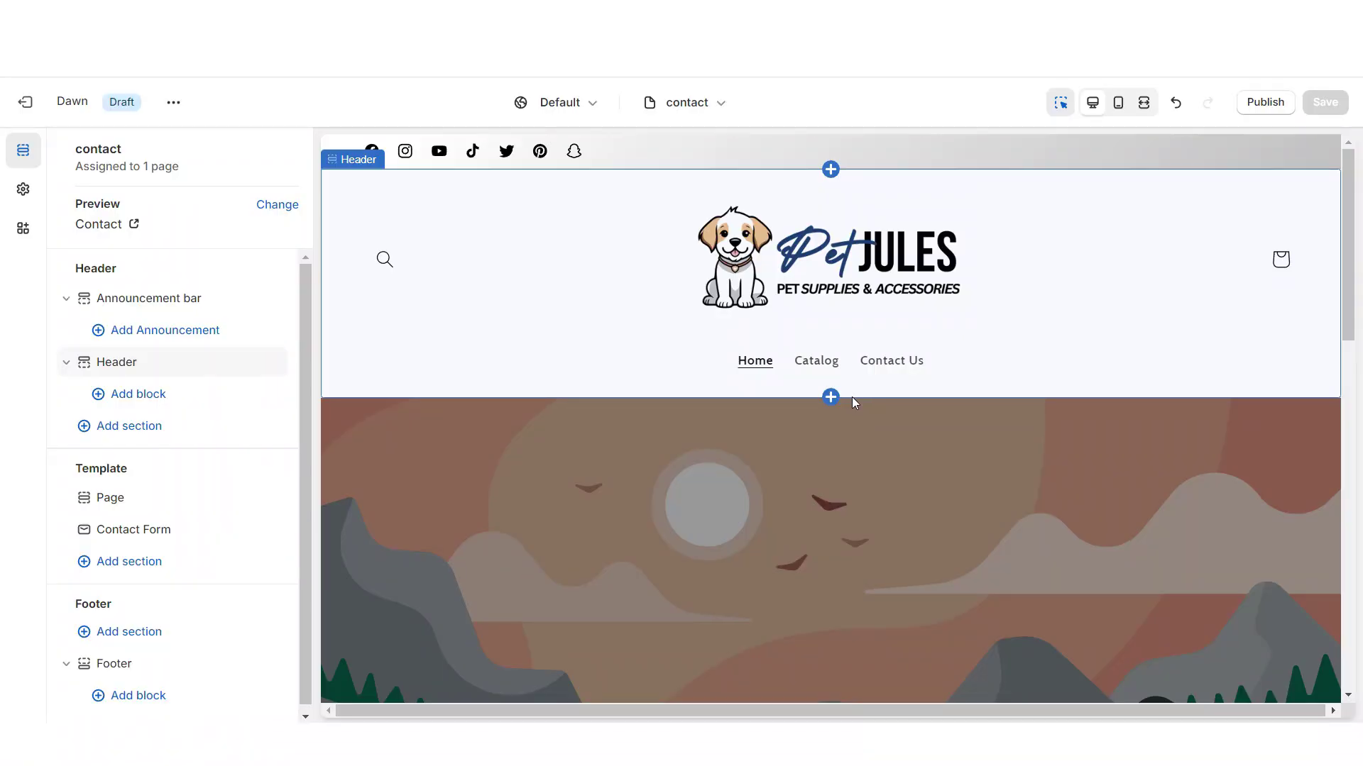
- Add a Slideshow section between the header and the image banner on the home page
left_click(830, 398)
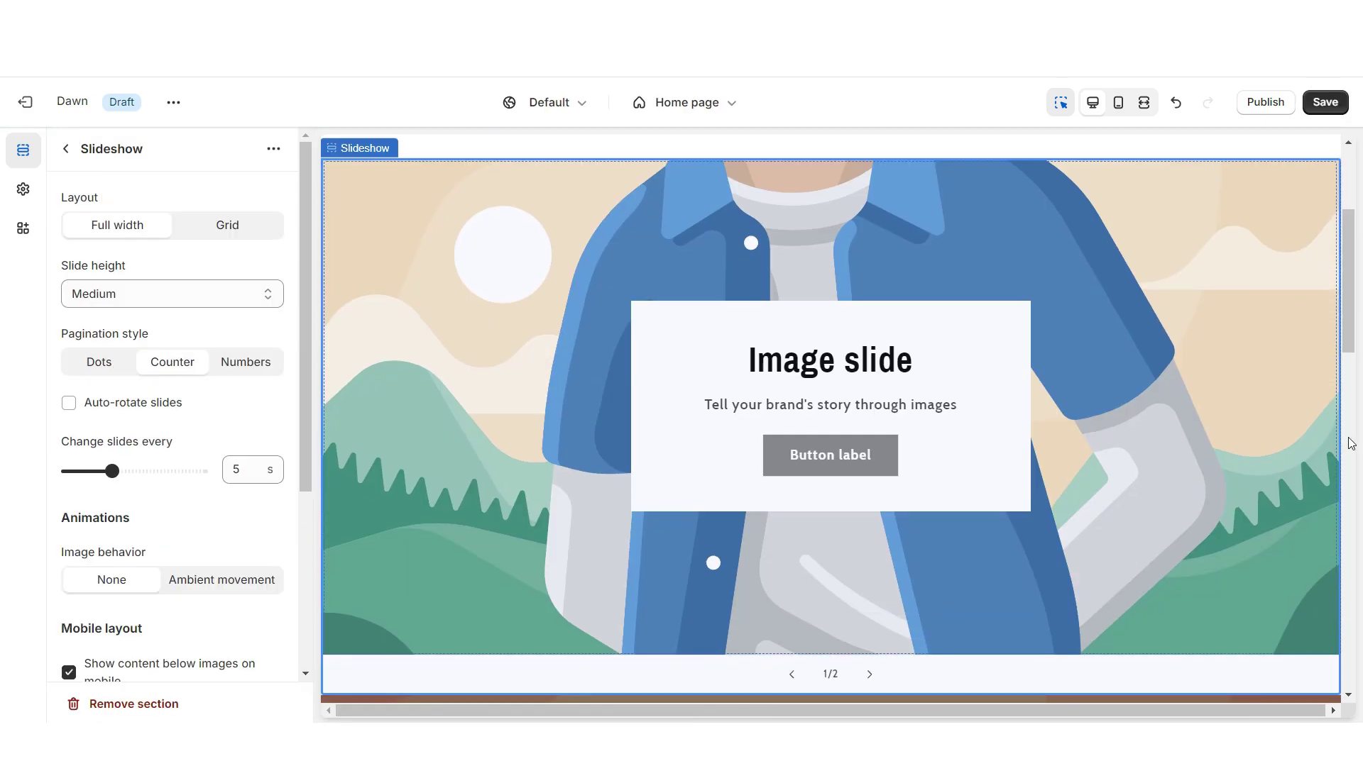
- Remove the Image banner and Featured collection sections from the home page
scroll(429, 423, "down", 5)
left_click(428, 423)
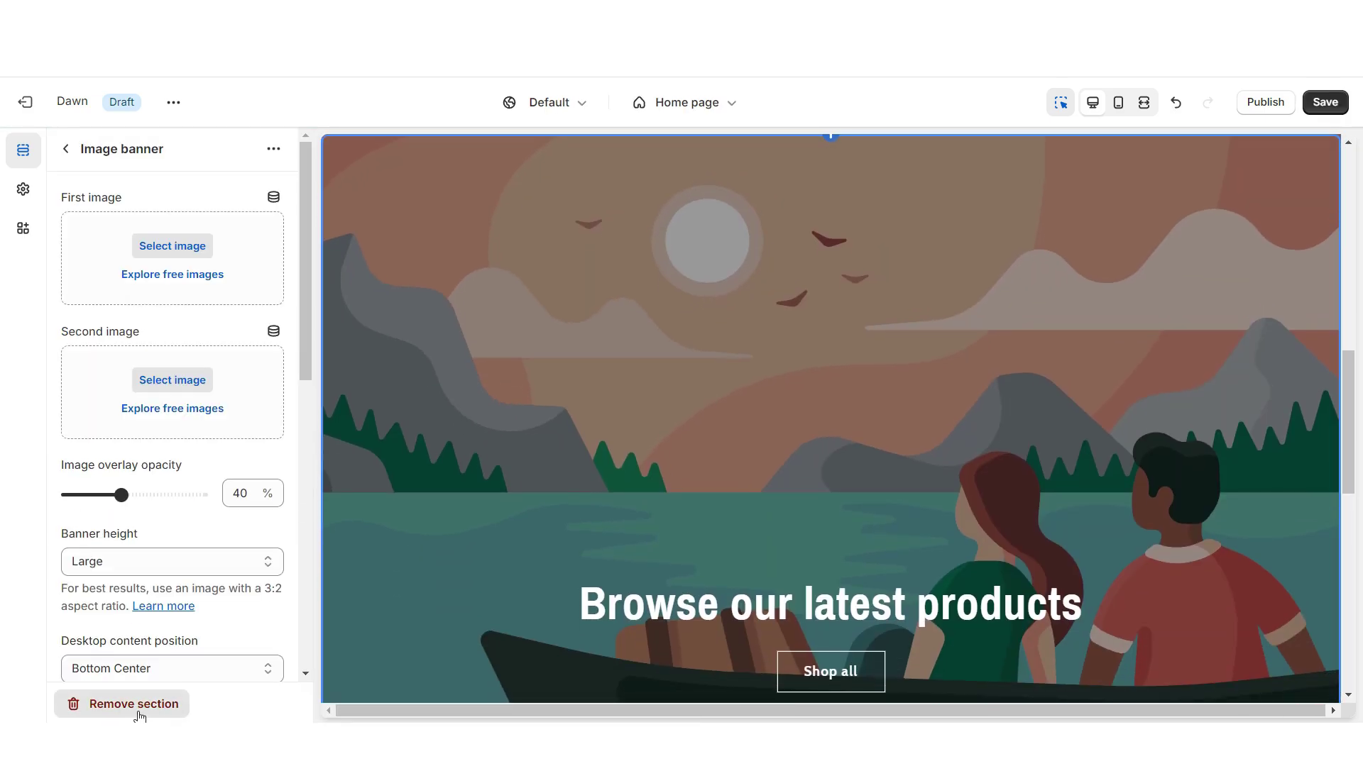
left_click(140, 716)
left_click(455, 381)
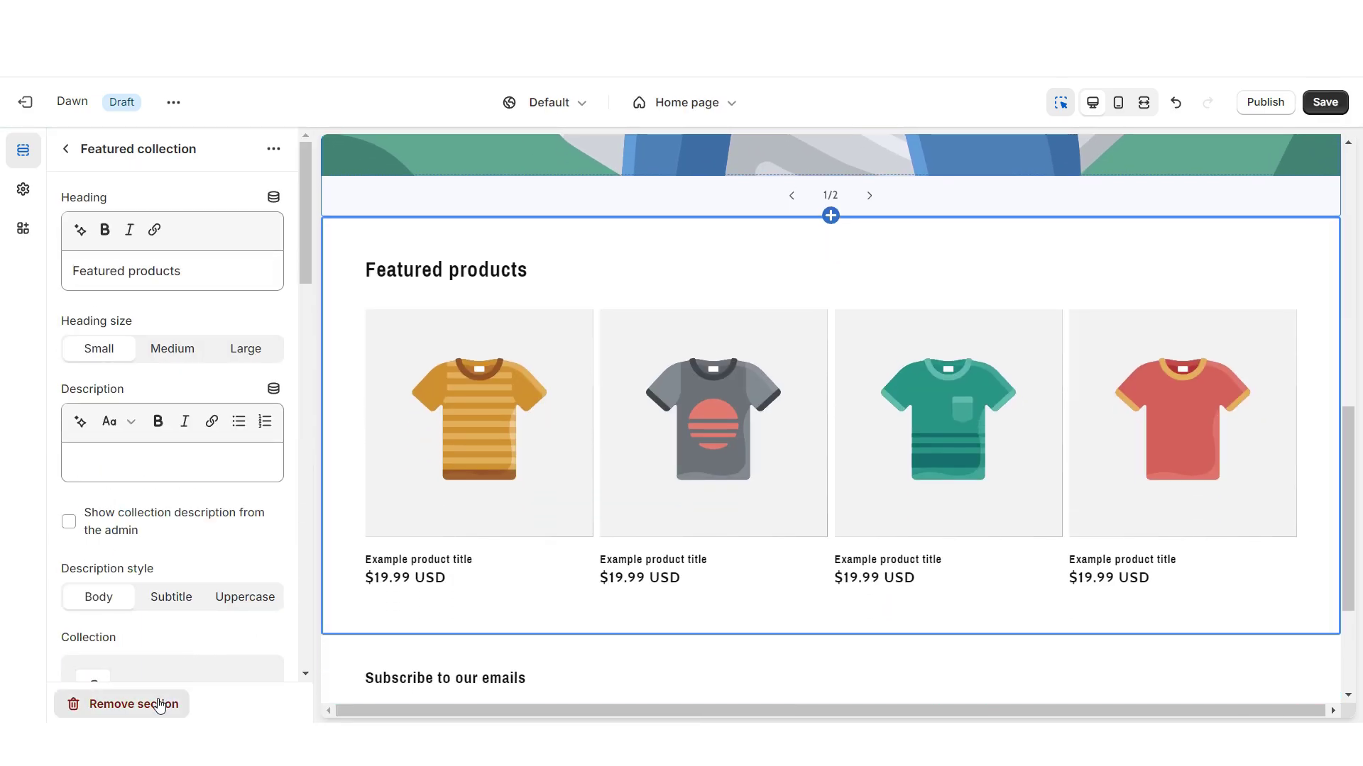
left_click(159, 704)
- Clear the heading and subheading of the first slide in the slideshow and turn off its container on desktop
left_click(135, 384)
triple_click(130, 398)
key("BackSpace")
scroll(131, 399, "down", 3)
triple_click(98, 425)
key("BackSpace")
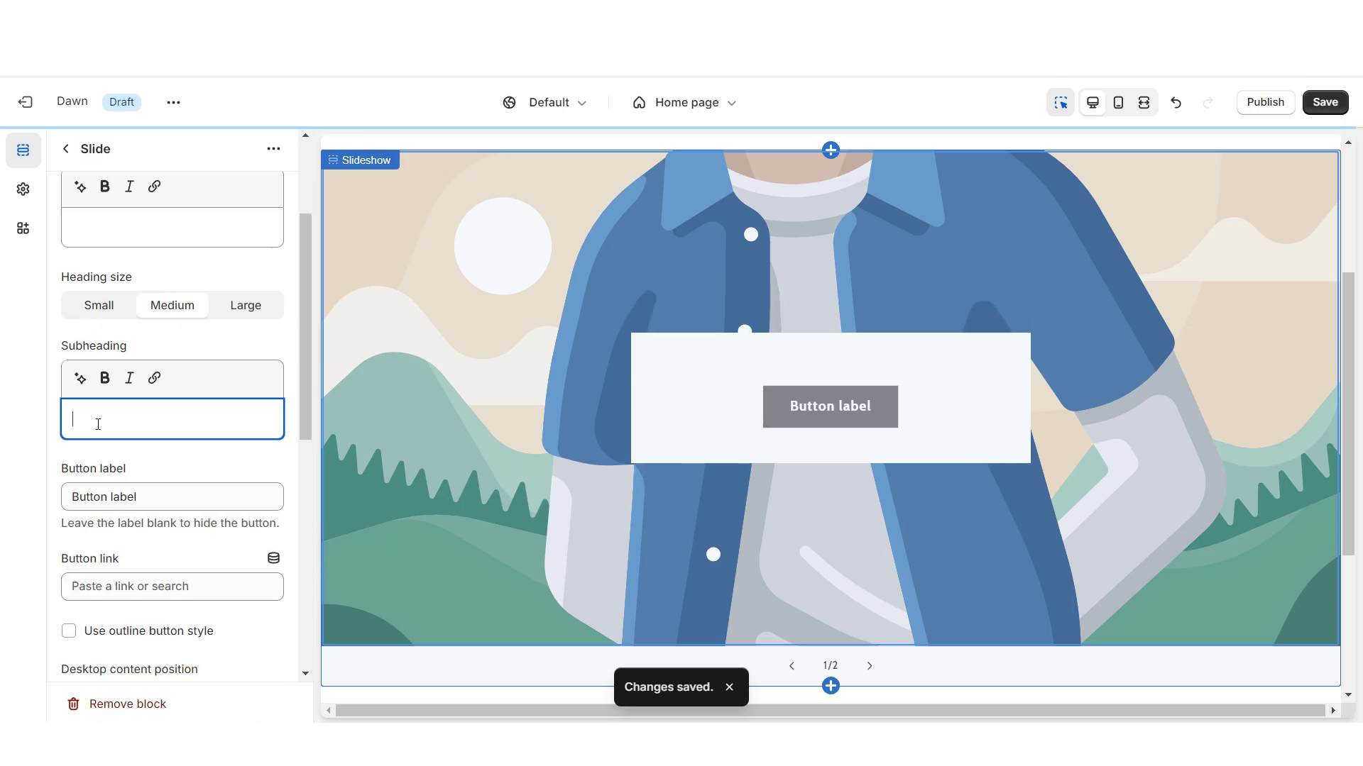
scroll(98, 424, "down", 5)
left_click(69, 424)
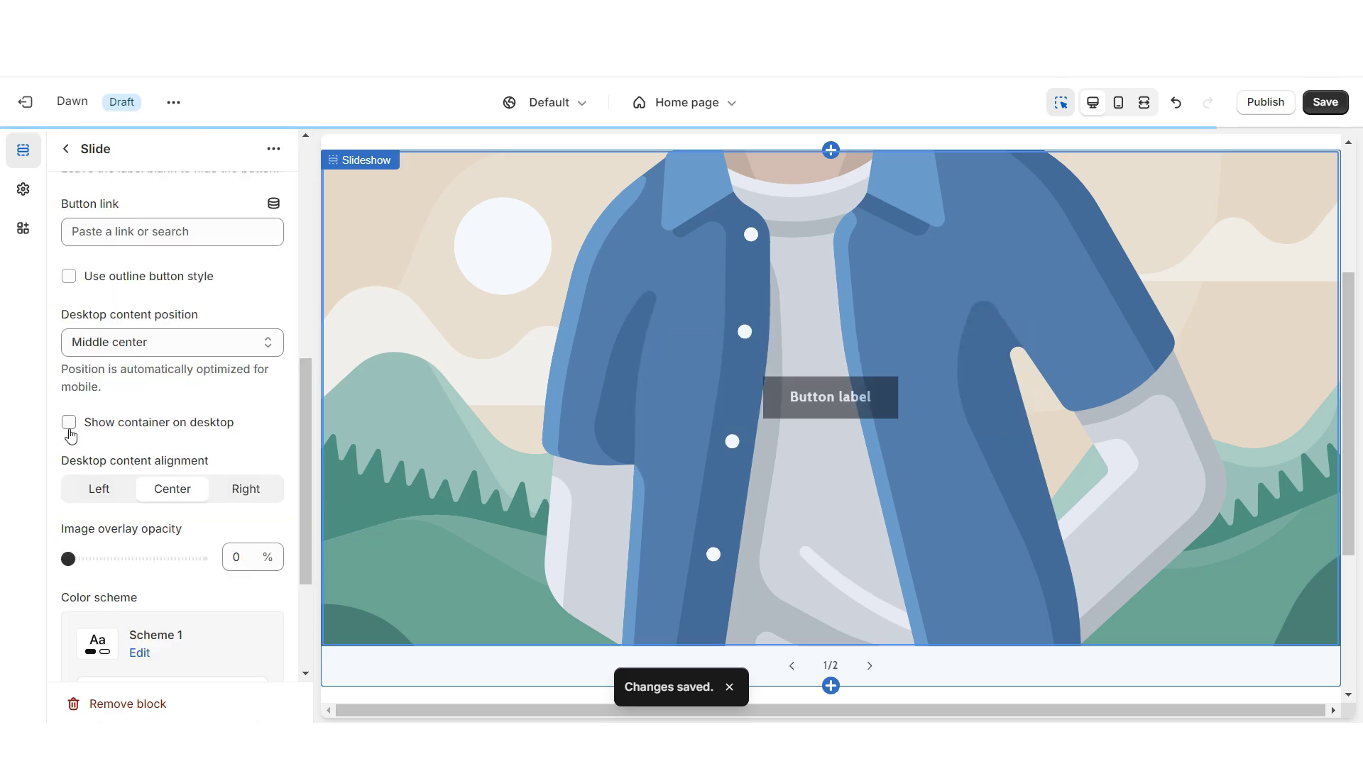
- Give the first slide an outline-style button labelled SHOP NOW, linked to All collections, with its content at Bottom right
left_click(69, 276)
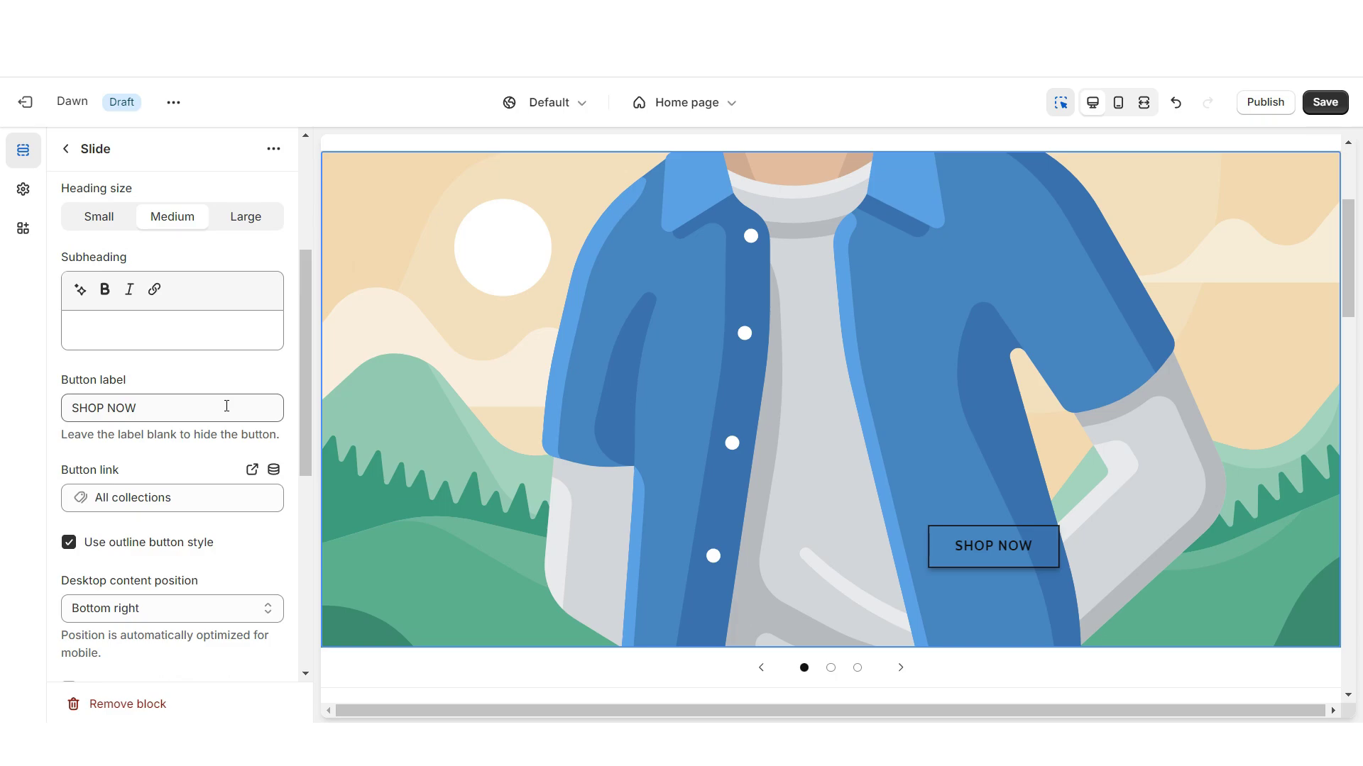
left_click(162, 497)
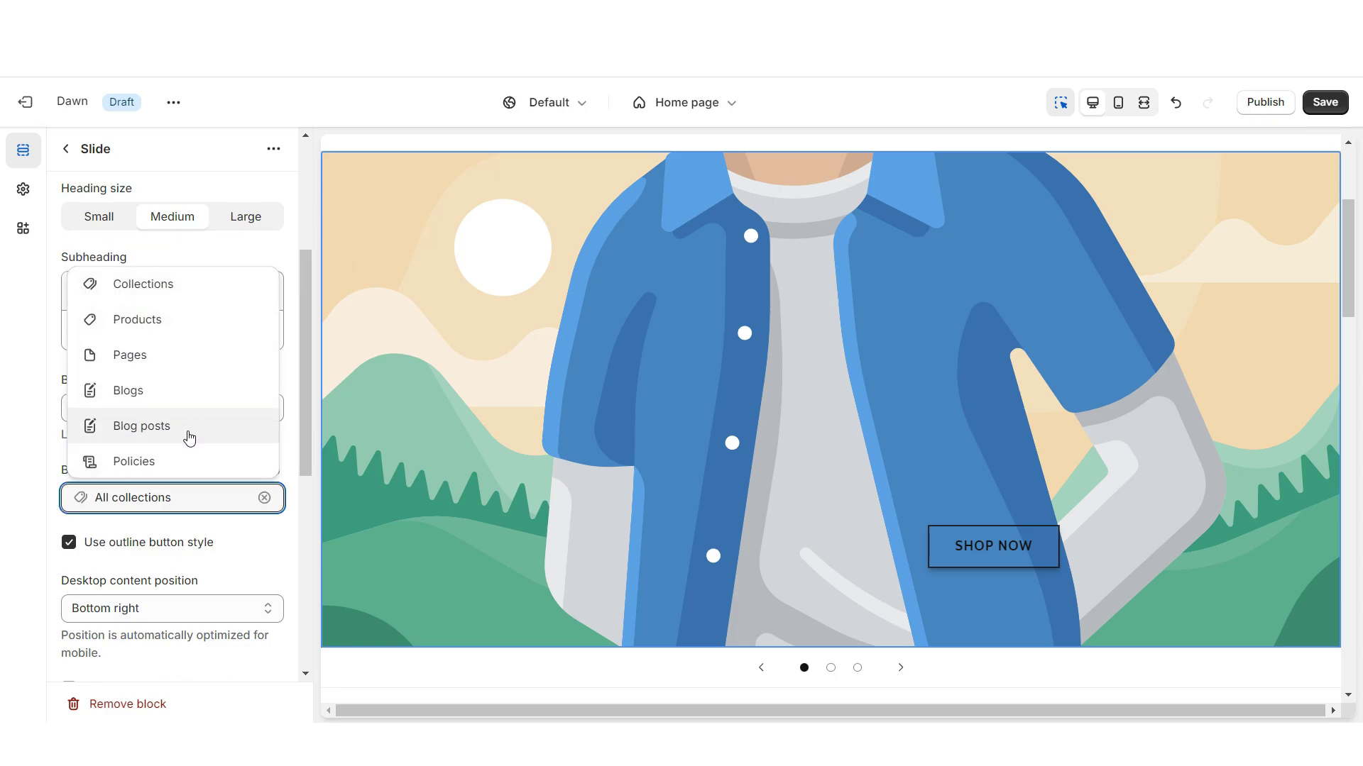
left_click(137, 560)
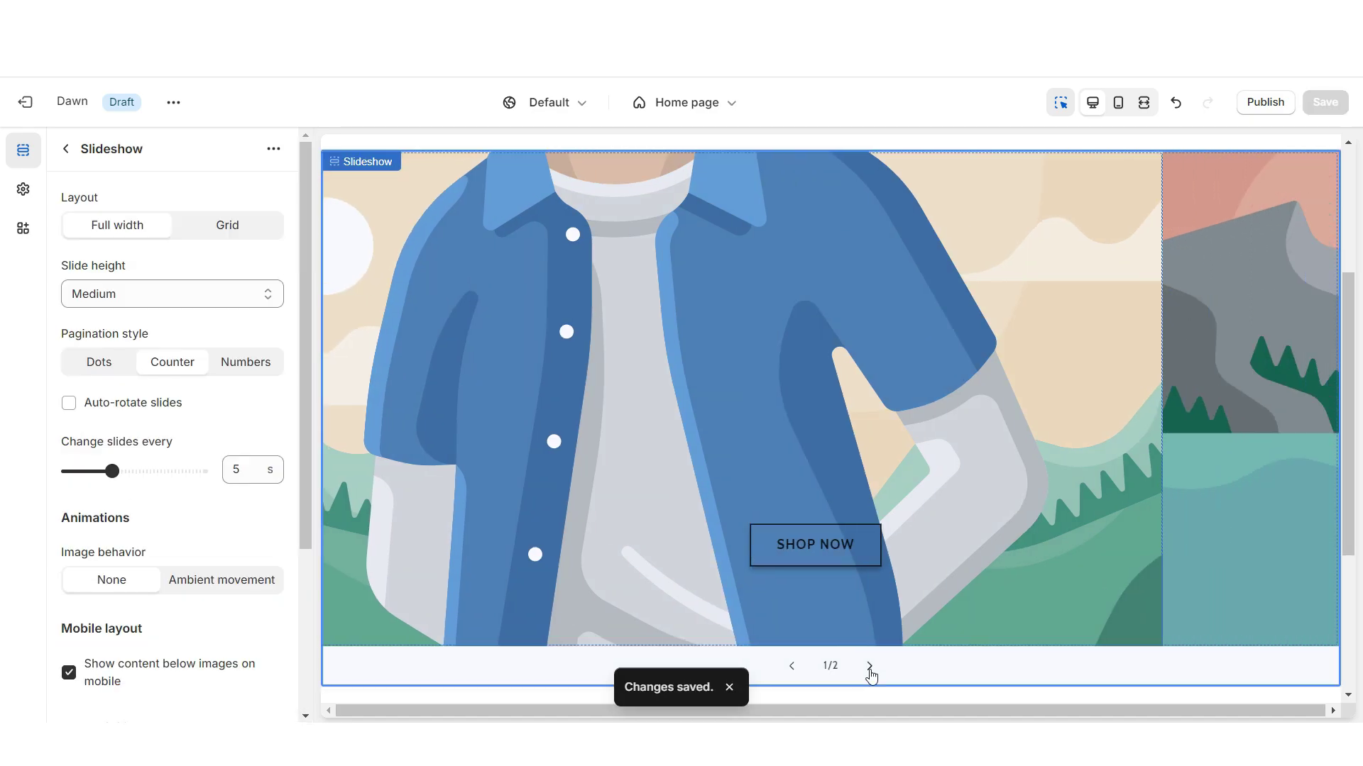
- Restyle the second slide to show only an outline-style SHOP NOW button, without heading, subheading or container
left_click(870, 667)
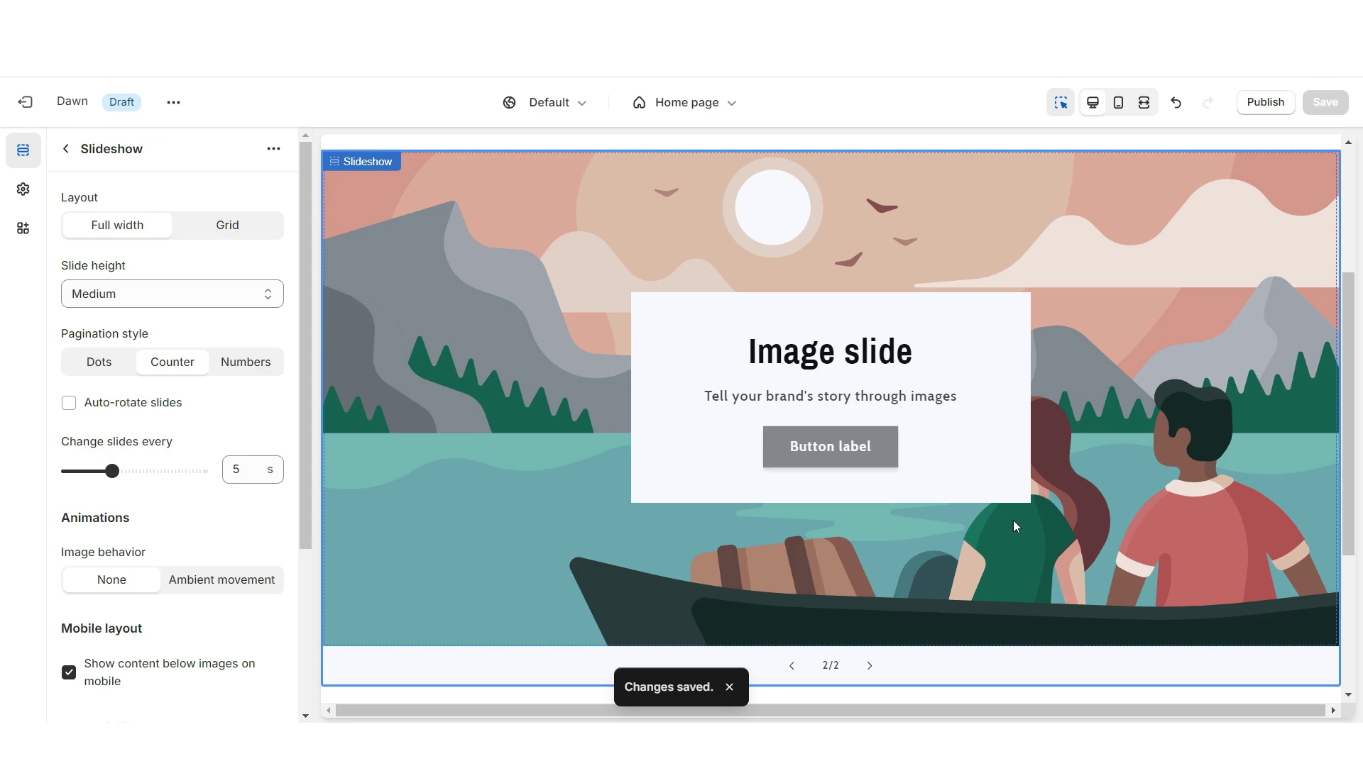
left_click(181, 522)
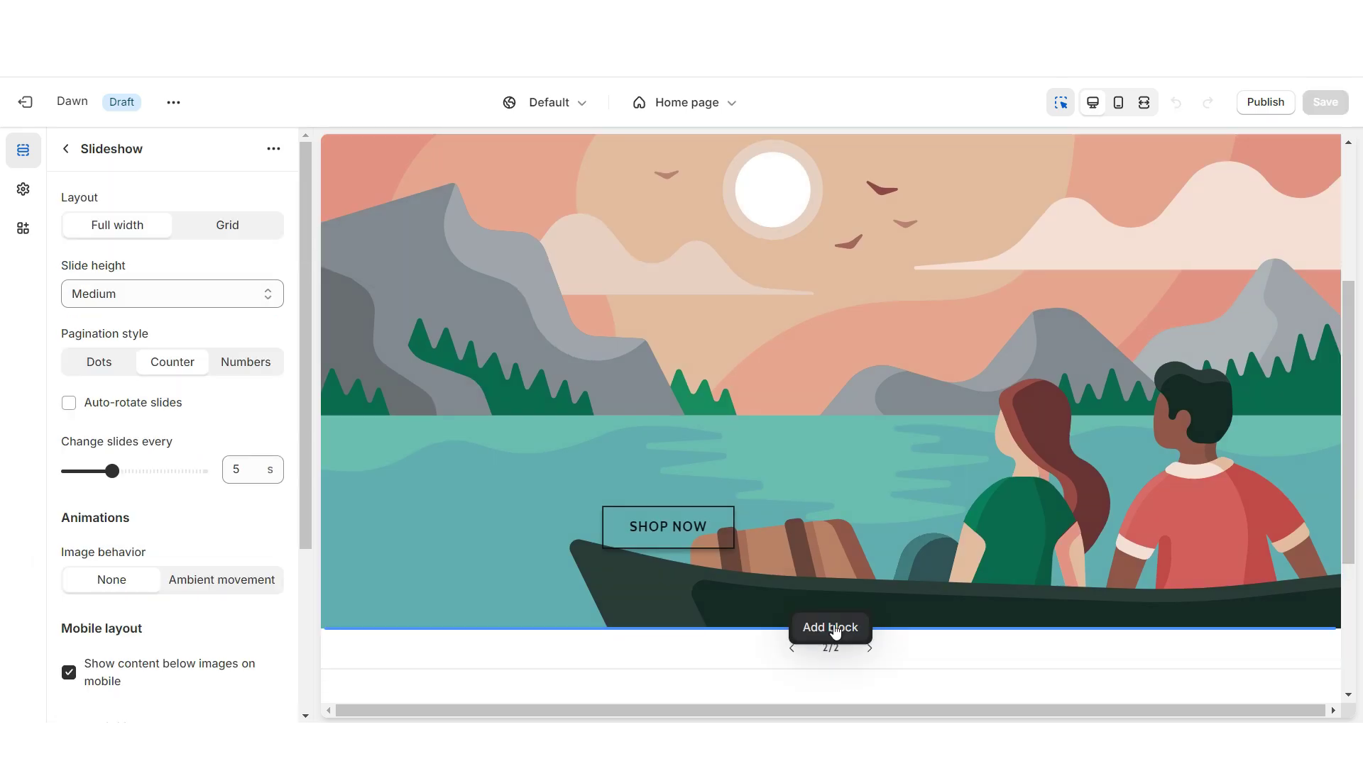
- Add a third slide block to the slideshow and page through the slides in the full-width preview
left_click(834, 629)
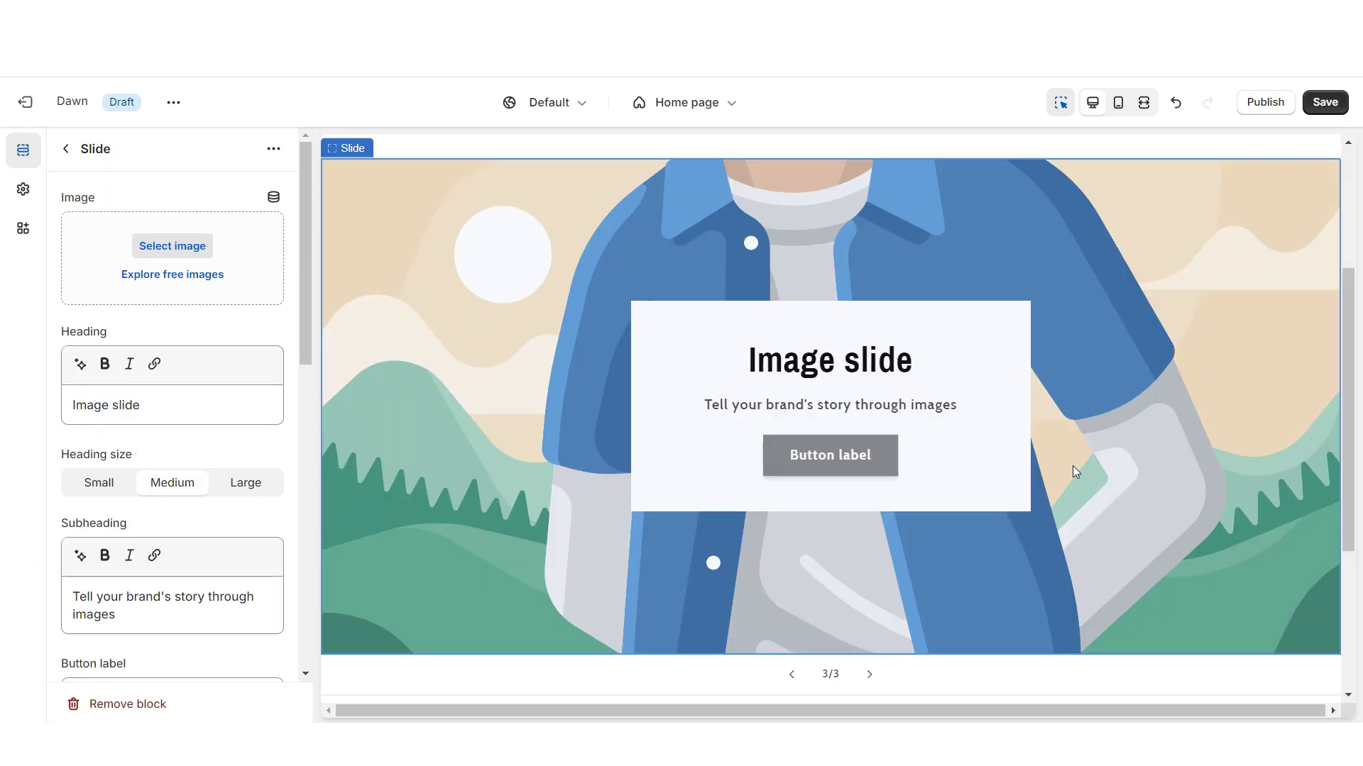
scroll(98, 421, "down", 6)
left_click(147, 432)
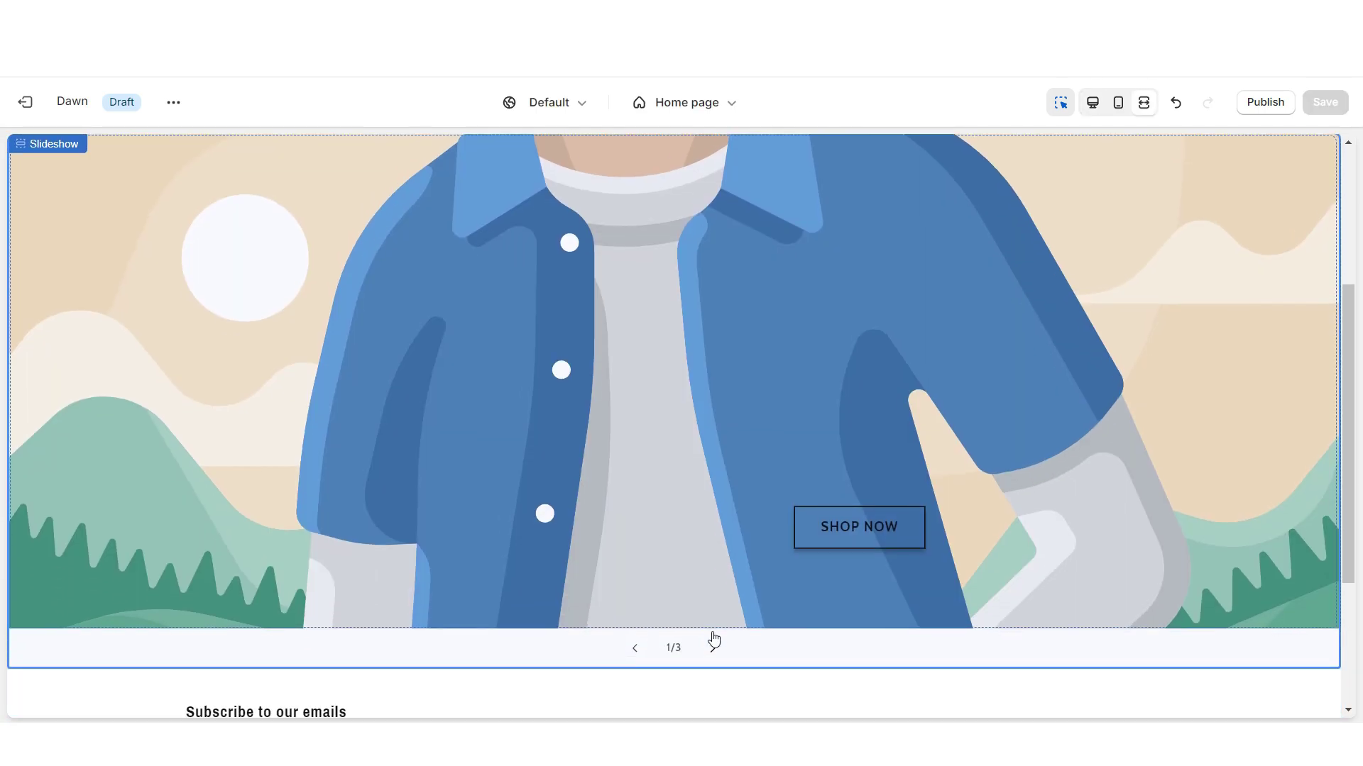
left_click(712, 649)
left_click(712, 649)
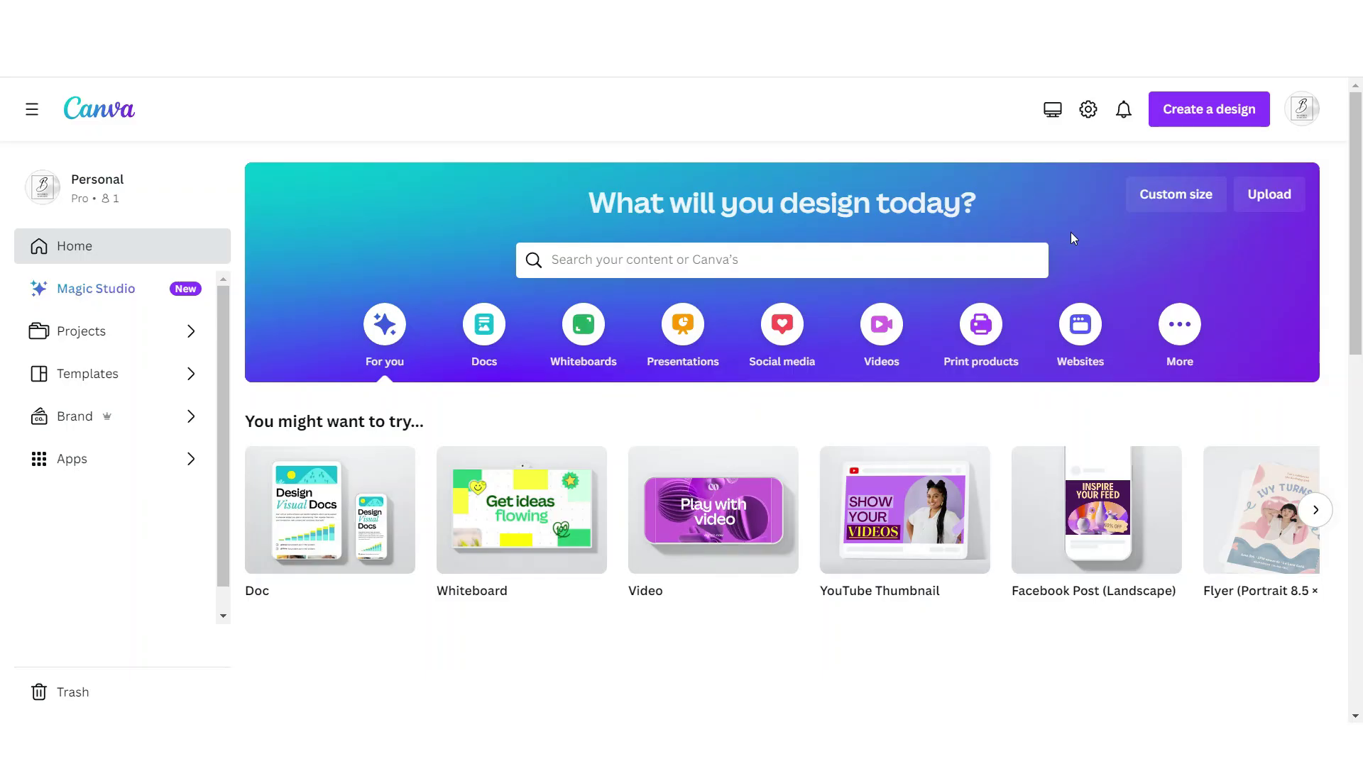
- Switch to Canva and create a new custom-size design of 4320 × 2160 px
left_click(1171, 199)
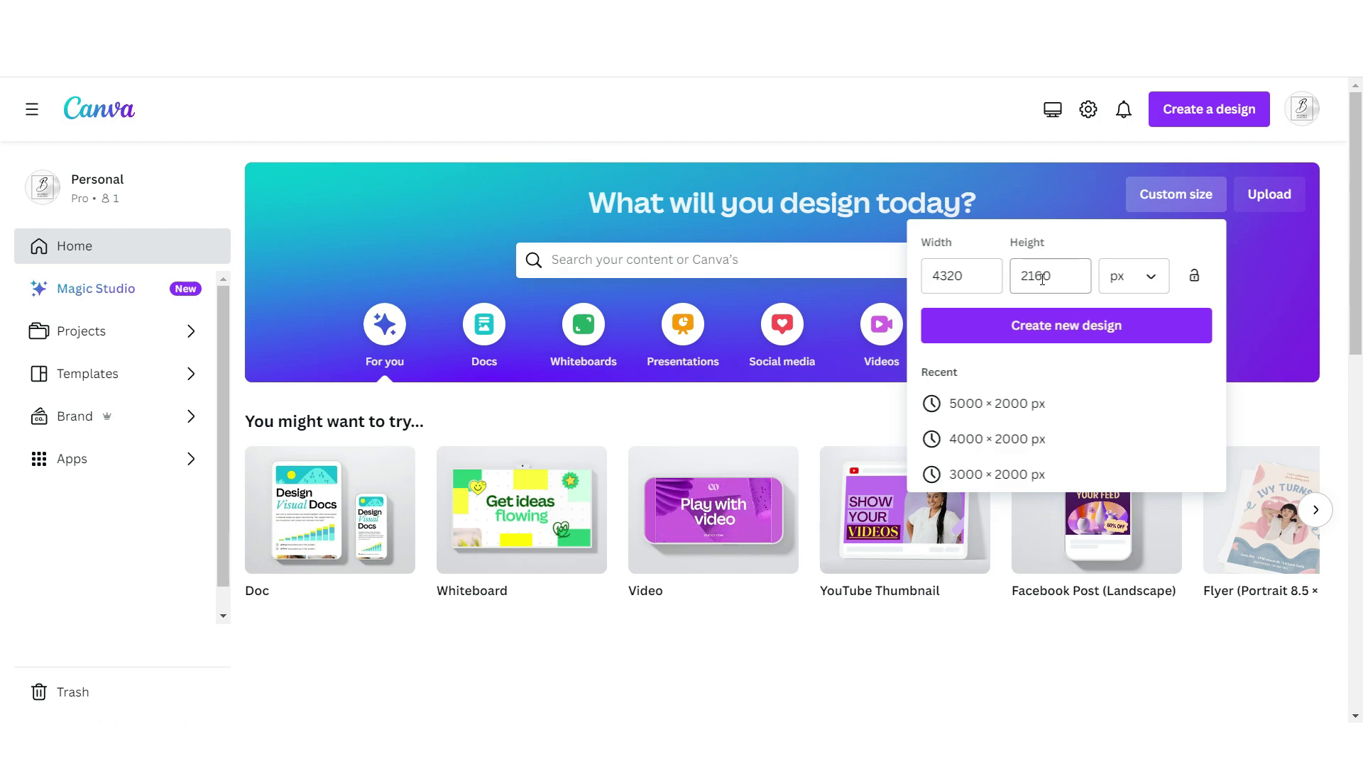
left_click(1048, 326)
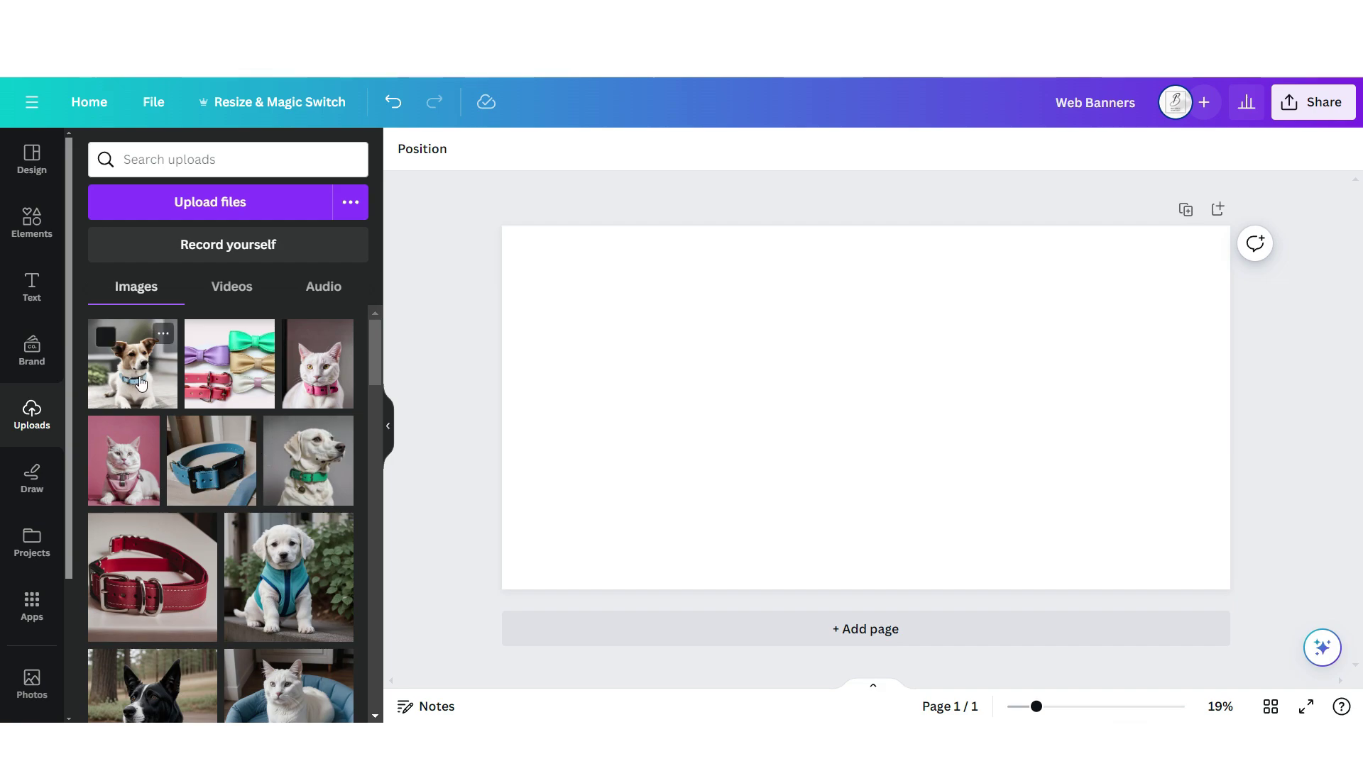
- Place the uploaded dog, bow ties, white cat and blue collar photos across the banner, with the dog largest and the blue collar cut off by the page edge
left_click(140, 381)
left_click(229, 364)
left_click(317, 364)
left_click(210, 460)
left_click_drag(1093, 454, 1132, 420)
- Add the text "New" in the Holiday font just below the bow ties photo
left_click(40, 302)
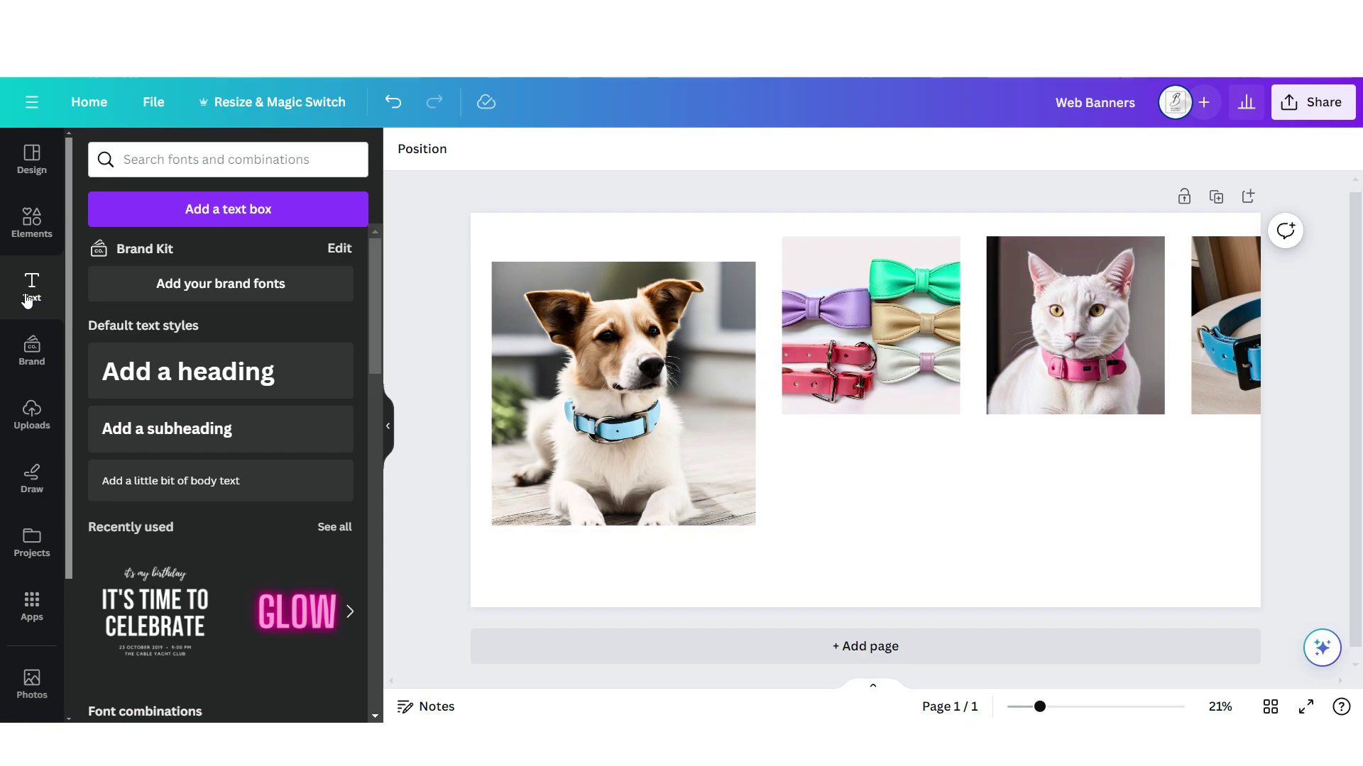
left_click(195, 482)
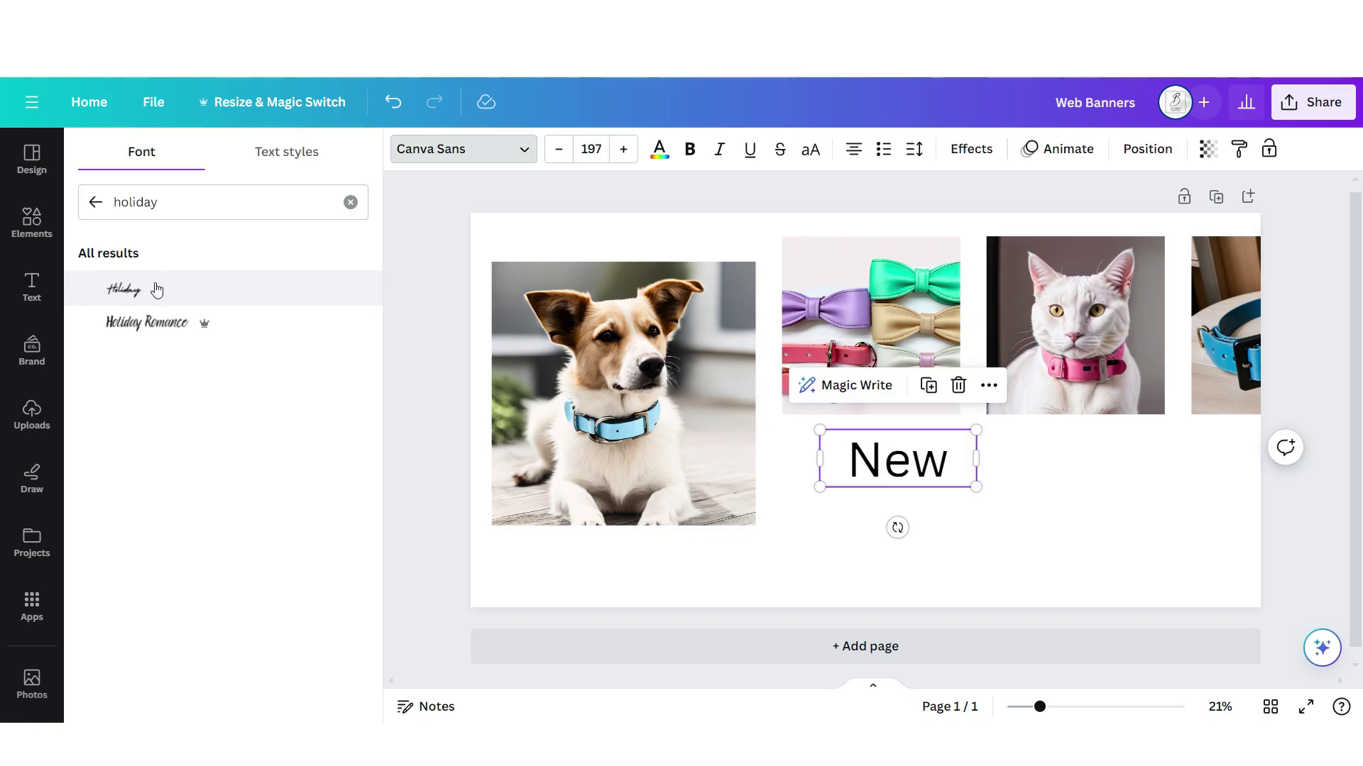
left_click(152, 290)
left_click(436, 360)
- Add "Pet Accessories" in bold Bebas Neue beside "New", with the bold line "Dog & Cat Collars, Leashes, Toys & More!" beneath it
left_click(204, 489)
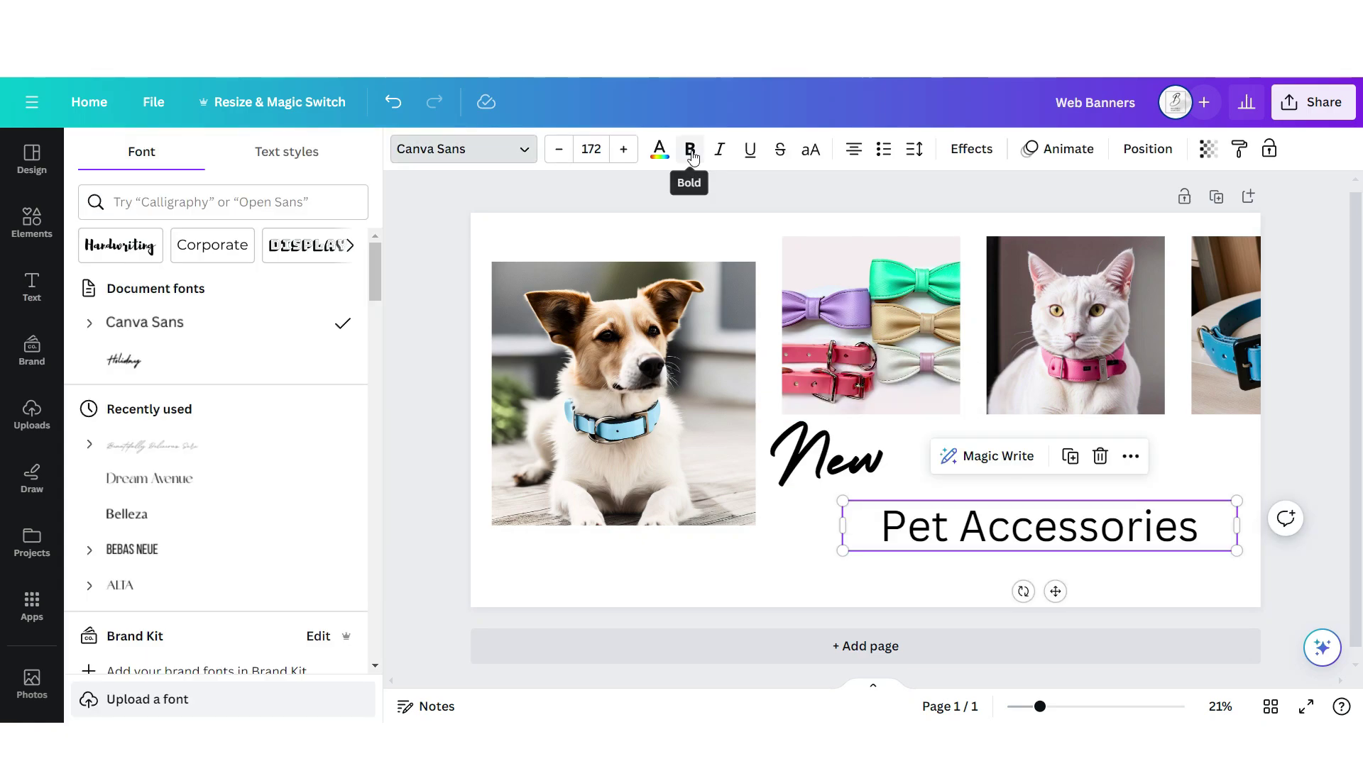
left_click(689, 149)
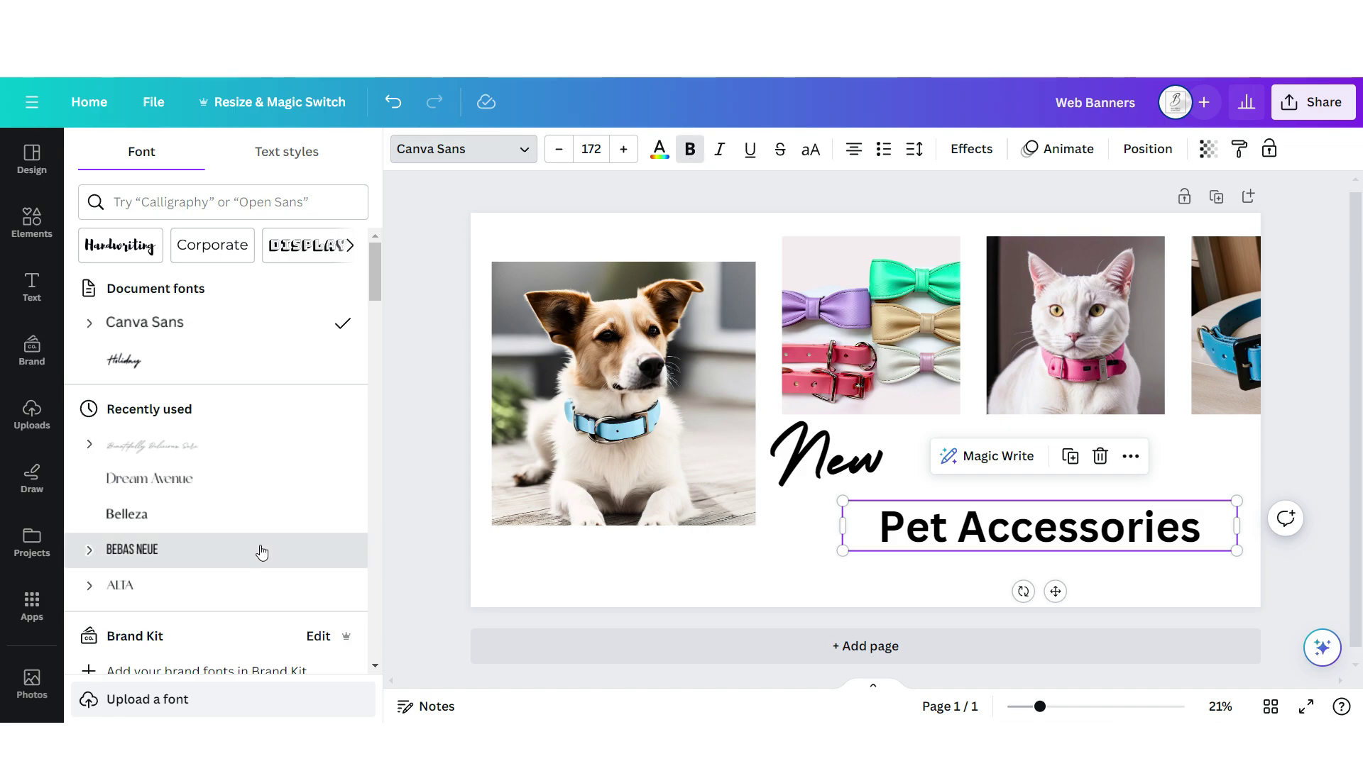
left_click(224, 558)
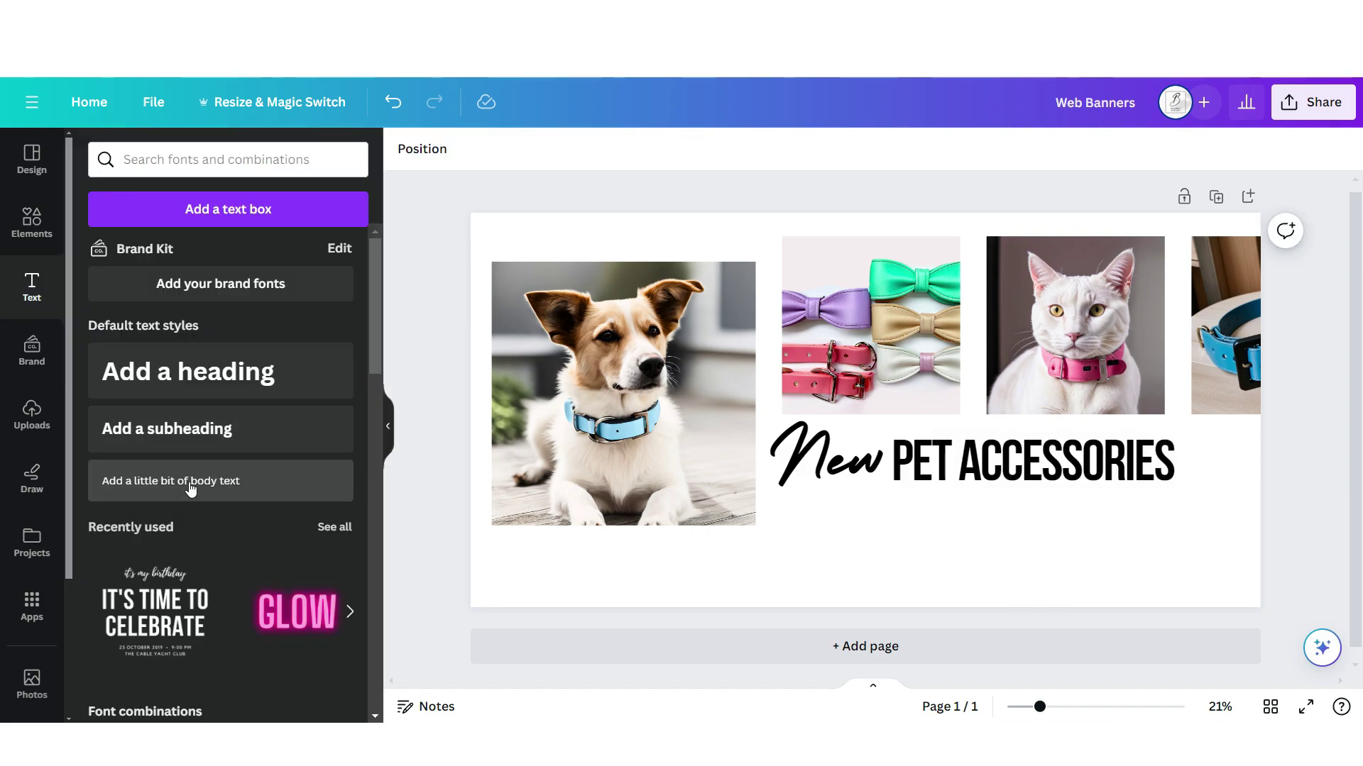
left_click(243, 489)
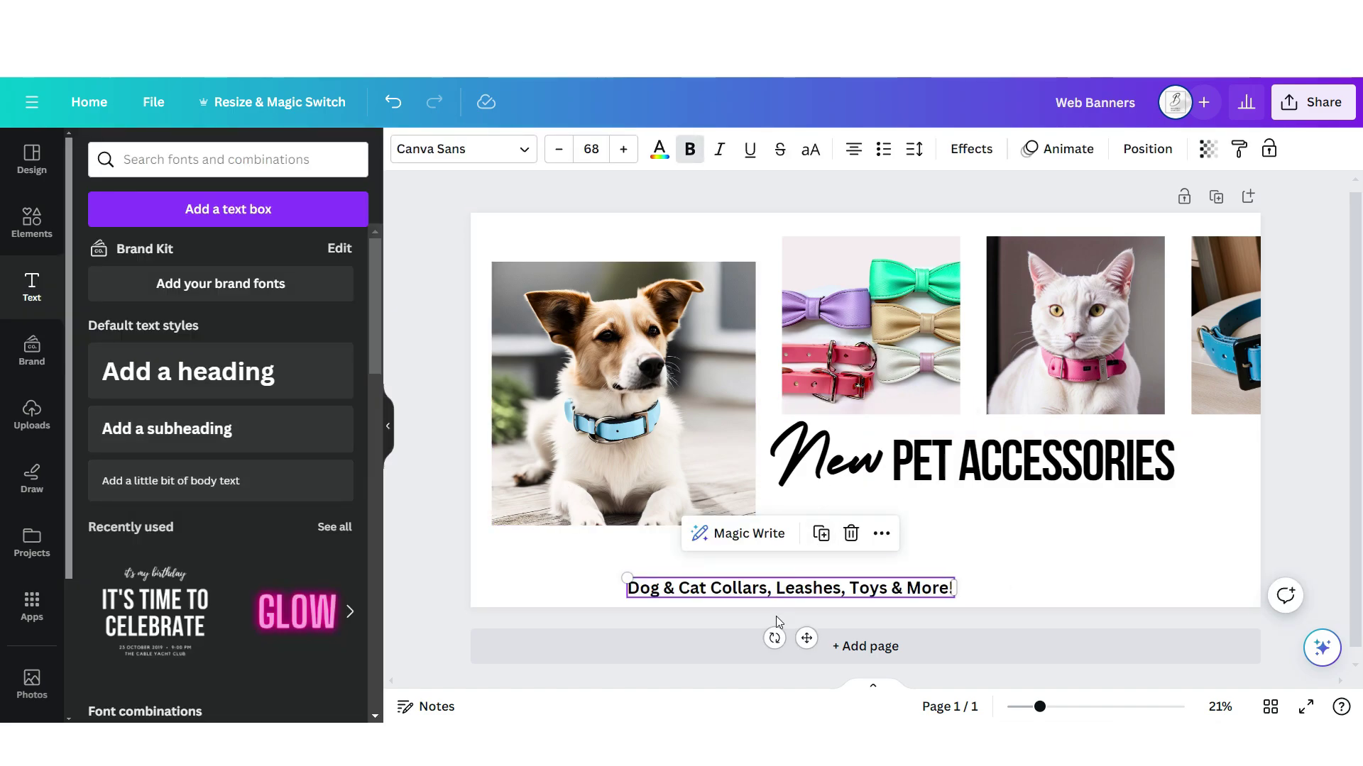
left_click_drag(648, 588, 861, 488)
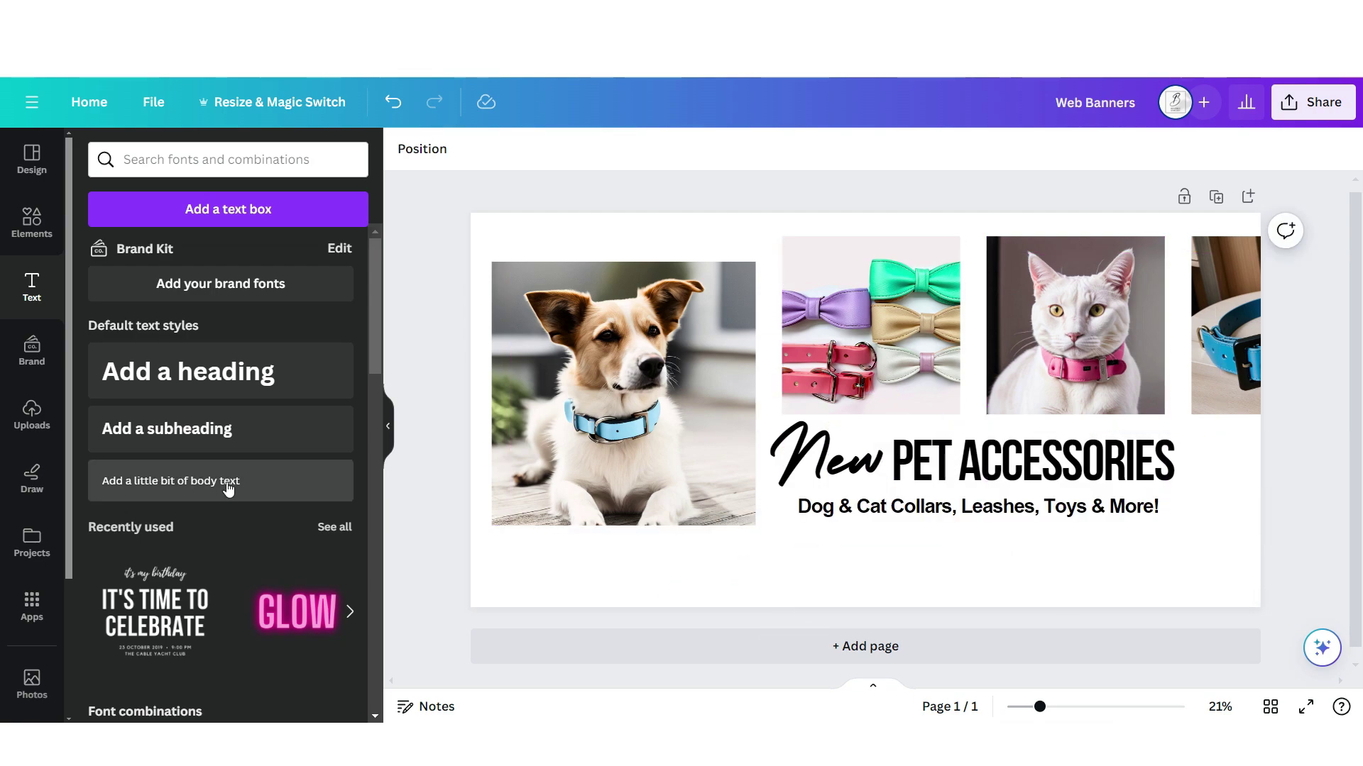
- Add white uppercase text "SHOP NOW SHOP NOW" with the Lift effect, enlarged to span the banner's lower edge
left_click(211, 484)
type("Shop Now Shop Now Shop Now Shop Now")
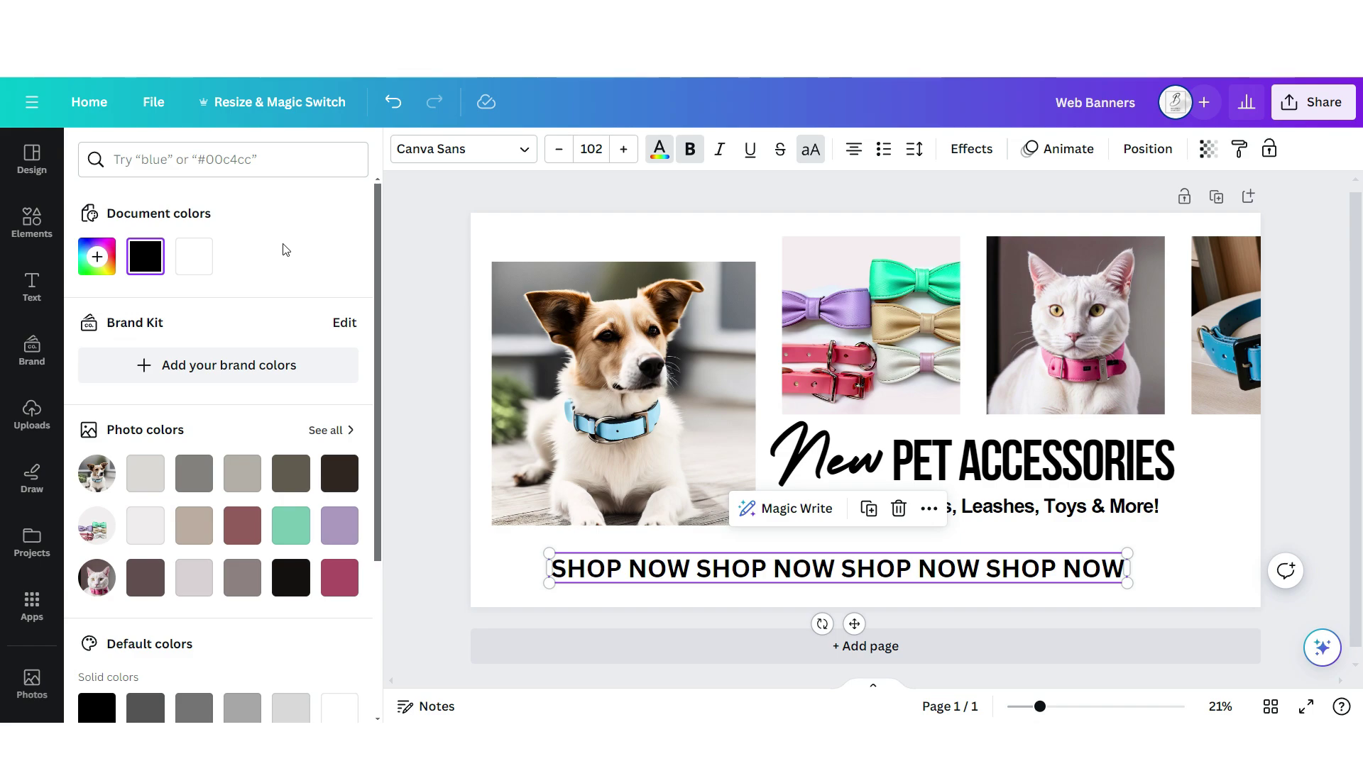
left_click(194, 257)
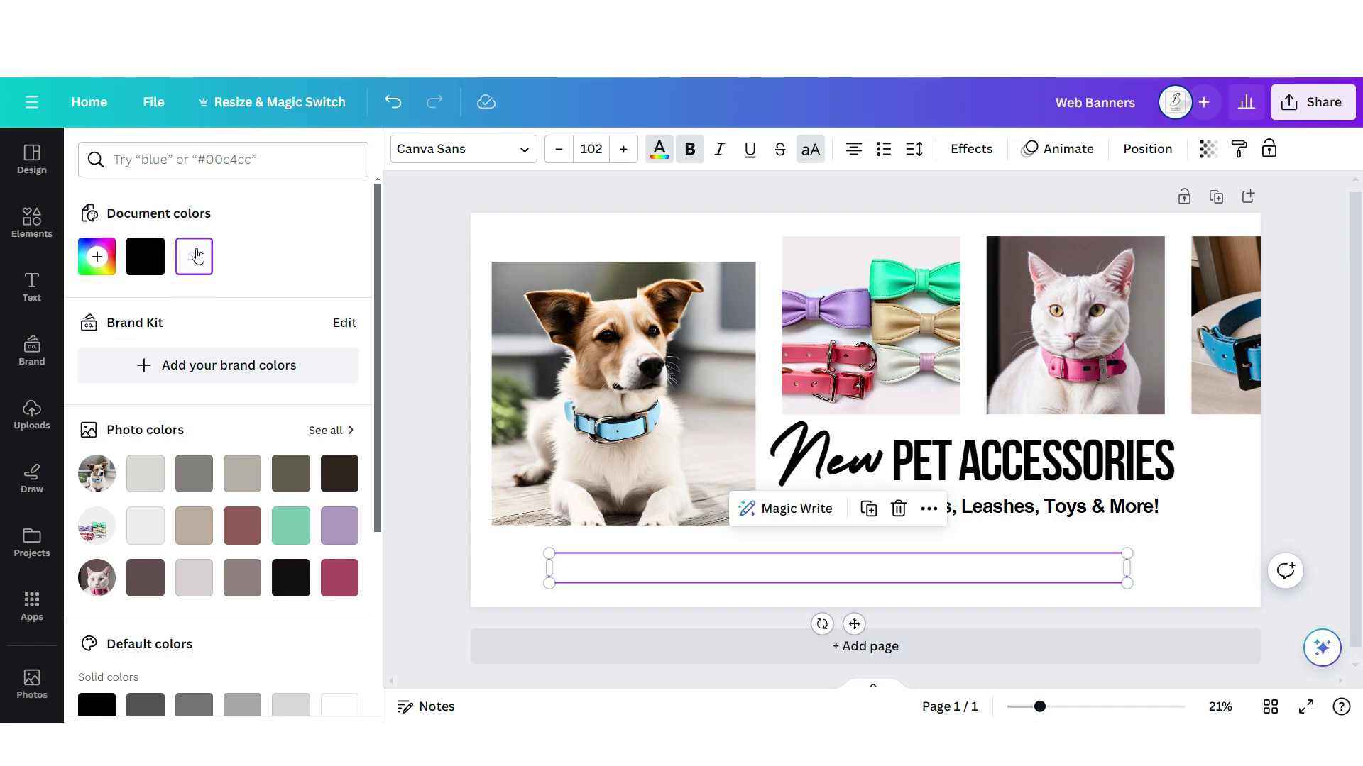
left_click(970, 151)
left_click(313, 284)
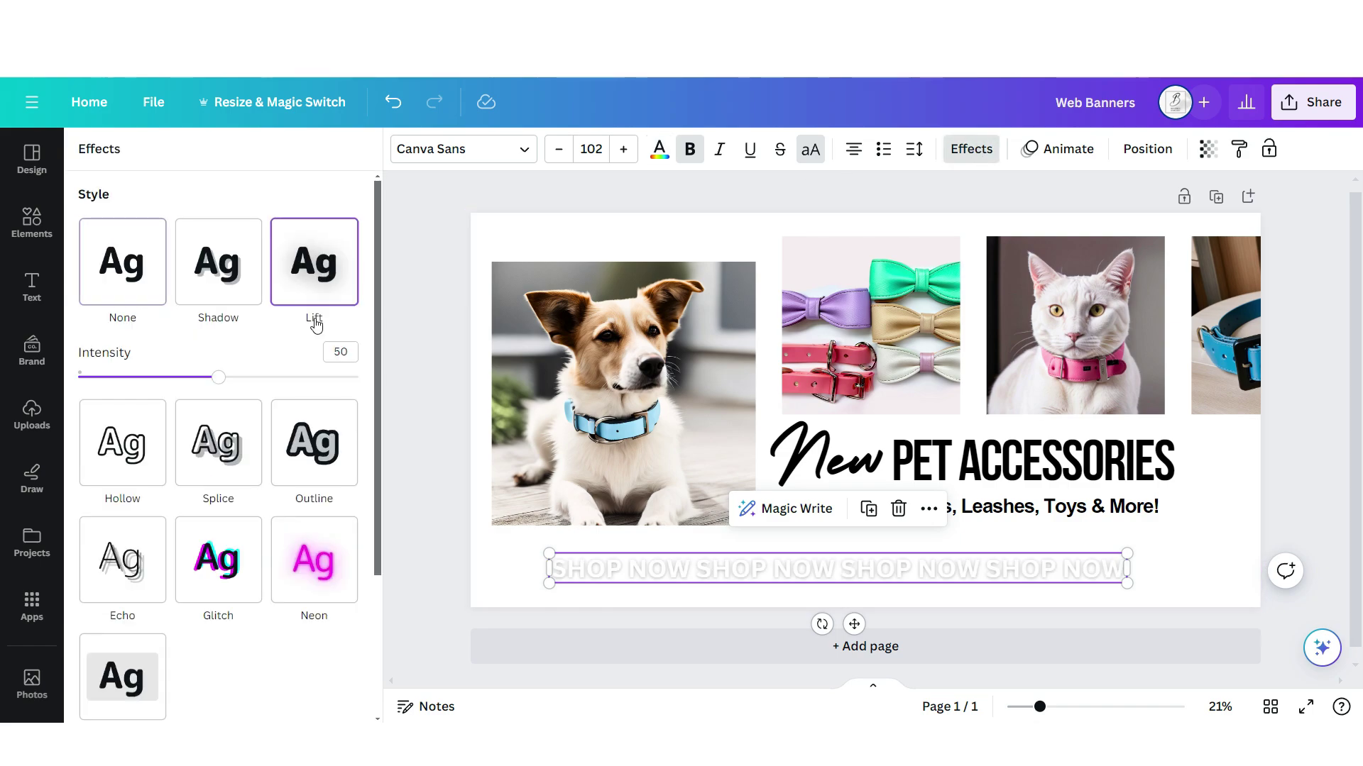
left_click_drag(1127, 584, 1270, 511)
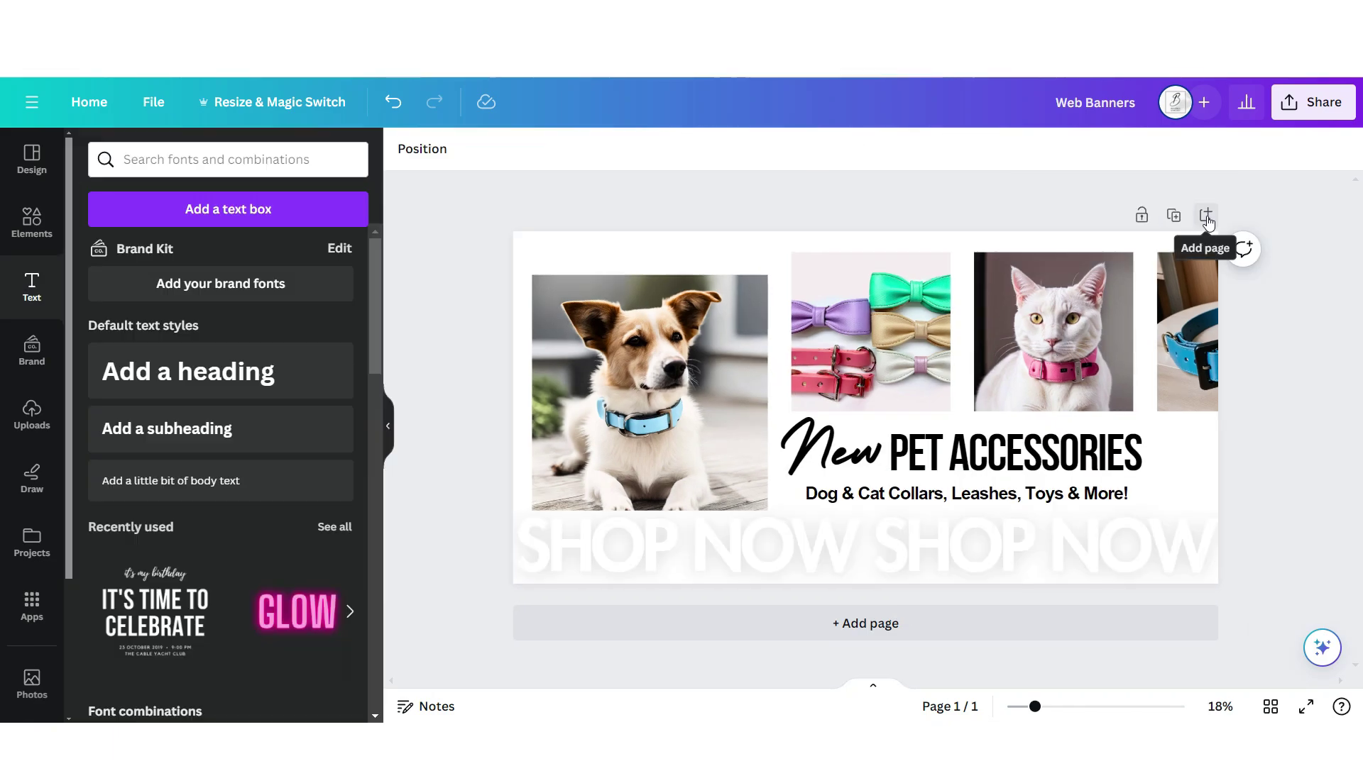
- Add a second page and copy the large SHOP NOW text from page 1 onto it
left_click(1207, 213)
scroll(781, 529, "up", 5)
left_click(828, 518)
right_click(828, 522)
left_click(913, 225)
scroll(843, 495, "down", 5)
right_click(843, 503)
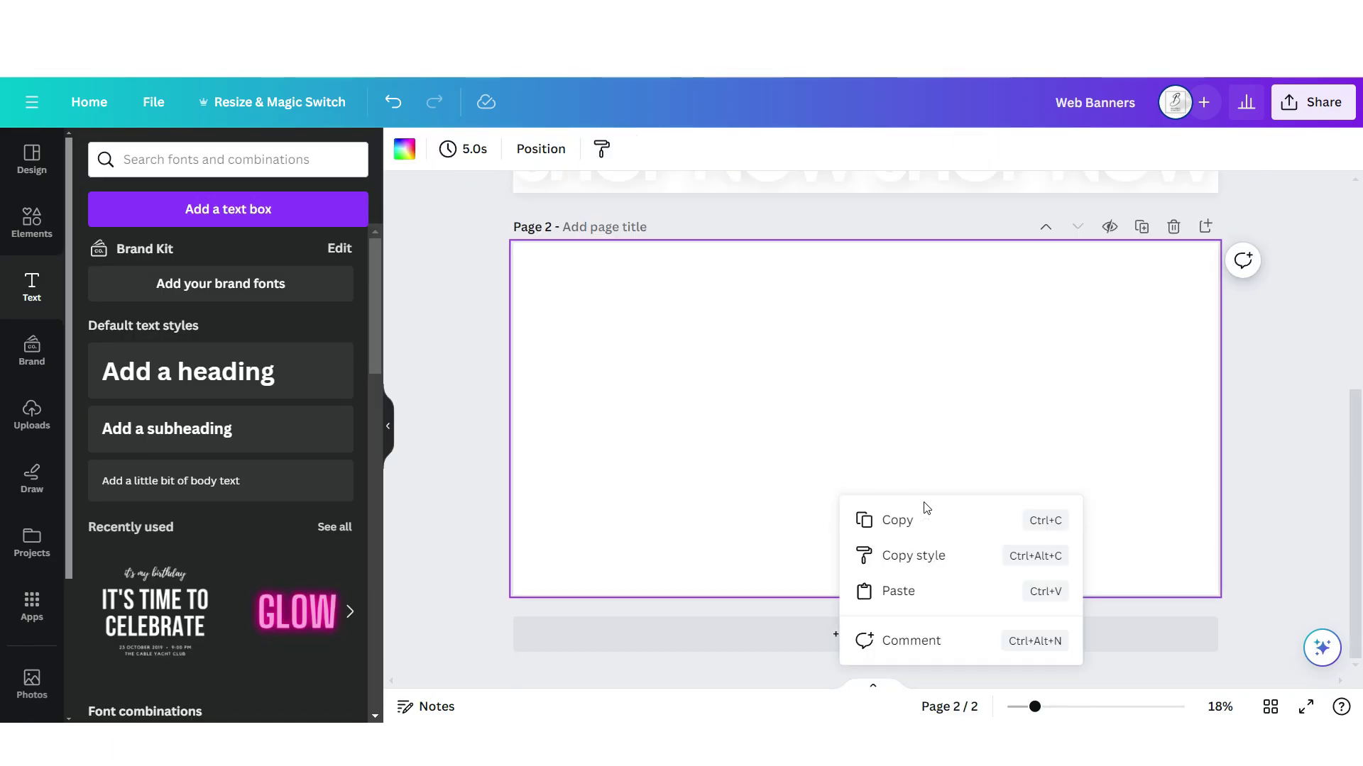
left_click(880, 589)
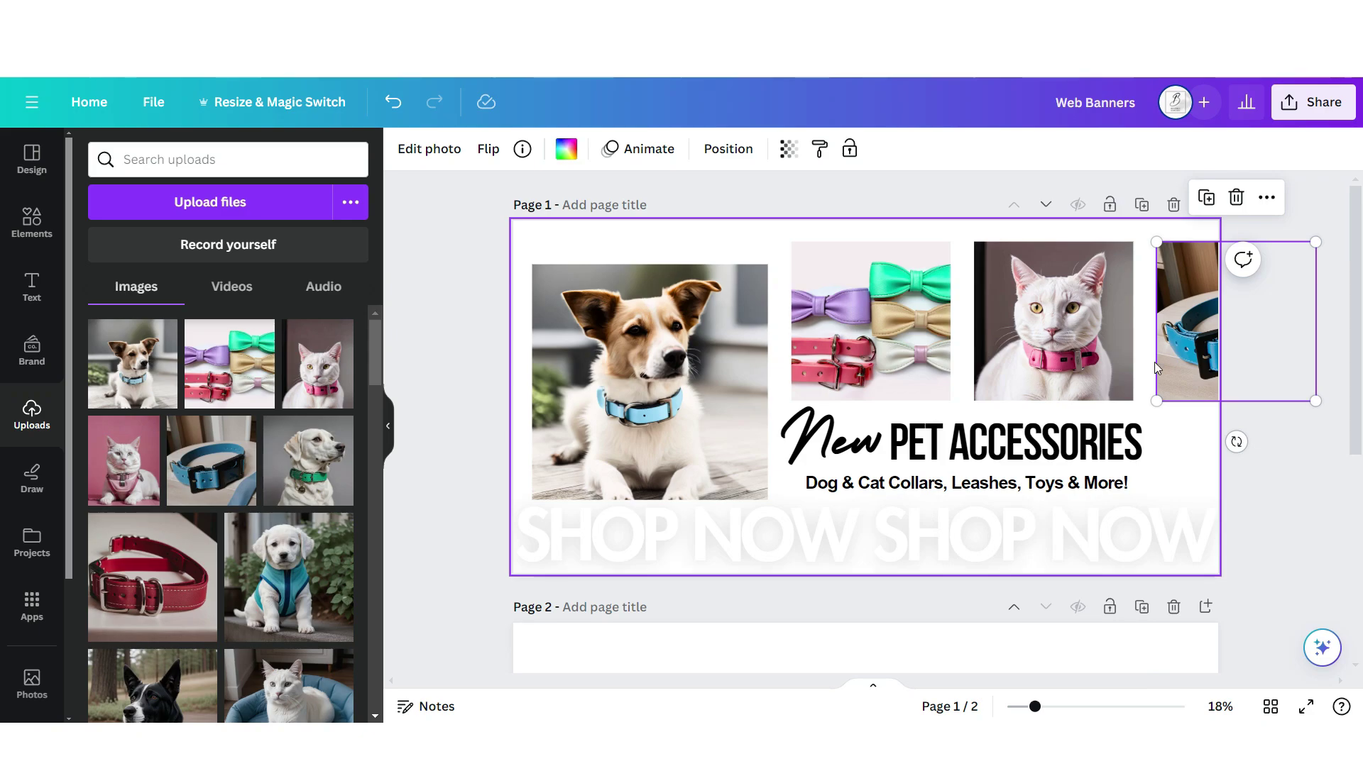
- Copy the blue collar photo from page 1 to page 2, partly cut off by the page's left edge
scroll(744, 357, "down", 5)
right_click(744, 356)
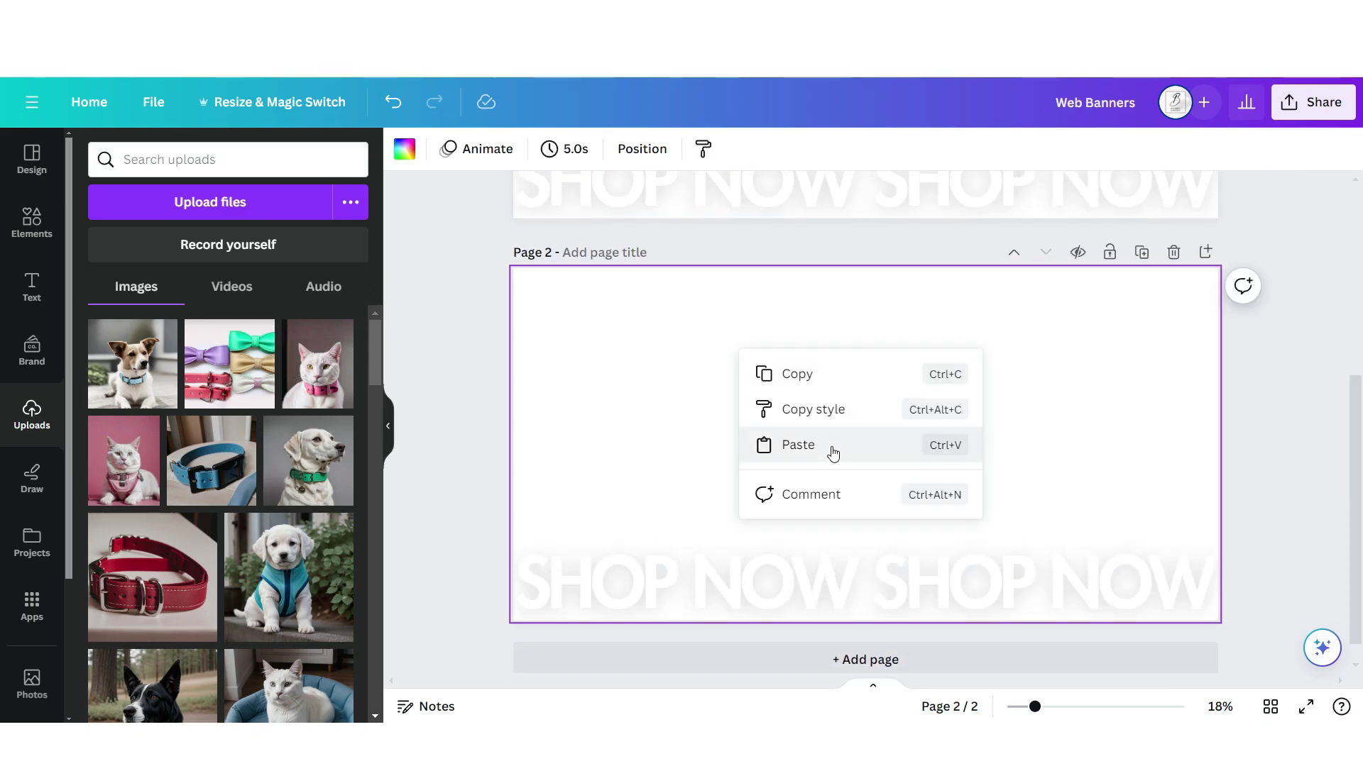
left_click(830, 445)
left_click_drag(1196, 402, 478, 401)
- Place the uploaded photos of the green-collared dog, red collar and puppy in a teal vest in a row on page 2, with the puppy largest
scroll(477, 400, "down", 1)
left_click_drag(308, 461, 780, 415)
left_click_drag(933, 568, 779, 427)
scroll(1280, 301, "up", 5)
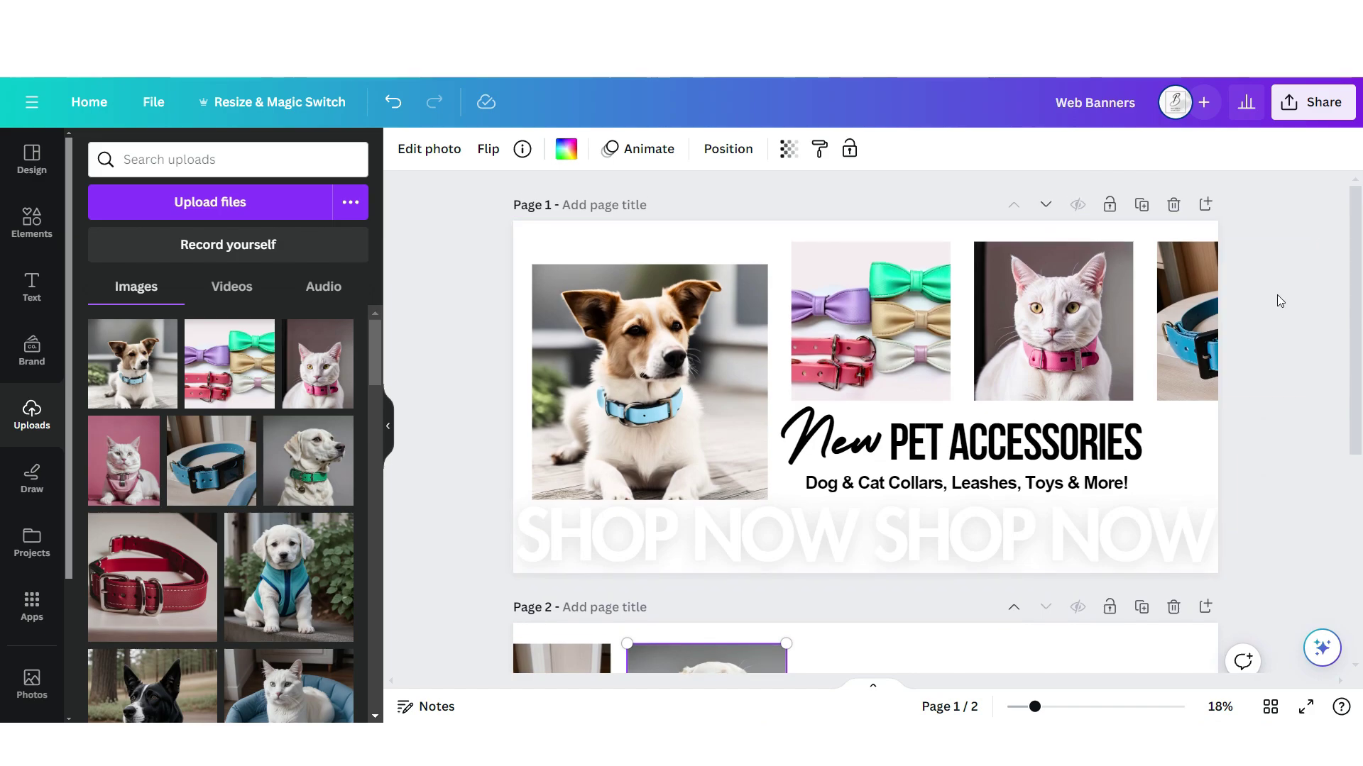
scroll(1181, 347, "down", 5)
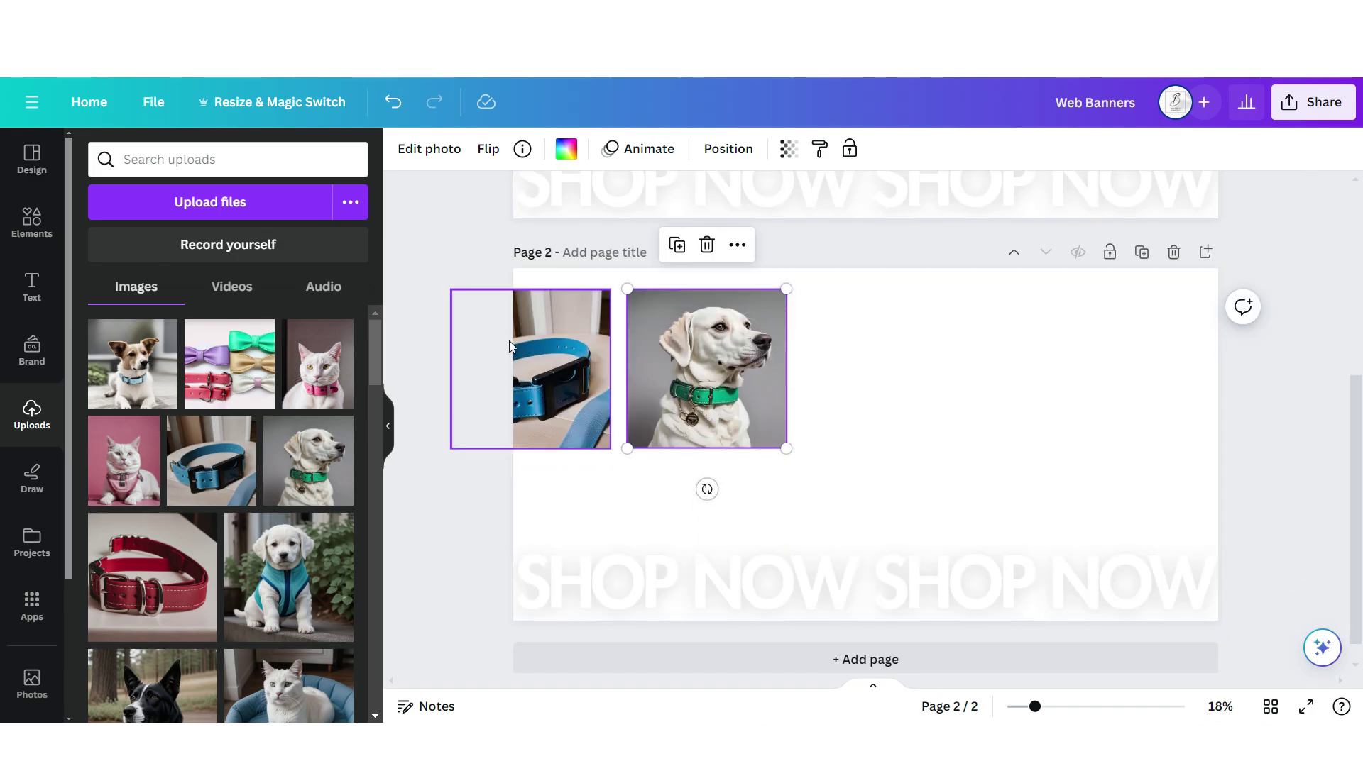
left_click_drag(152, 577, 916, 387)
left_click_drag(1018, 491, 986, 471)
left_click_drag(289, 577, 1107, 440)
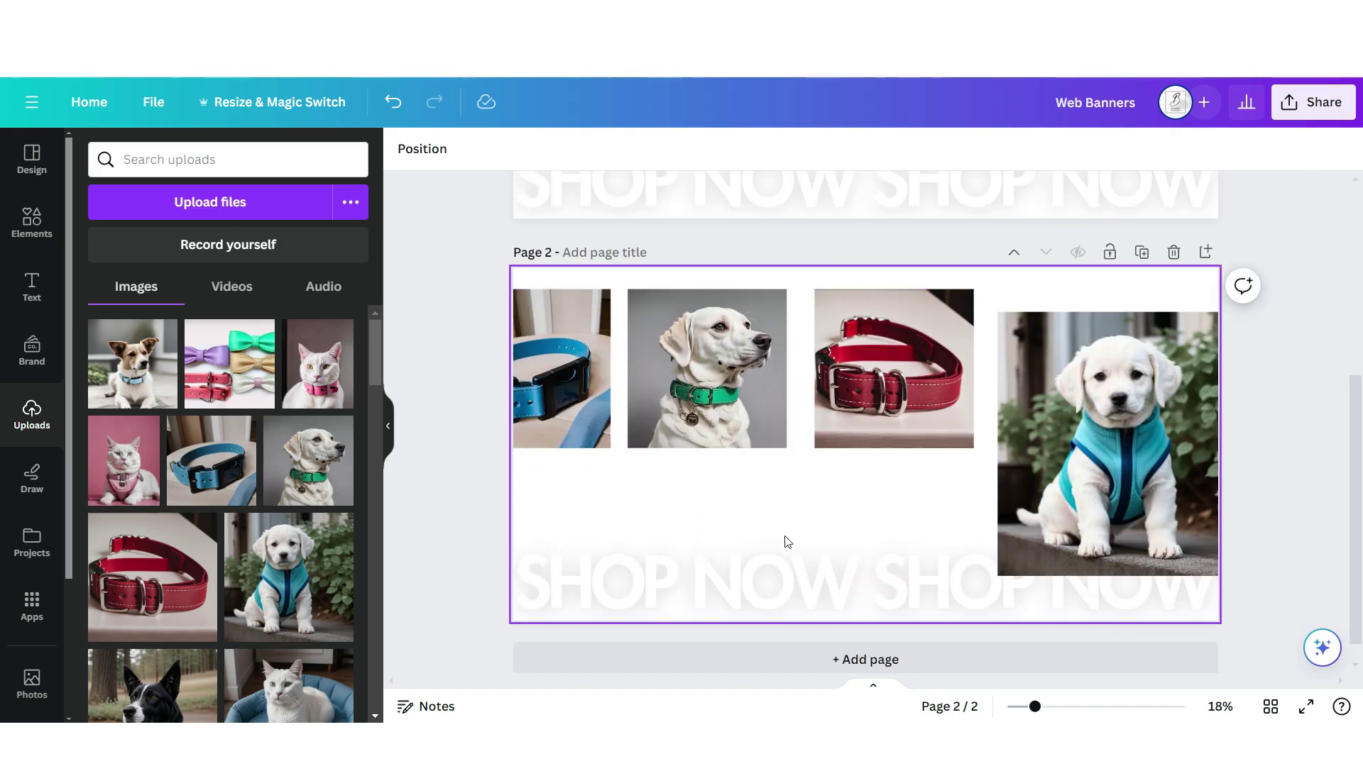
- Copy the page 1 headline text onto page 2 and reword it as "SHOP OUR PET Collars" below the photos
scroll(996, 536, "up", 5)
left_click(921, 447)
right_click(827, 440)
left_click(876, 222)
left_click(966, 483, "shift")
scroll(787, 490, "down", 5)
left_click(787, 491)
key("ctrl+v")
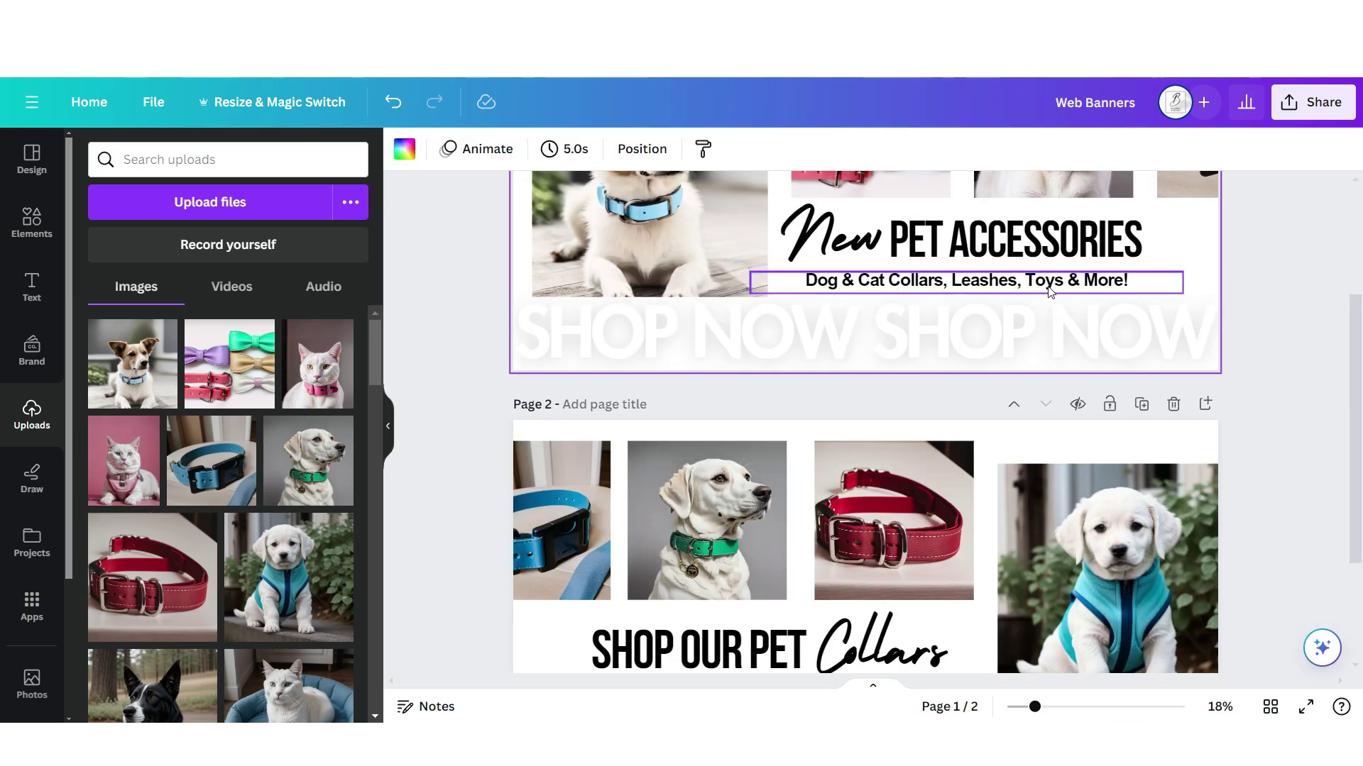
- Copy the page 1 subheading beneath the page 2 headline and change it to "Available in all colors and sizes!"
scroll(1050, 290, "down", 3)
left_click(746, 539)
left_click(696, 475)
key("ctrl+v")
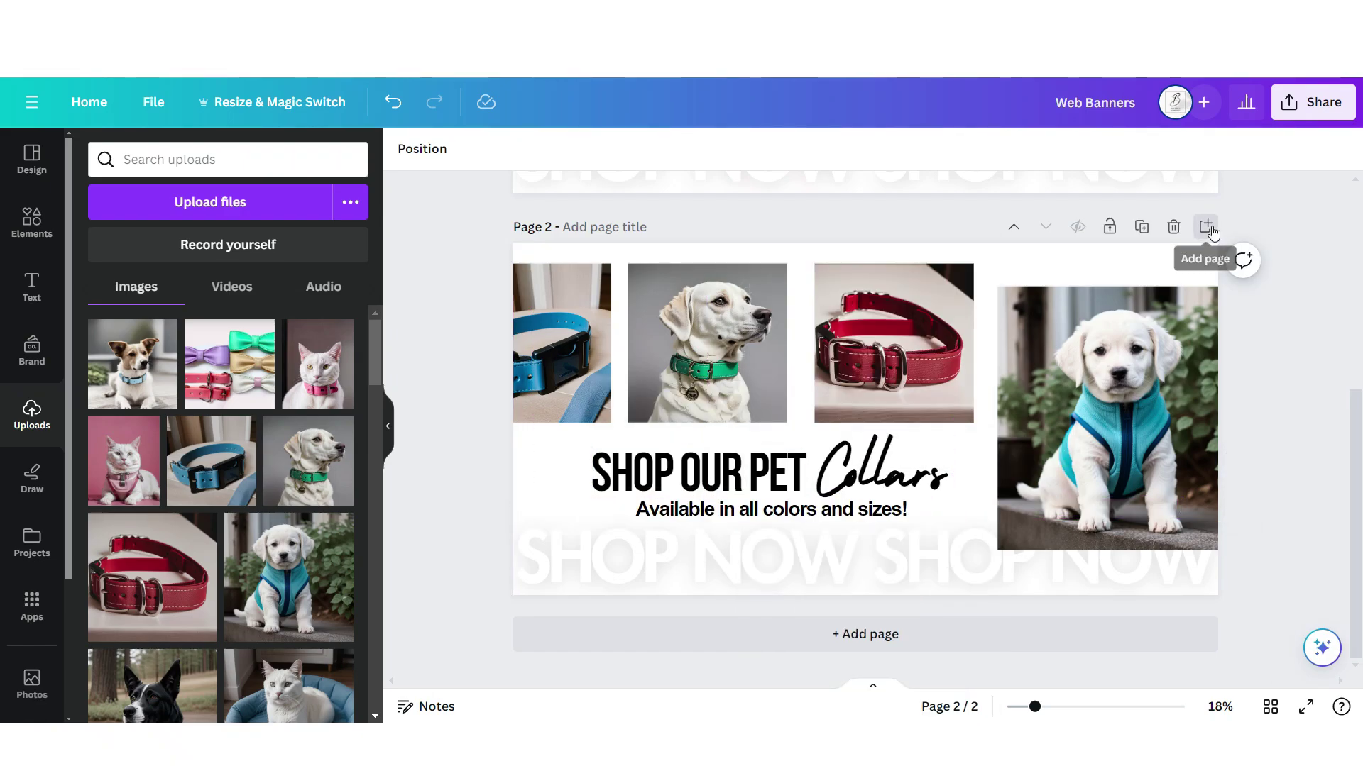
- Add a third page with the white cat photo in the centre, flanked by tilted photos of the black dog and the white collar
left_click(1207, 227)
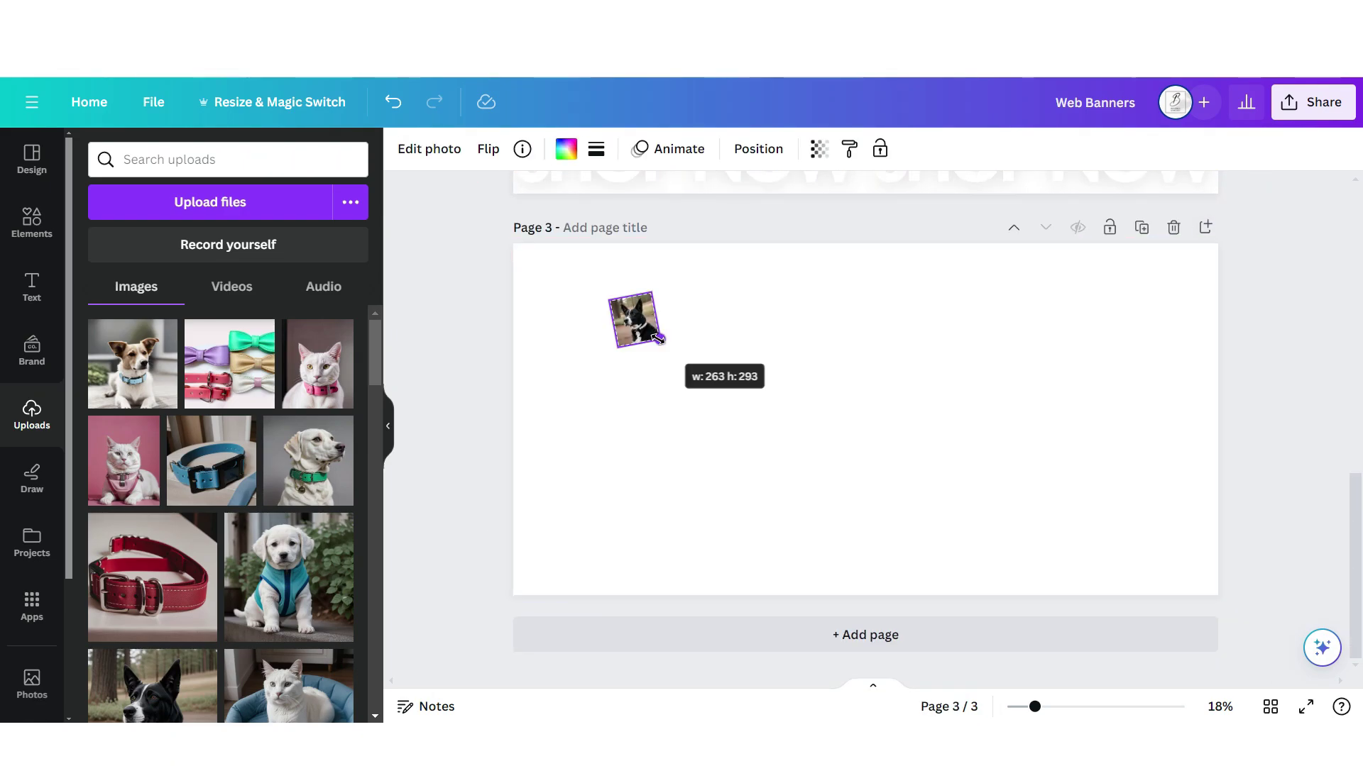
left_click_drag(665, 345, 816, 425)
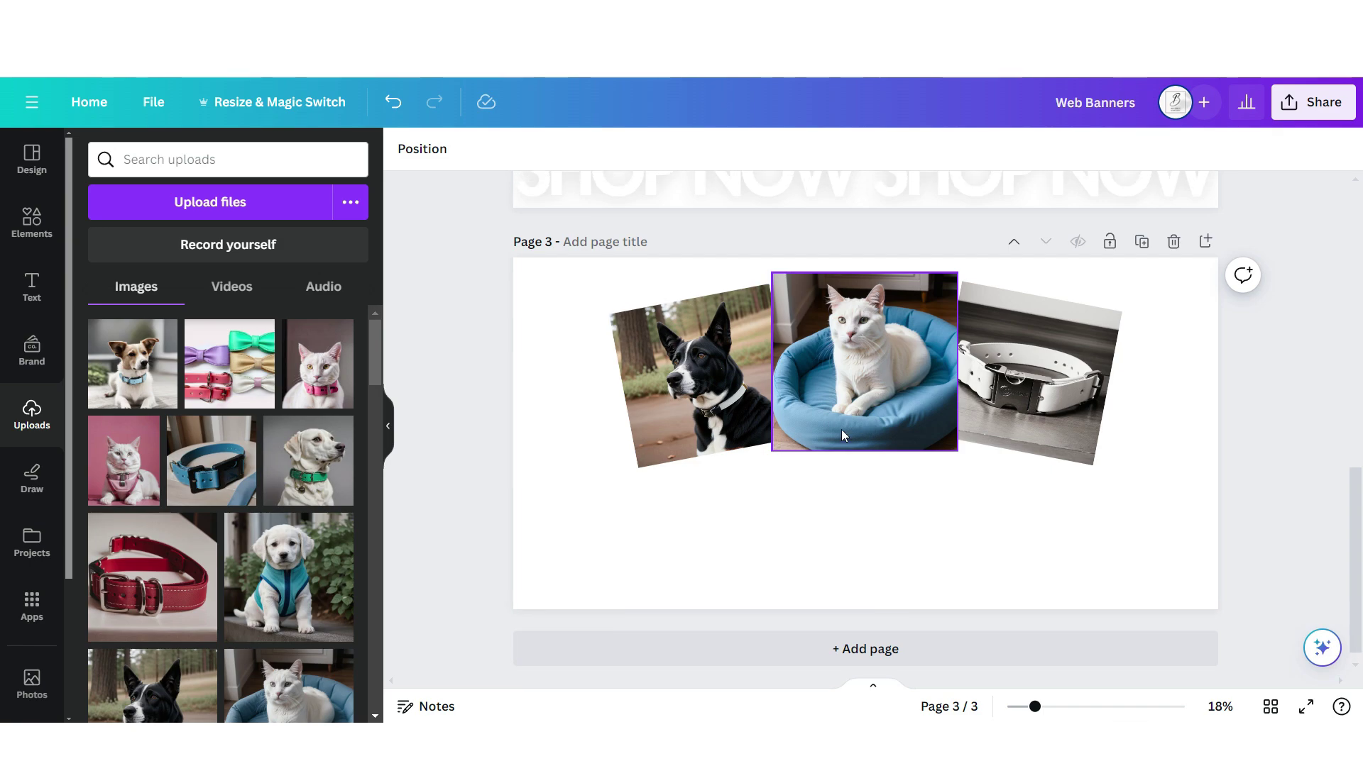
- Copy the SHOP NOW text to page 3, change it to "PET TOYS", rotate it along the left edge and duplicate it for the right edge
scroll(843, 434, "up", 5)
right_click(892, 528)
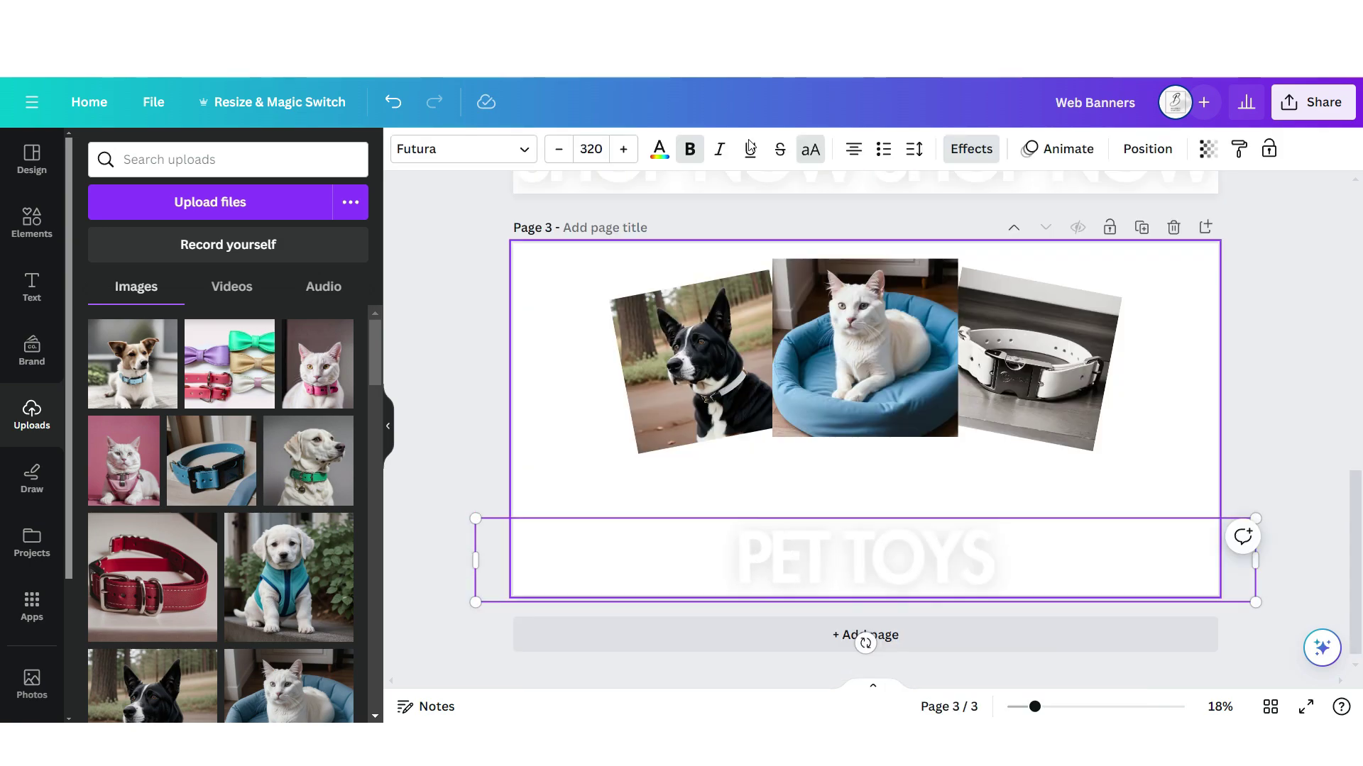
left_click_drag(863, 555, 788, 511)
left_click_drag(710, 426, 632, 259)
key("ctrl+d")
left_click_drag(873, 455, 900, 413)
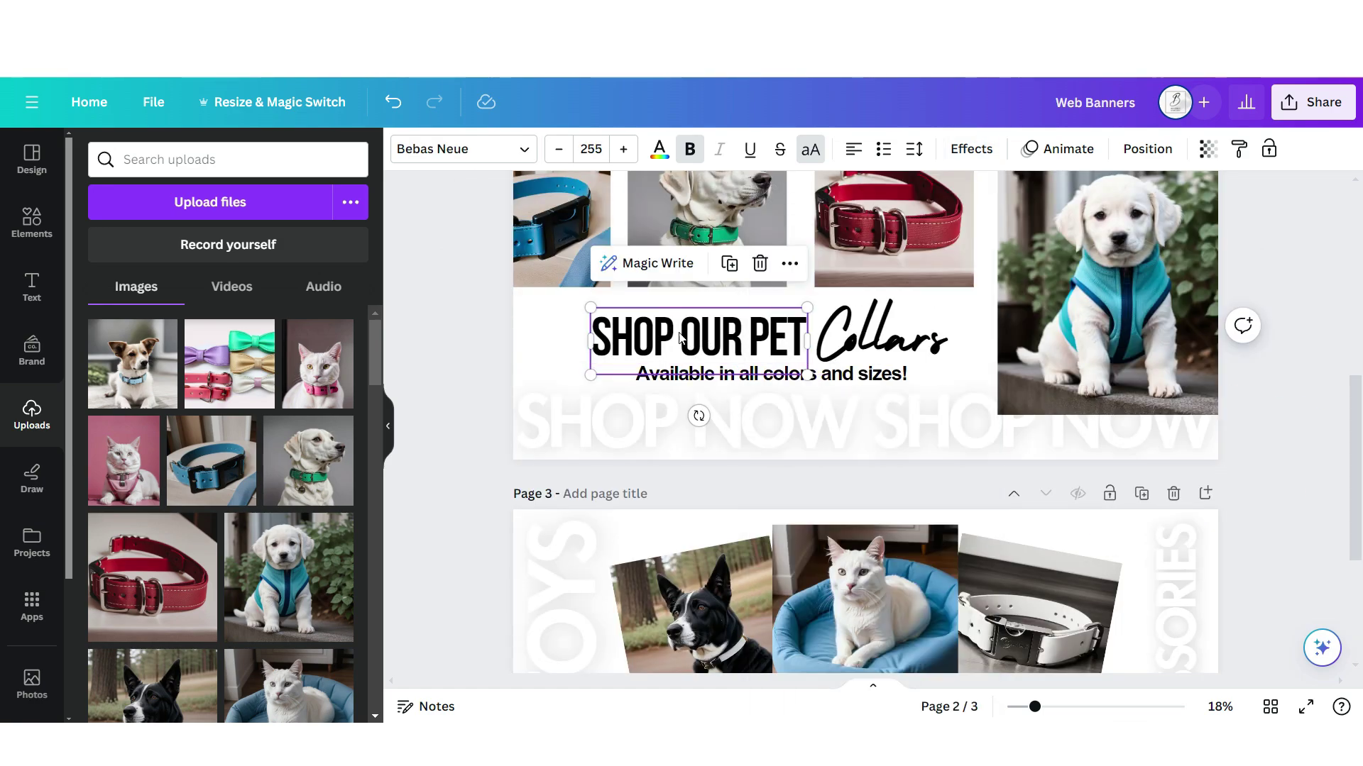
- Review the layout of all three banner pages
scroll(818, 538, "down", 4)
left_click(447, 421)
scroll(447, 421, "up", 5)
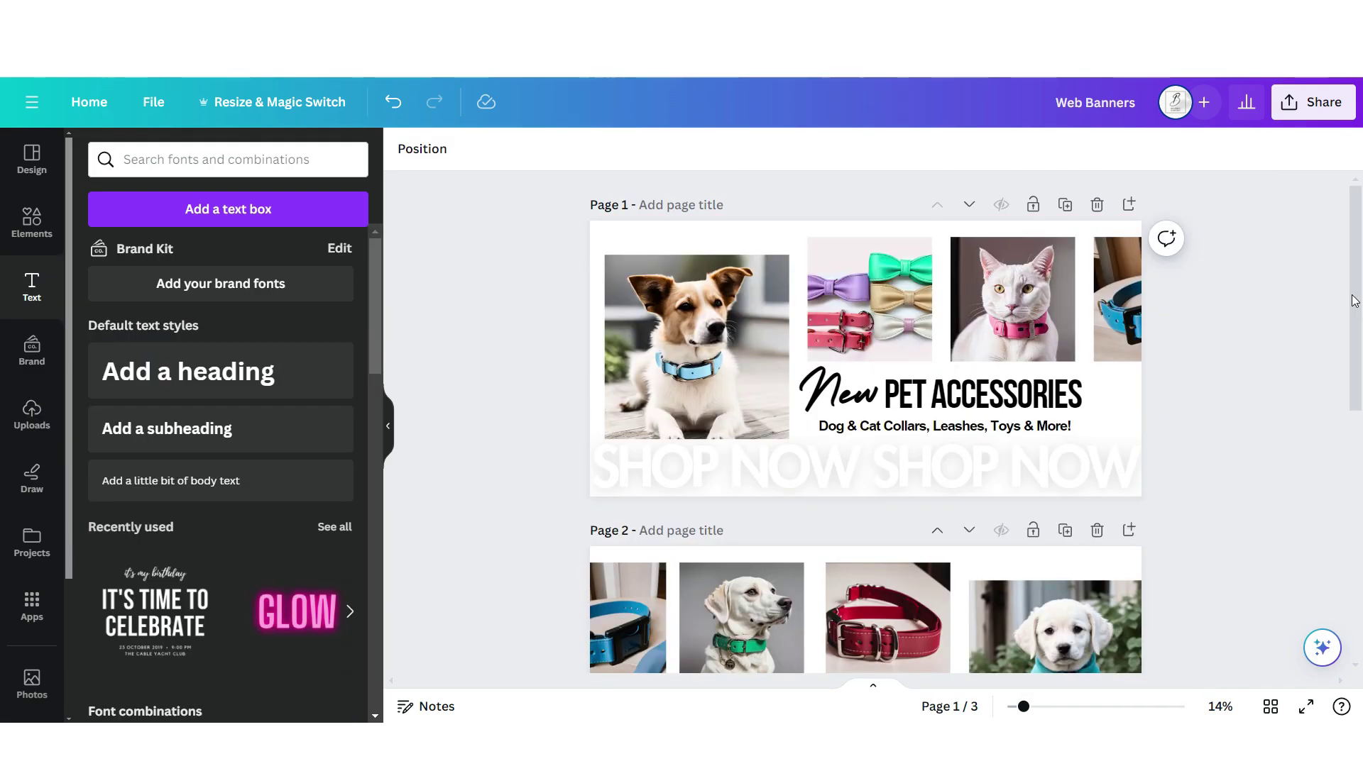
scroll(1352, 300, "down", 10)
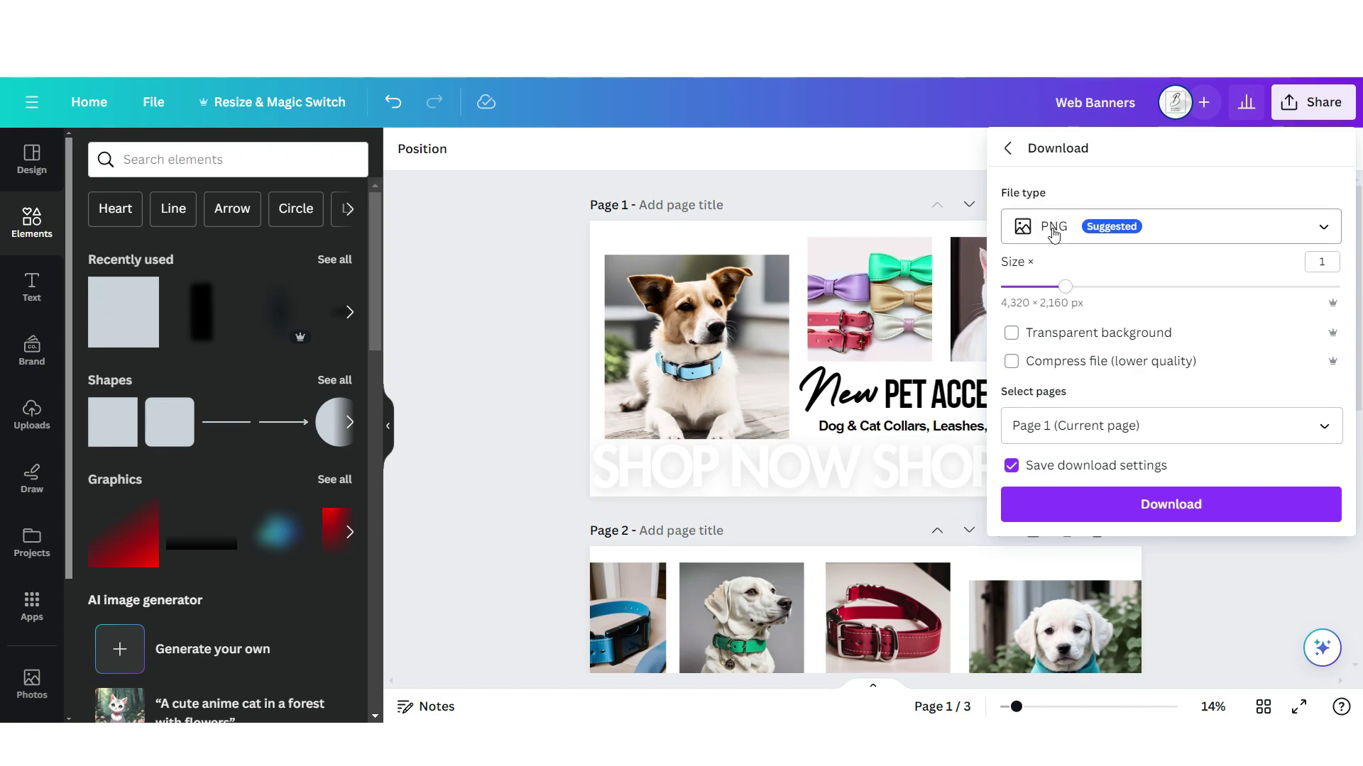
- Download page 1 of the web banner design as a PNG
left_click(1144, 502)
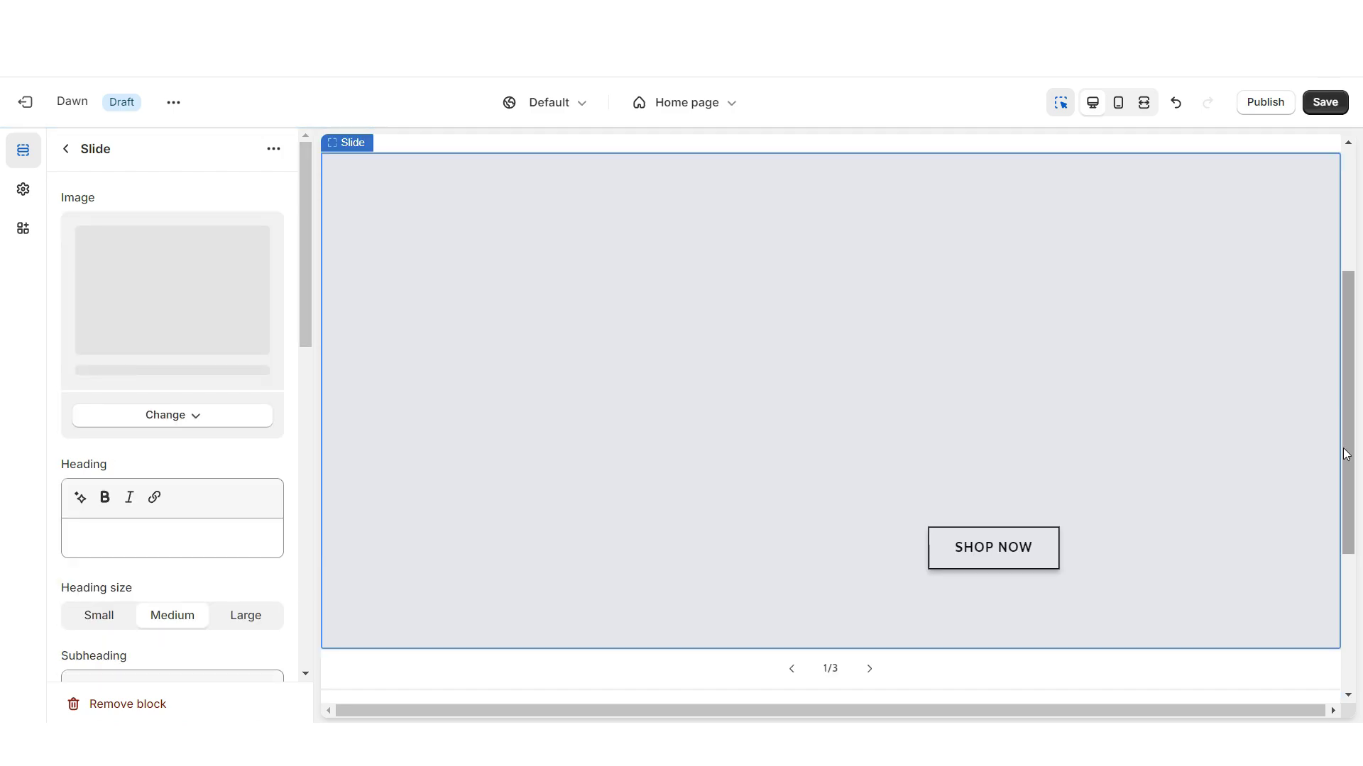
- In the Shopify theme editor, set the slideshow to adapt to the first image, use dot pagination and auto-rotate slides, and preview the homepage
left_click(65, 148)
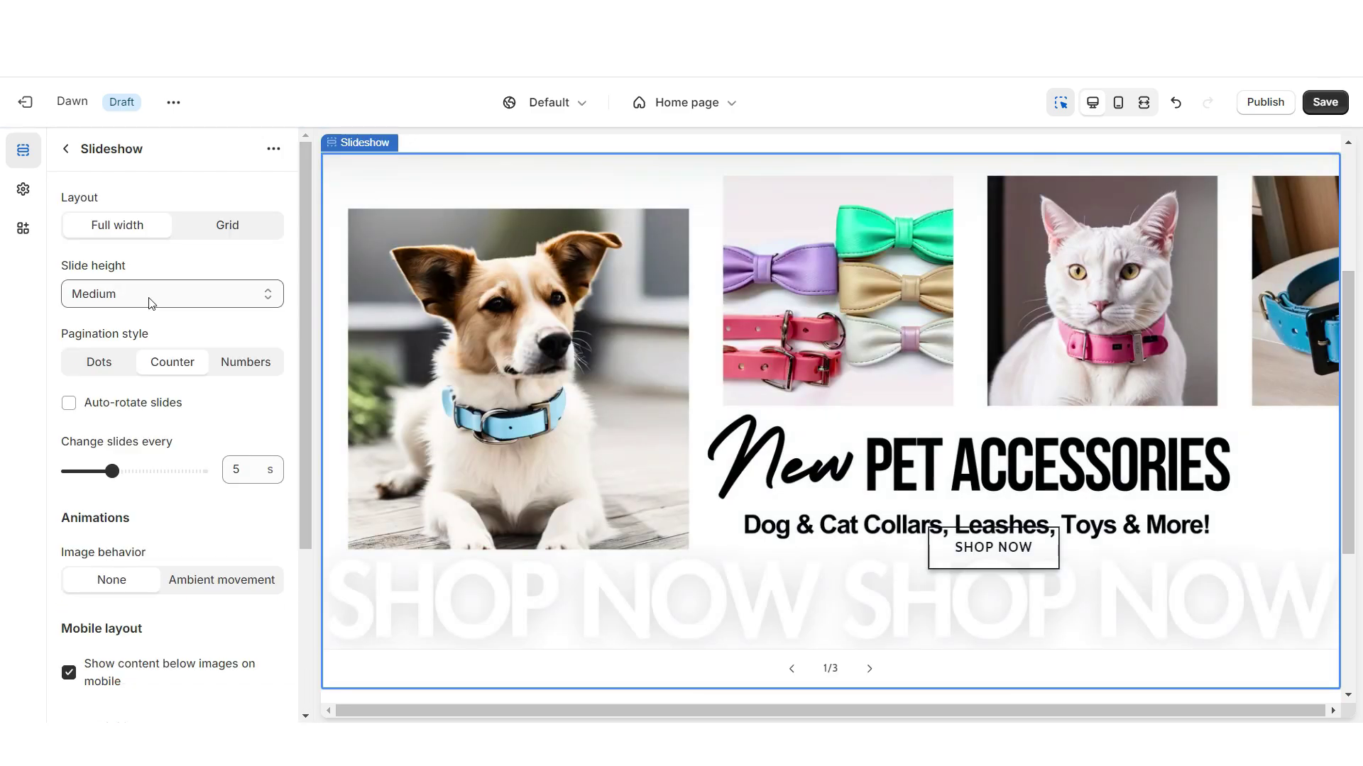
left_click(149, 293)
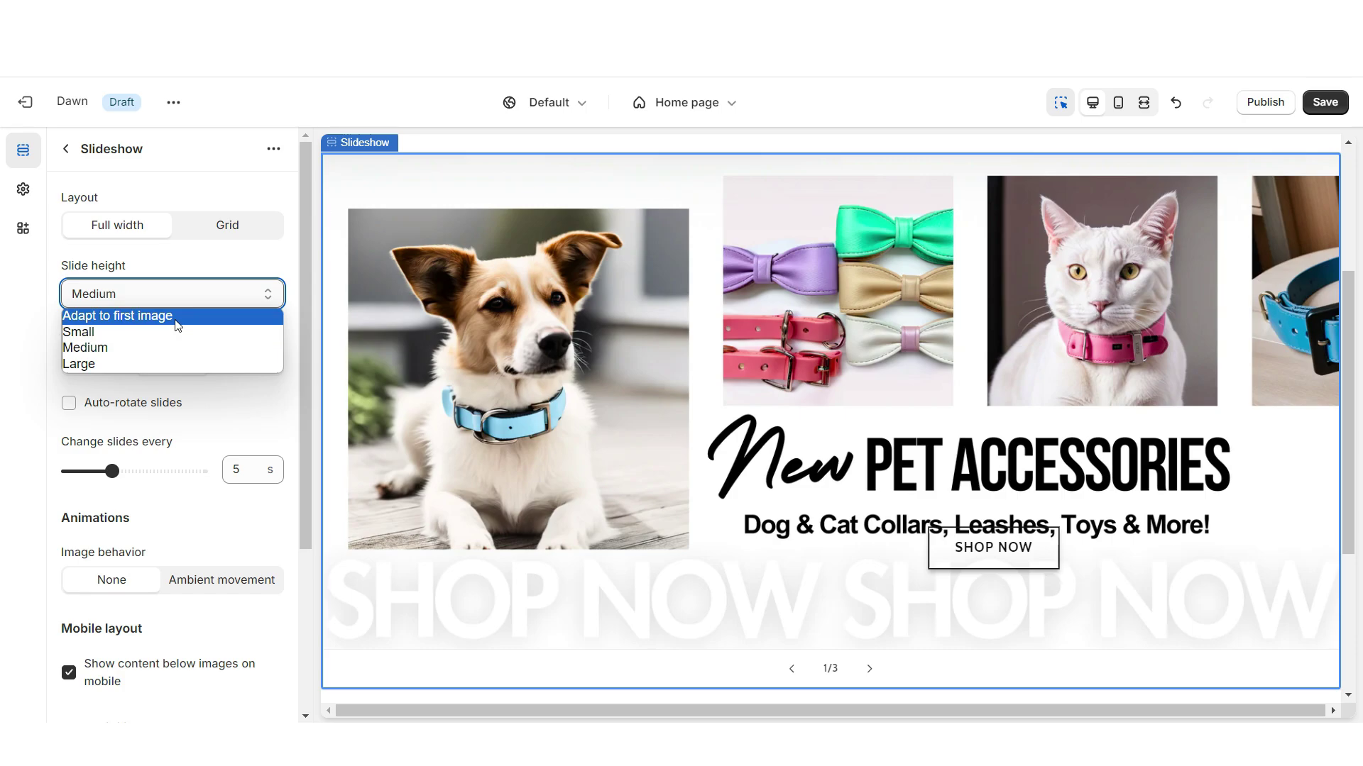
left_click(177, 321)
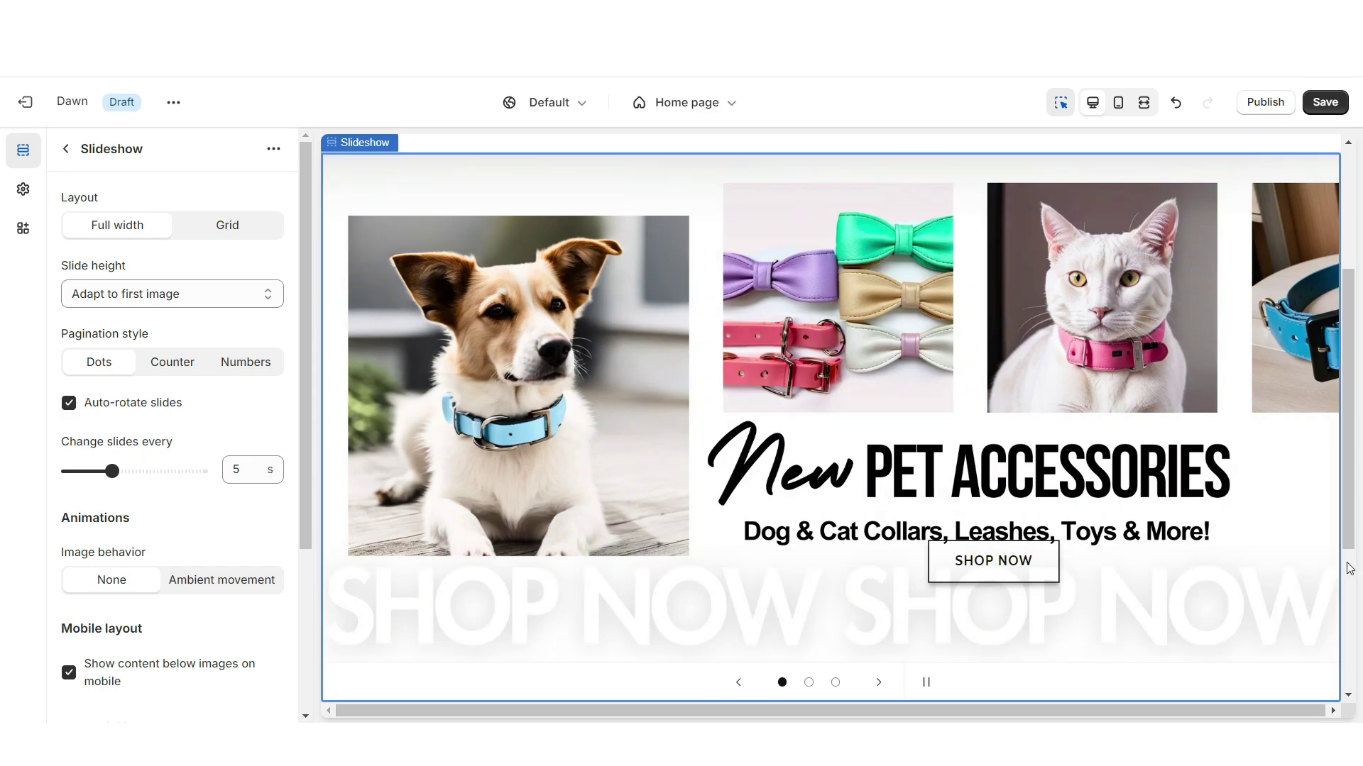
scroll(1350, 568, "down", 3)
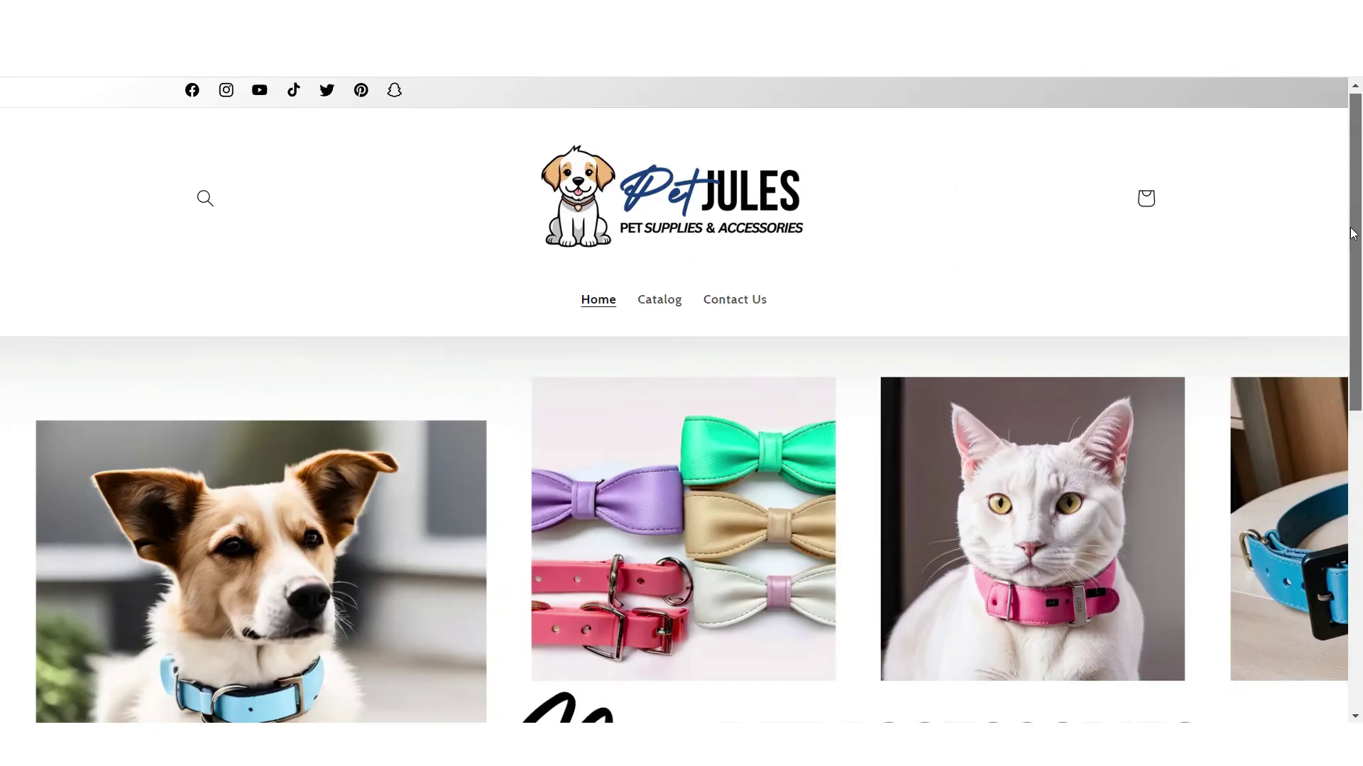
scroll(1352, 353, "down", 4)
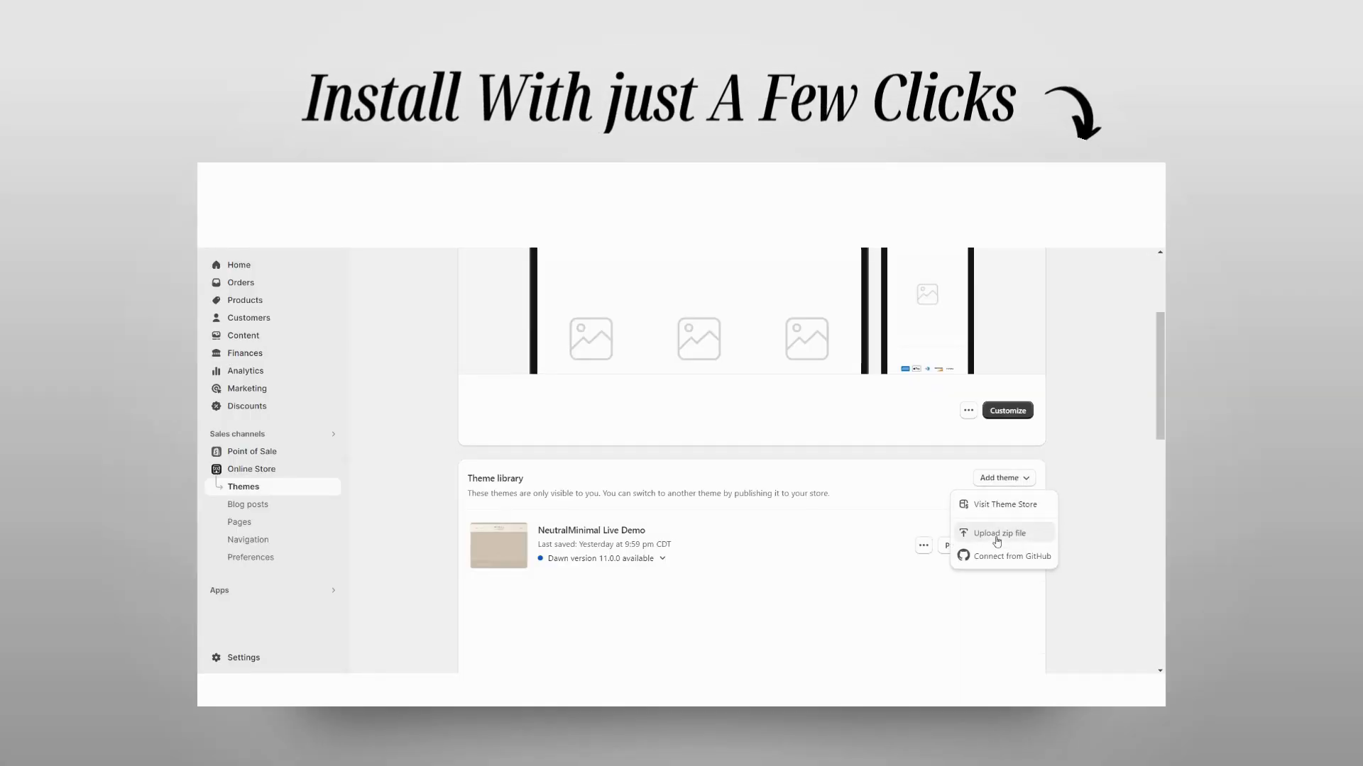
- Upload the theme file ShopifyThemeTemplate.zip to the Shopify theme library
left_click(1000, 534)
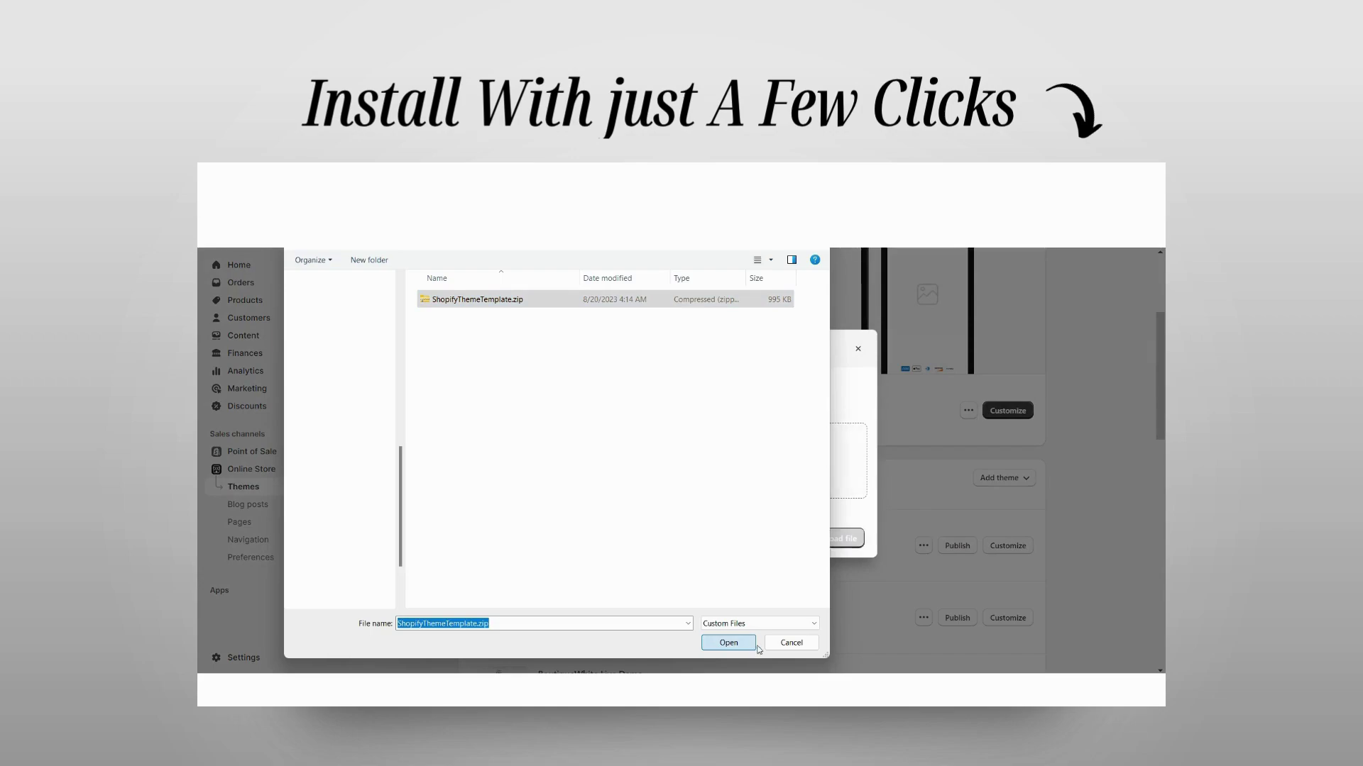
left_click(754, 644)
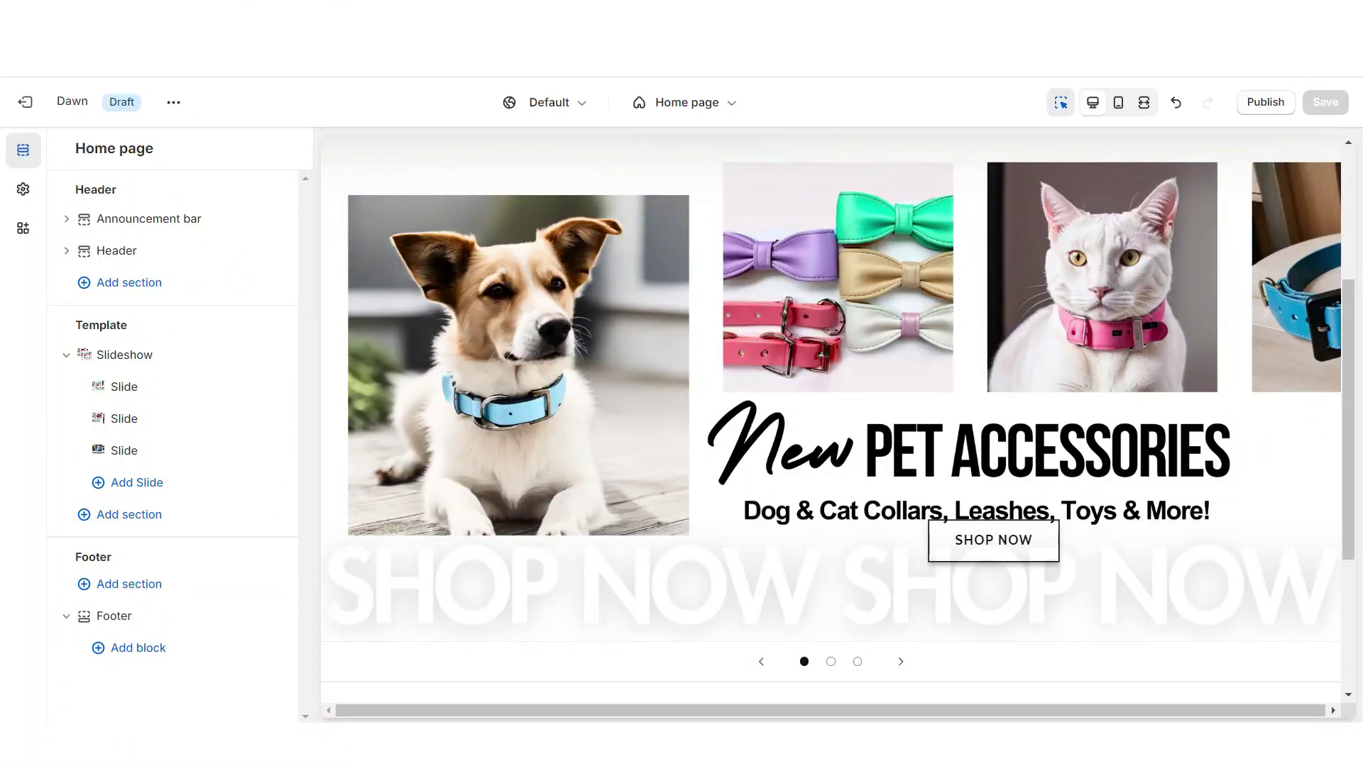
- Add a Rich text section below the slideshow with the heading "SHOP OUR CATEGORIES", SHOP in italics, and remove its text and button blocks
left_click(129, 515)
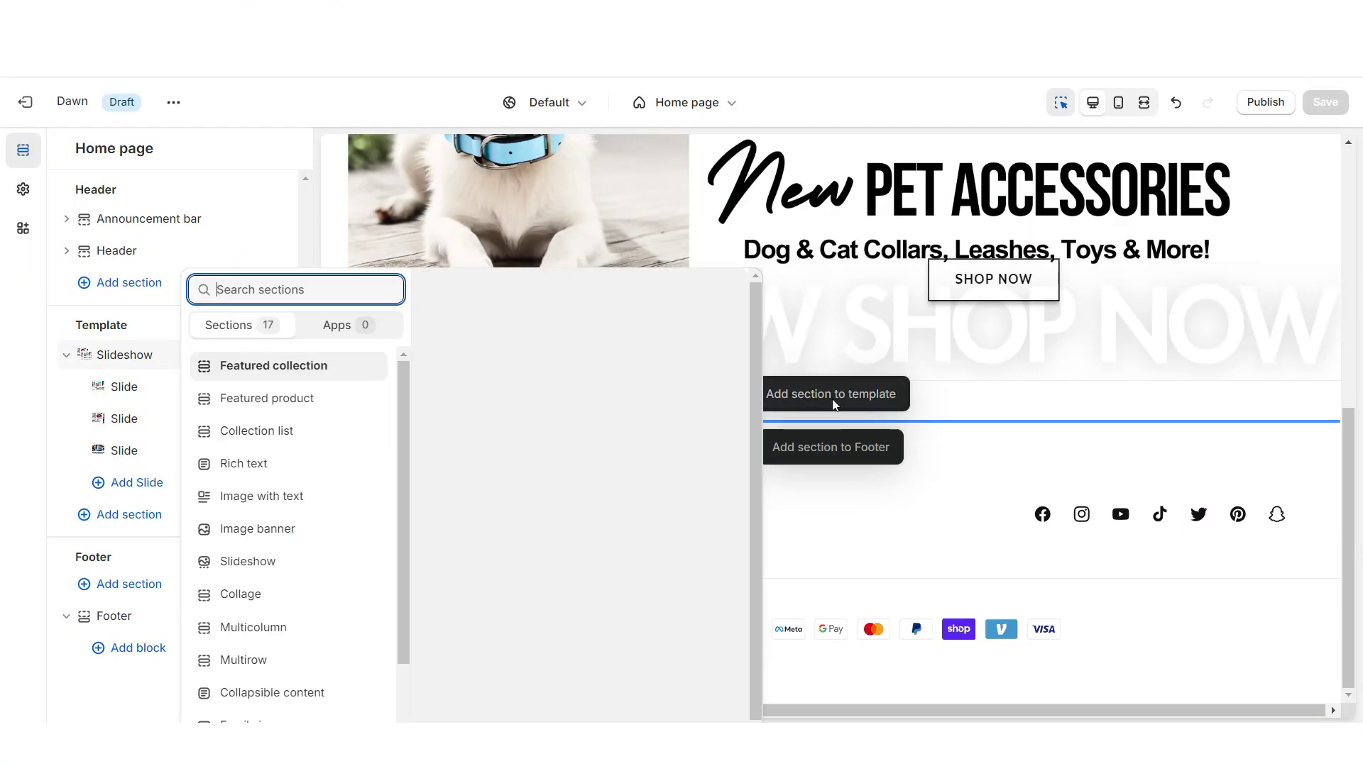
left_click(274, 426)
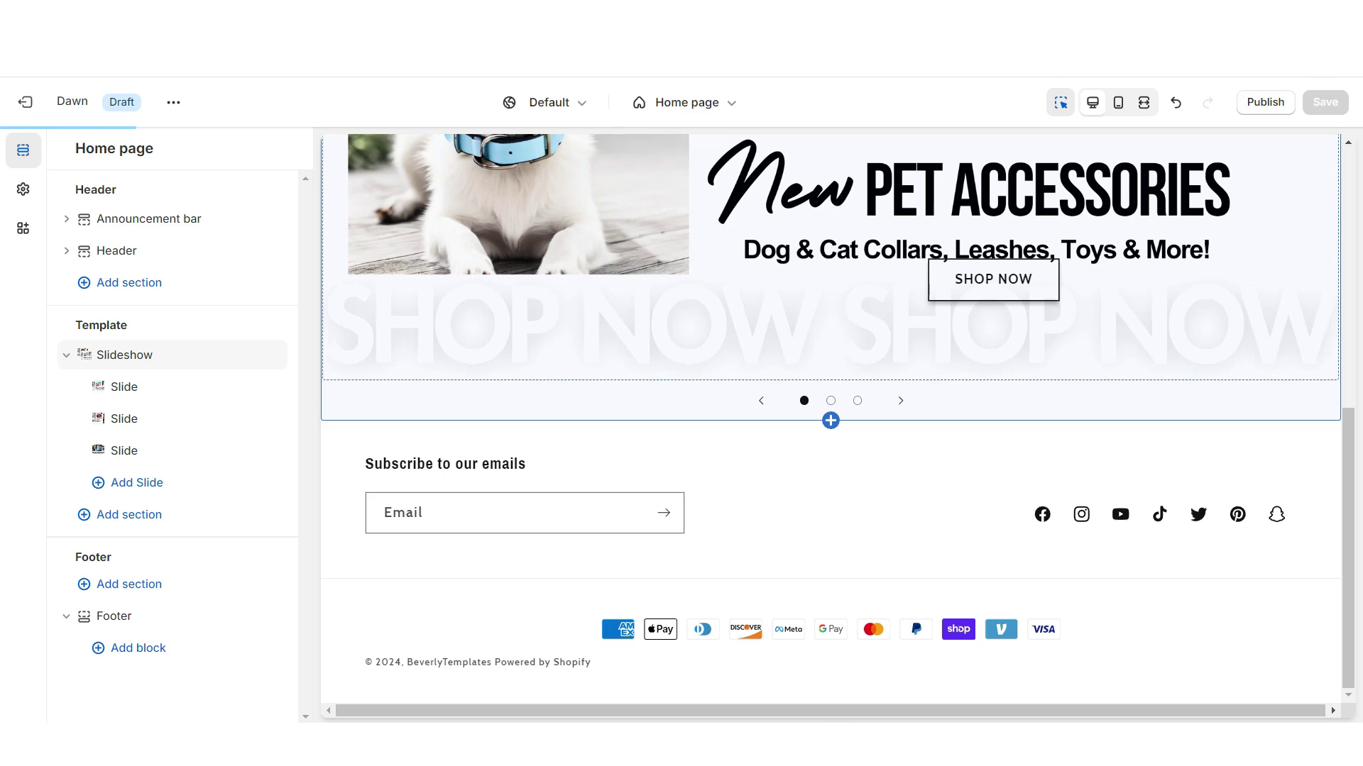
left_click(816, 435)
left_click(128, 704)
left_click(738, 425)
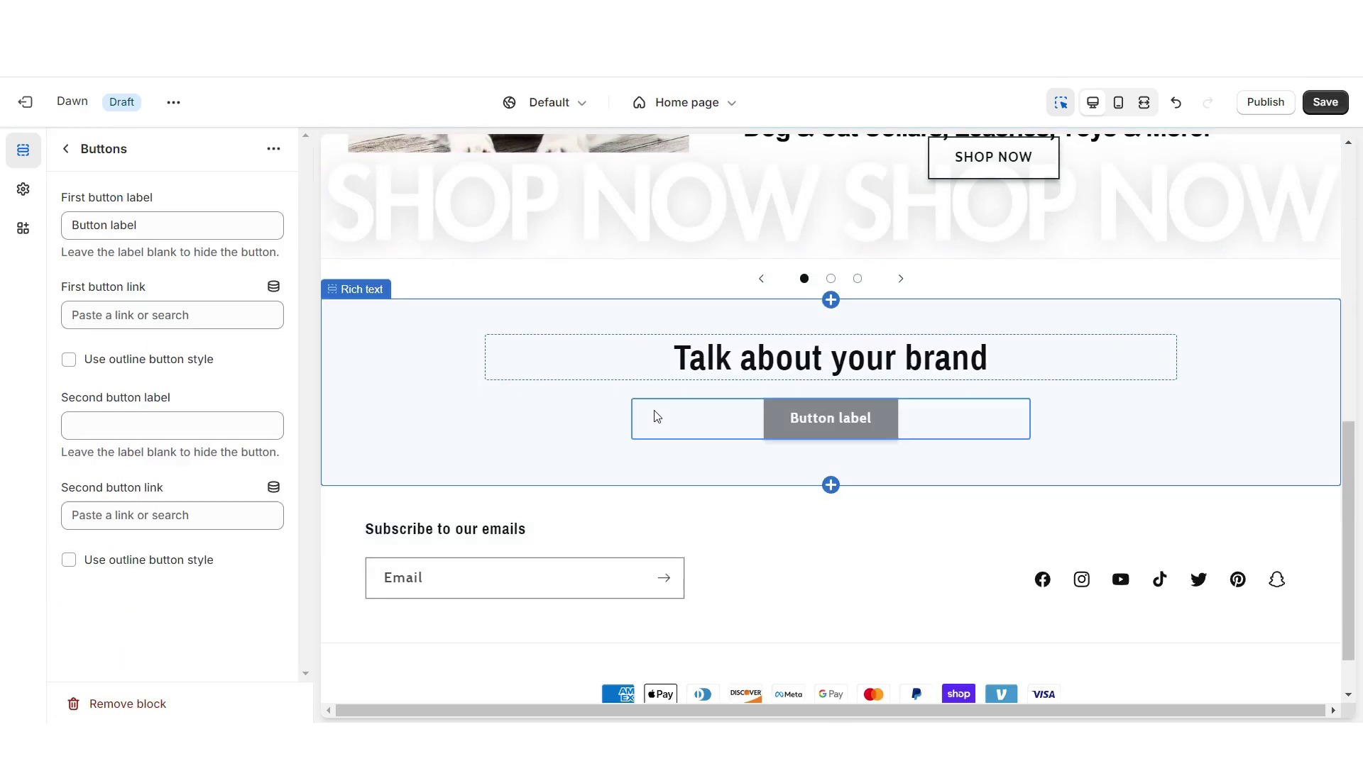
left_click(116, 708)
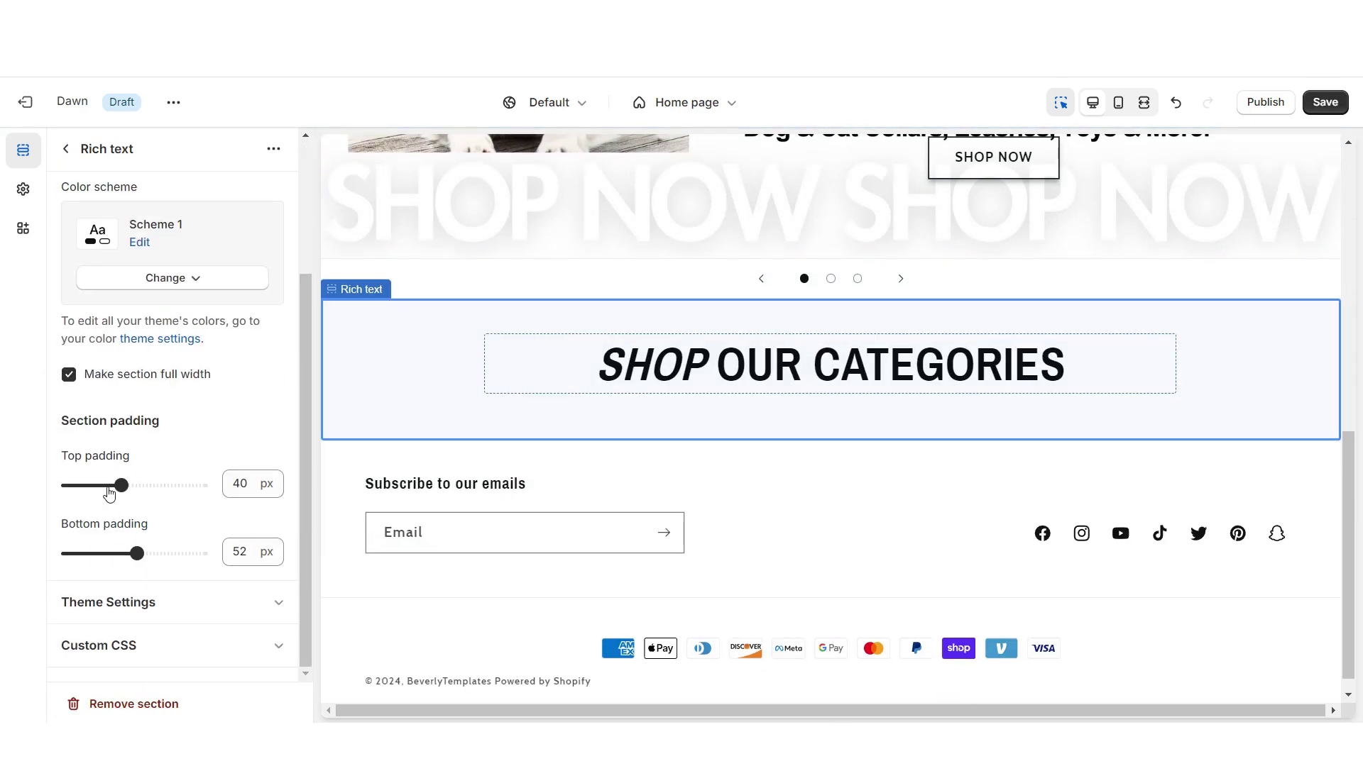
- Add a Collection list section below the categories heading, clear its own heading and enable swipe on mobile
left_click(854, 394)
left_click(949, 398)
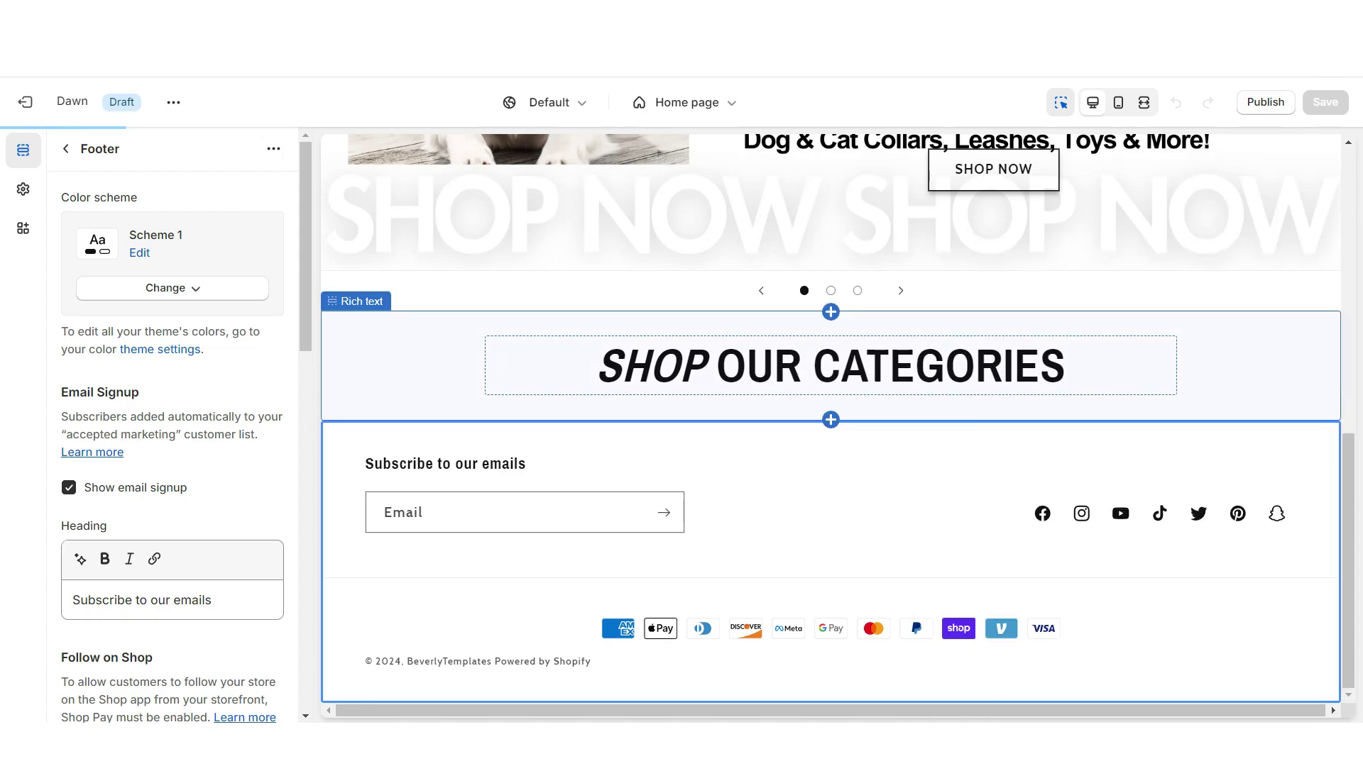
left_click(138, 273)
key("ctrl+a")
key("BackSpace")
scroll(180, 328, "down", 3)
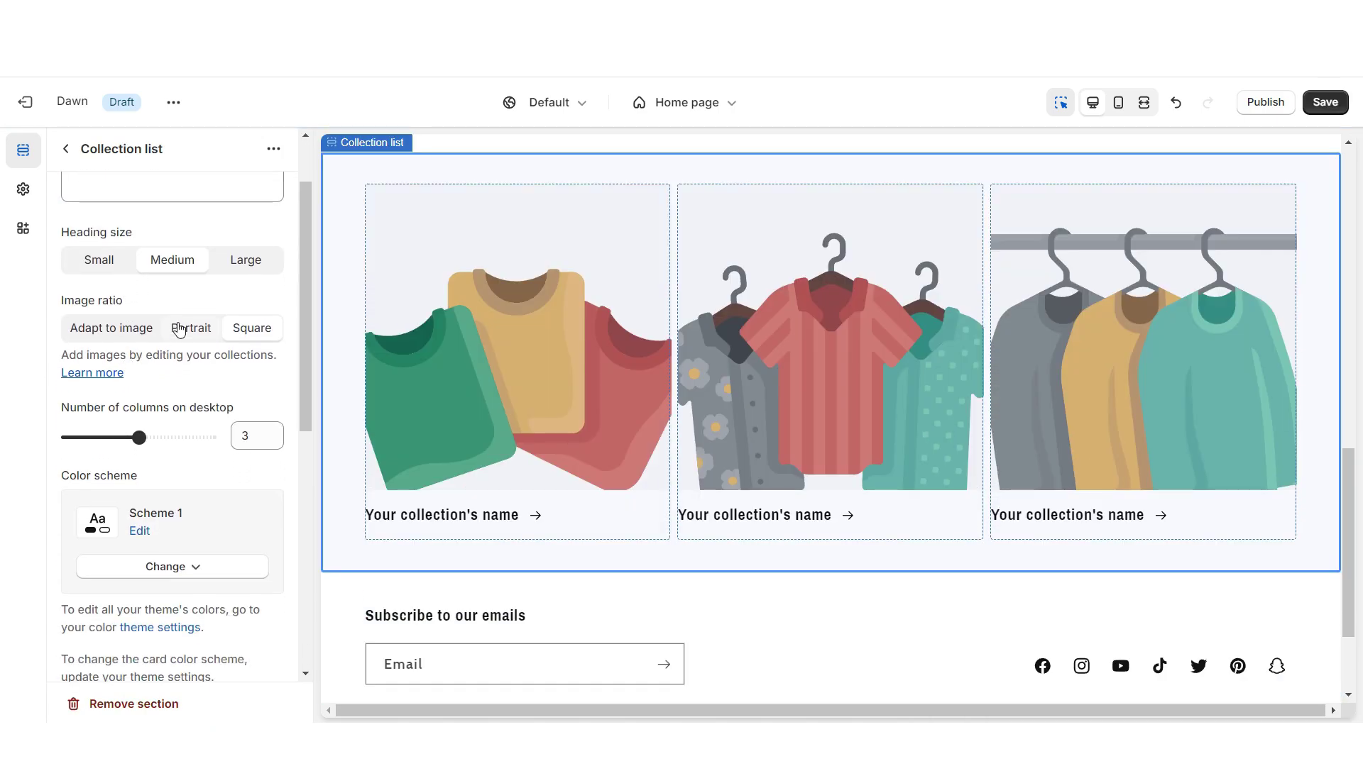
scroll(178, 332, "down", 10)
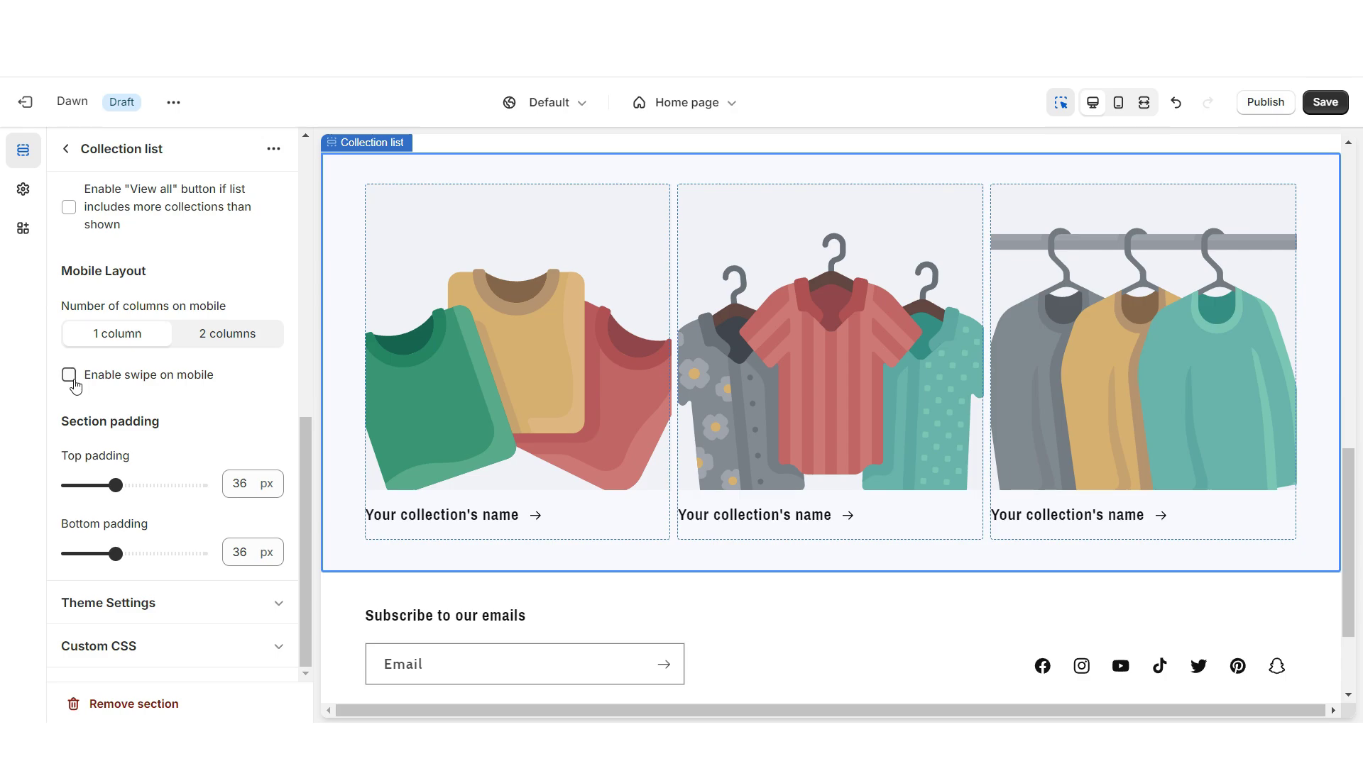
- Duplicate the Collection list section, save the changes and open the first collection block's settings
left_click(273, 148)
left_click(305, 185)
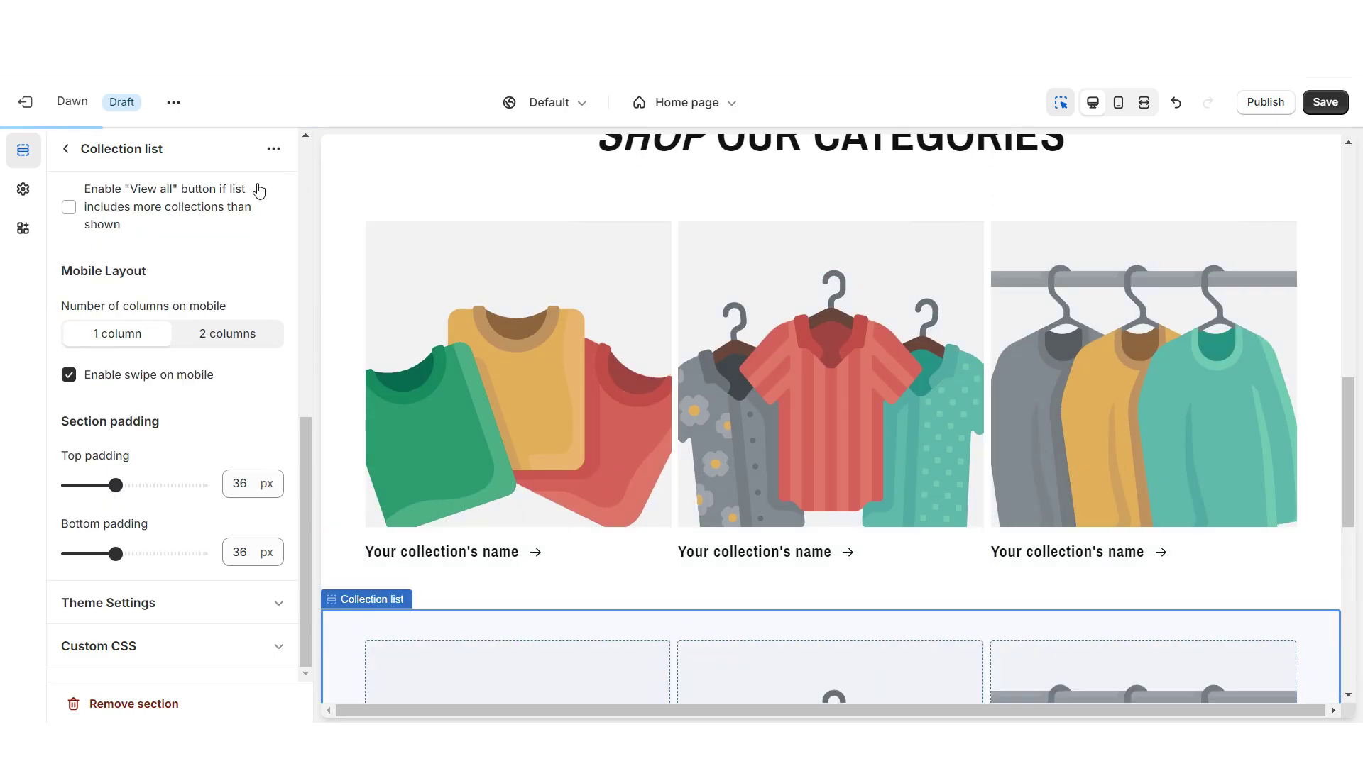
scroll(78, 481, "up", 3)
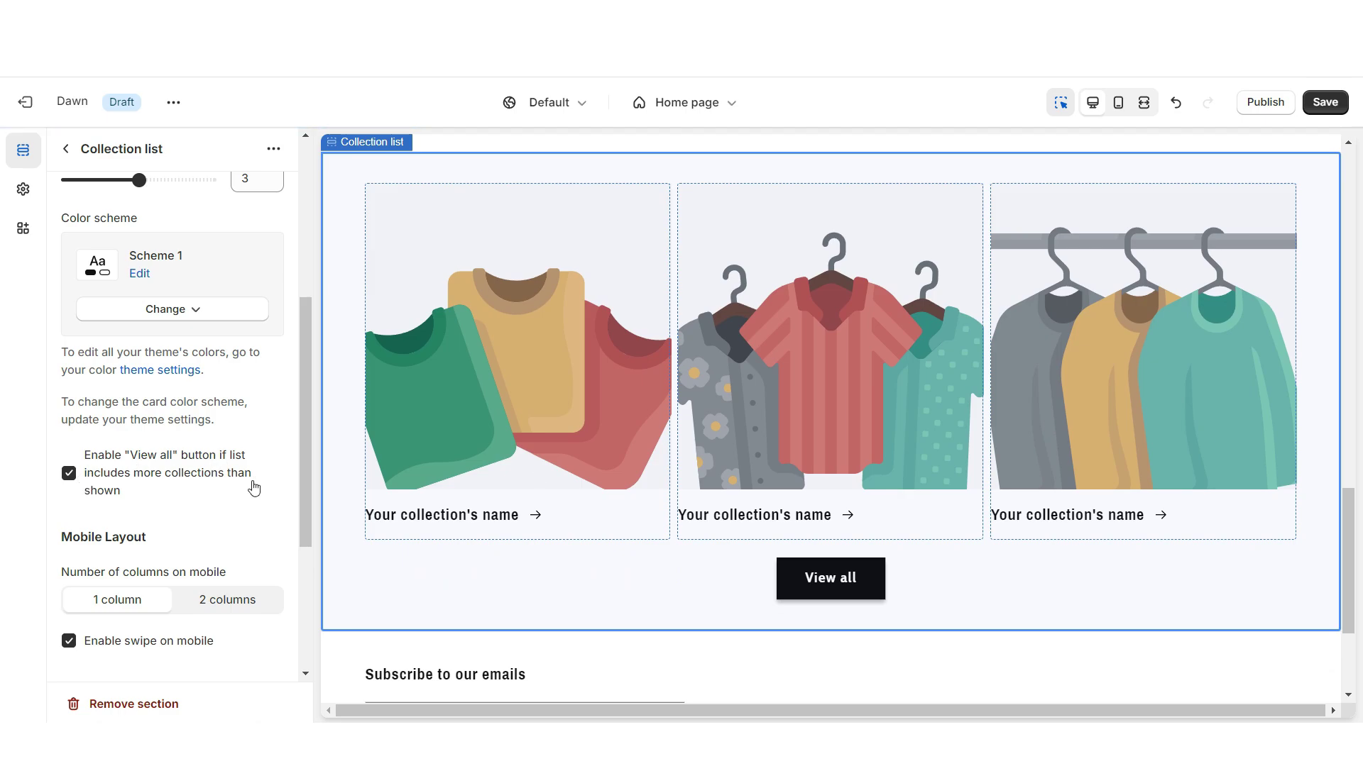
key("ctrl+s")
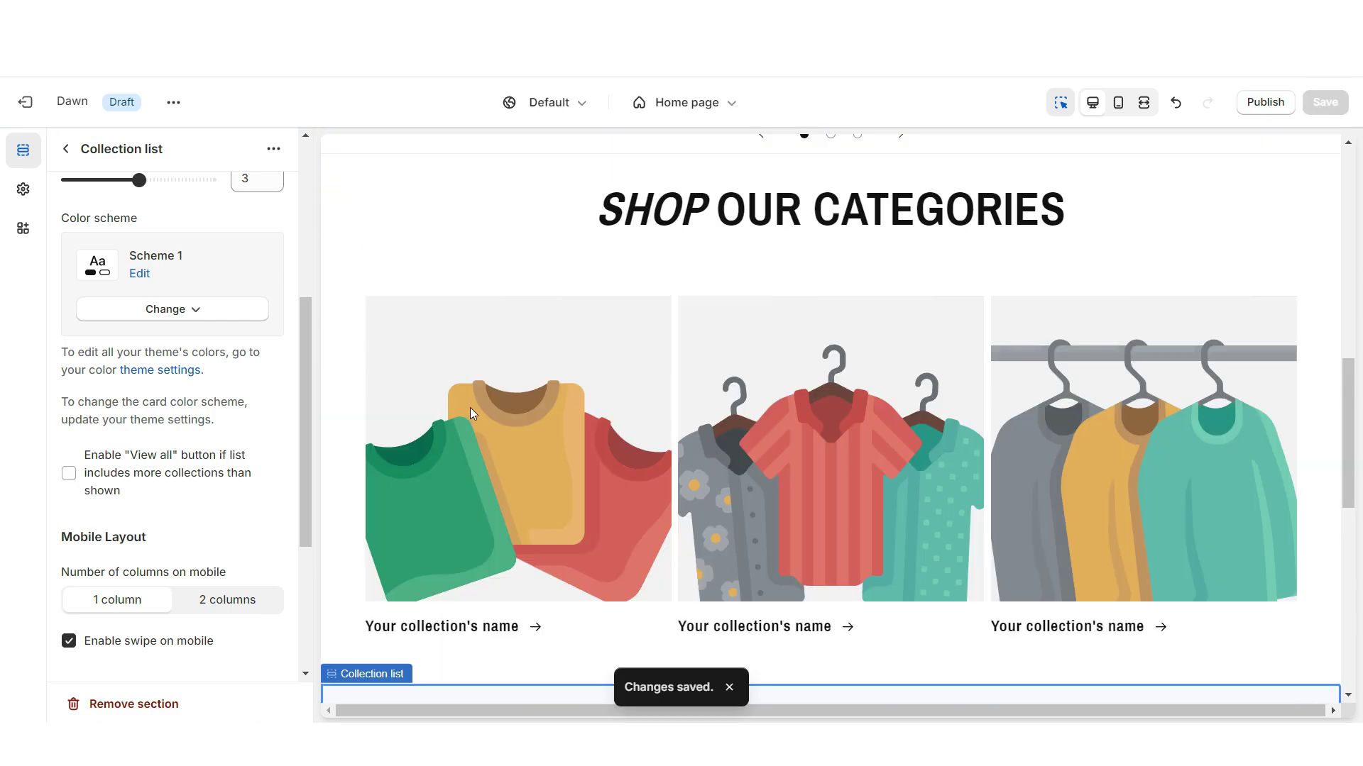
left_click(463, 398)
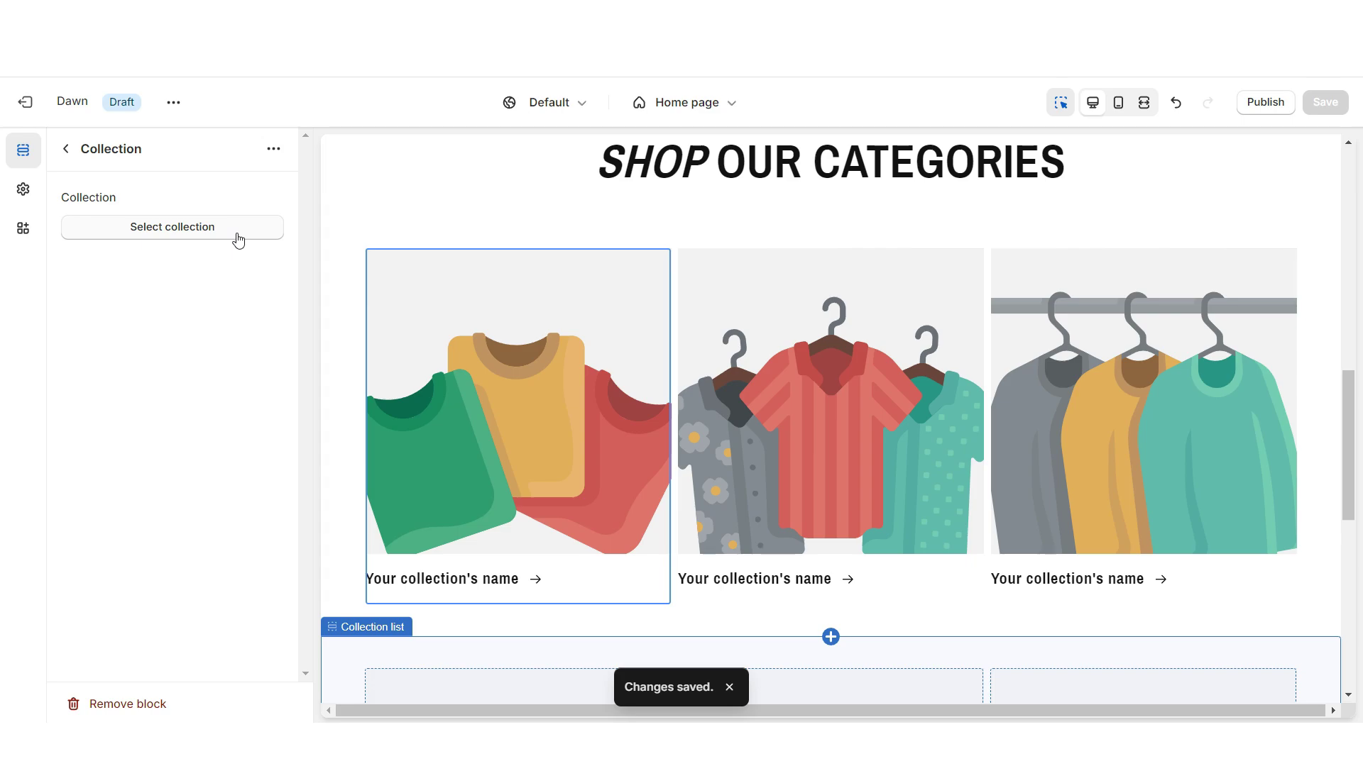
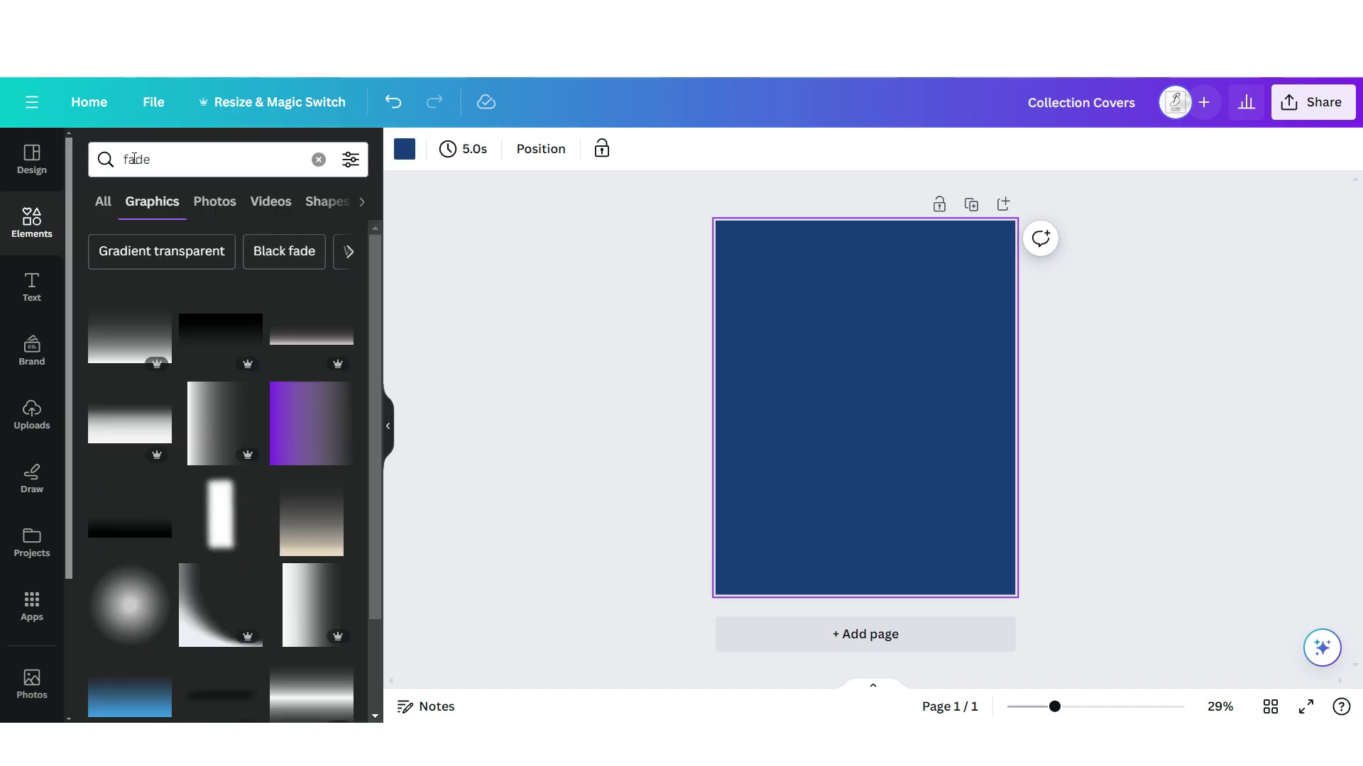
- In Canva's Collection Covers design, fade the navy background to light blue and enlarge the blue leash photo to leave a thin border
scroll(301, 287, "down", 3)
left_click(301, 287)
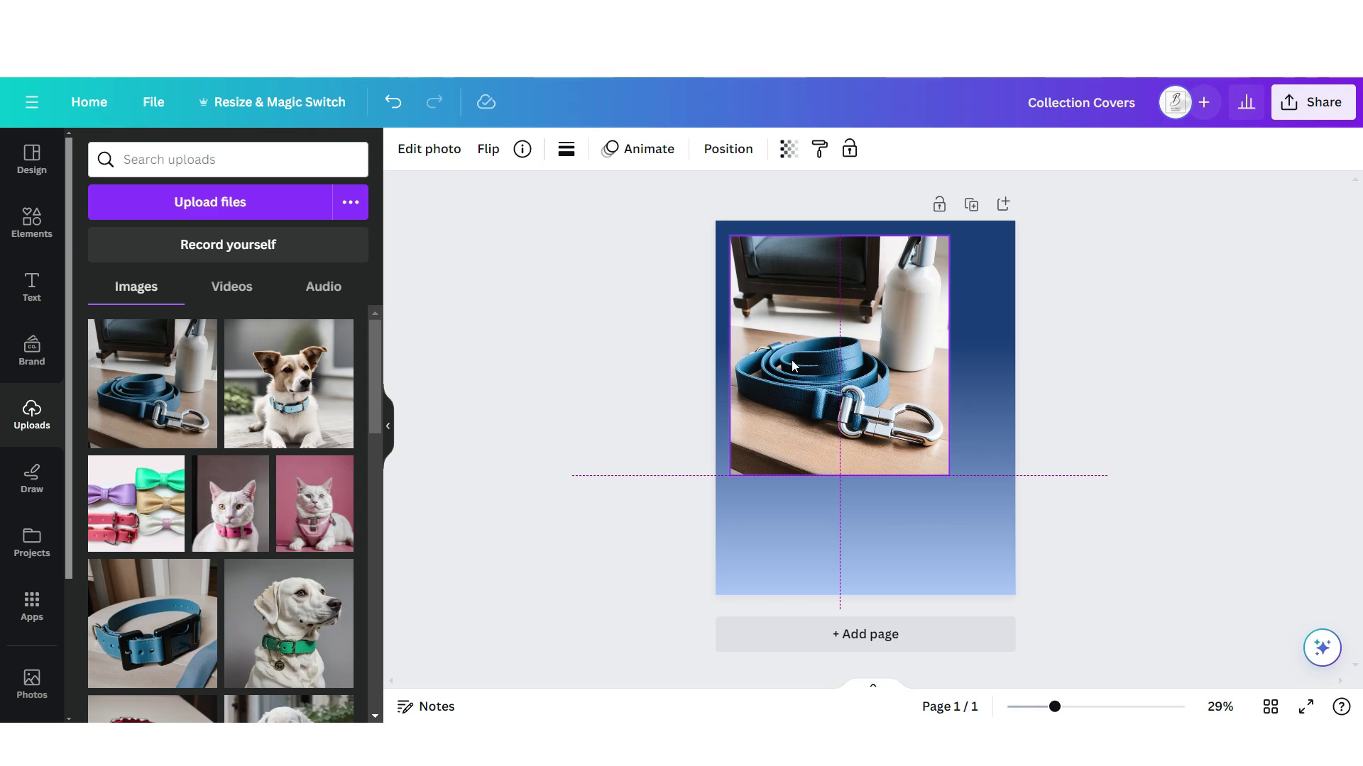
left_click_drag(793, 365, 794, 365)
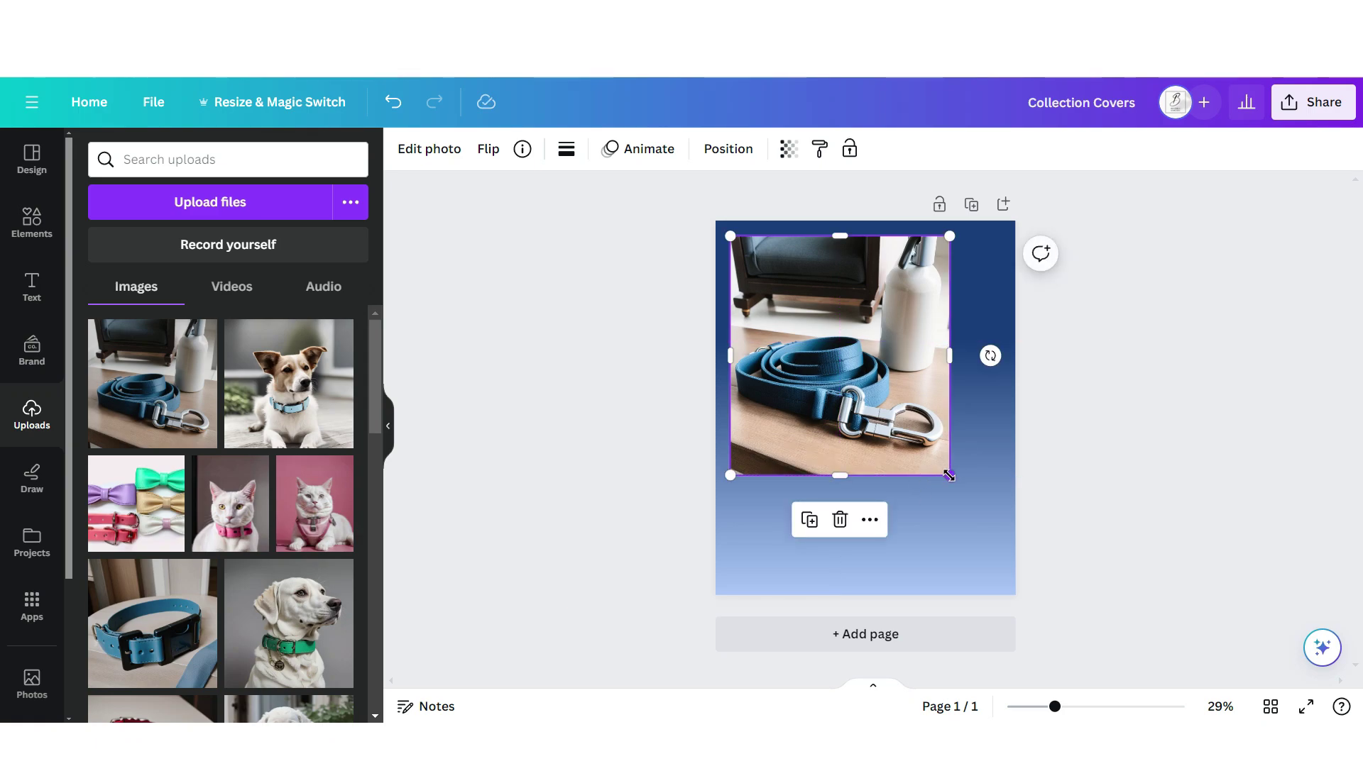
left_click_drag(949, 476, 1044, 575)
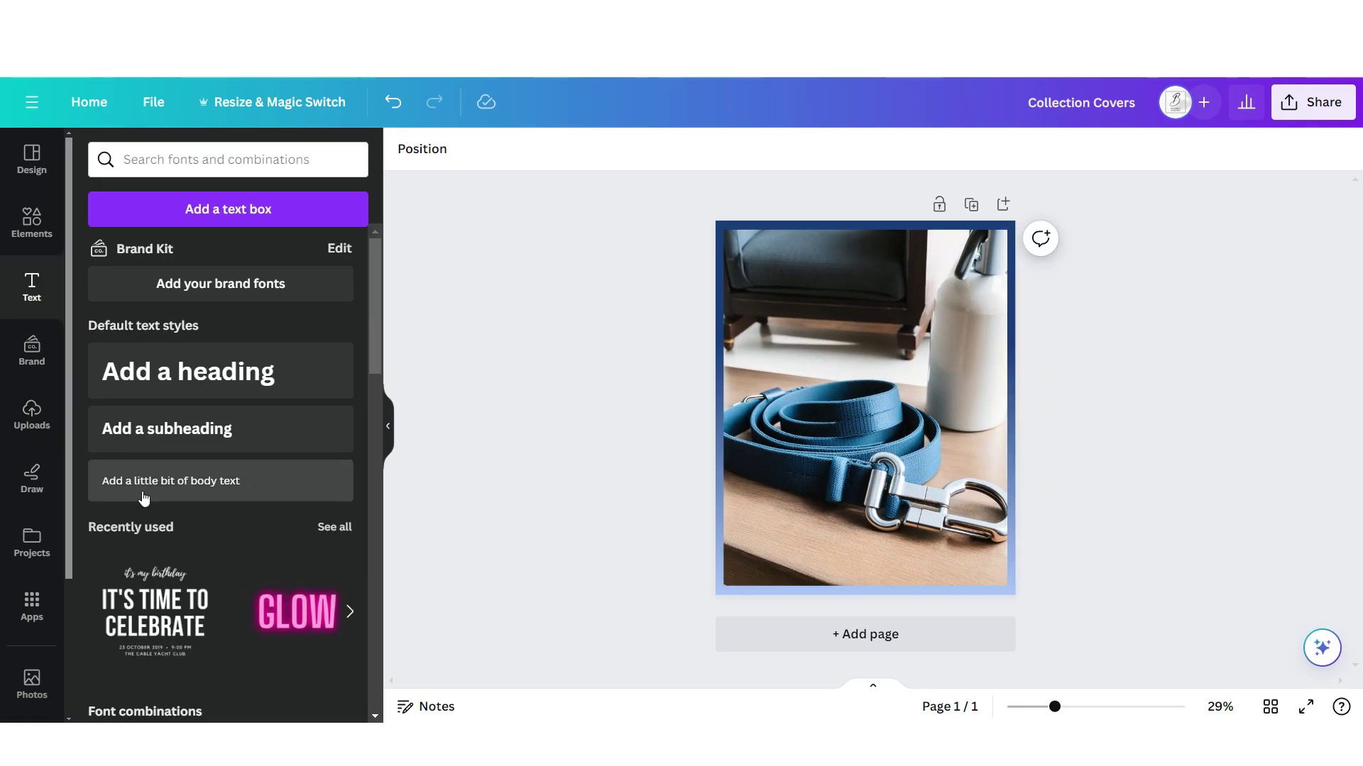
- Add the title "LEASHES" across the top of the photo in bold white Bebas Neue with a soft shadow effect, enlarged to the photo's width
left_click(142, 490)
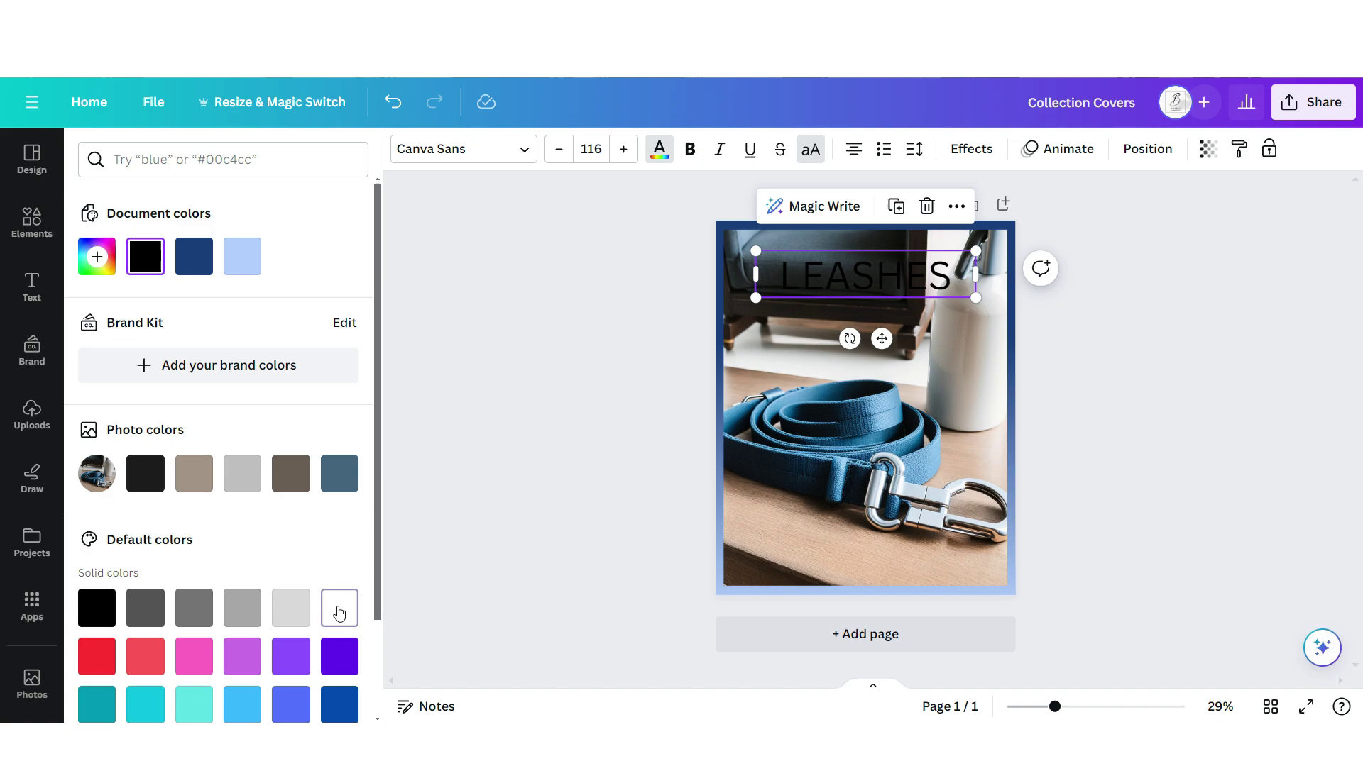
left_click(338, 603)
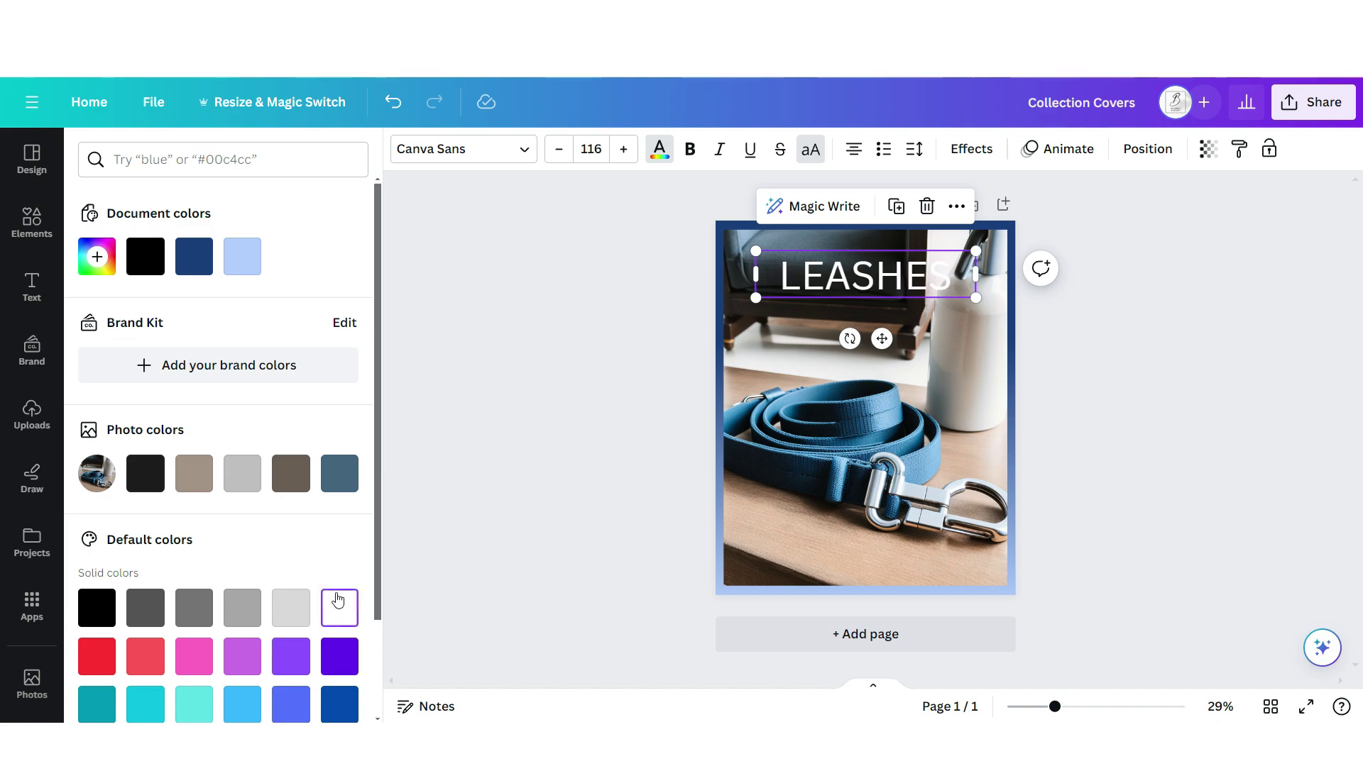
left_click(464, 149)
left_click(210, 405)
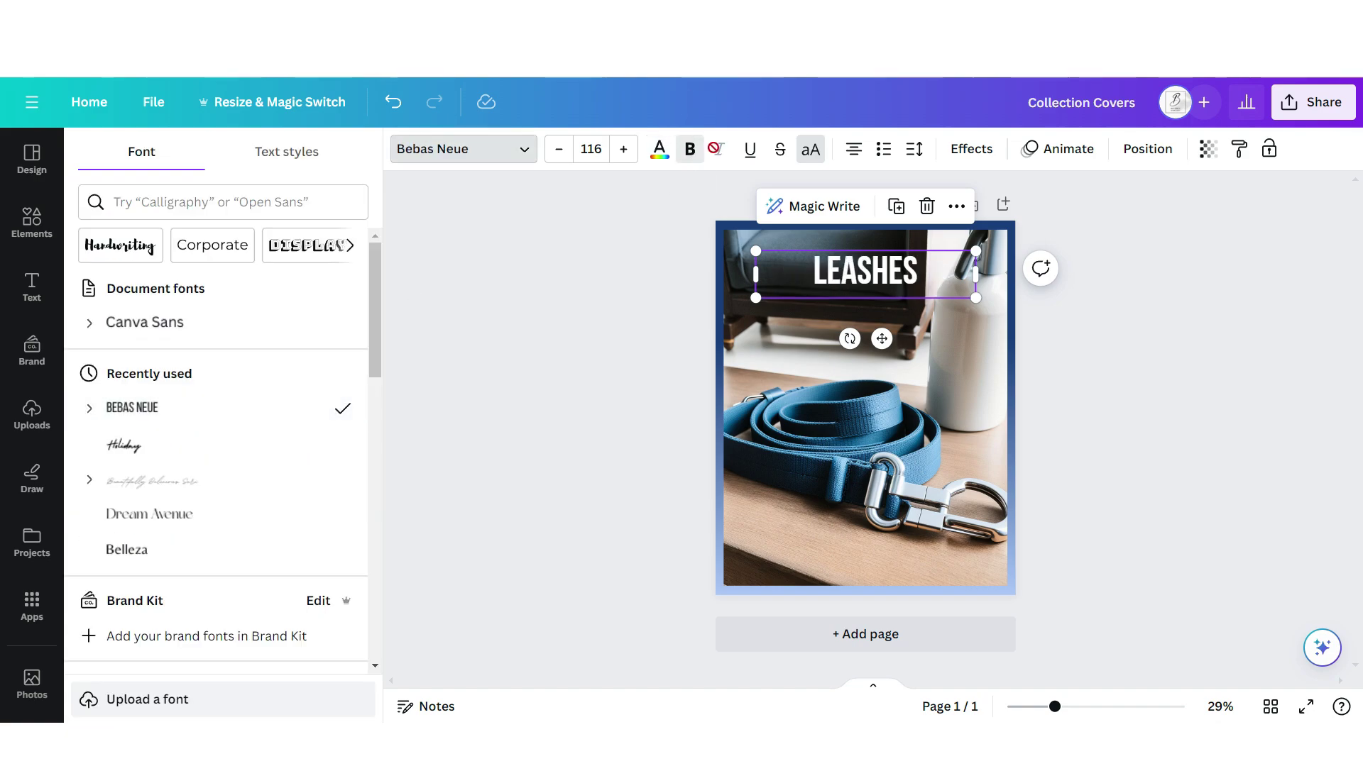
left_click(969, 150)
left_click(314, 263)
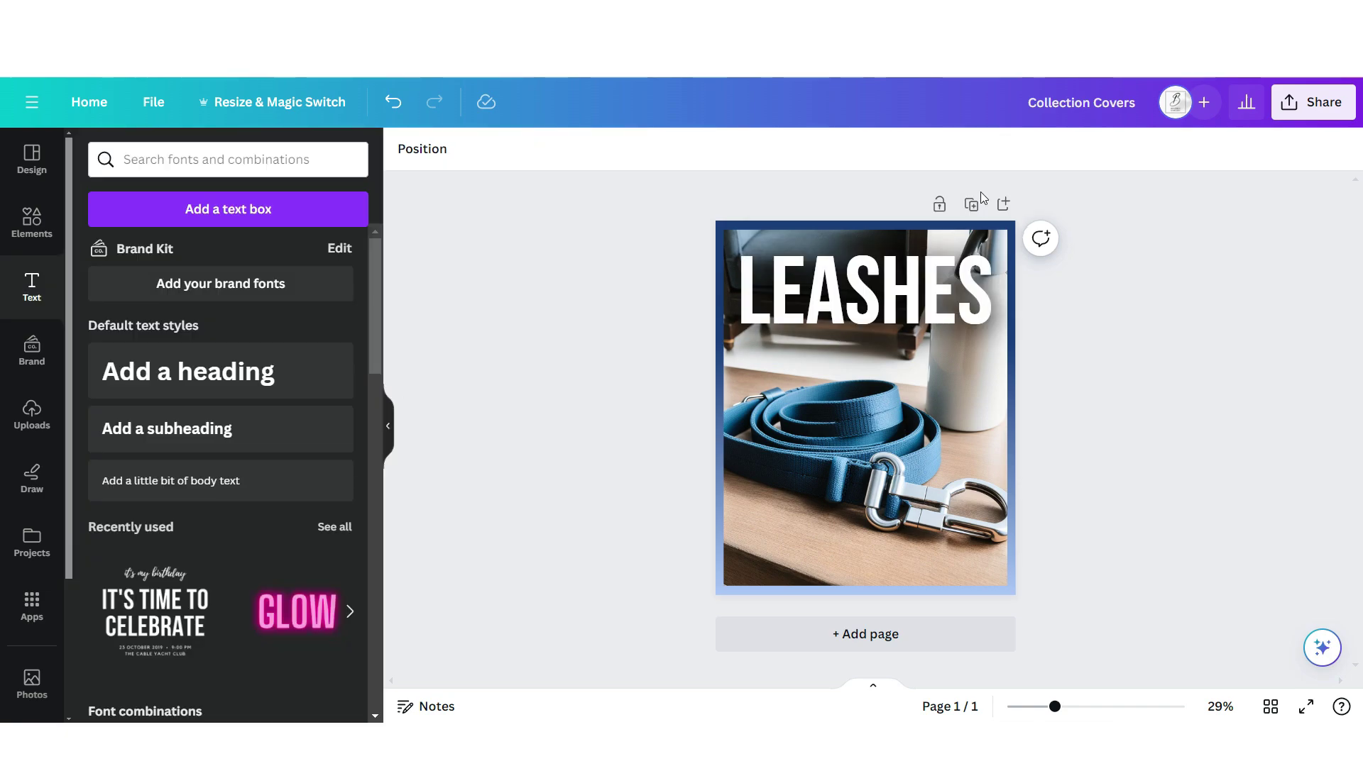
- Duplicate the LEASHES cover to make the remaining category covers, including COLLARS, TOYS and BEDS, and download page 1 as a PNG
left_click(972, 204)
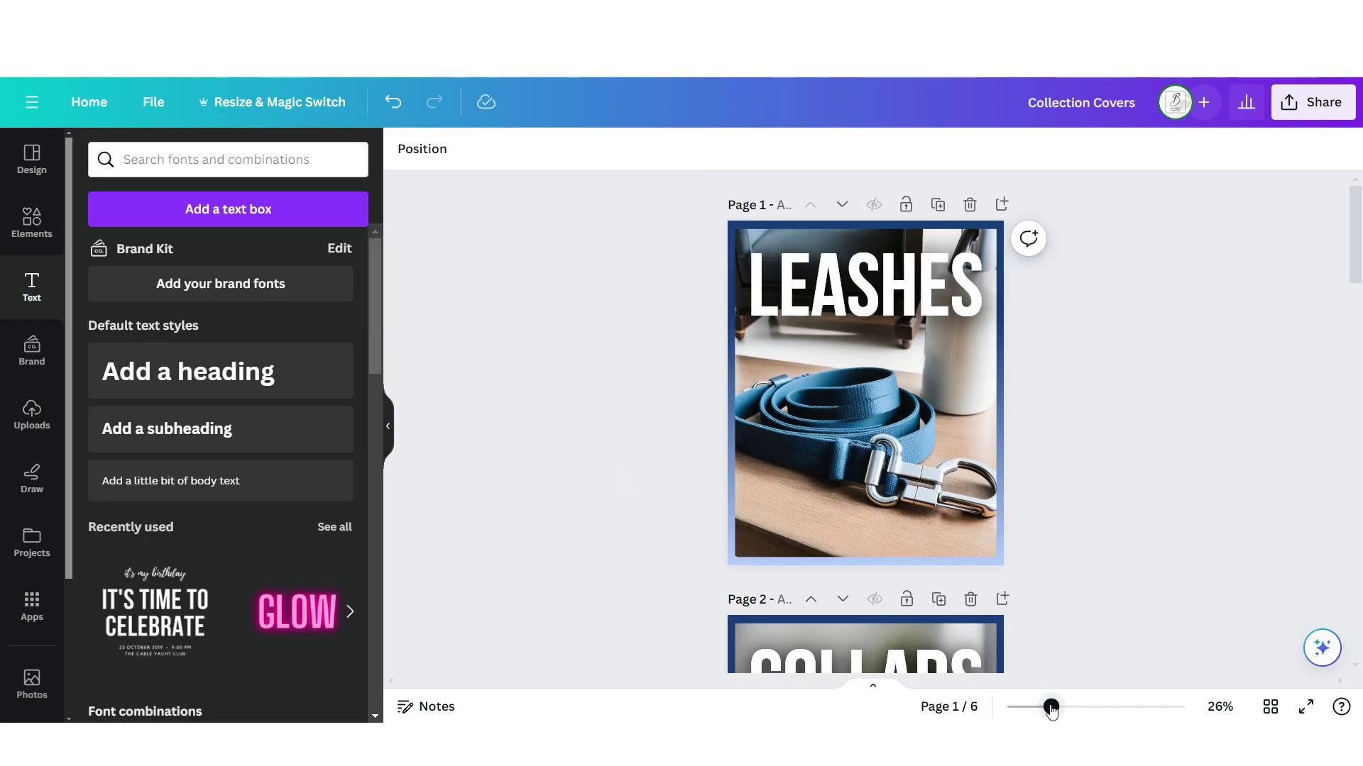
left_click_drag(1049, 707, 1032, 708)
scroll(1100, 479, "down", 12)
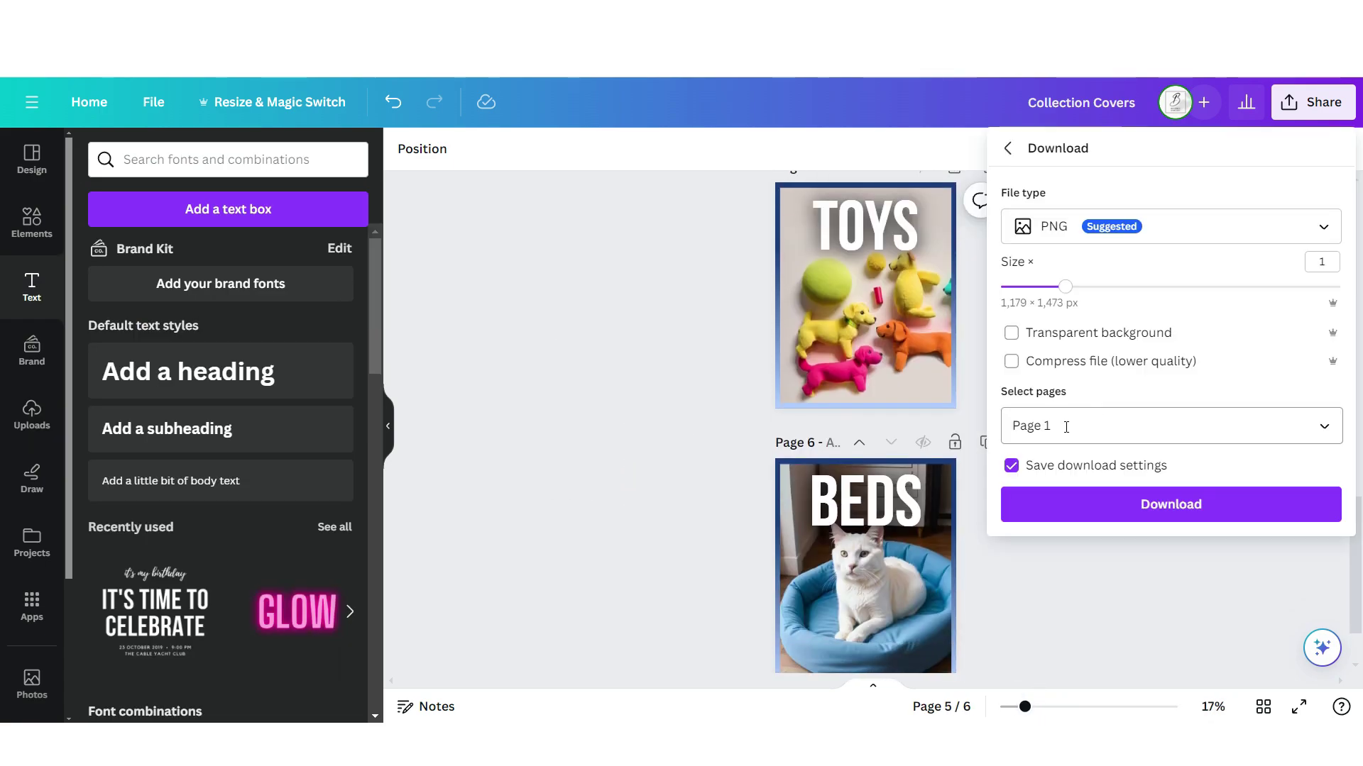
left_click(1171, 504)
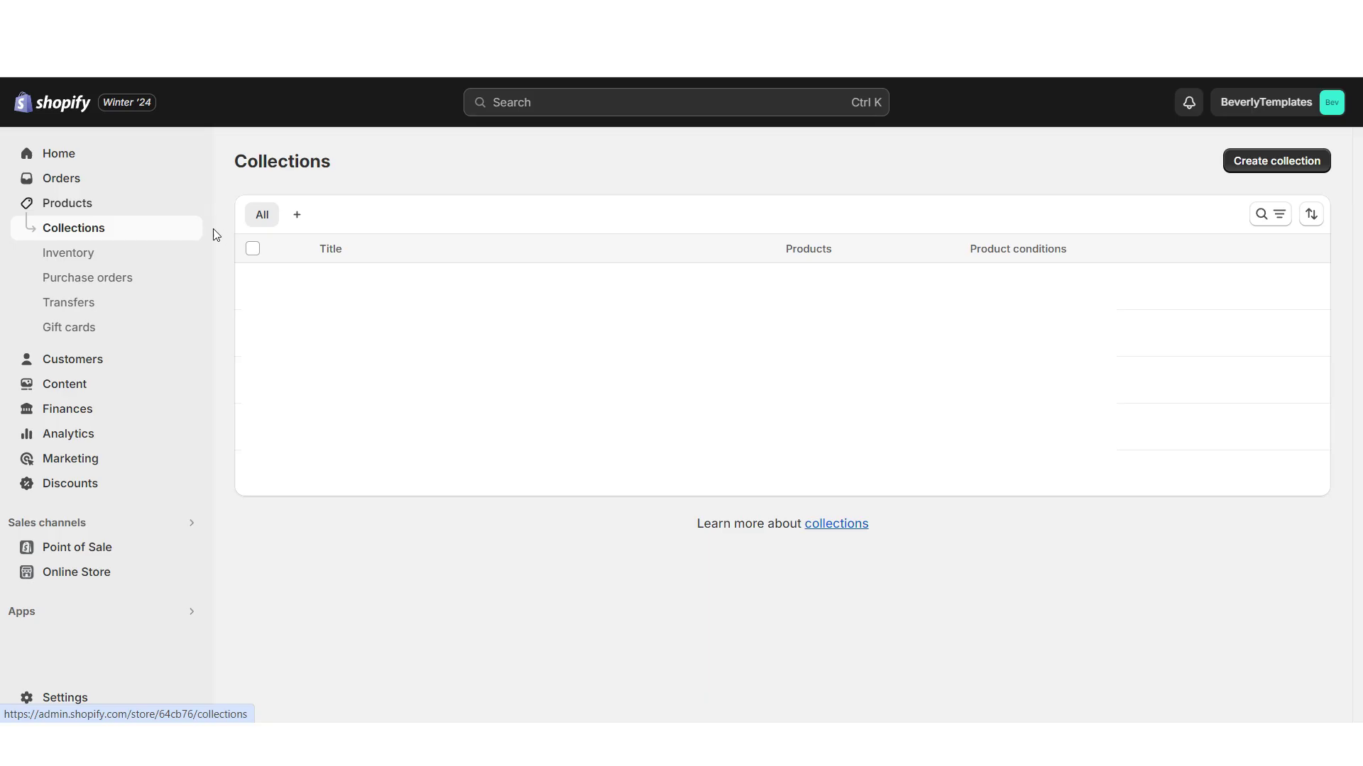
- In the Shopify admin, create a manual collection titled "Leashes" with the leashes cover as its image
left_click(1249, 162)
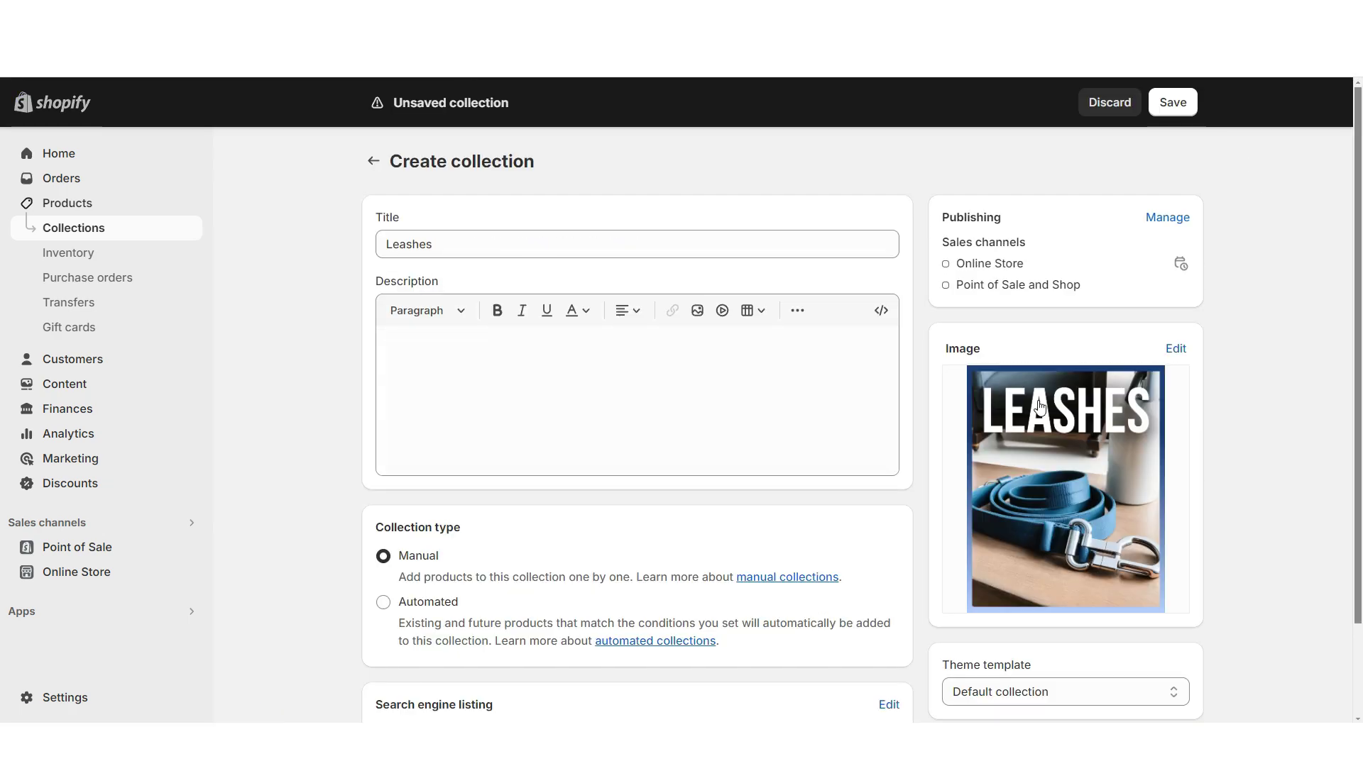
scroll(1040, 425, "down", 2)
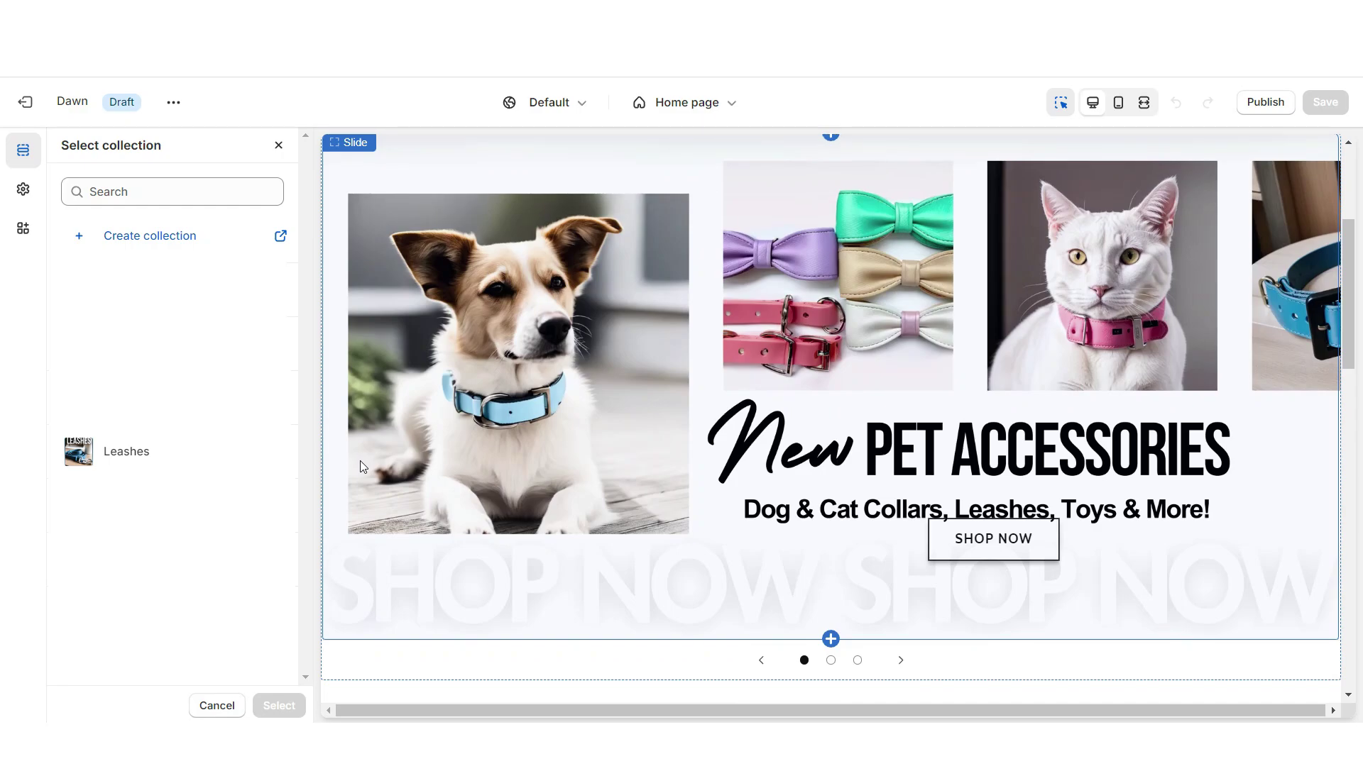
- Assign the Leashes collection to the first collection block in the theme editor and preview the category covers on the storefront
scroll(360, 461, "down", 5)
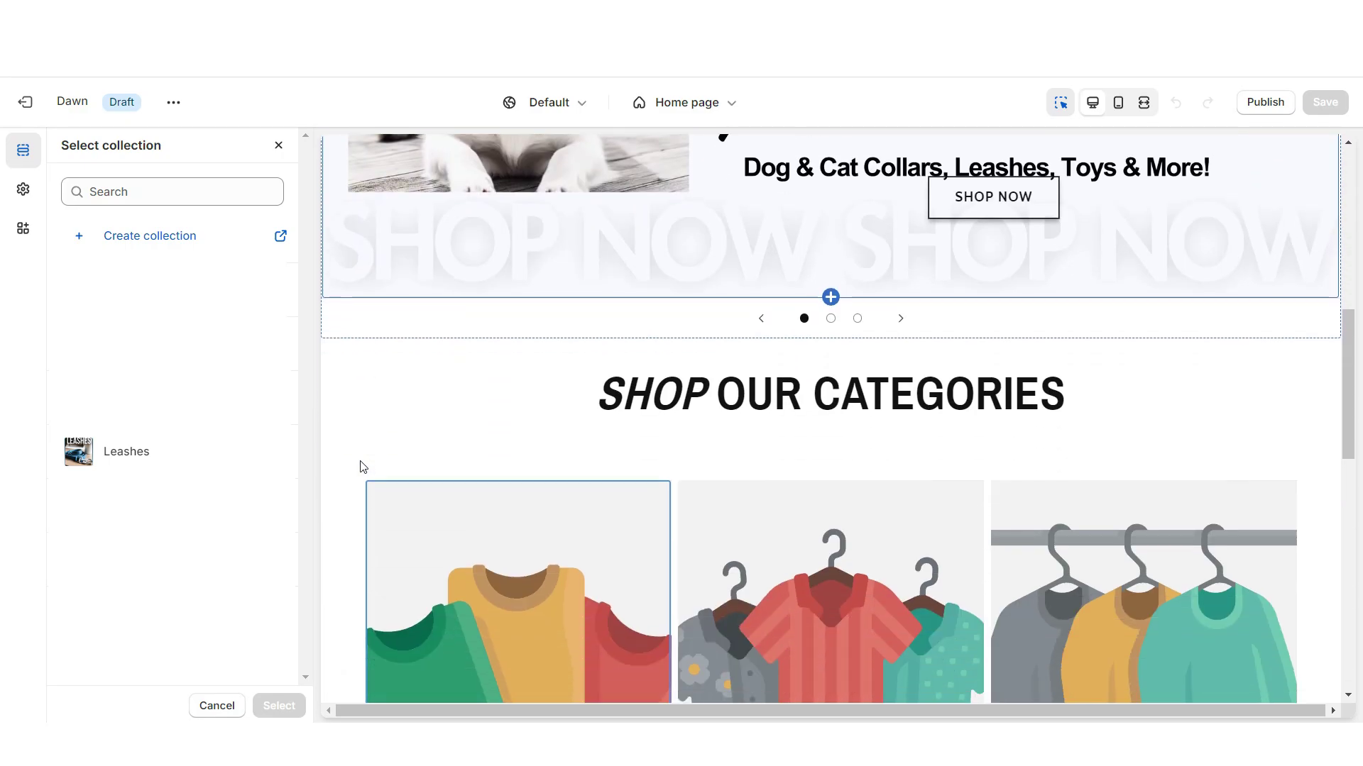
left_click(280, 454)
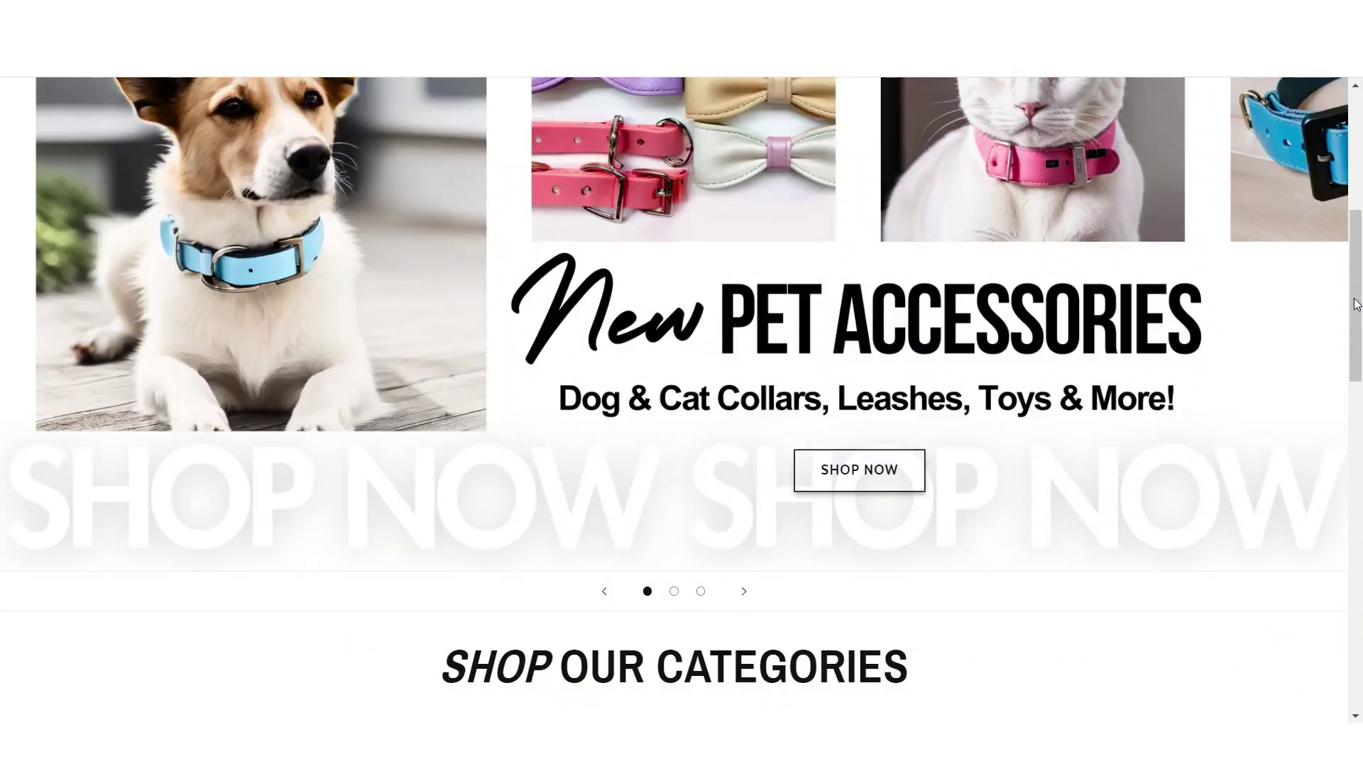
scroll(1355, 305, "down", 10)
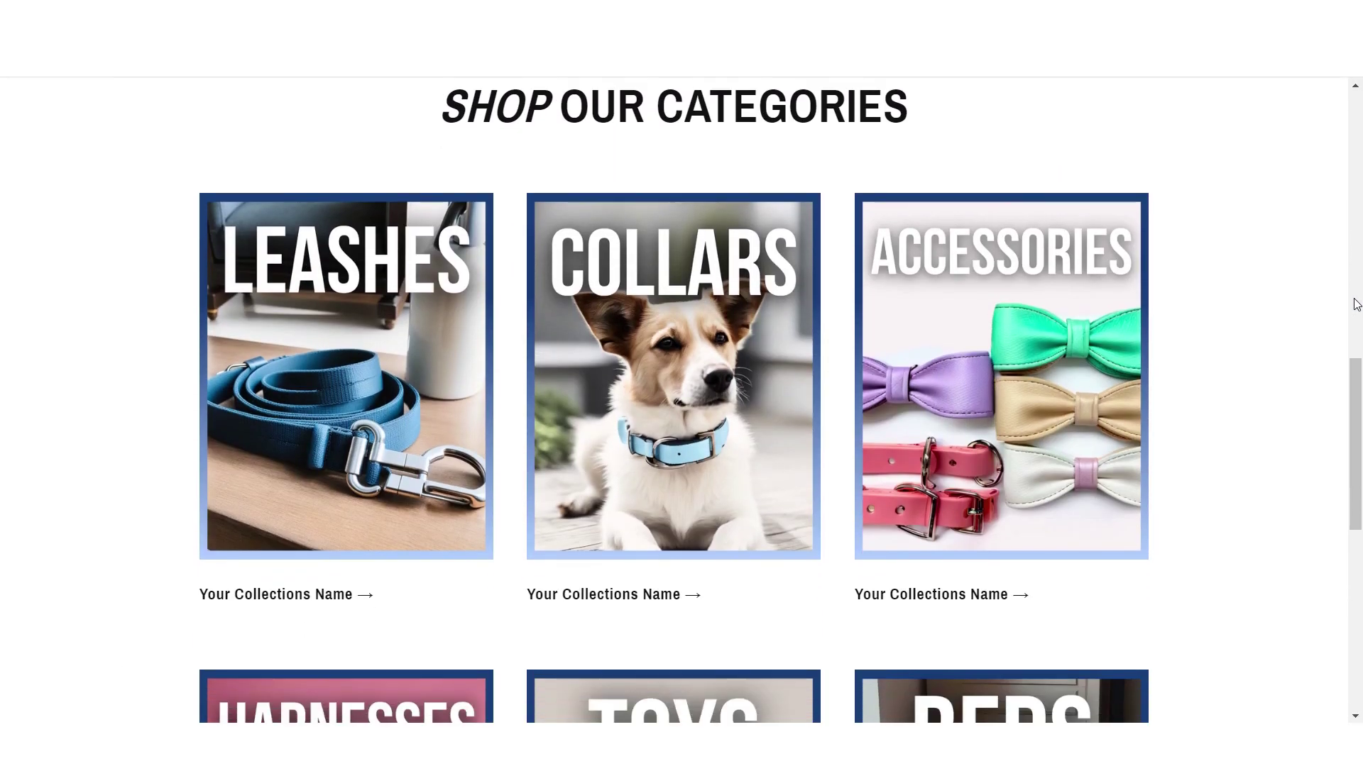
- Add an Image banner section below the category covers, with the container hidden on both desktop and mobile
scroll(1356, 305, "down", 2)
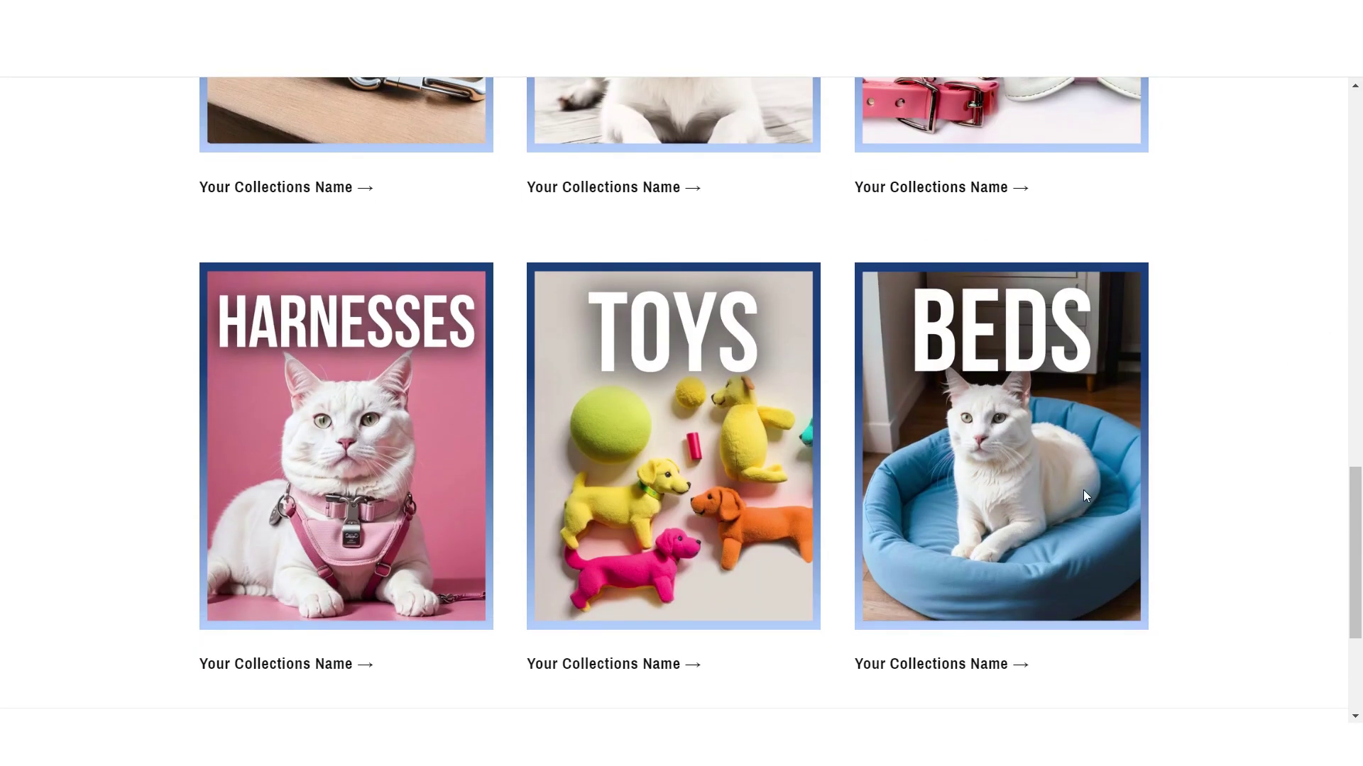
scroll(1136, 546, "up", 5)
scroll(1155, 634, "up", 2)
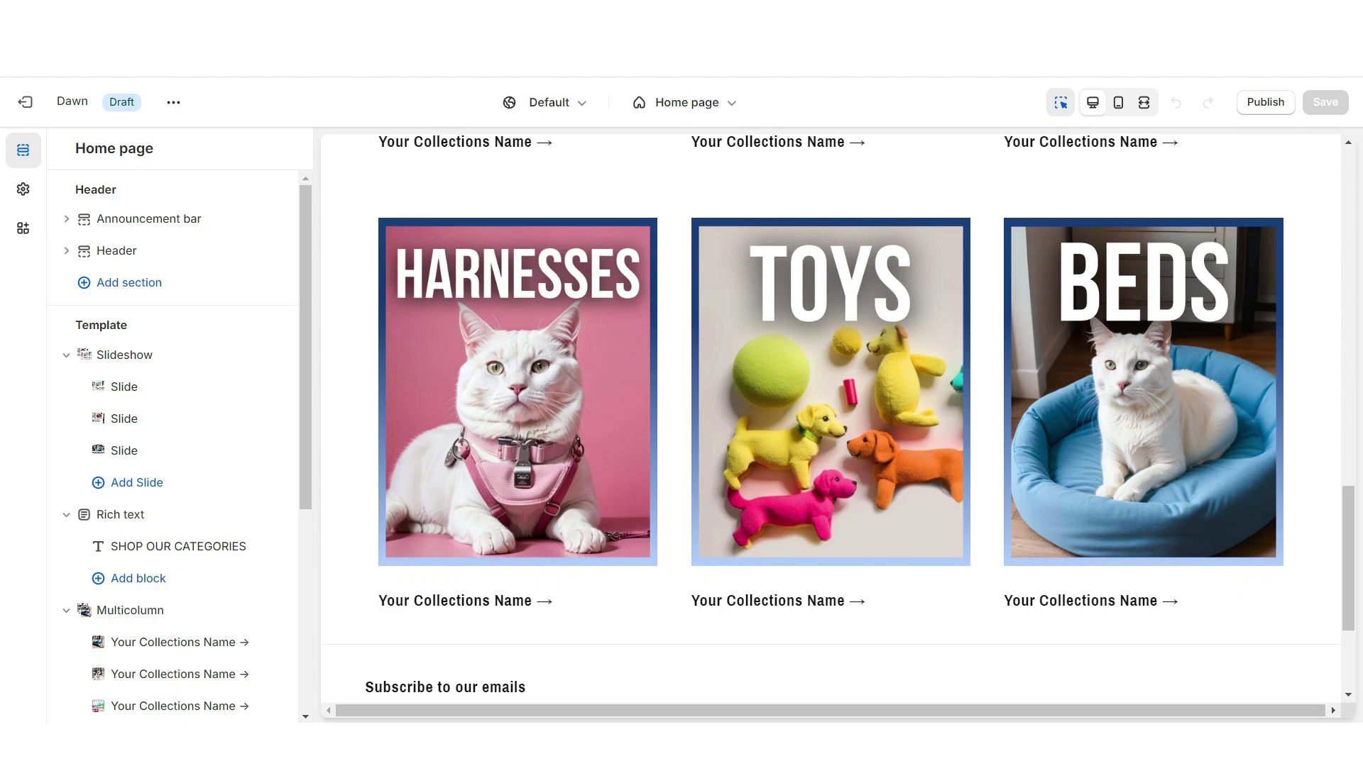
left_click(836, 530)
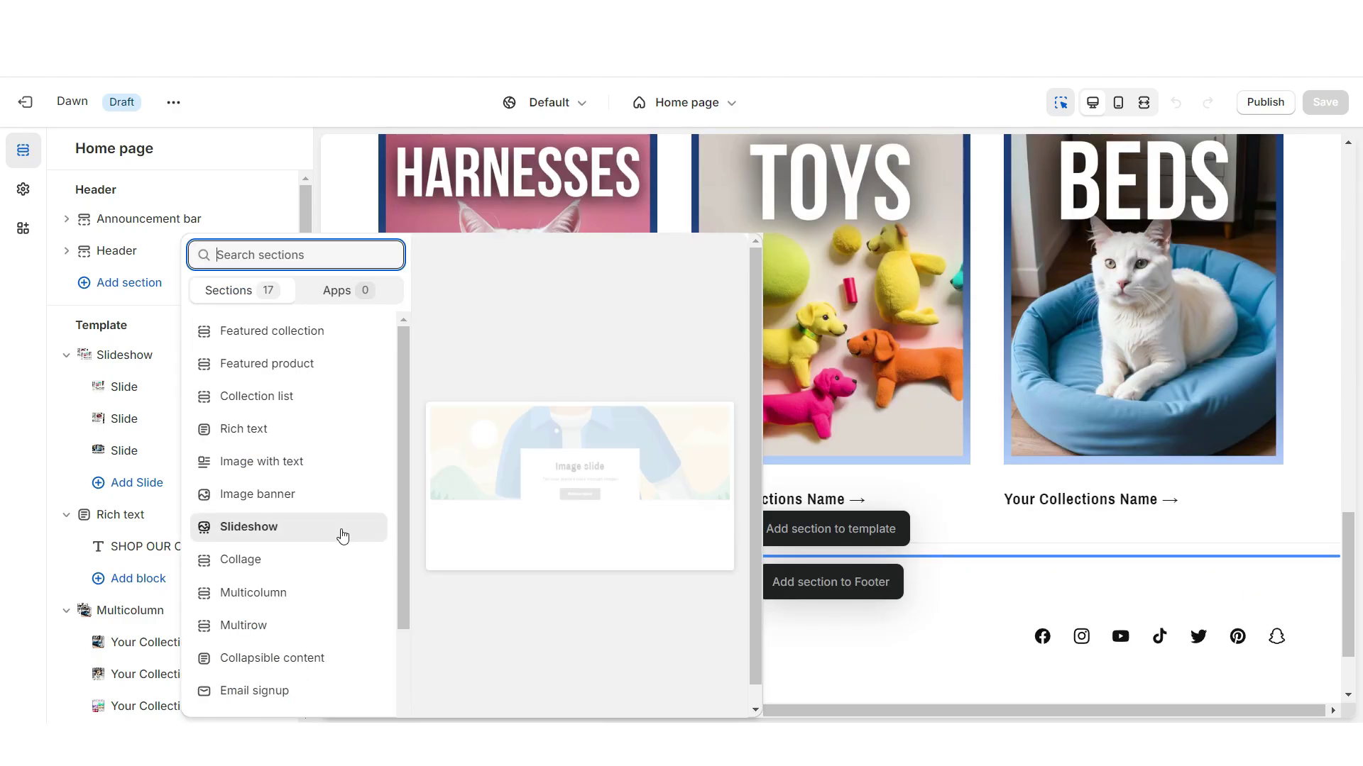
left_click(288, 507)
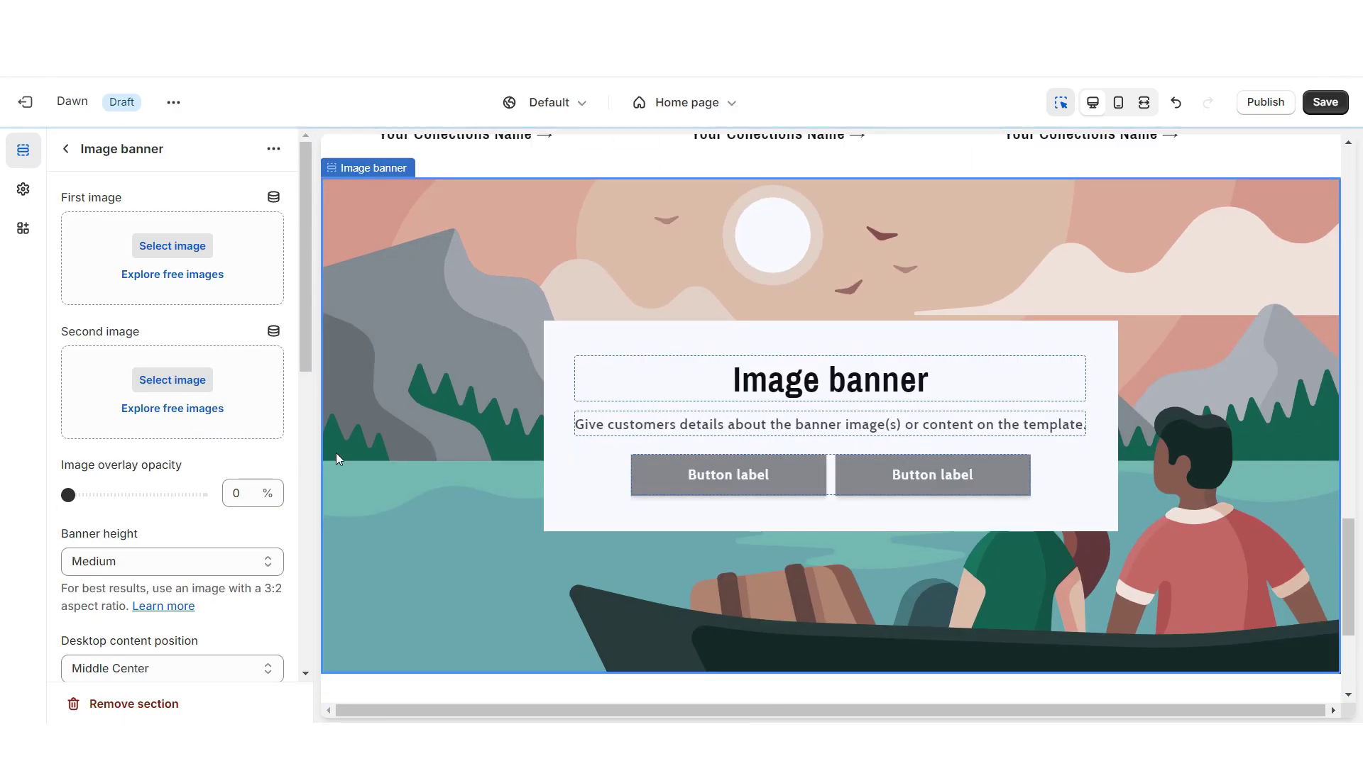
scroll(80, 285, "down", 6)
left_click(69, 267)
scroll(78, 355, "down", 4)
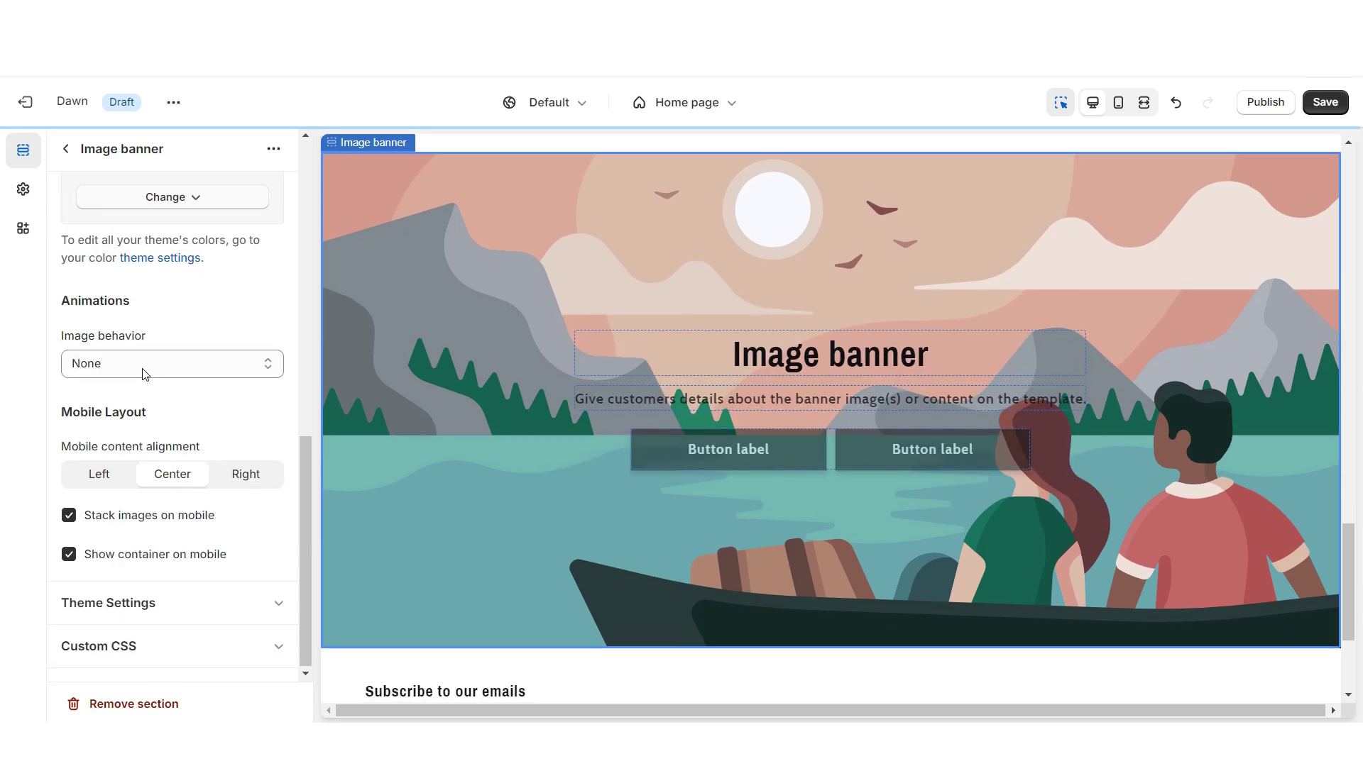
left_click(69, 554)
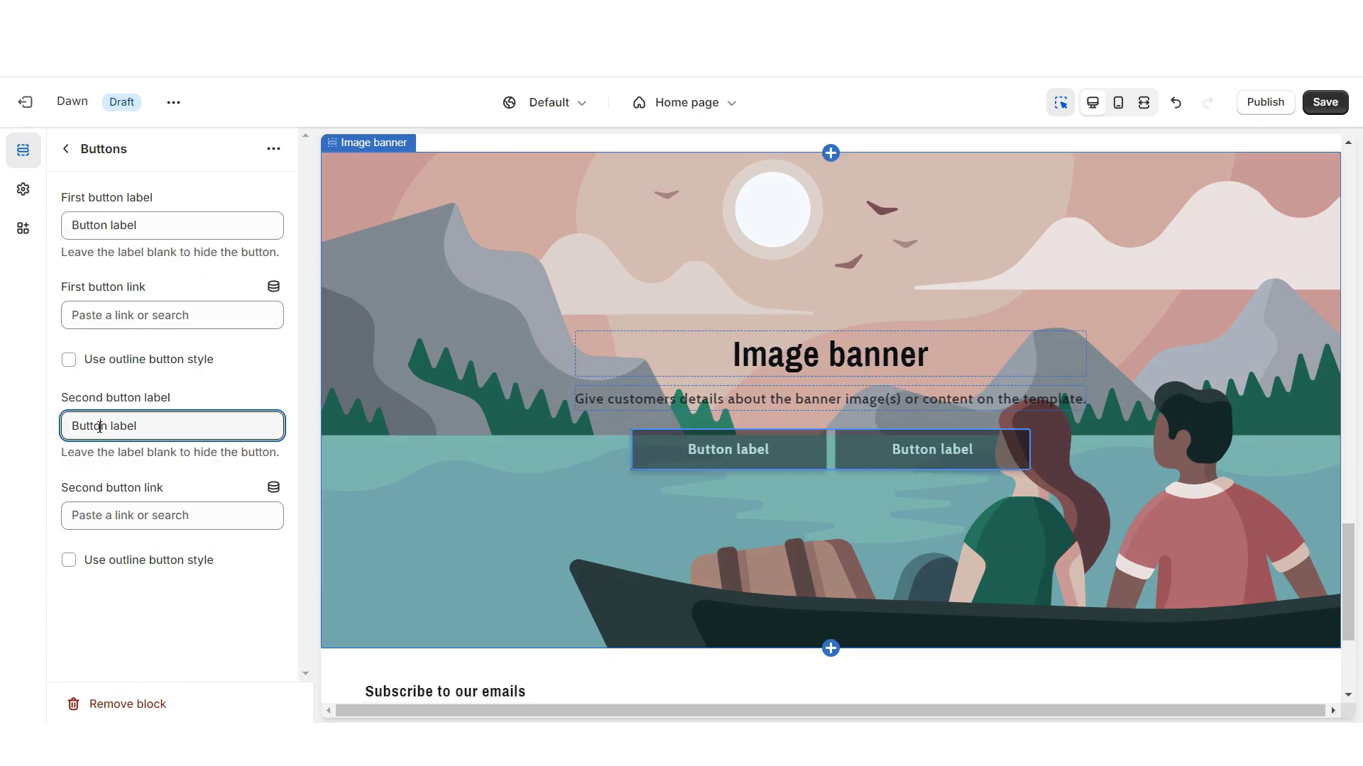
- Fill the banner with the heading "ABOUT OUR BRAND", the PetJules brand description and a single "CONTACT US" button linked to the Contact page
key("ctrl+a")
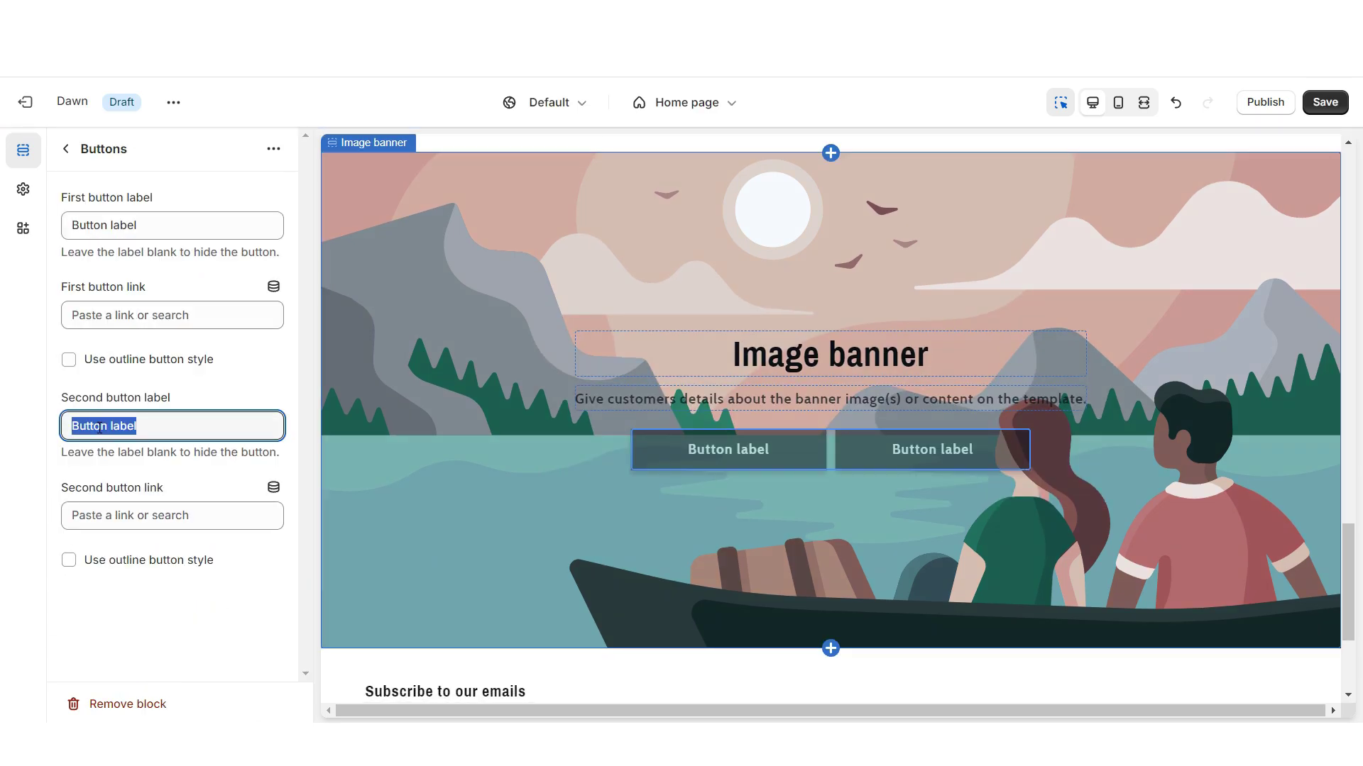
key("BackSpace")
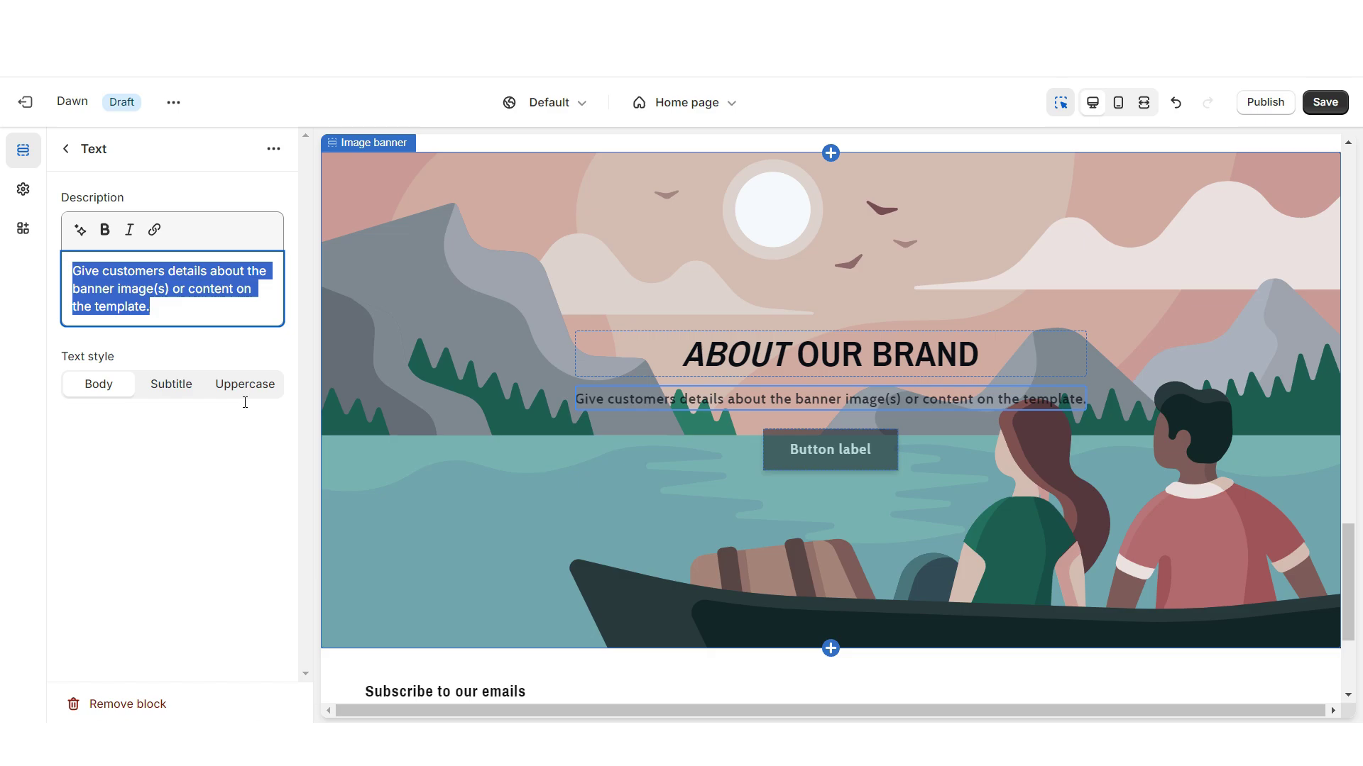
type("At PetJules, we understand that your furry friends are more than just pets – they're cherished members of your family. That's why we're dedicated to providing everything you need to keep your beloved companions happy, healthy, and thriving. 🐾 Tail-Wagging Selection: From nutritious treats to cozy beds, stylish accessories to essential grooming supplies, PetJules offers a diverse range of products to cater to every pet's needs. Whether you have a playful pup, a purring feline, or a feathered friend, we've got you covered with the finest quality.")
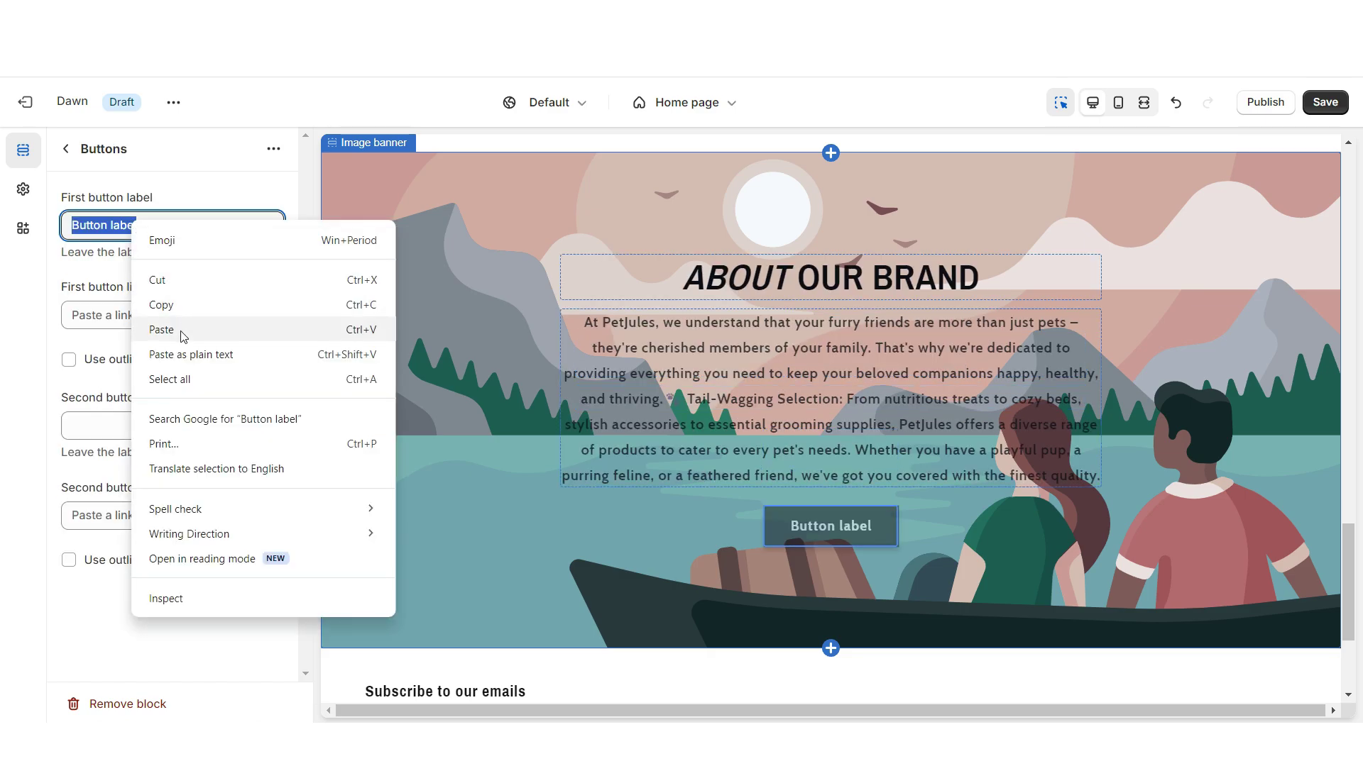
left_click(178, 328)
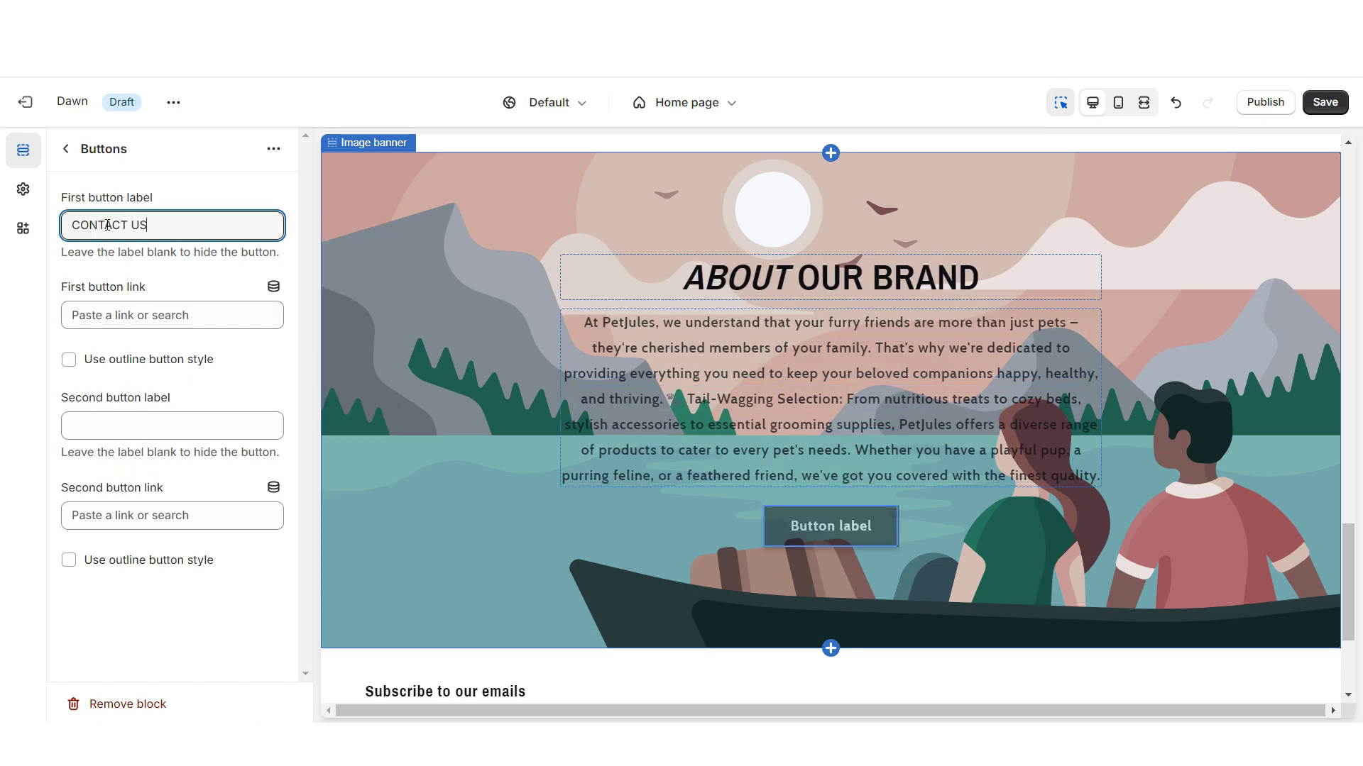
left_click(170, 315)
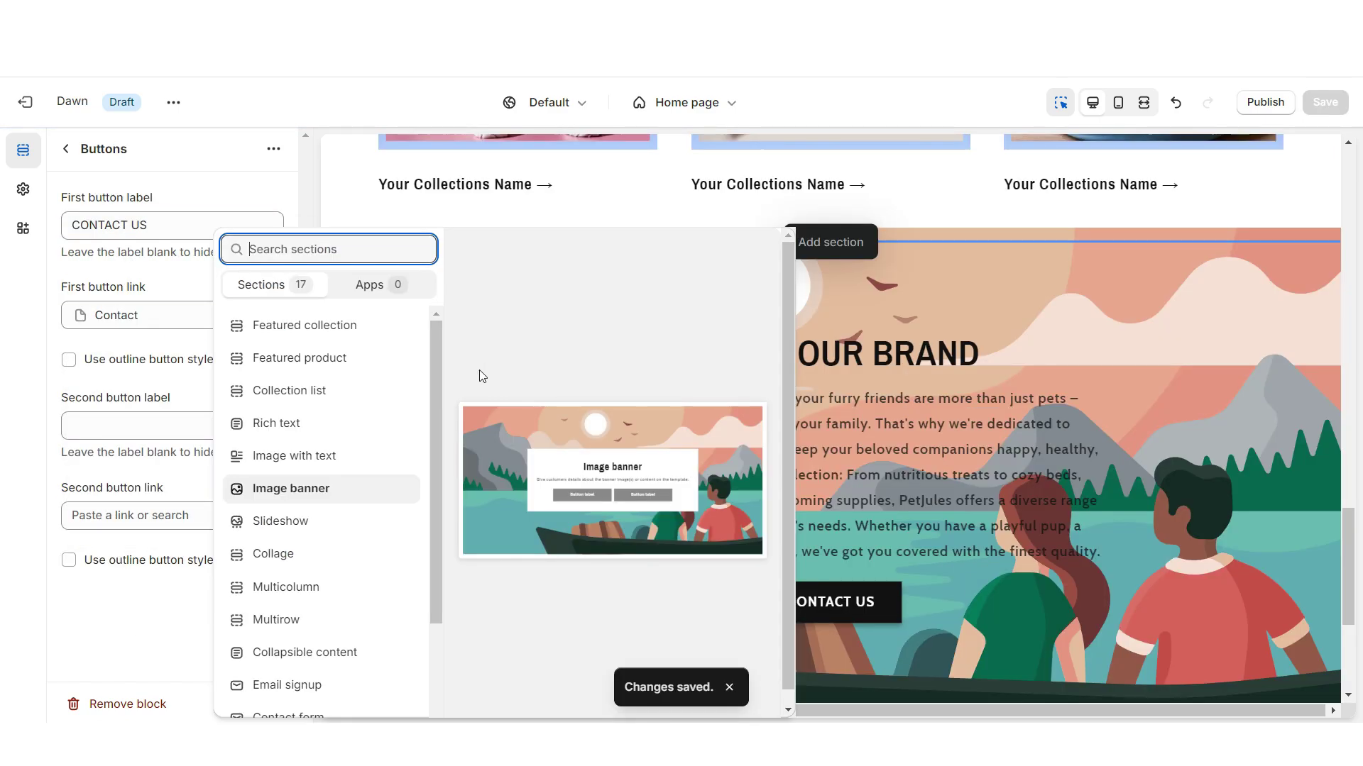
- Add a Rich text section above the image banner and remove its heading, text and button blocks
left_click(341, 430)
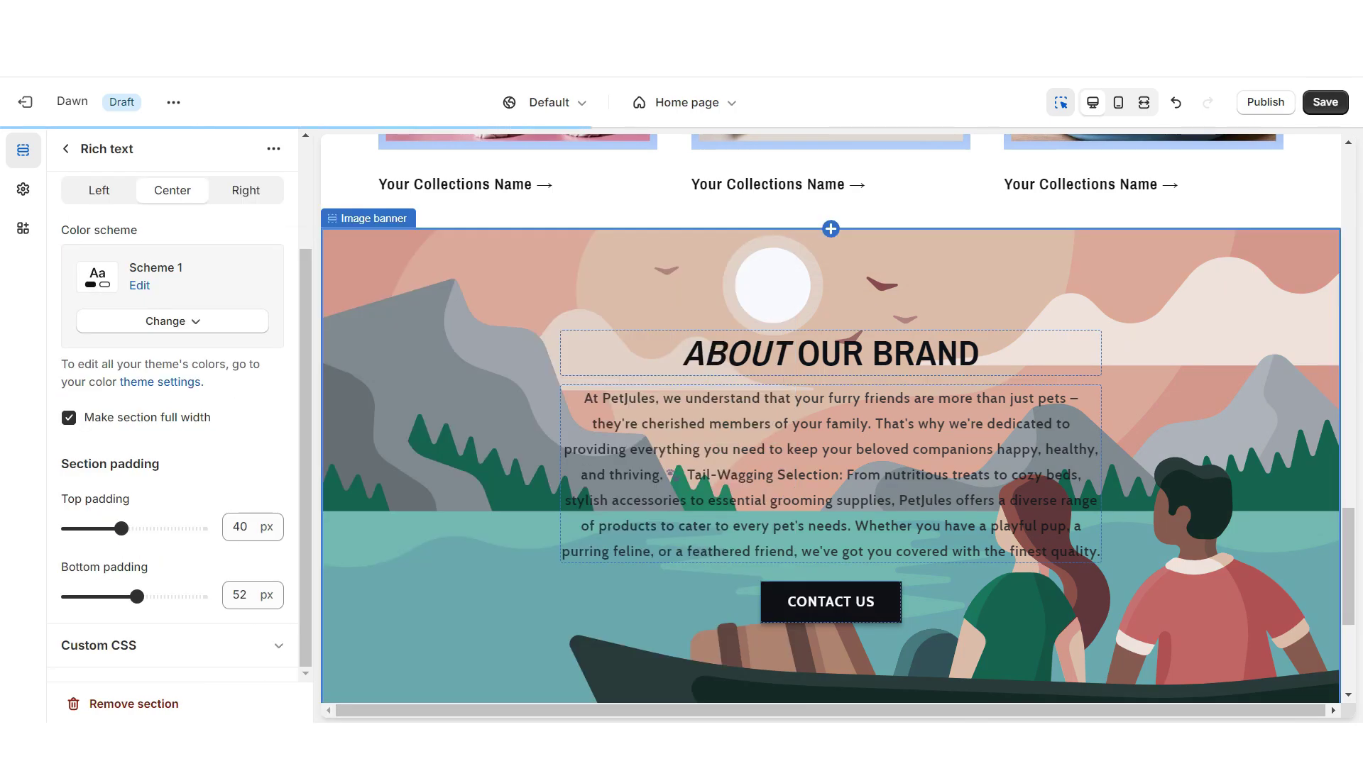
left_click(617, 300)
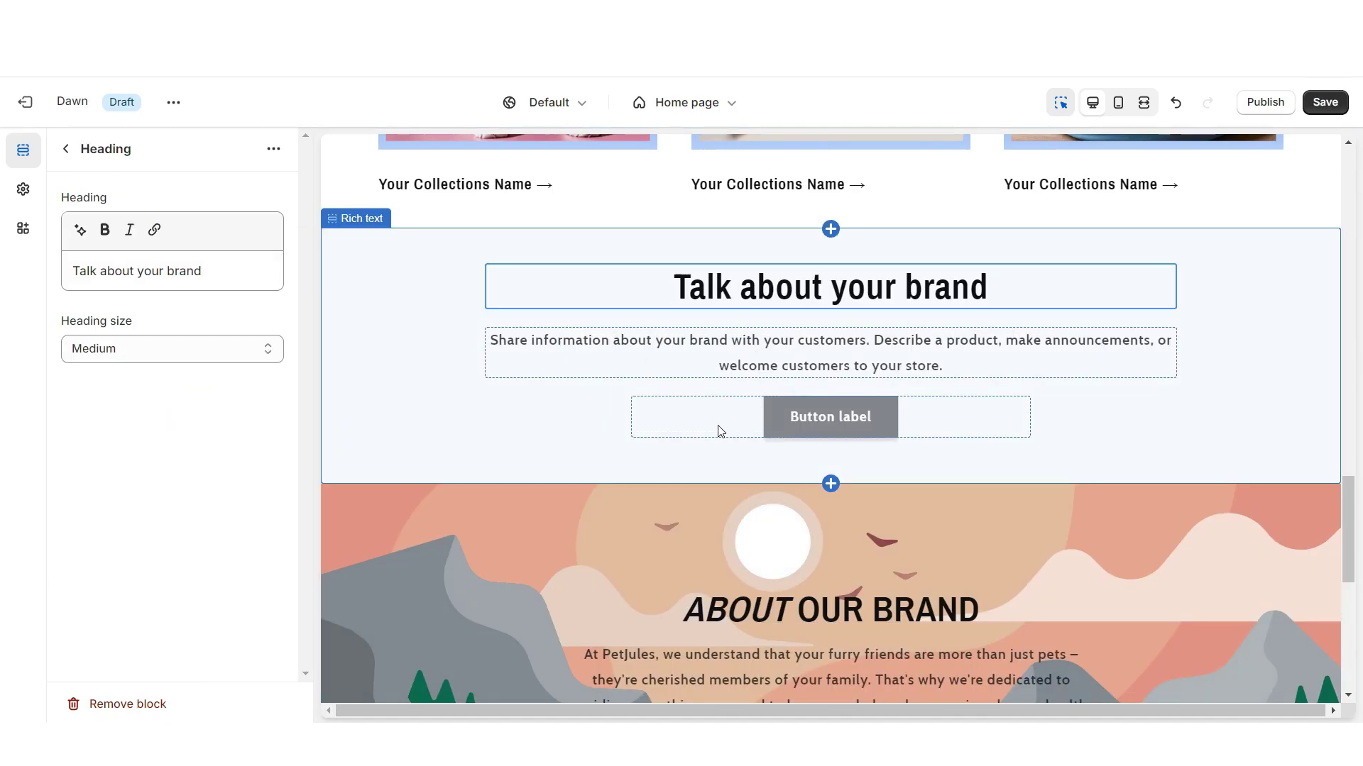
left_click(107, 704)
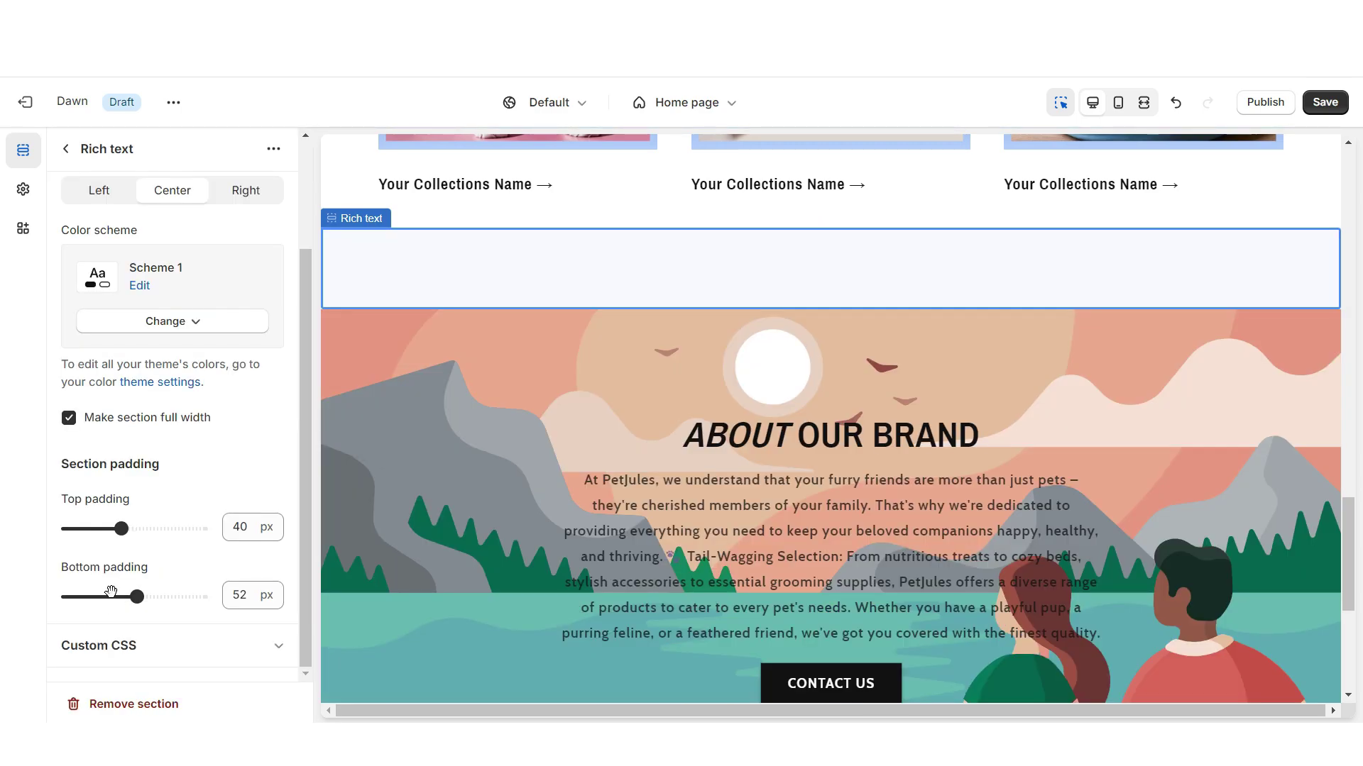
- Style the empty Rich text section as a thin black bar with 24 px top padding, 0 px bottom padding and Scheme 4
left_click_drag(137, 596, 67, 596)
left_click(93, 539)
scroll(177, 462, "up", 2)
left_click(215, 418)
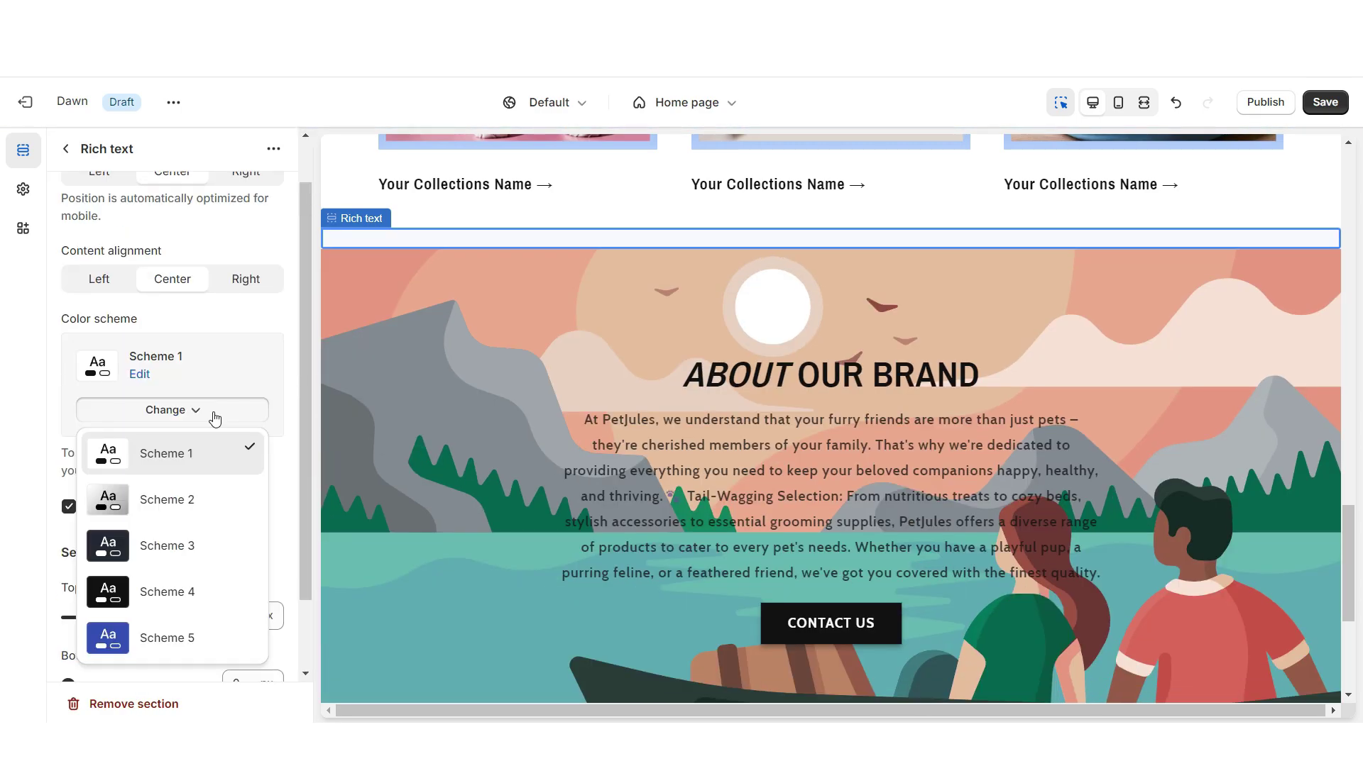
left_click(203, 600)
- Duplicate the black Rich text bar, place the copy below the image banner, and check the layout at full width
left_click(273, 149)
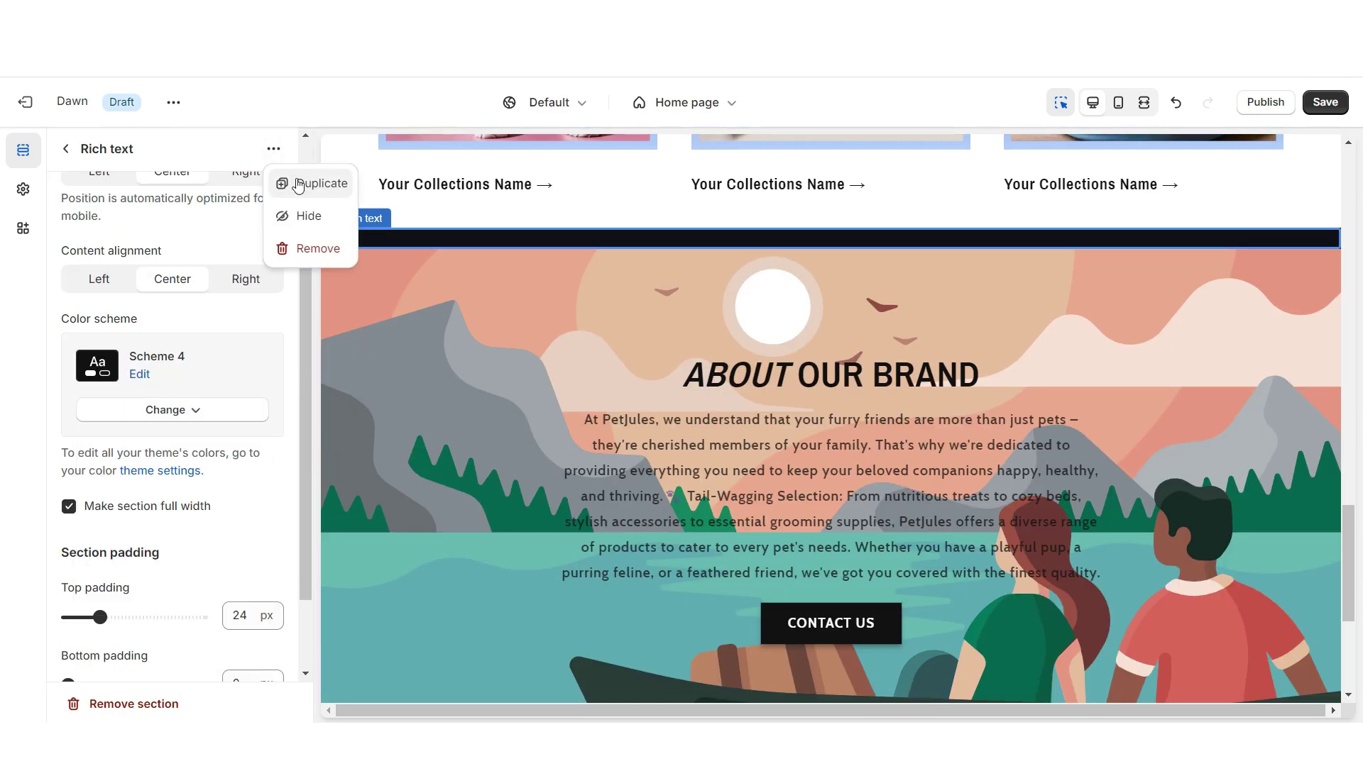
left_click(299, 189)
left_click(65, 148)
left_click_drag(85, 366, 65, 548)
scroll(772, 472, "down", 5)
key("ctrl+shift+f")
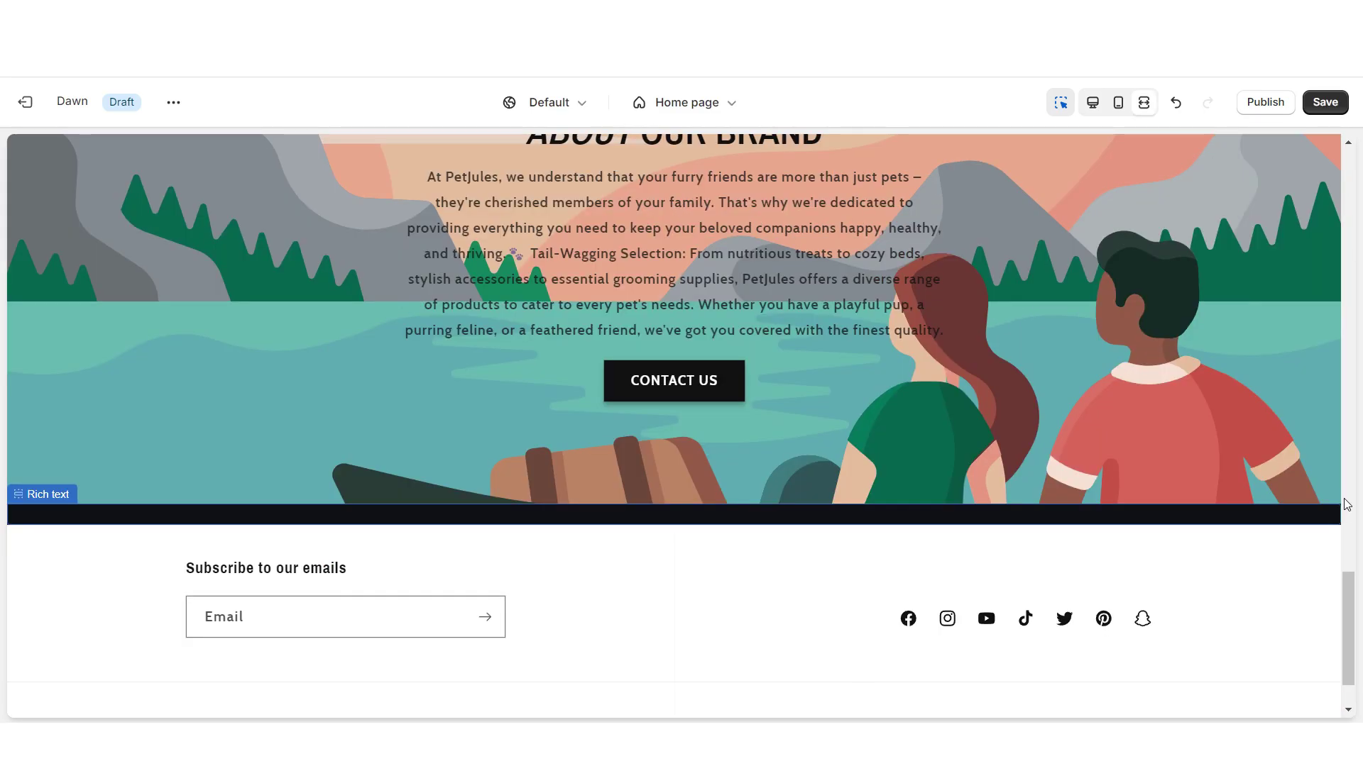
scroll(1347, 505, "up", 3)
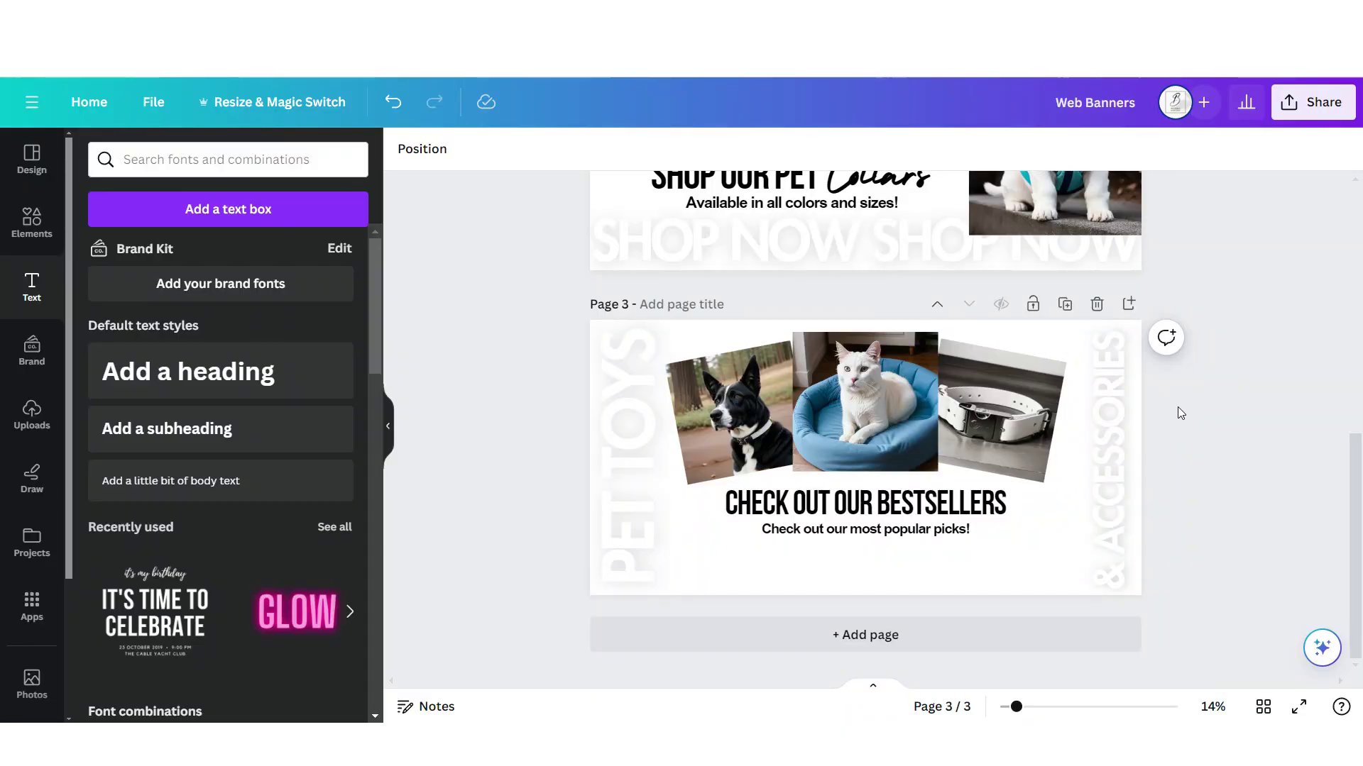
- In Canva, add a fourth page to the Web Banners design with a collage of pet product photos and download it as a PNG
scroll(1157, 462, "up", 5)
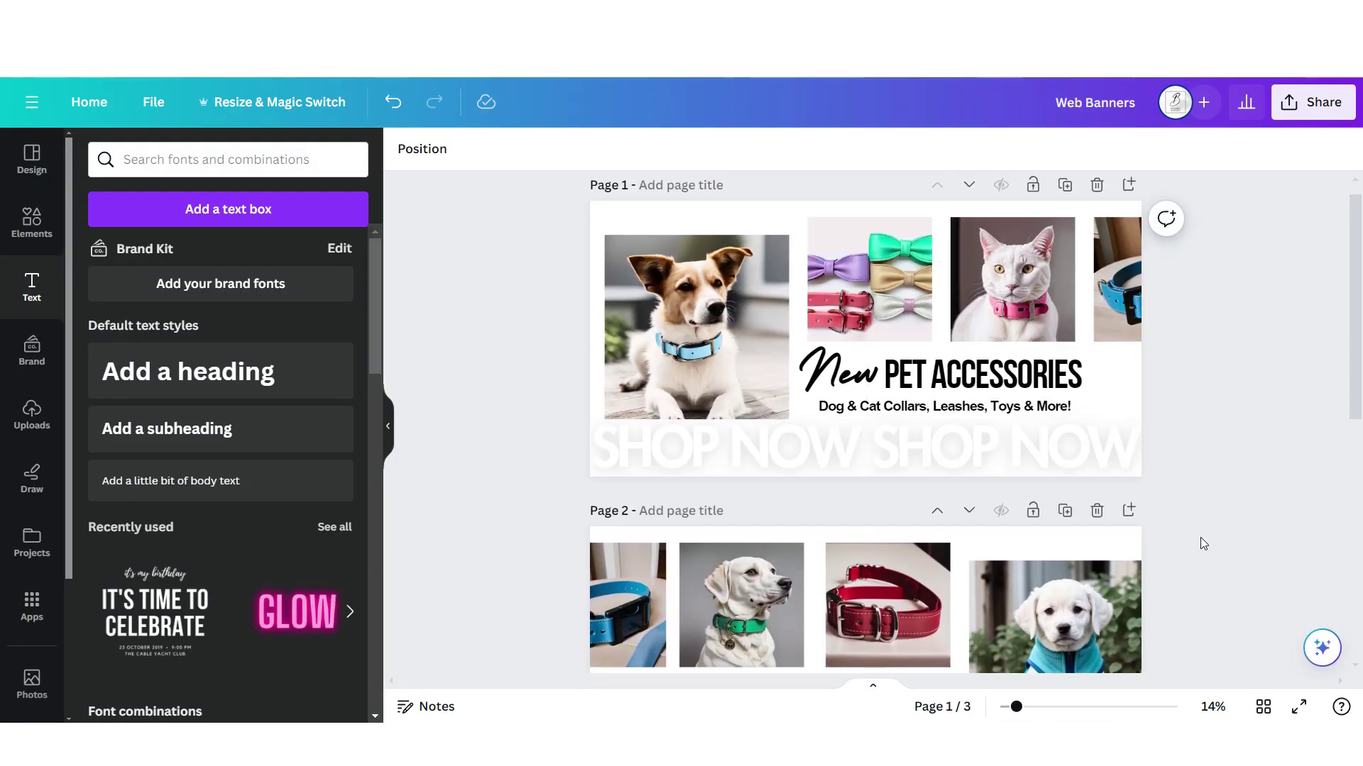
scroll(1192, 525, "down", 6)
left_click(1123, 301)
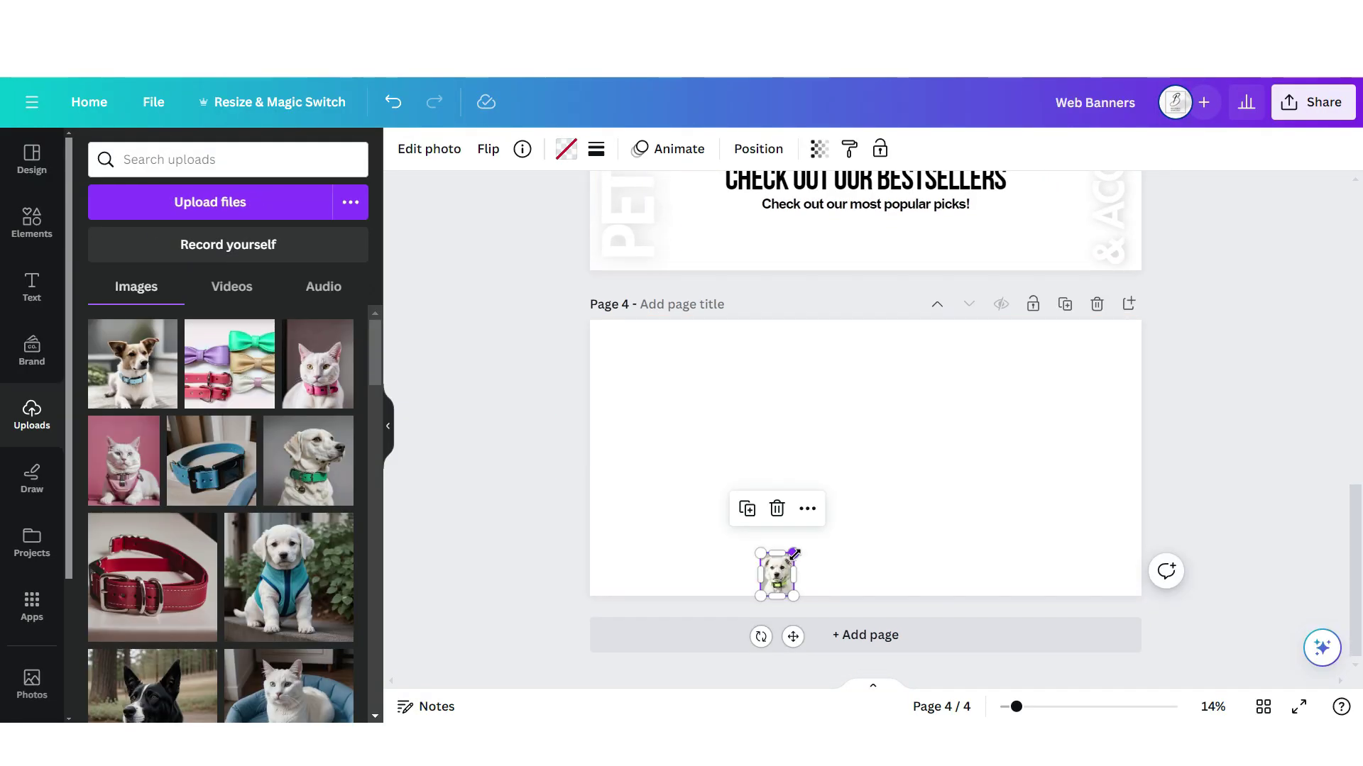
left_click_drag(794, 553, 984, 333)
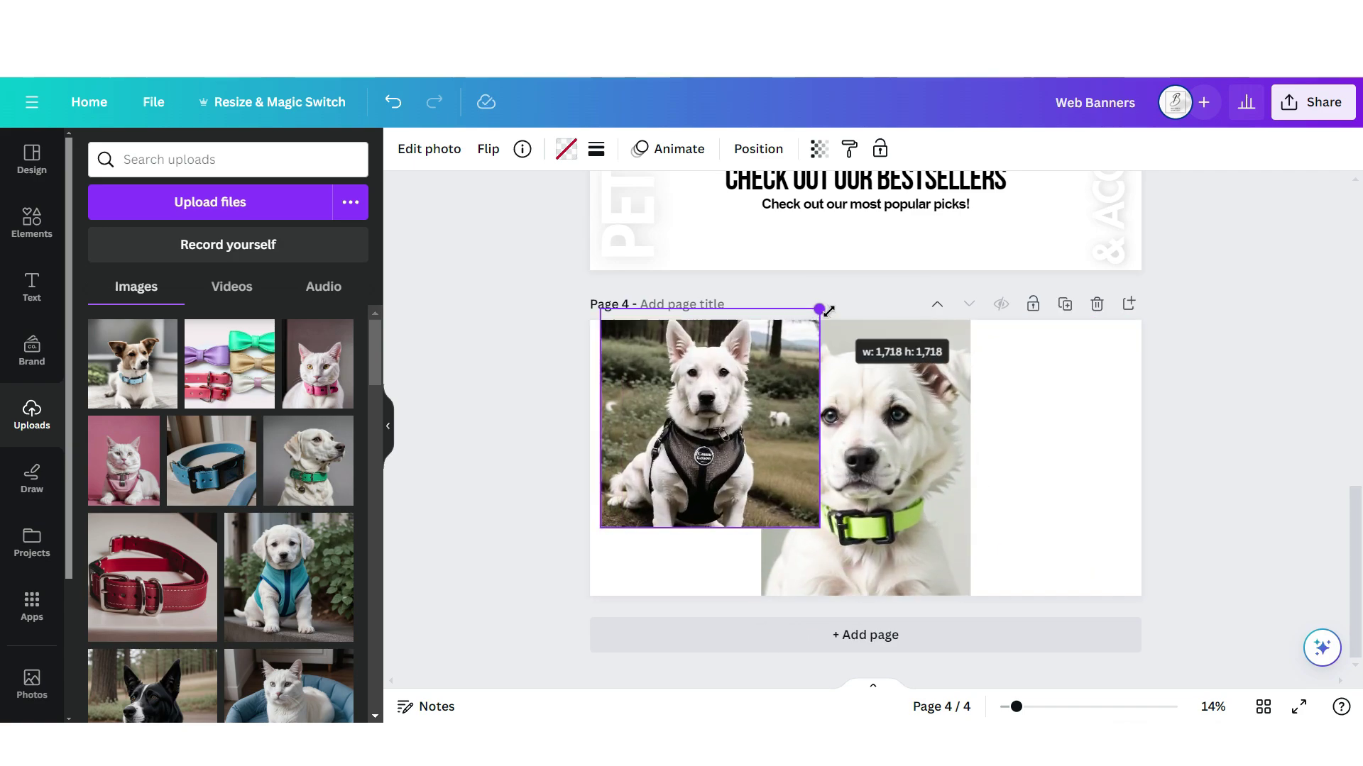
left_click_drag(823, 316, 755, 403)
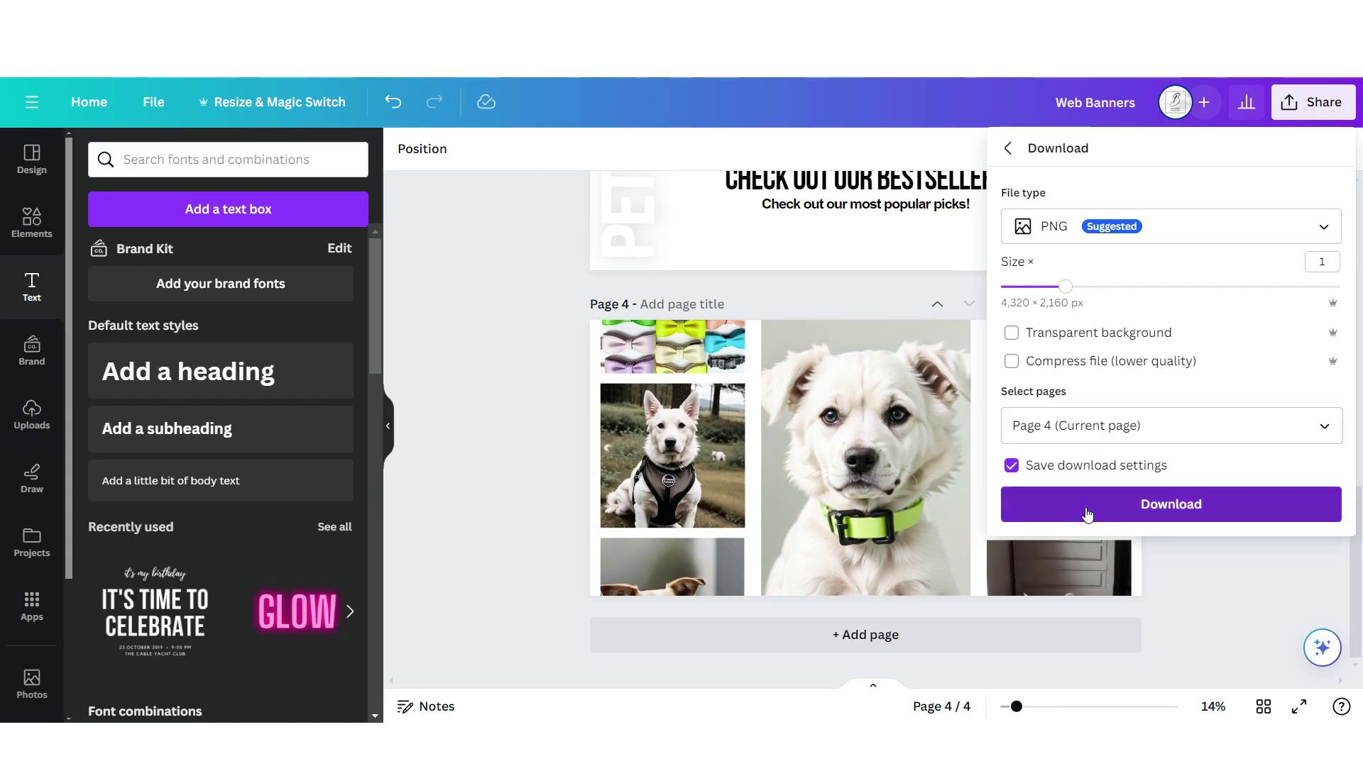
left_click(1087, 512)
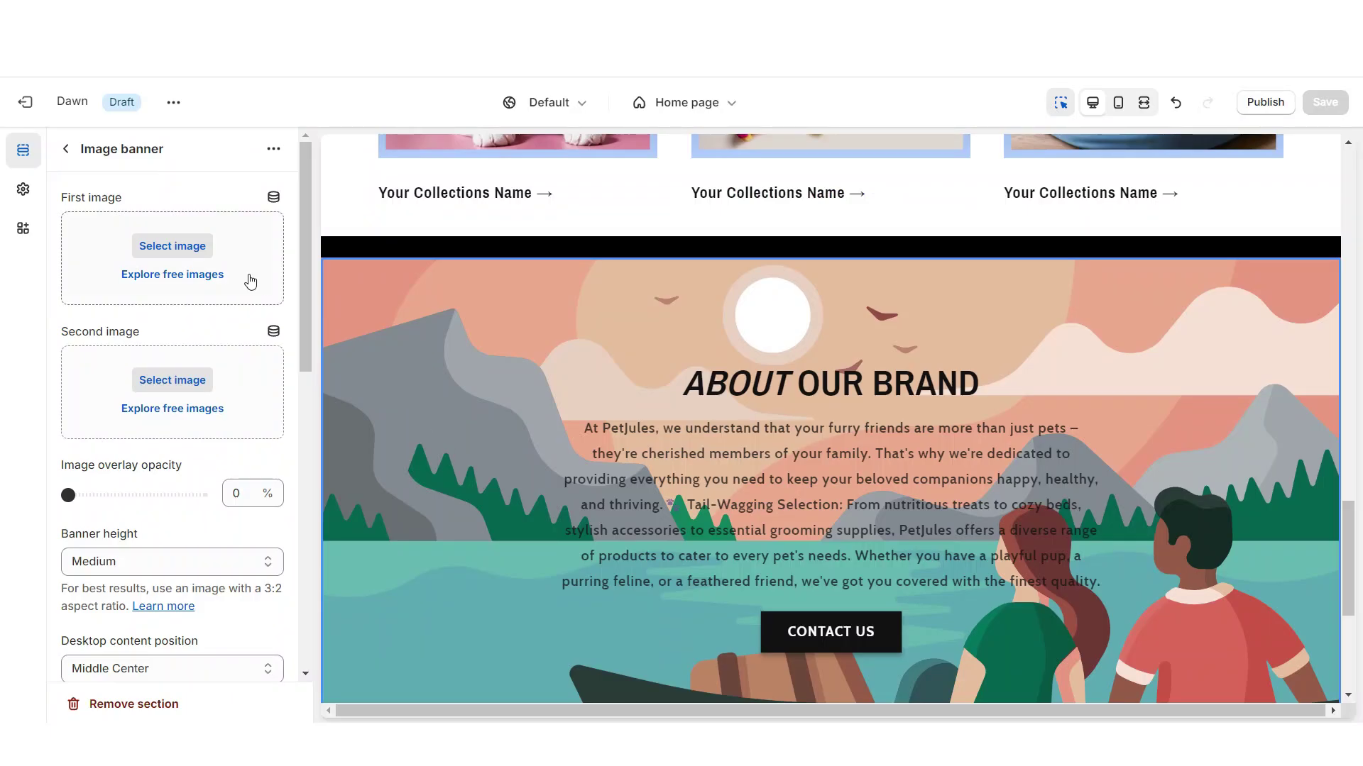
- In the Shopify theme editor, set the collage as the banner's first image with a fixed background position, and preview it on desktop and mobile
left_click(185, 246)
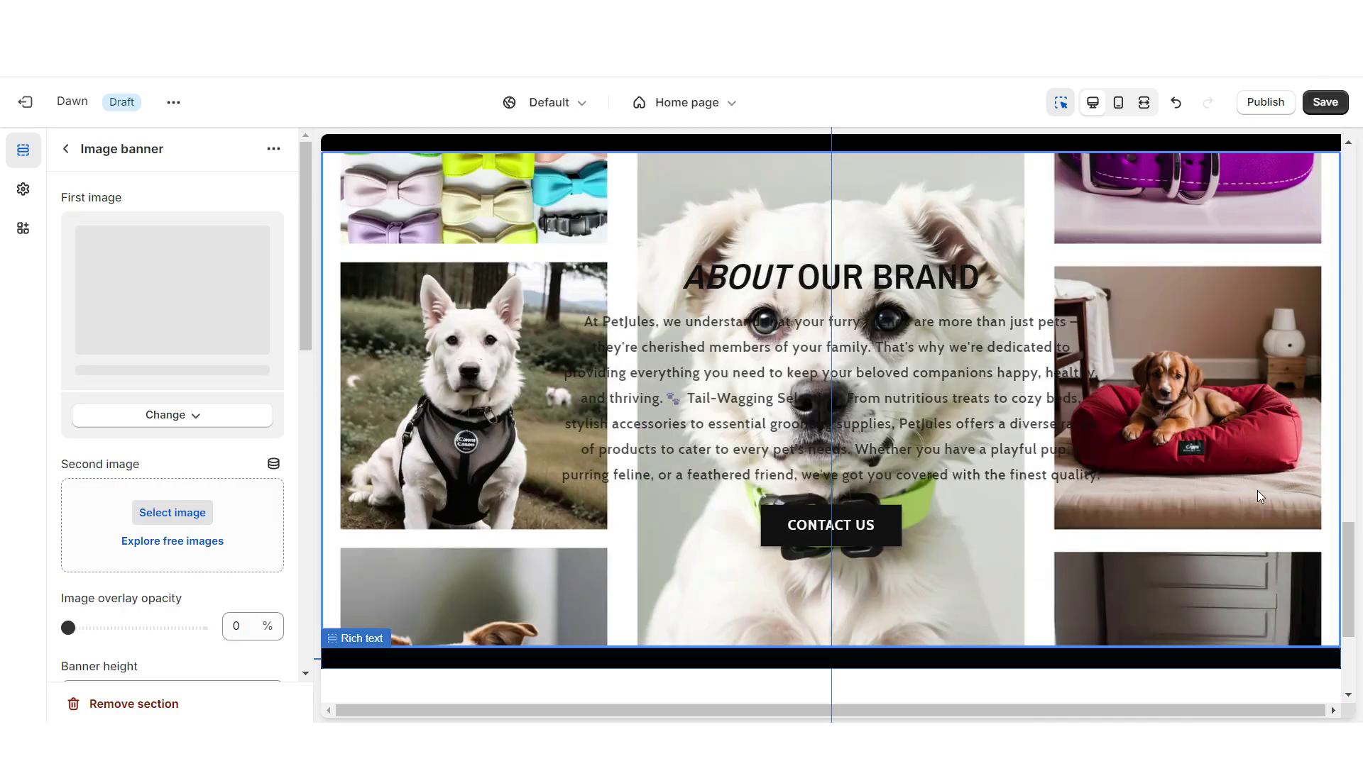
left_click(96, 360)
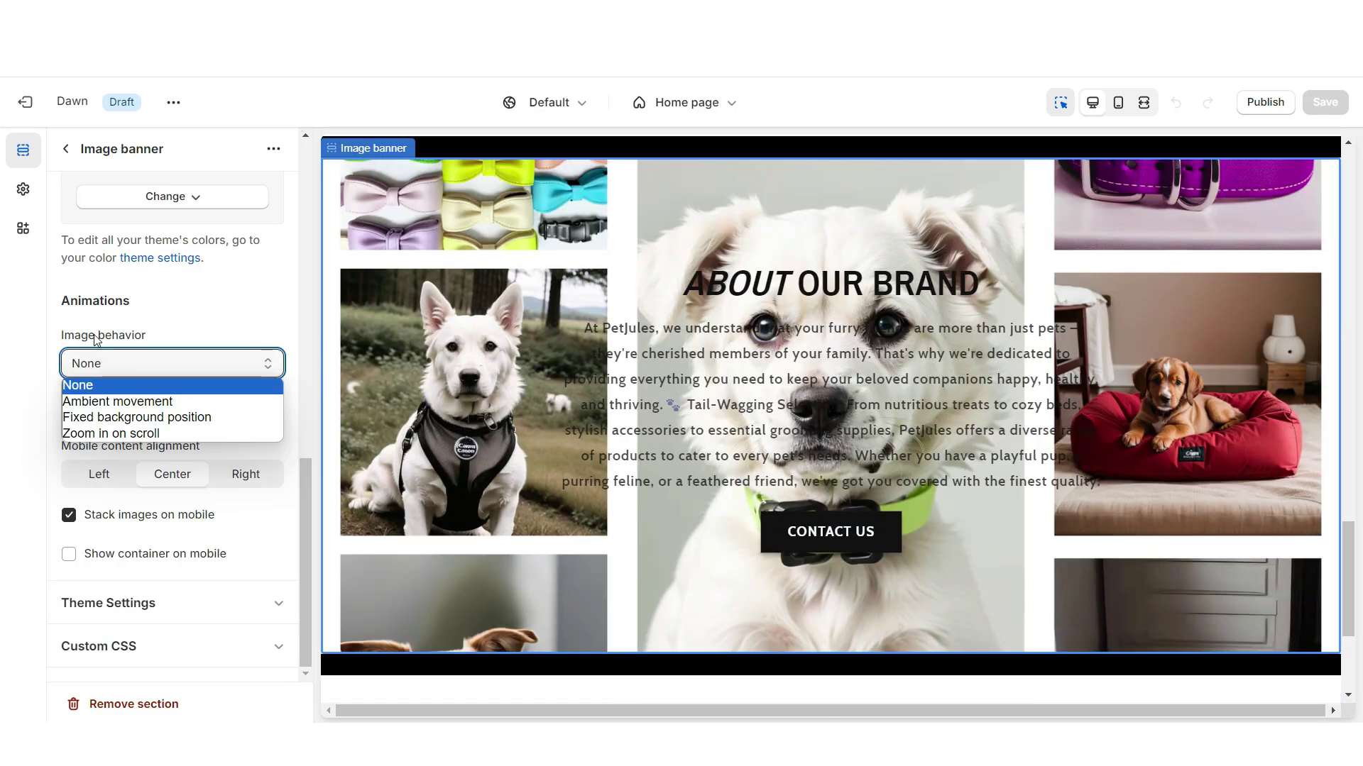
left_click(137, 418)
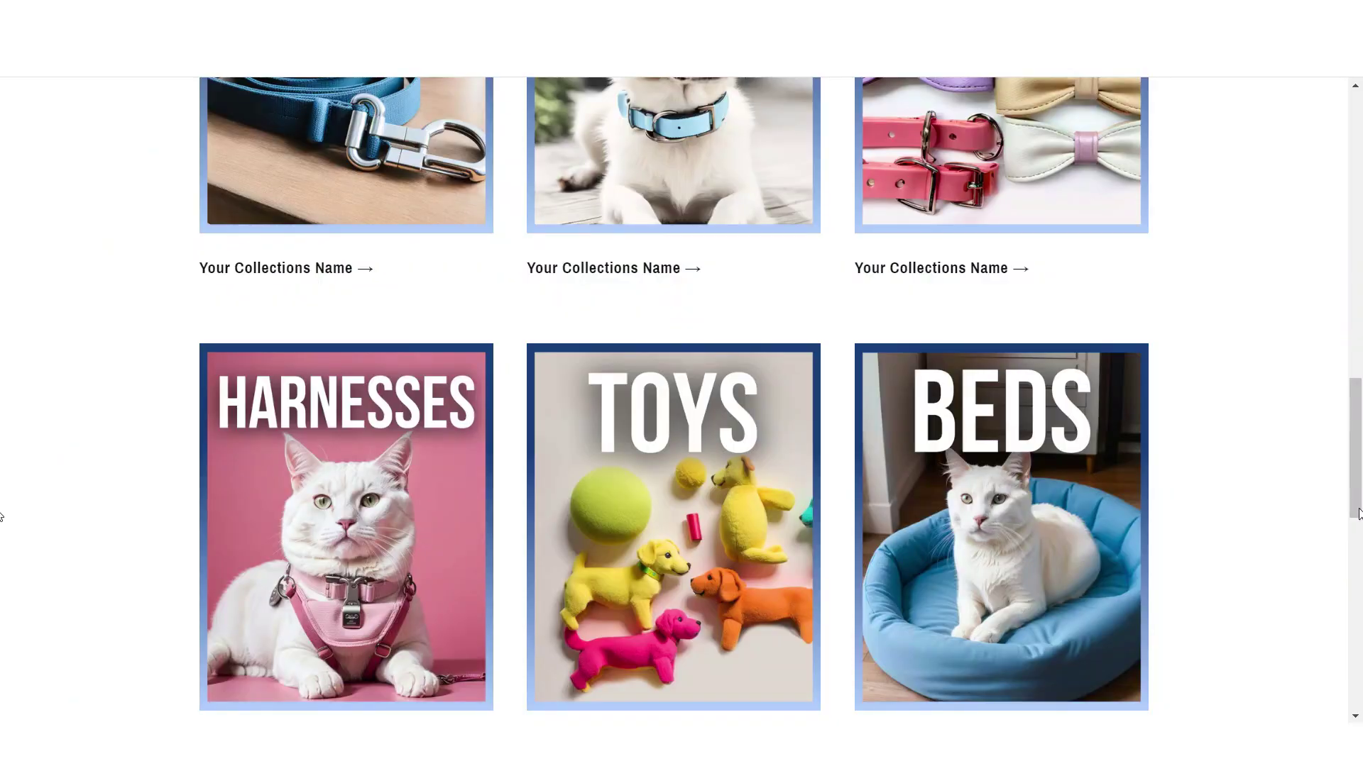
scroll(1358, 513, "down", 10)
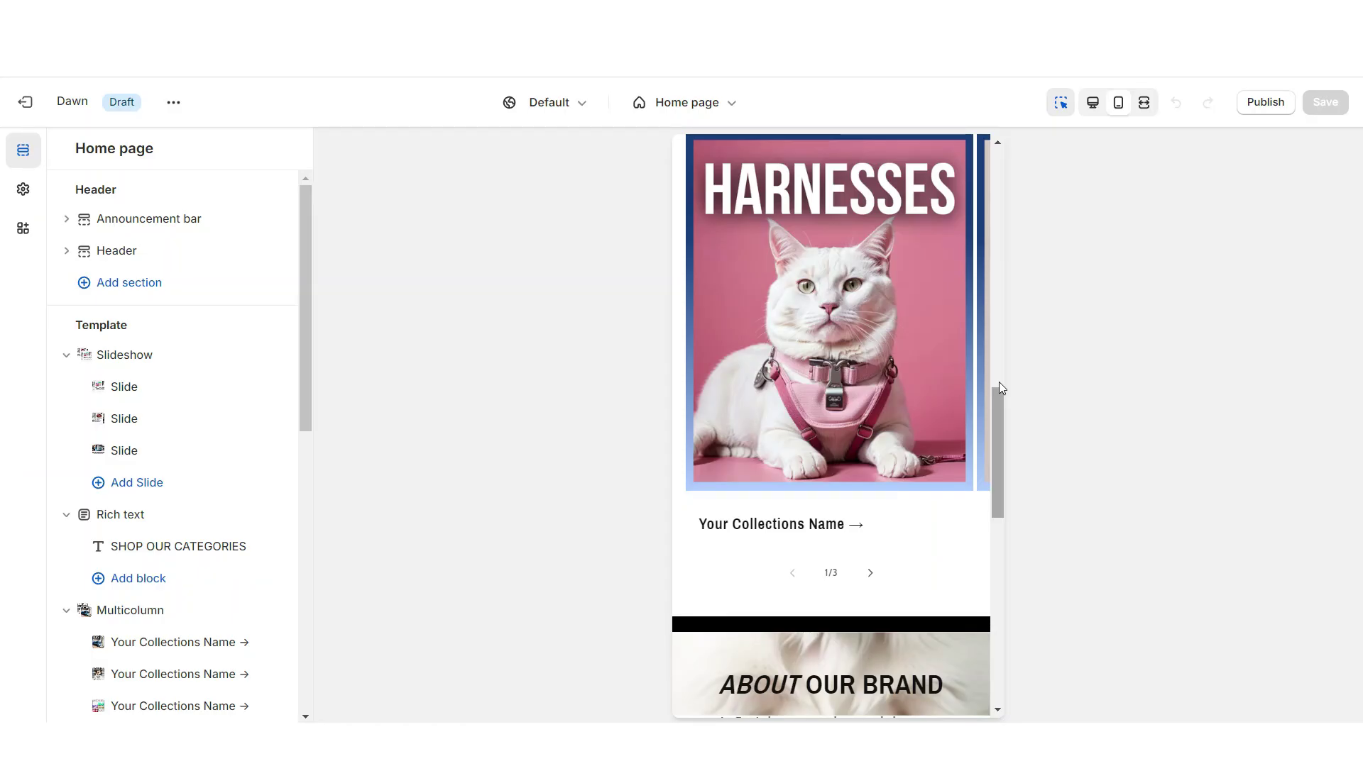
scroll(999, 382, "down", 6)
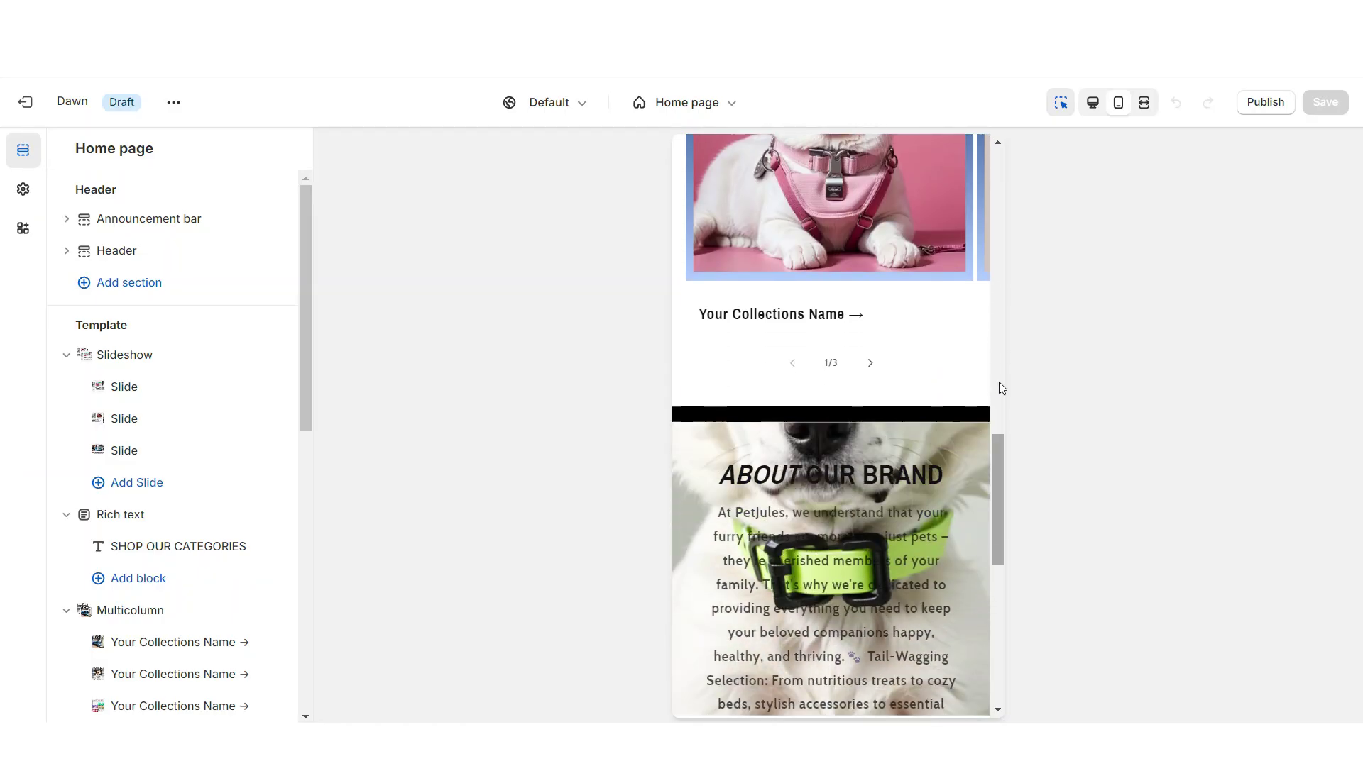
scroll(999, 382, "down", 1)
scroll(998, 381, "up", 4)
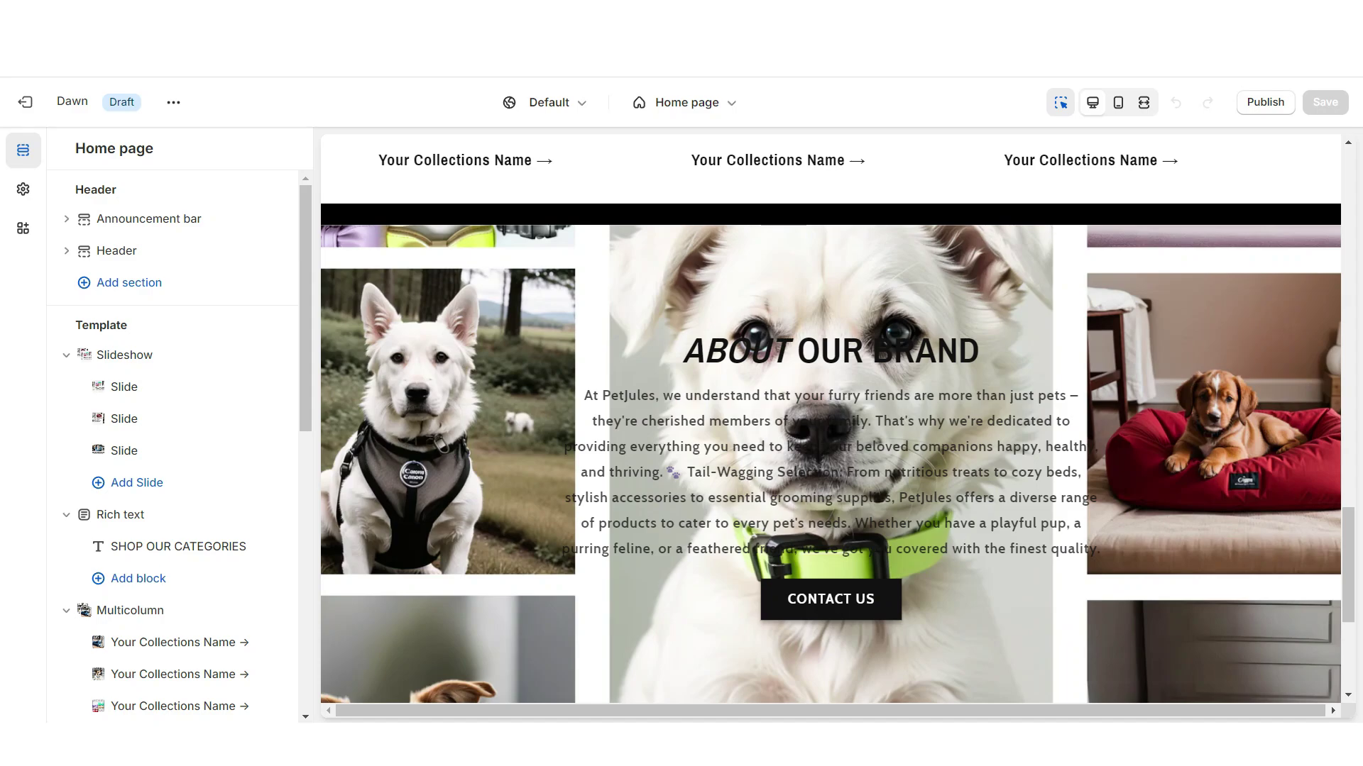
- Add a Rich text section below the lower black bar containing only the heading "SHOP OUR DISCOUNTS!", with "DISCOUNTS!" in italics
scroll(183, 625, "down", 6)
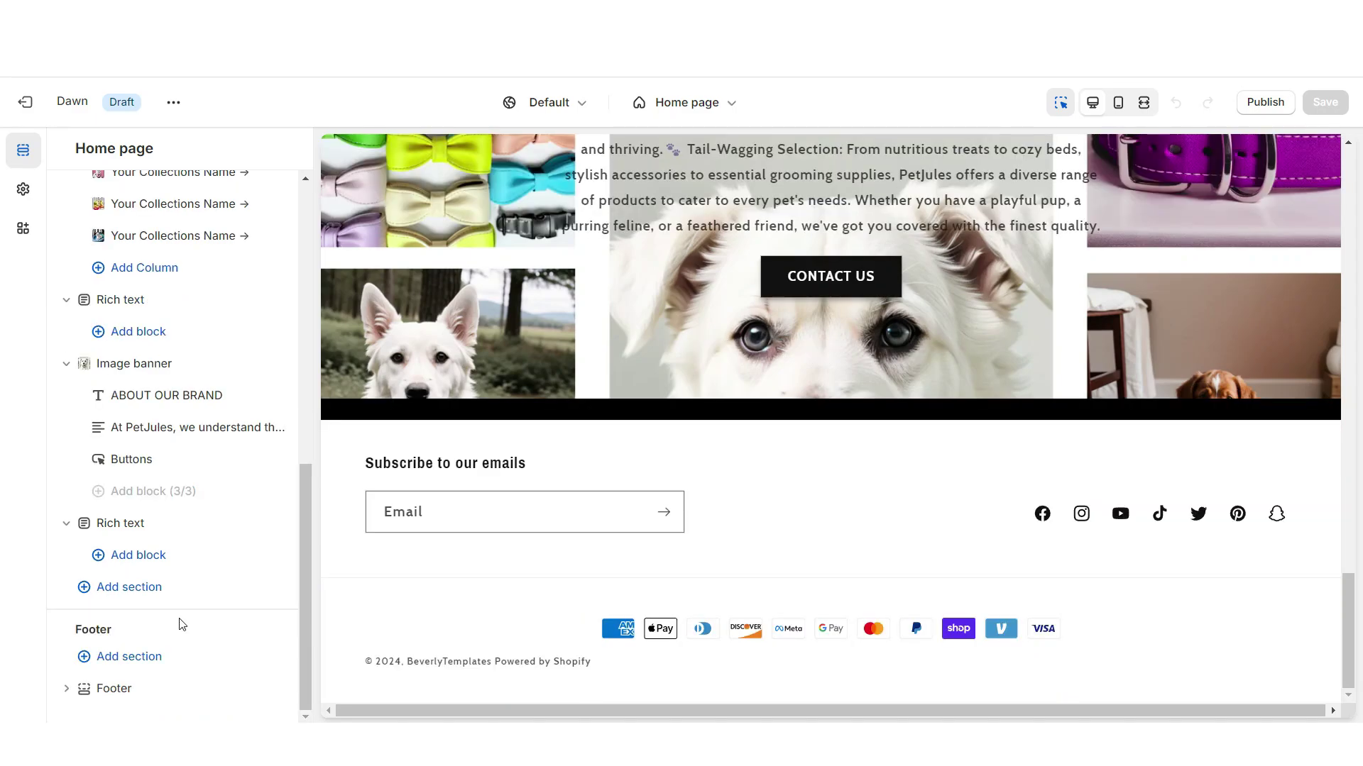
left_click(133, 595)
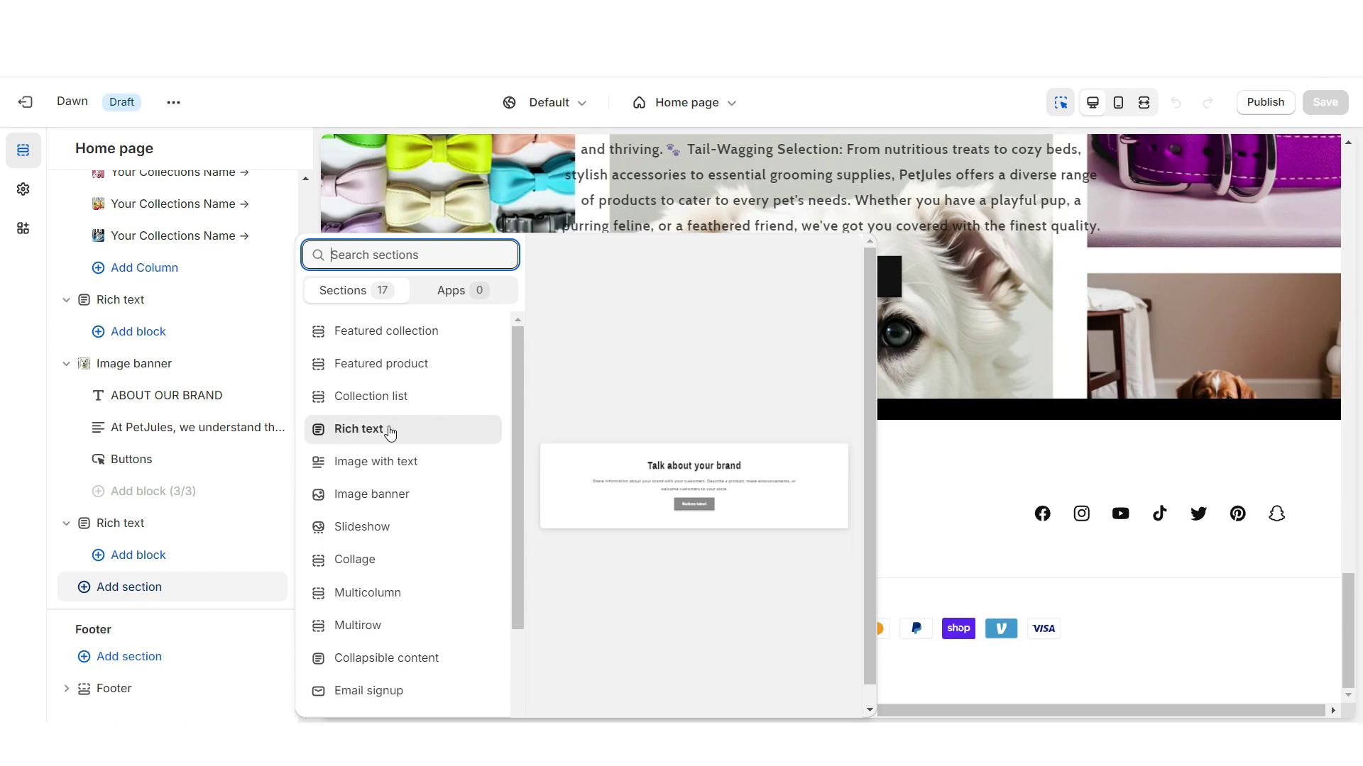
left_click(580, 464)
left_click(688, 428)
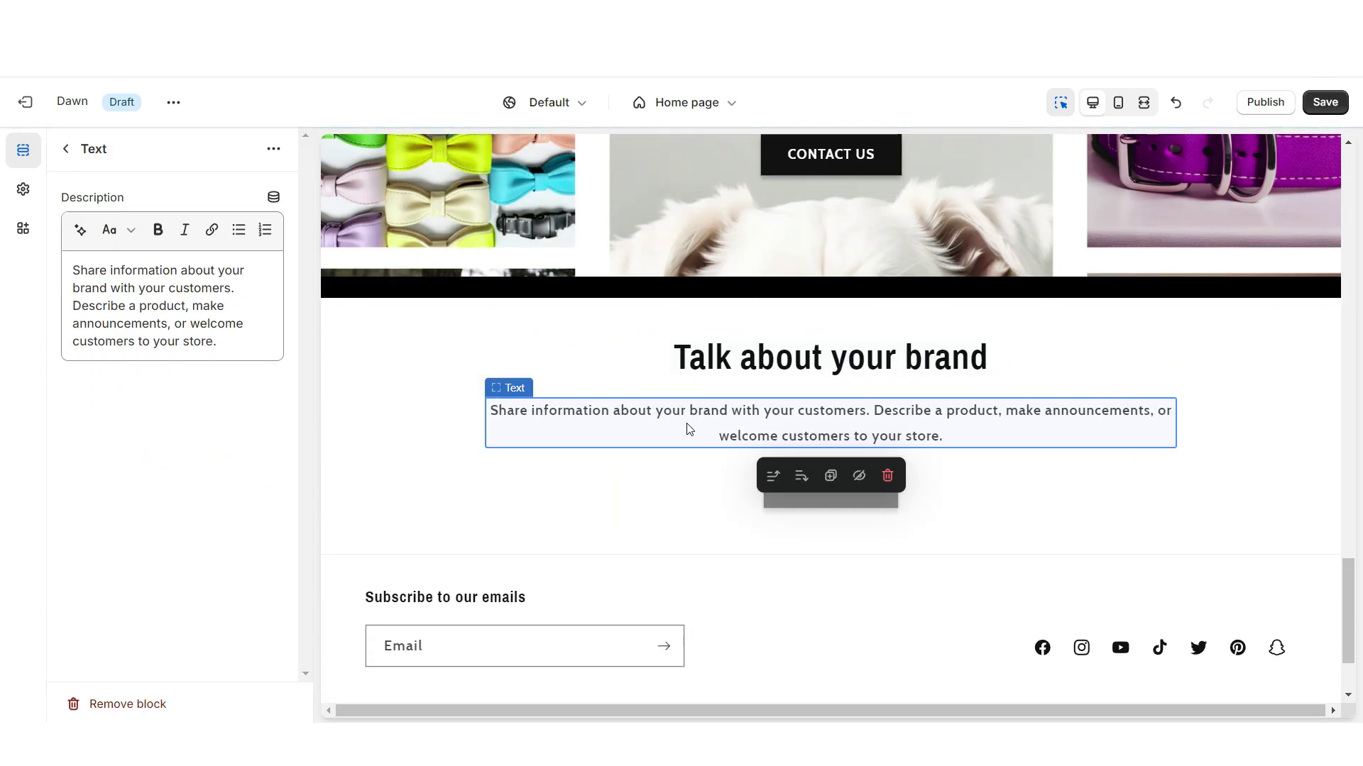
left_click(887, 475)
left_click(727, 417)
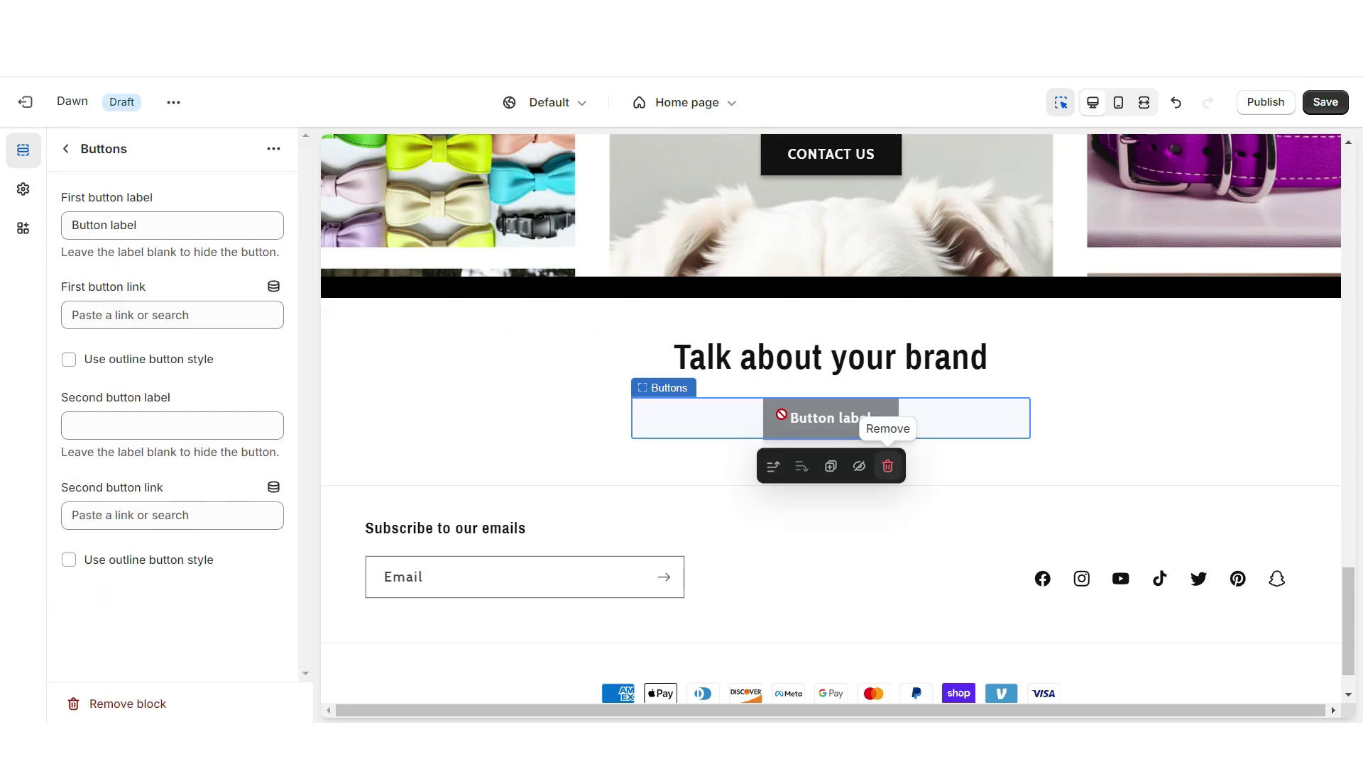
left_click(888, 466)
left_click(135, 399)
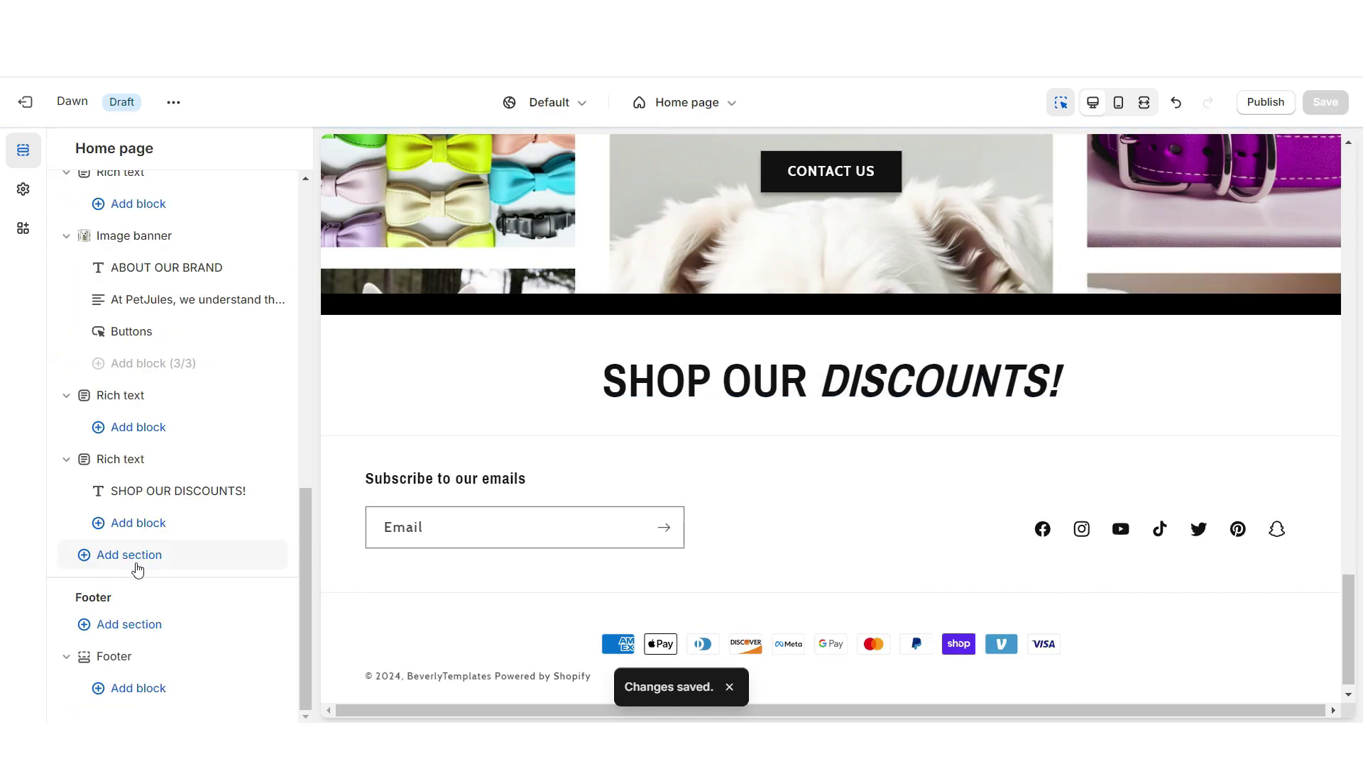
- Add a Collection list section below the "SHOP OUR DISCOUNTS!" text and remove its "Collections" heading
left_click(137, 567)
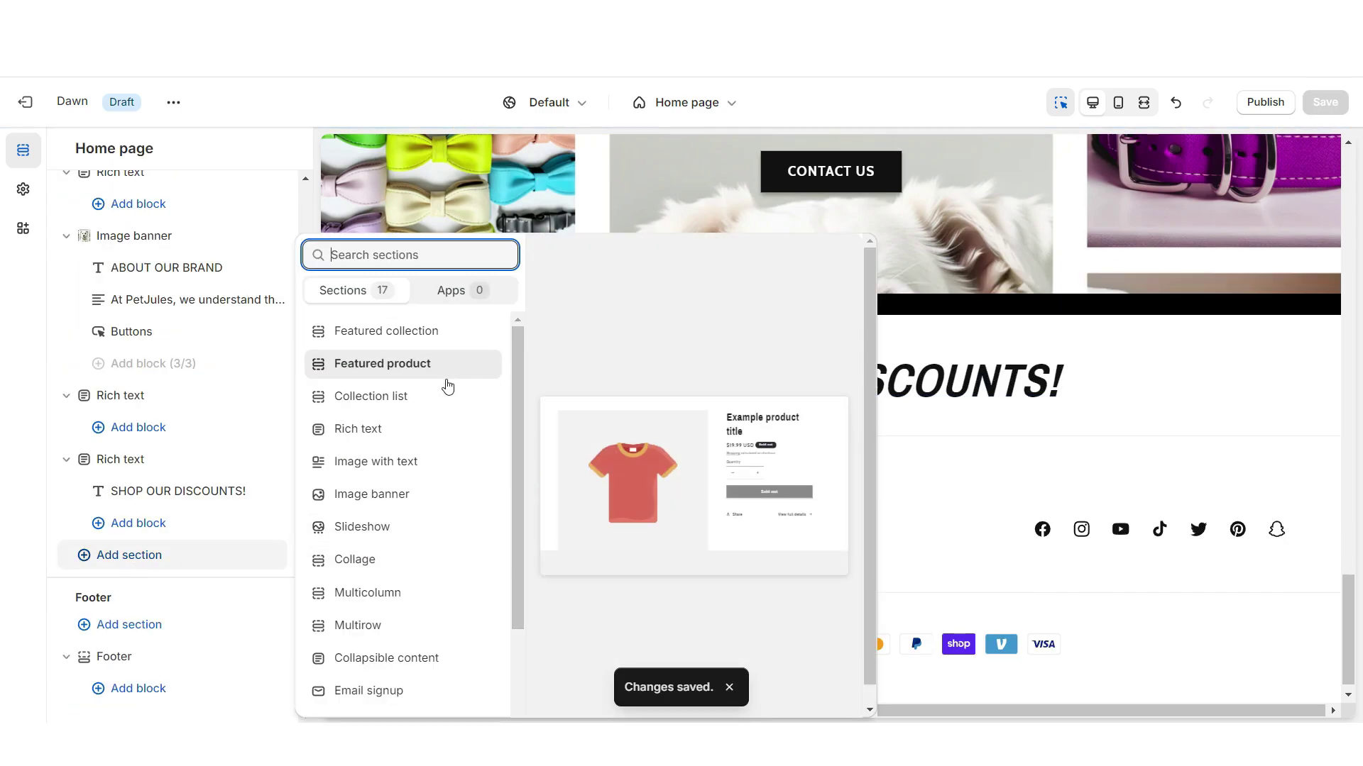
key("Escape")
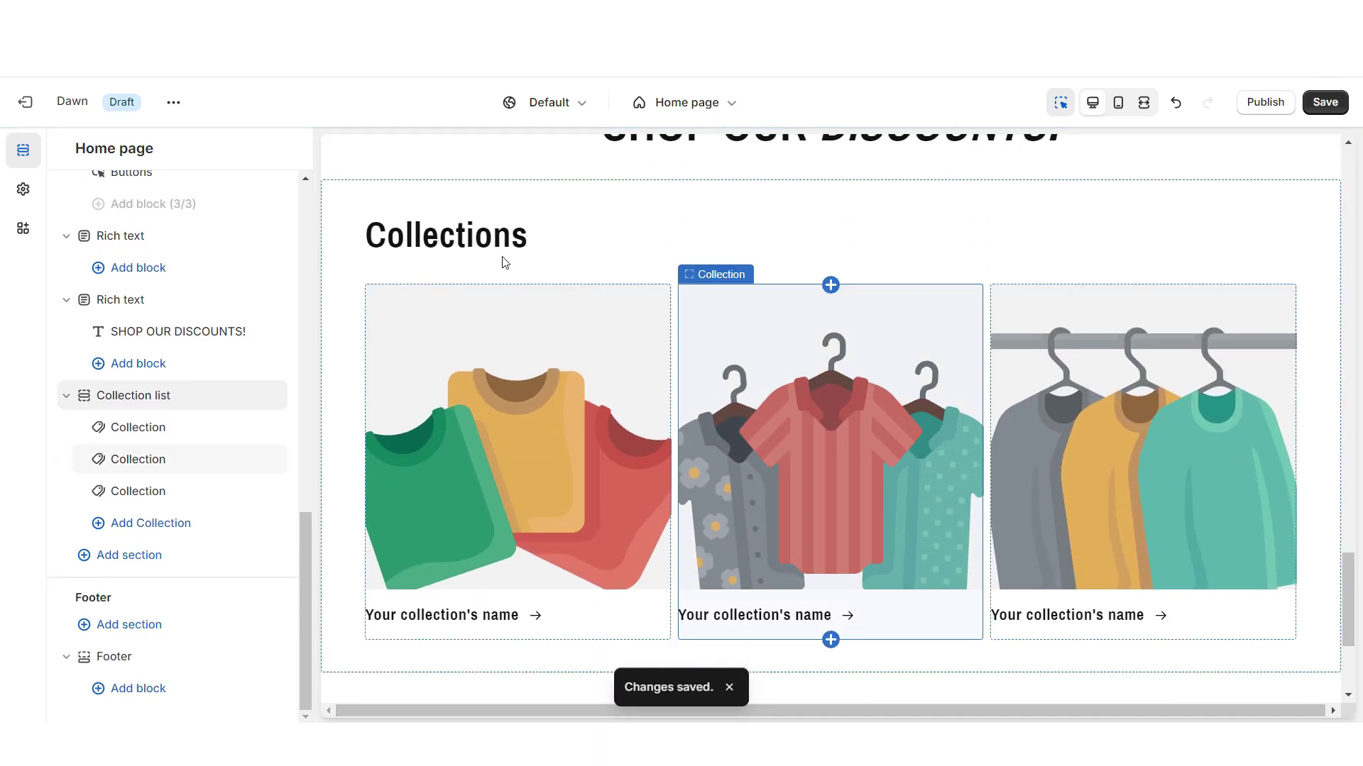
left_click(502, 259)
key("BackSpace")
- Set the collection list to 2 columns on desktop with the image ratio Adapt to image
left_click_drag(137, 526, 106, 526)
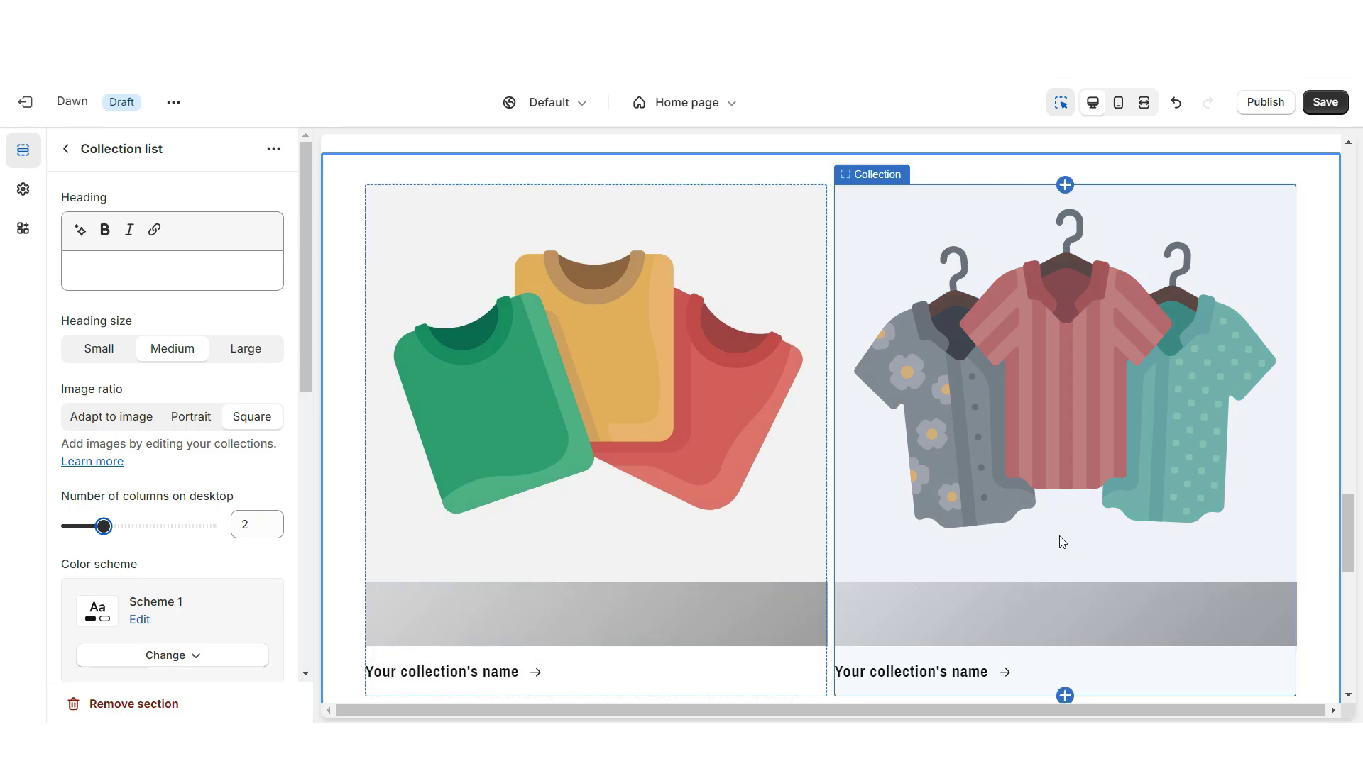
left_click(137, 526)
left_click_drag(139, 526, 104, 526)
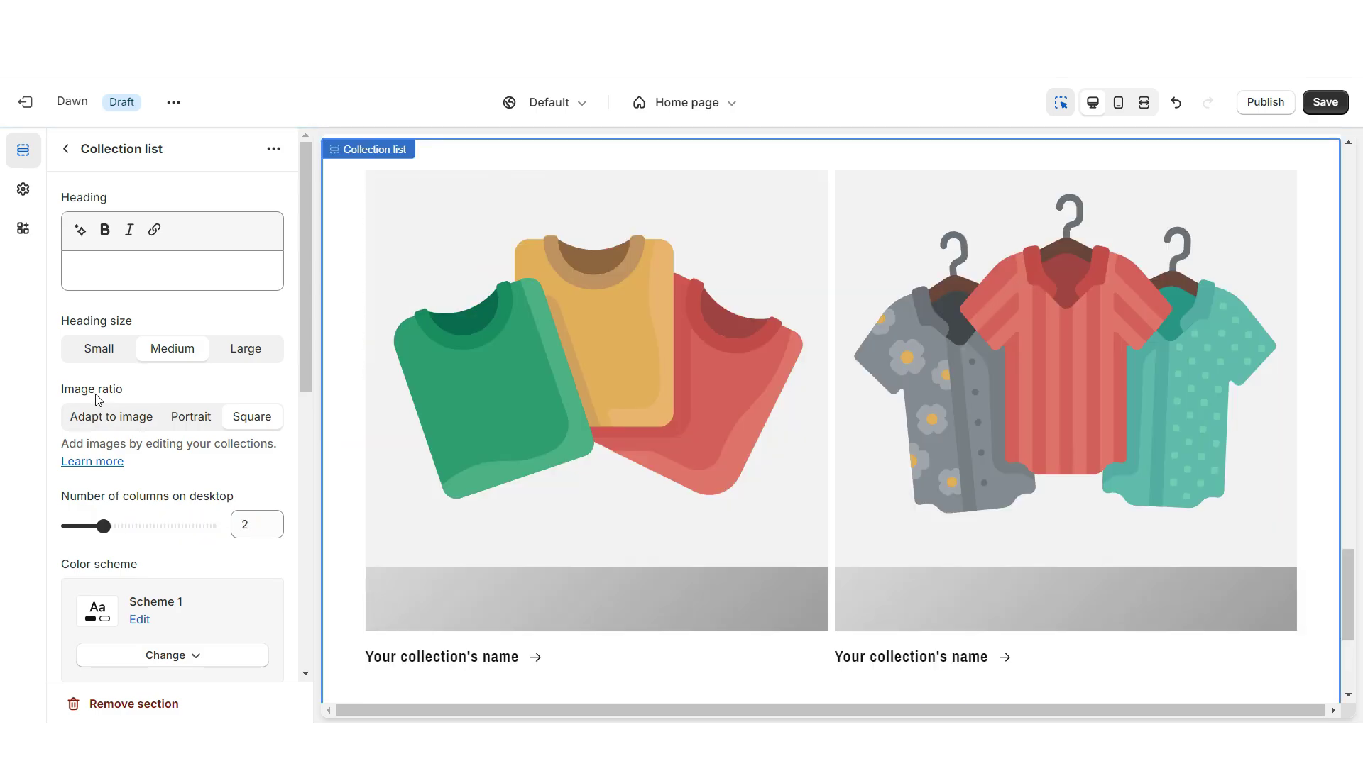
left_click(112, 417)
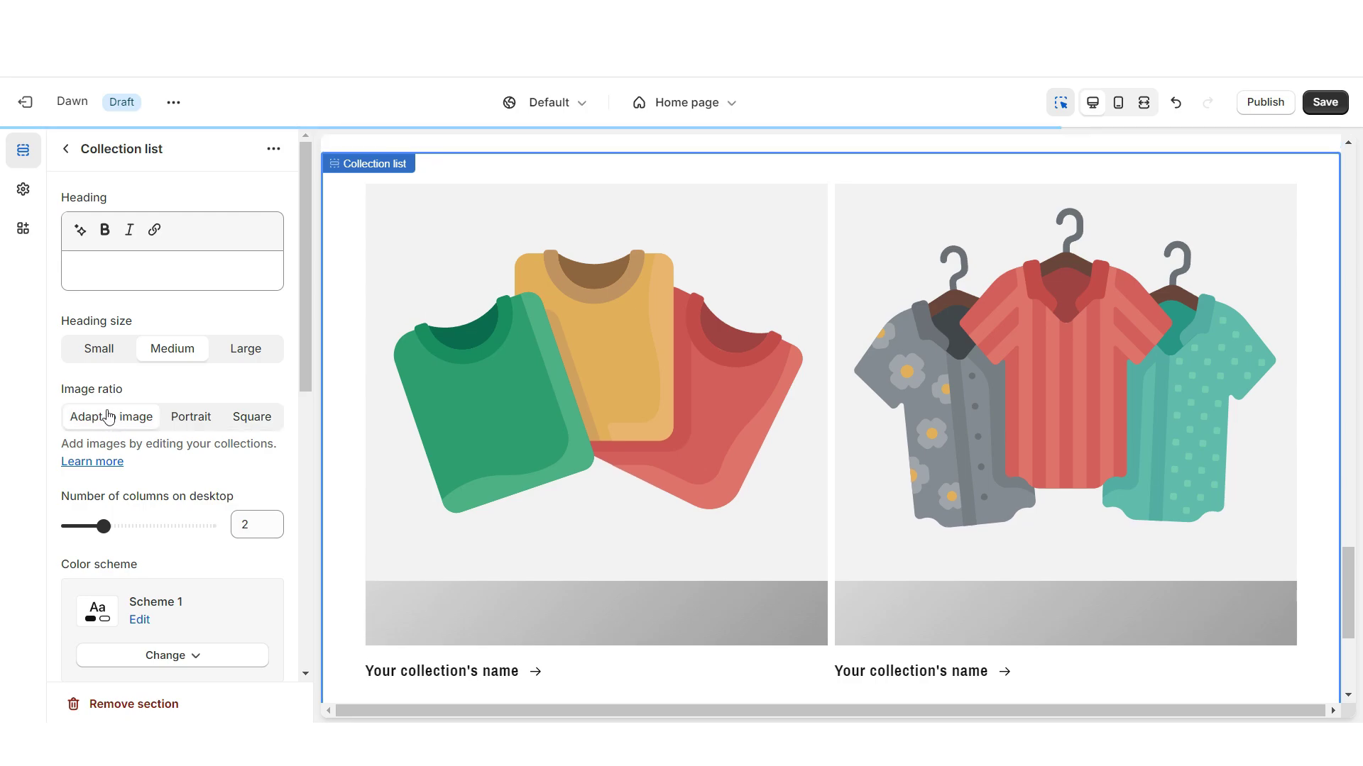
scroll(83, 401, "down", 7)
left_click(69, 376)
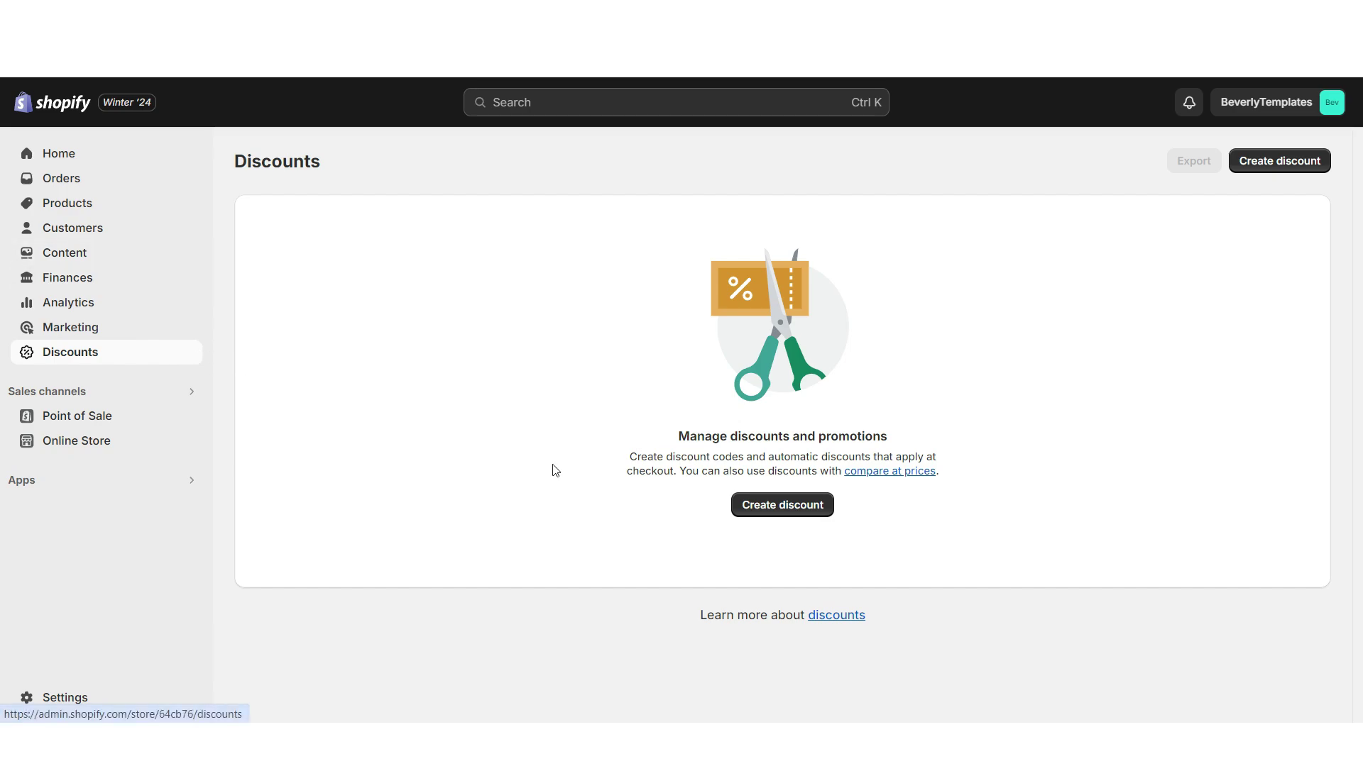
- In the Shopify admin, start a new Amount off products discount using the Automatic discount method
left_click(758, 505)
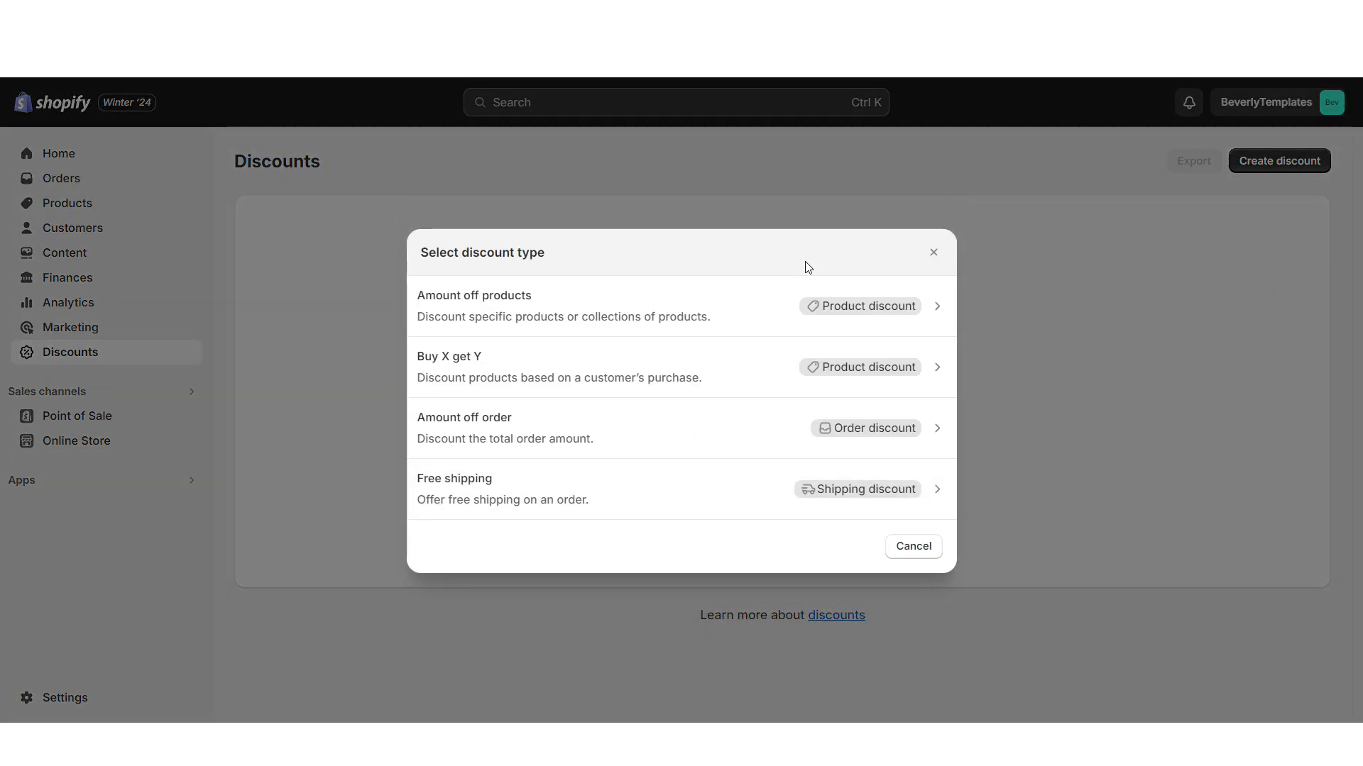
left_click(772, 307)
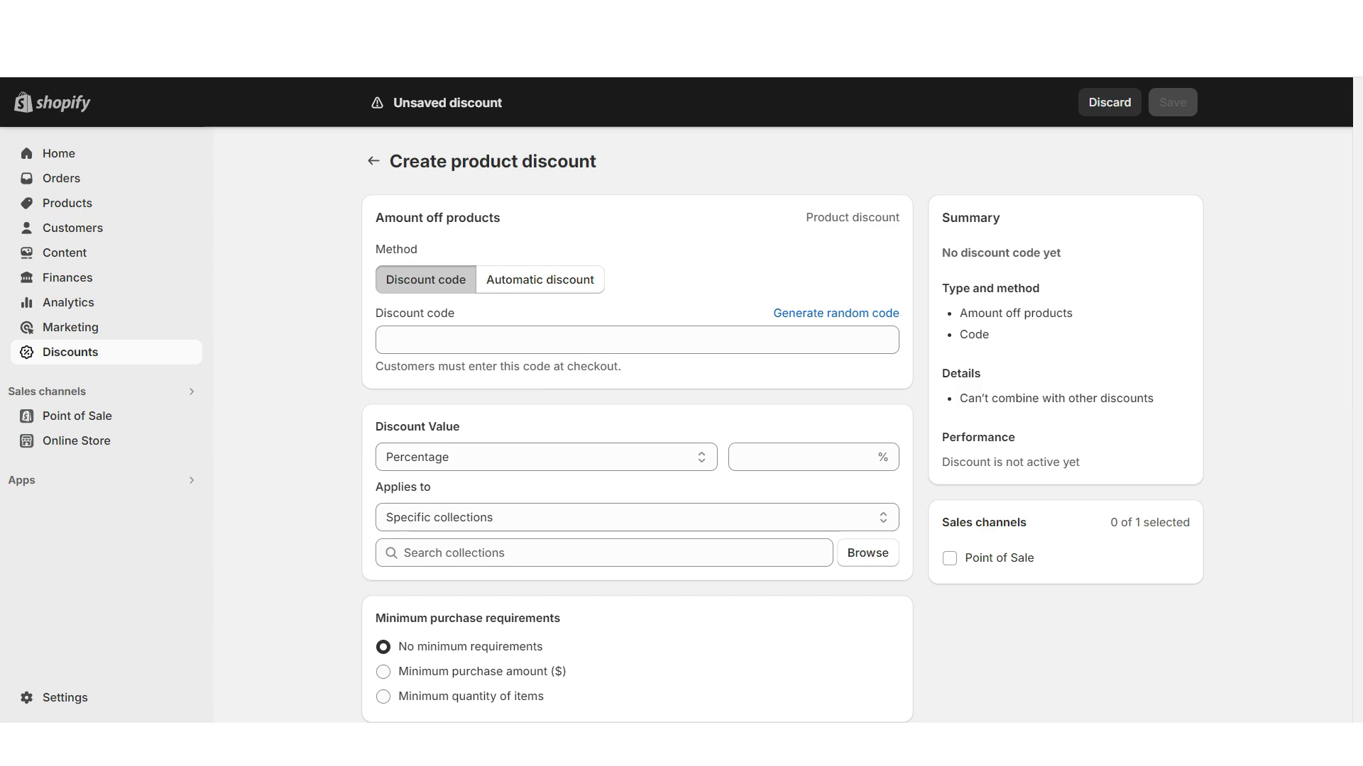
left_click(405, 338)
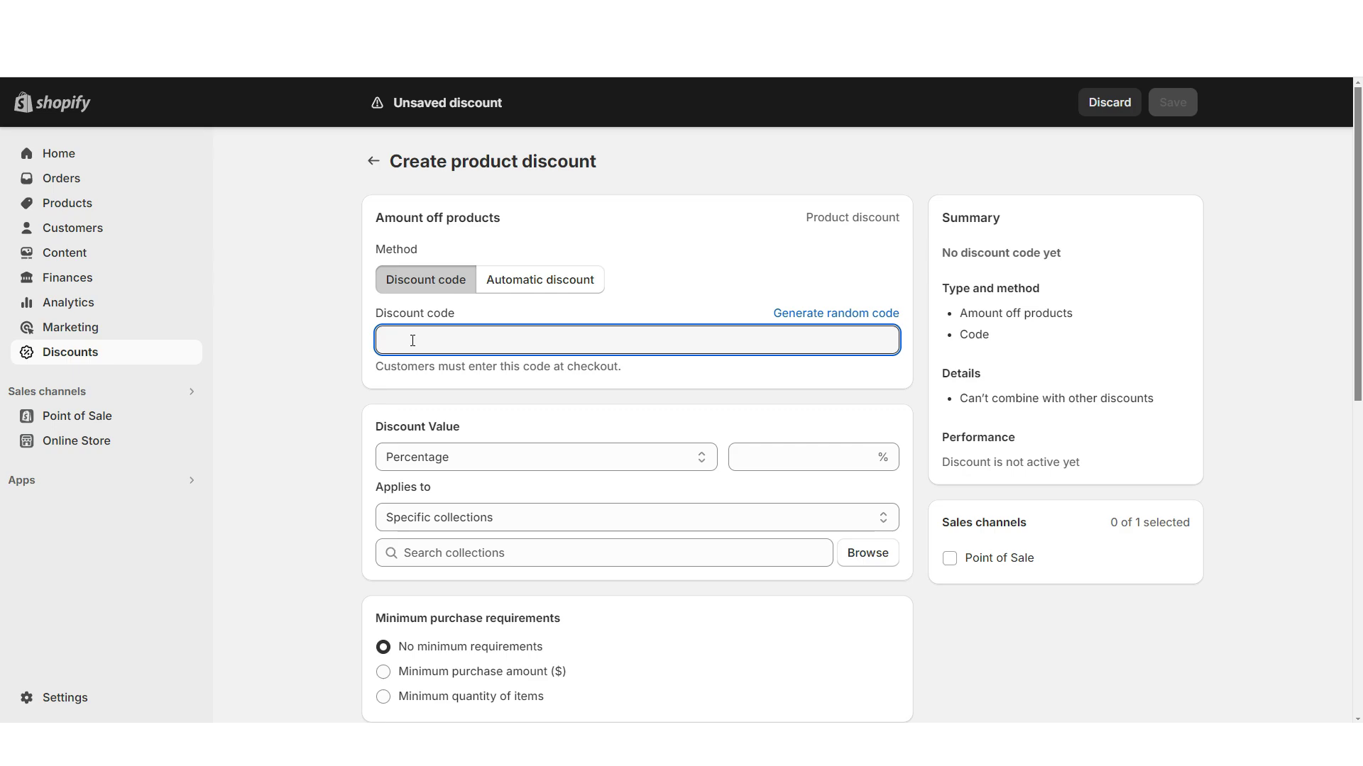
left_click(540, 279)
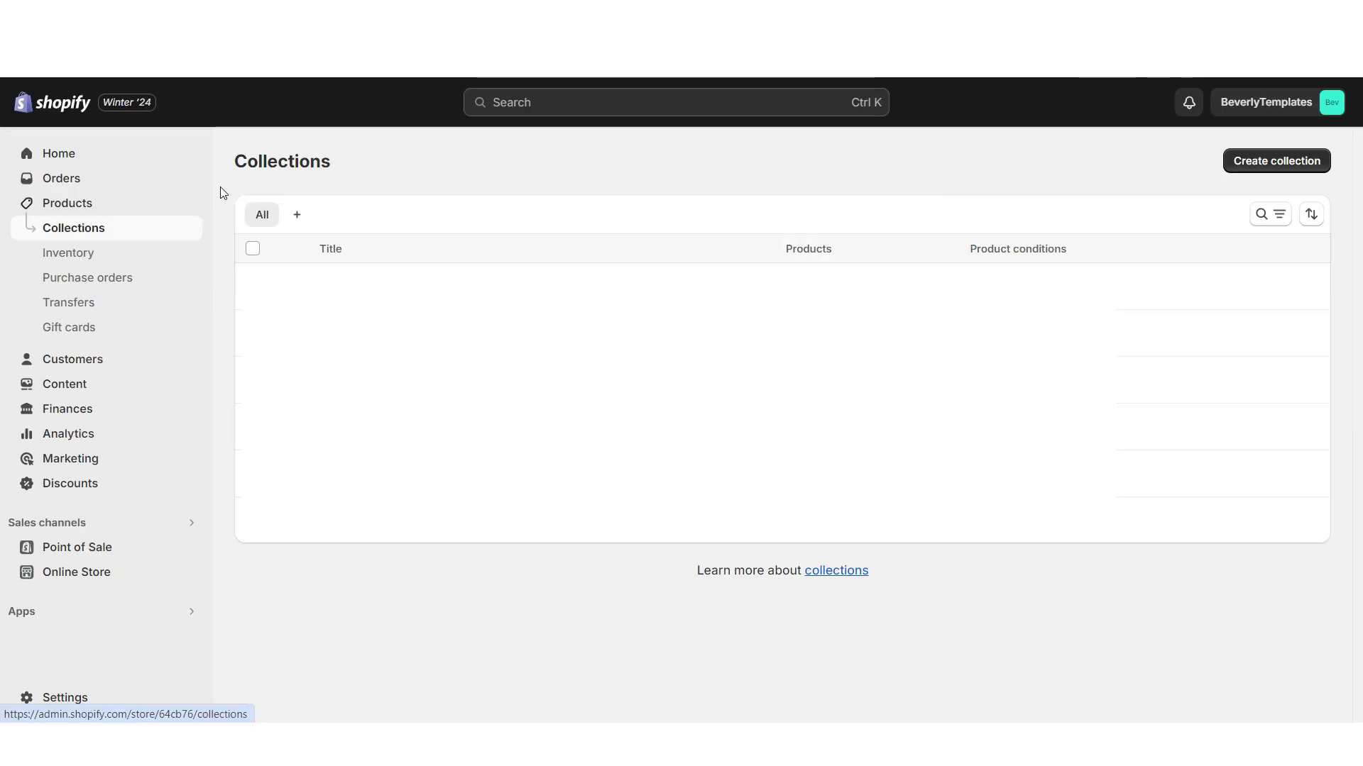
- Create a collection titled "40% Off Leashes" and apply an automatic 40% discount of the same title to it
left_click(1278, 161)
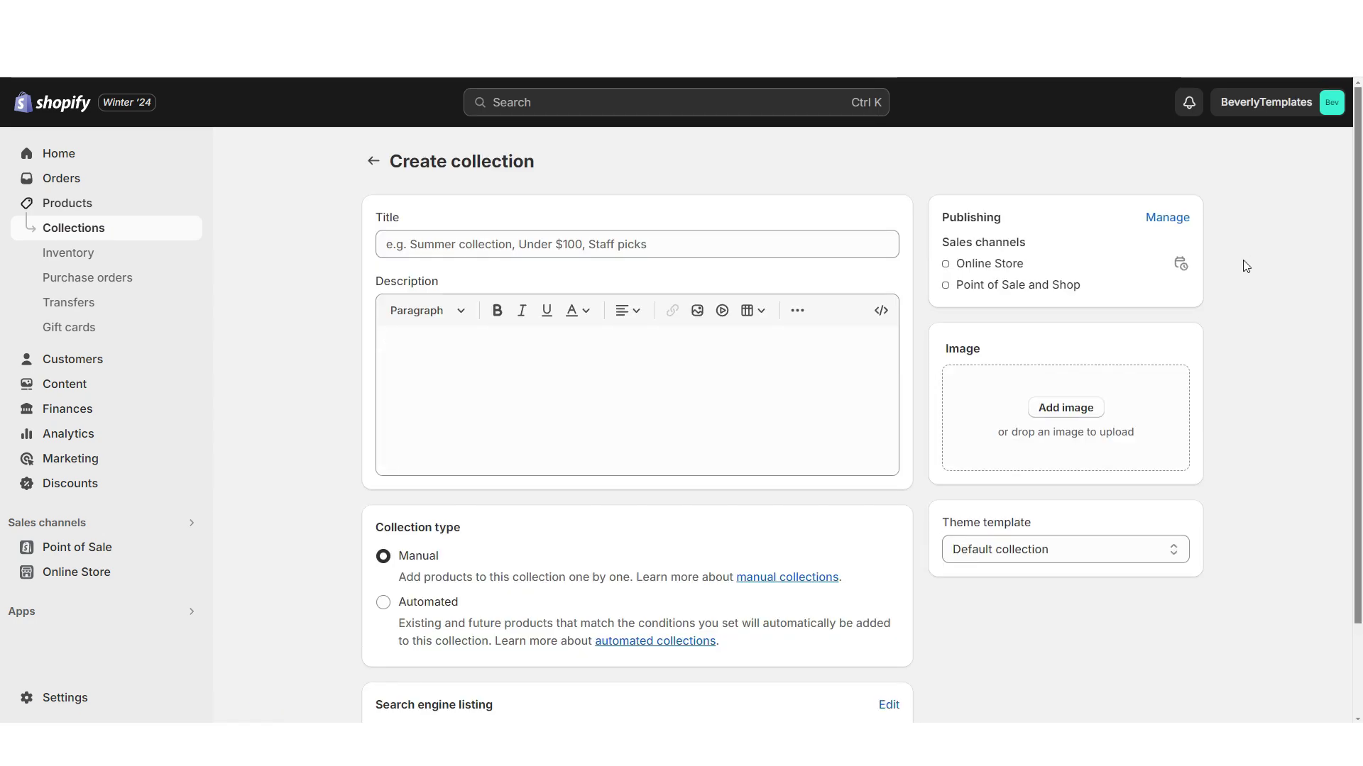
type("40% Off Leashes")
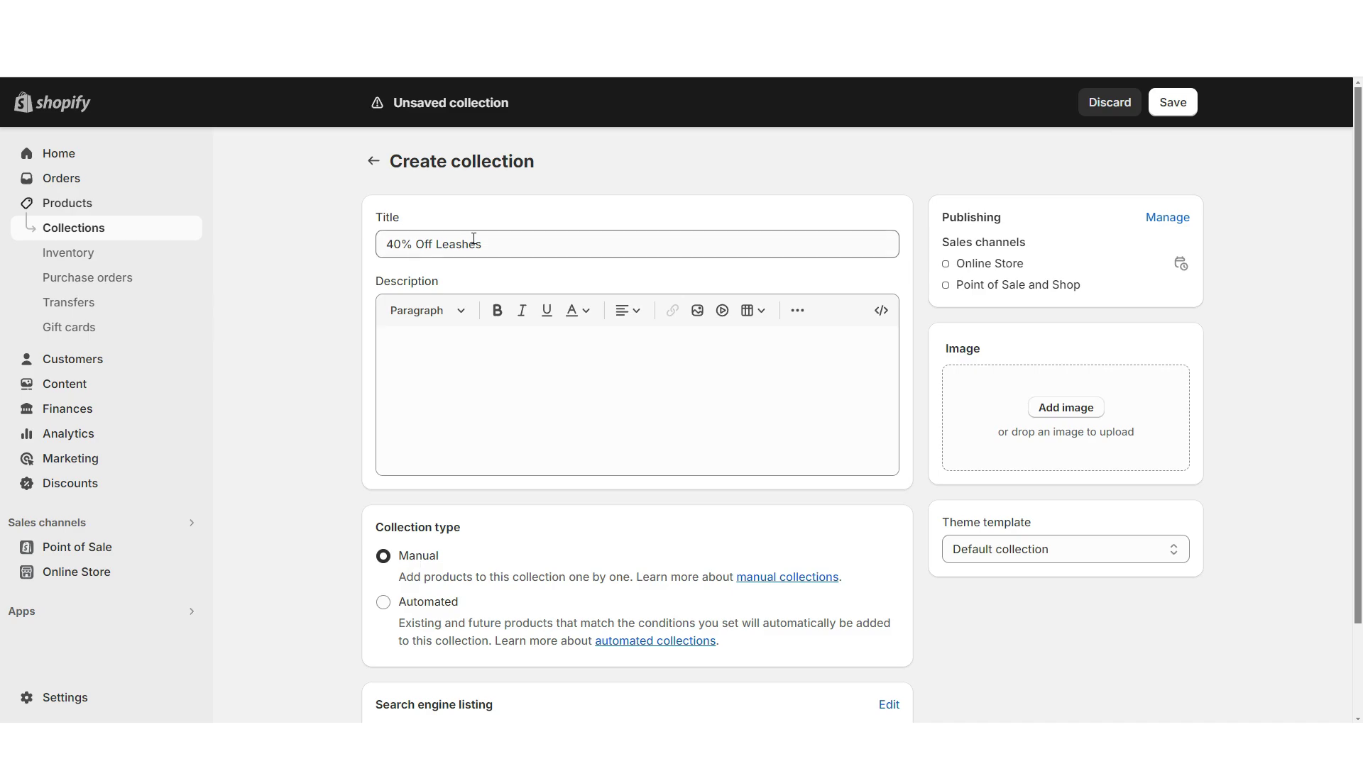
left_click(1172, 102)
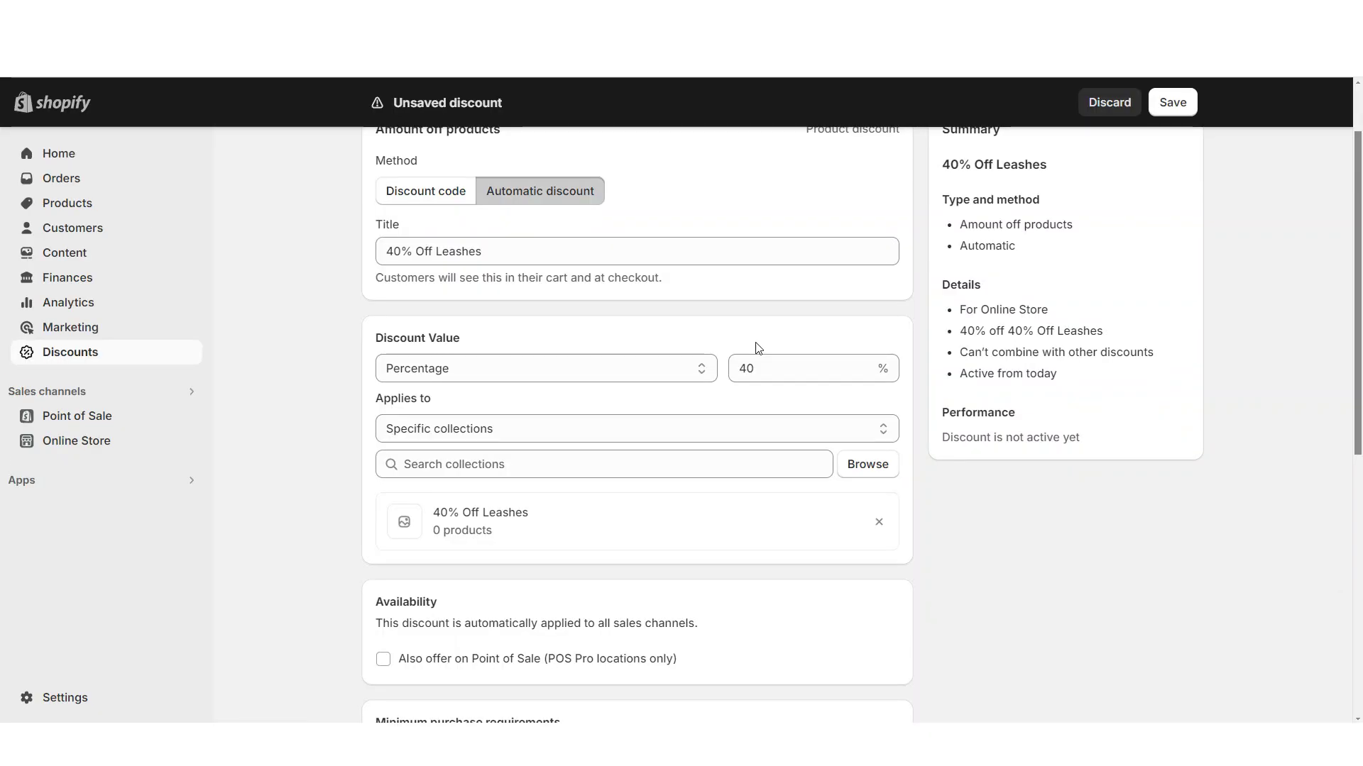
scroll(568, 298, "down", 7)
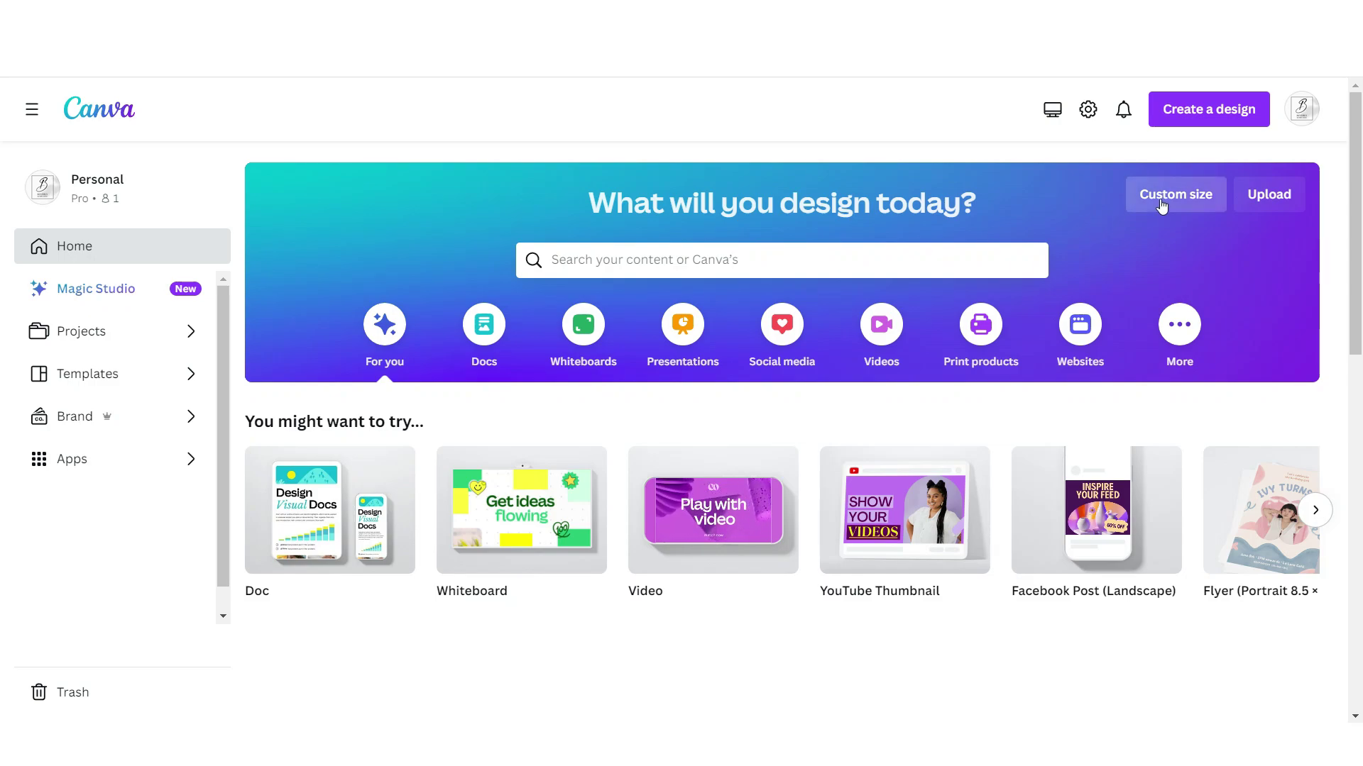
- In Canva, create a custom 5,000 × 2,000 px design titled "Discount Display Banners" and fill its background with black
left_click(1162, 204)
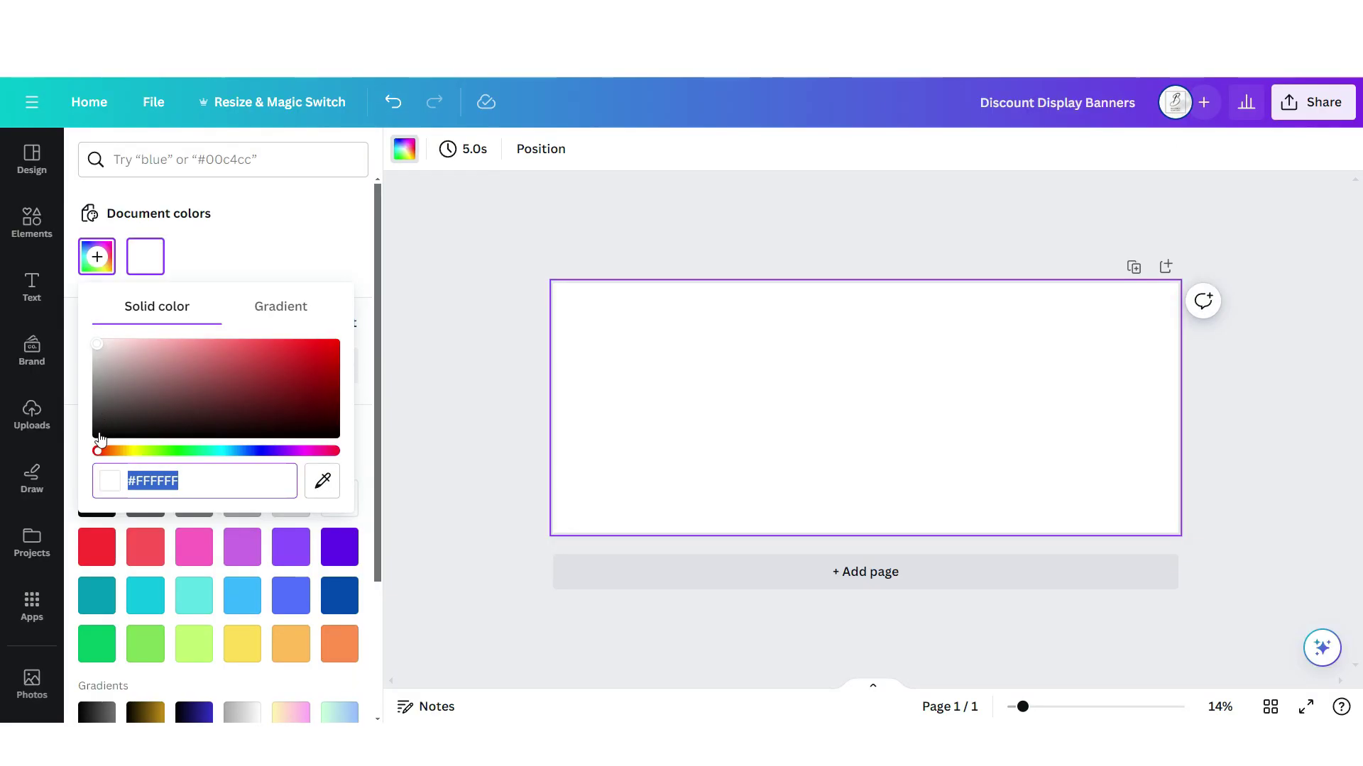
left_click(99, 433)
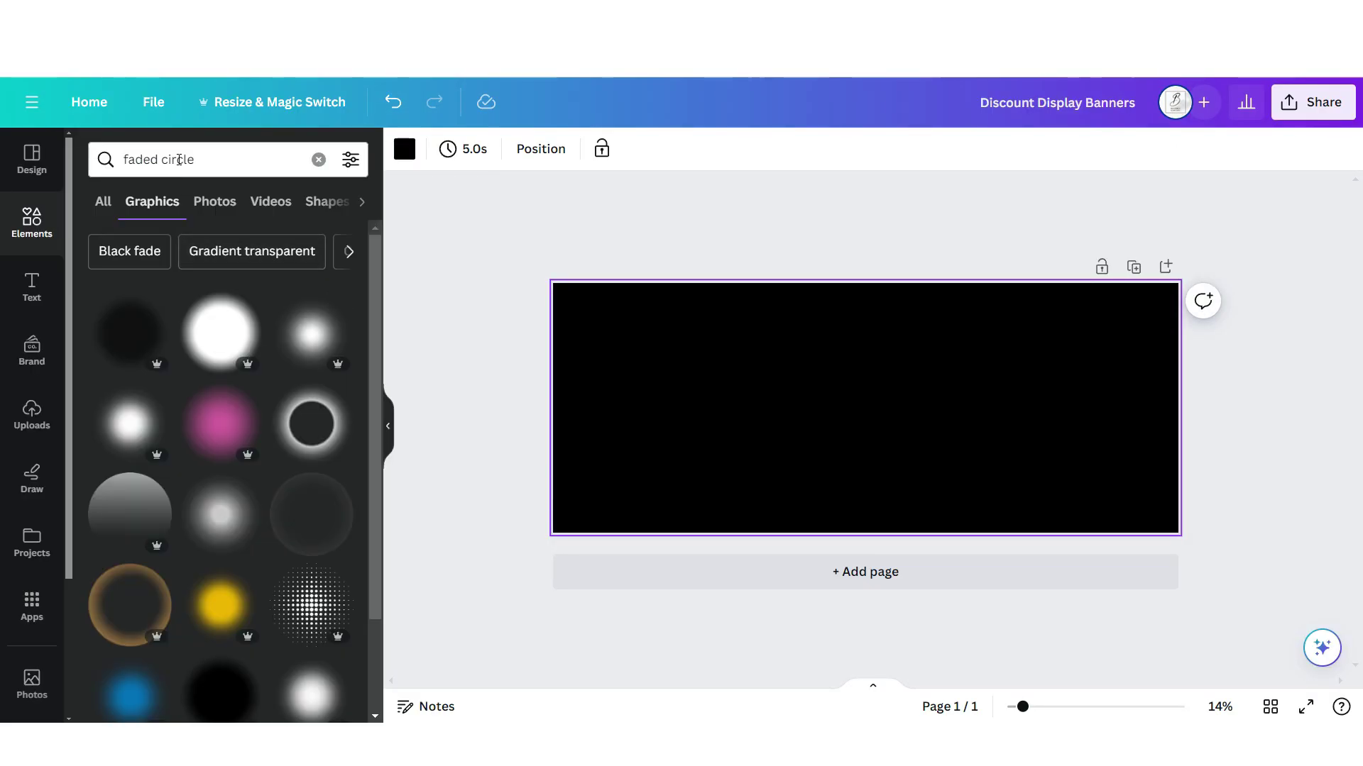
- Add a "faded circle" graphic in dark grey, enlarge it around the banner's centre, and set its transparency to 44
left_click(225, 514)
left_click_drag(856, 393, 710, 134)
key("ctrl+z")
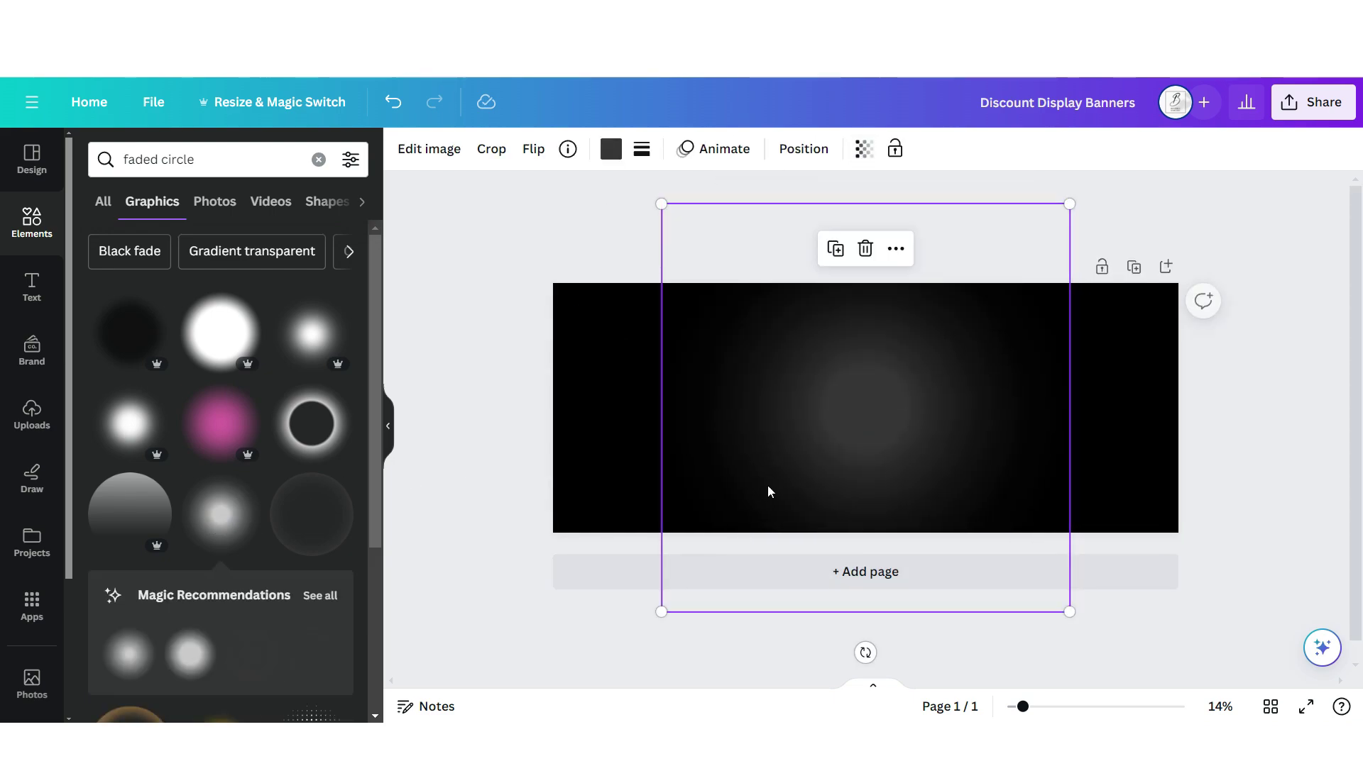
left_click(863, 151)
left_click(810, 221)
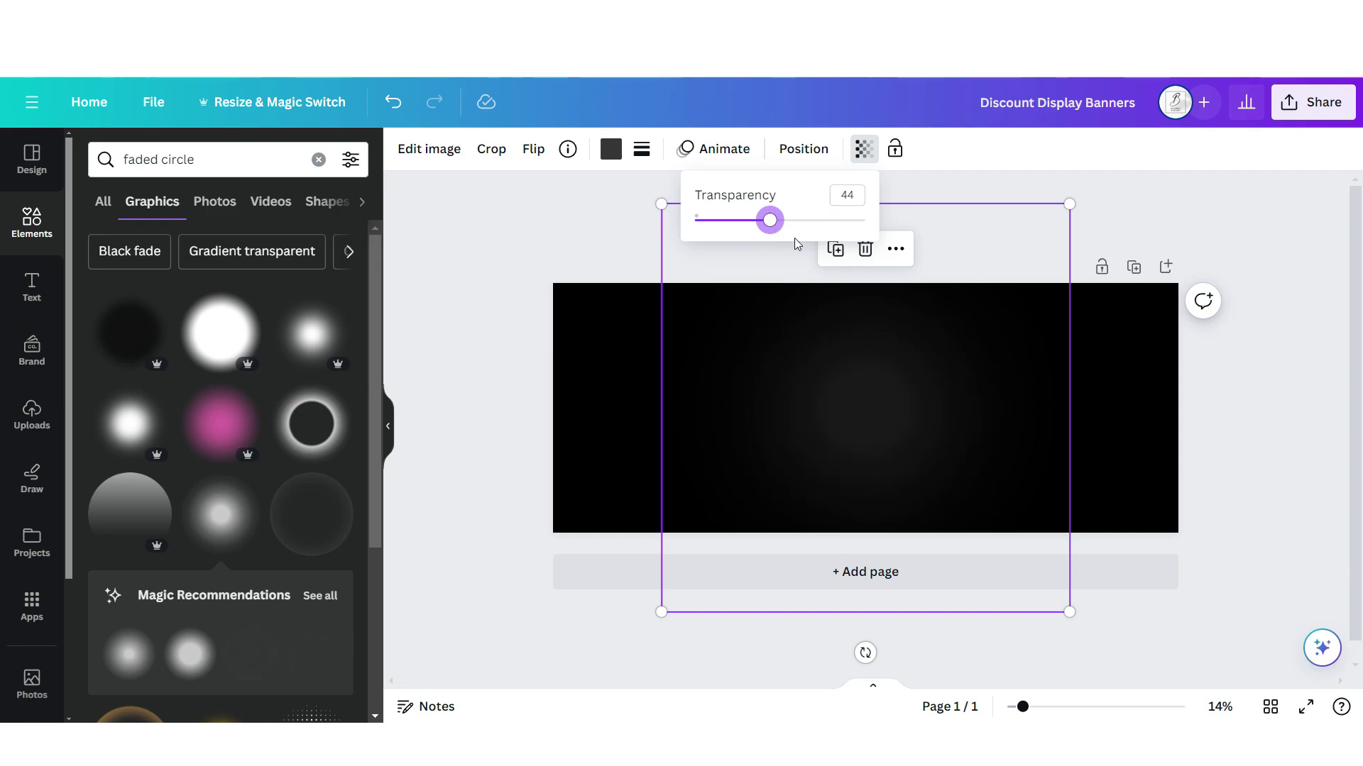
key("Escape")
- Add a large dark blue circle across the banner's lower part with white text "Up To 40% Off" and "All Vests, Harnesses & More!"
left_click(332, 265)
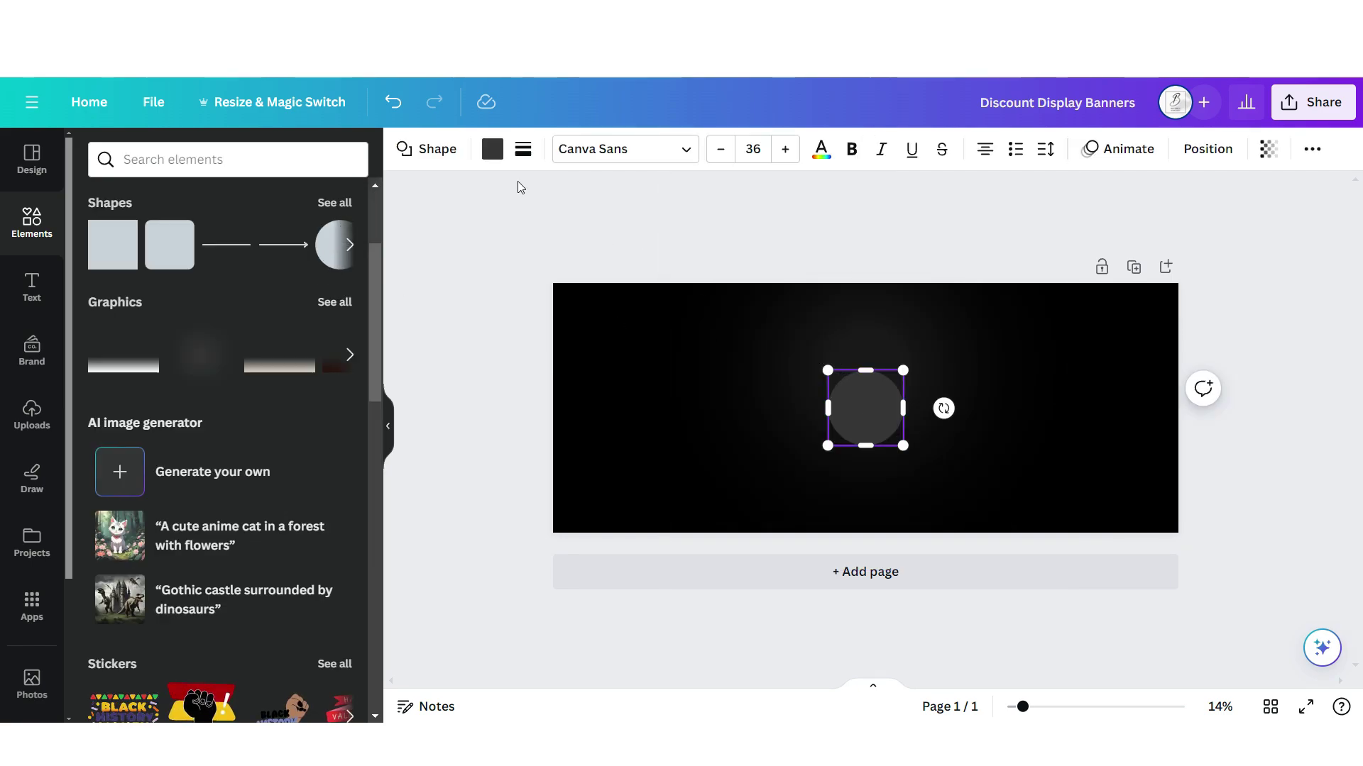
left_click(492, 149)
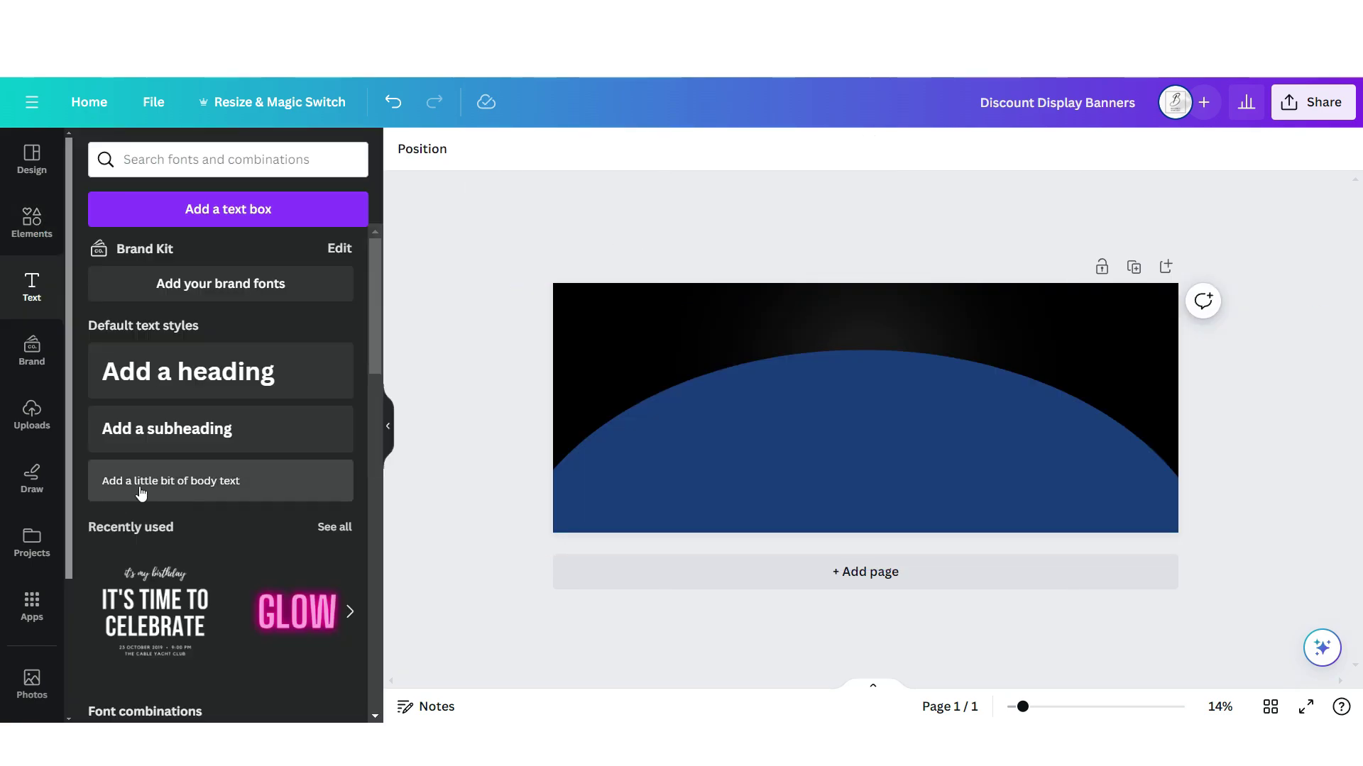
left_click(142, 490)
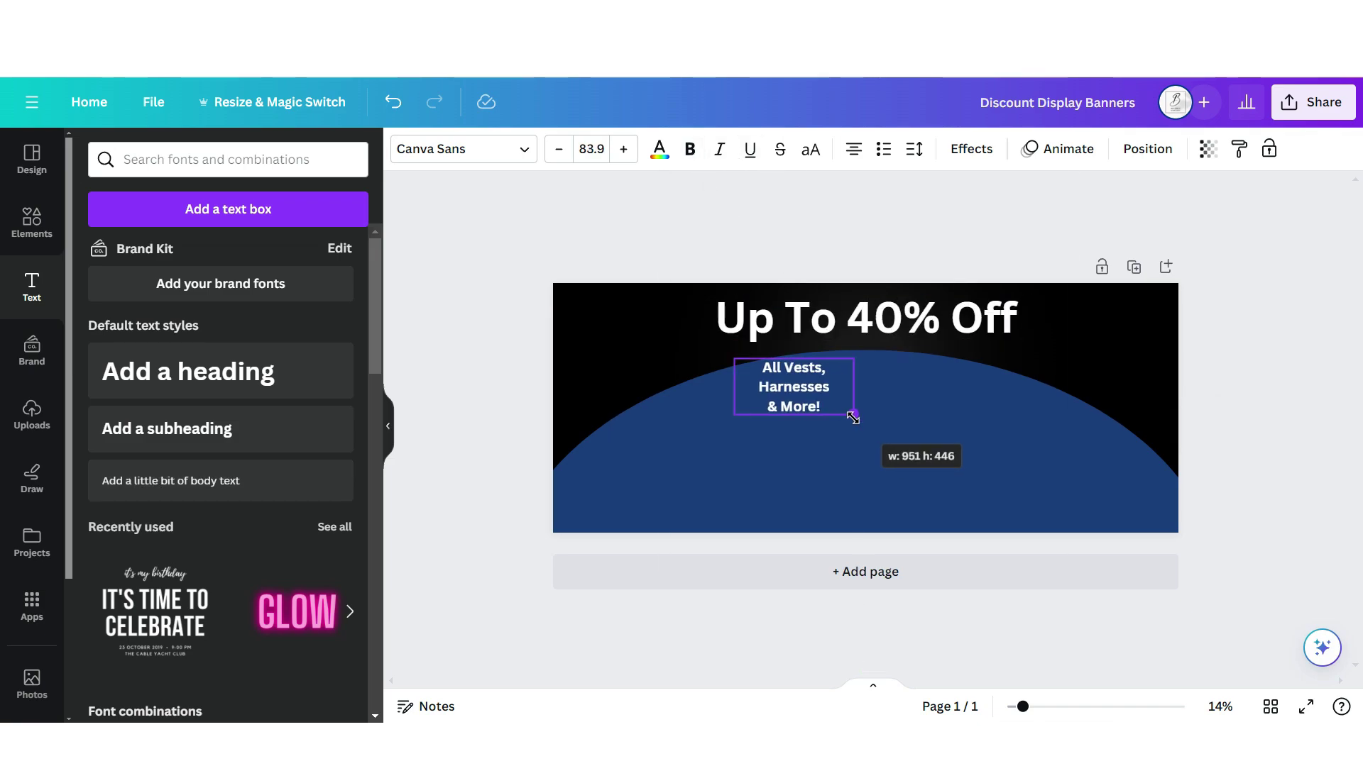
left_click_drag(852, 416, 993, 479)
- Place a small white rounded rectangle as a button shape below the "& More!" text
left_click(31, 222)
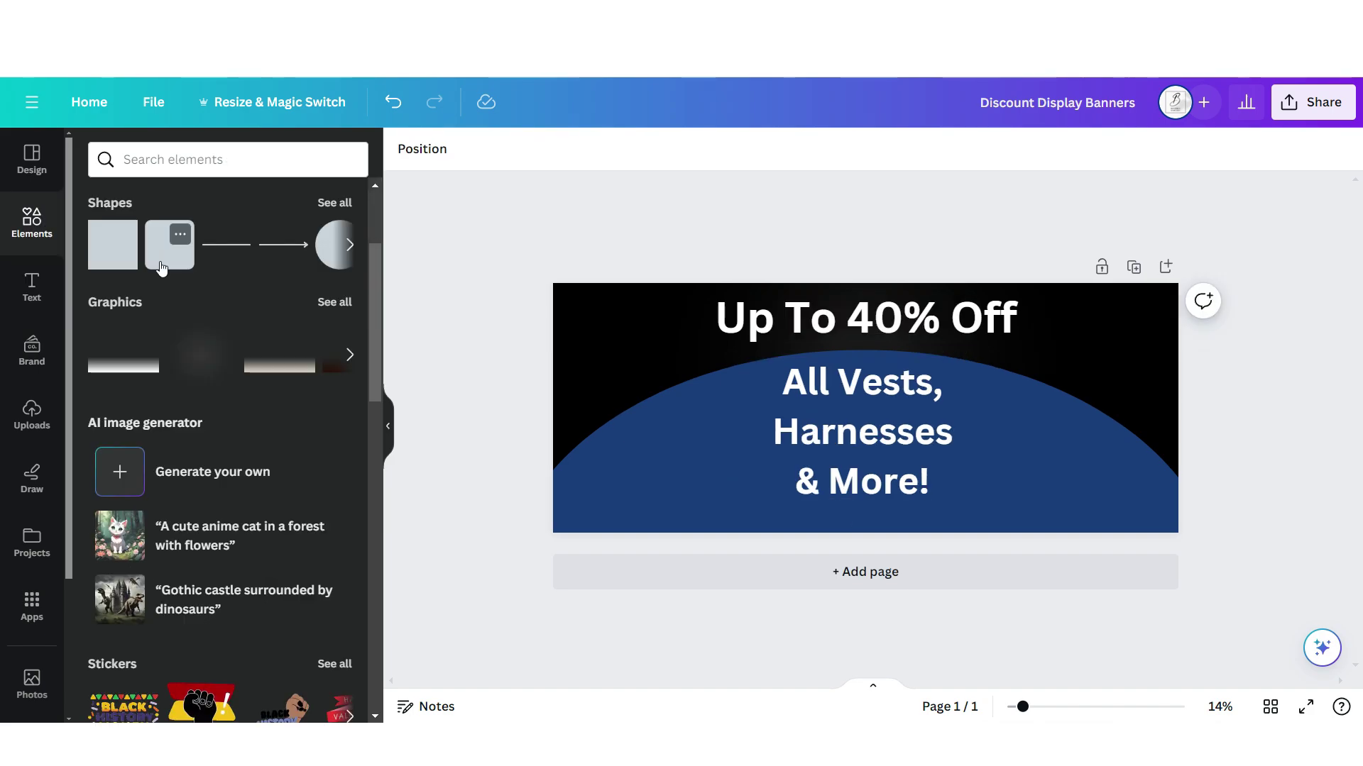
left_click(163, 265)
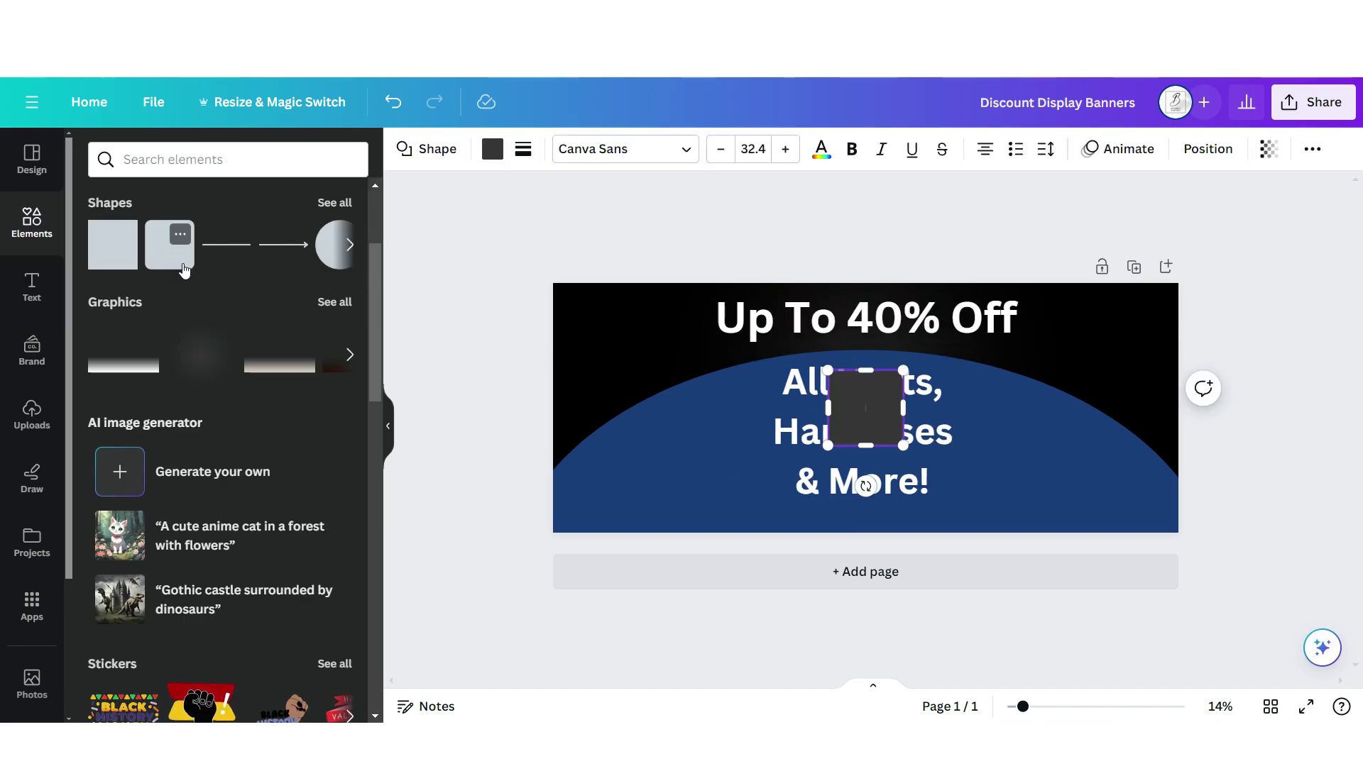
left_click_drag(845, 407, 933, 511)
left_click(492, 149)
left_click(290, 257)
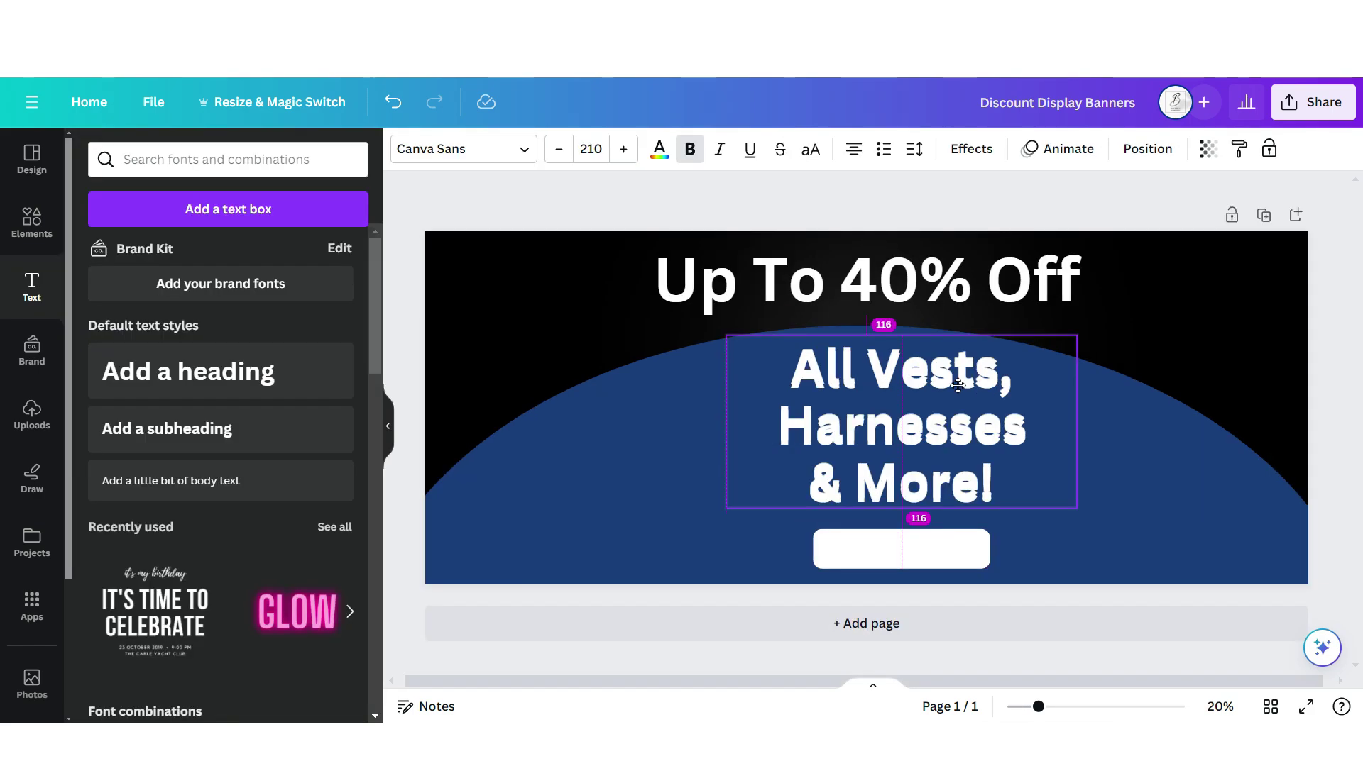
- Duplicate the banner text onto the white button shape, colour it black, and change it to "Shop Now"
key("ctrl+d")
left_click_drag(882, 389, 958, 546)
left_click(659, 148)
left_click(143, 255)
type("Shop Now")
key("Escape")
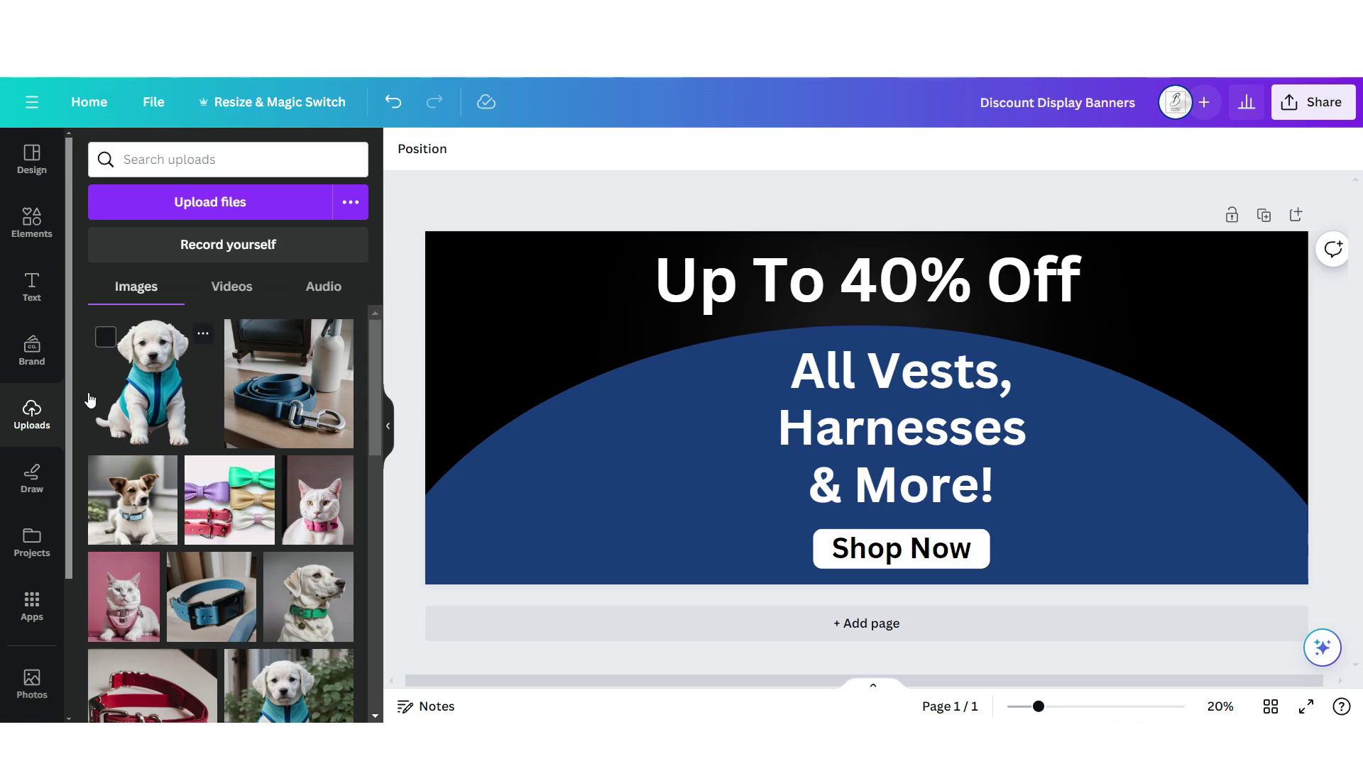
- Add the uploaded cutout of the puppy in the teal vest, place it beside the banner text, and scale it down slightly
left_click(132, 390)
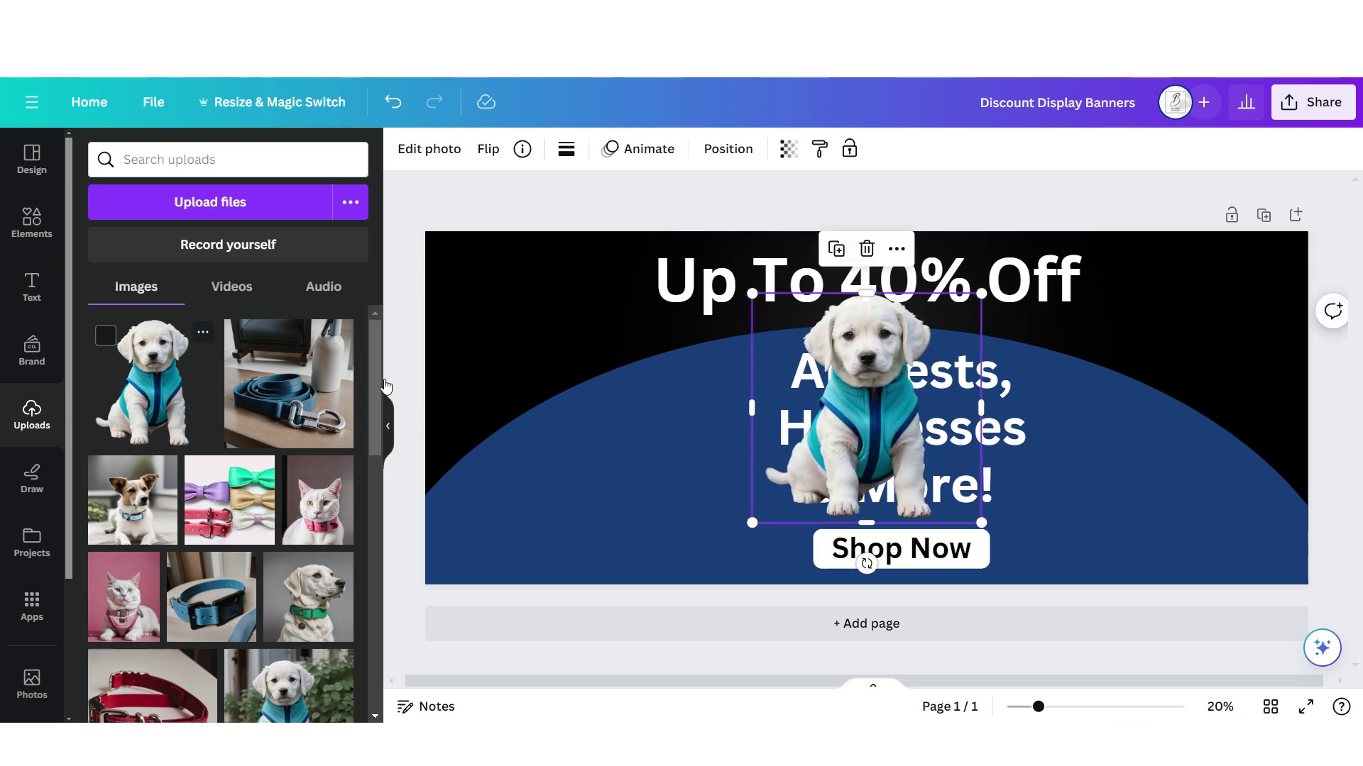
left_click_drag(879, 390, 739, 433)
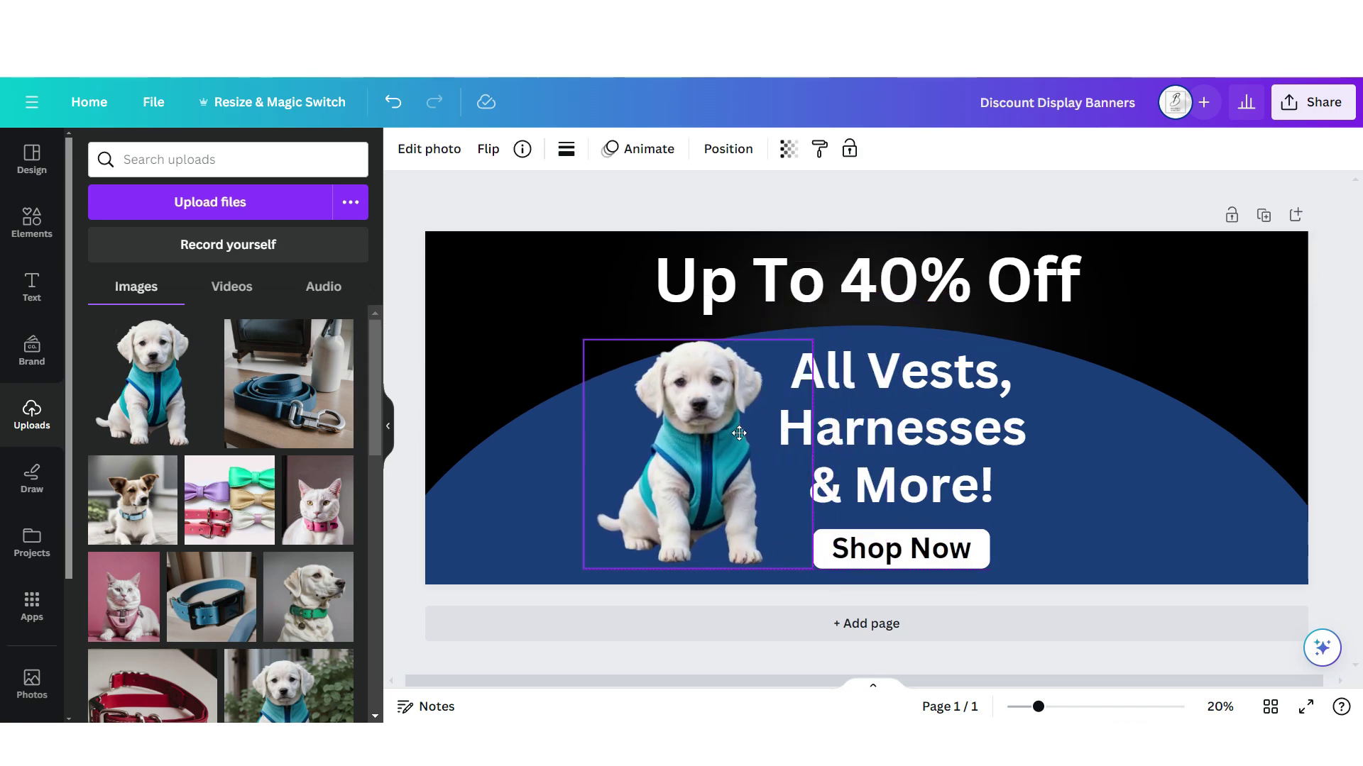
left_click_drag(584, 341, 596, 363)
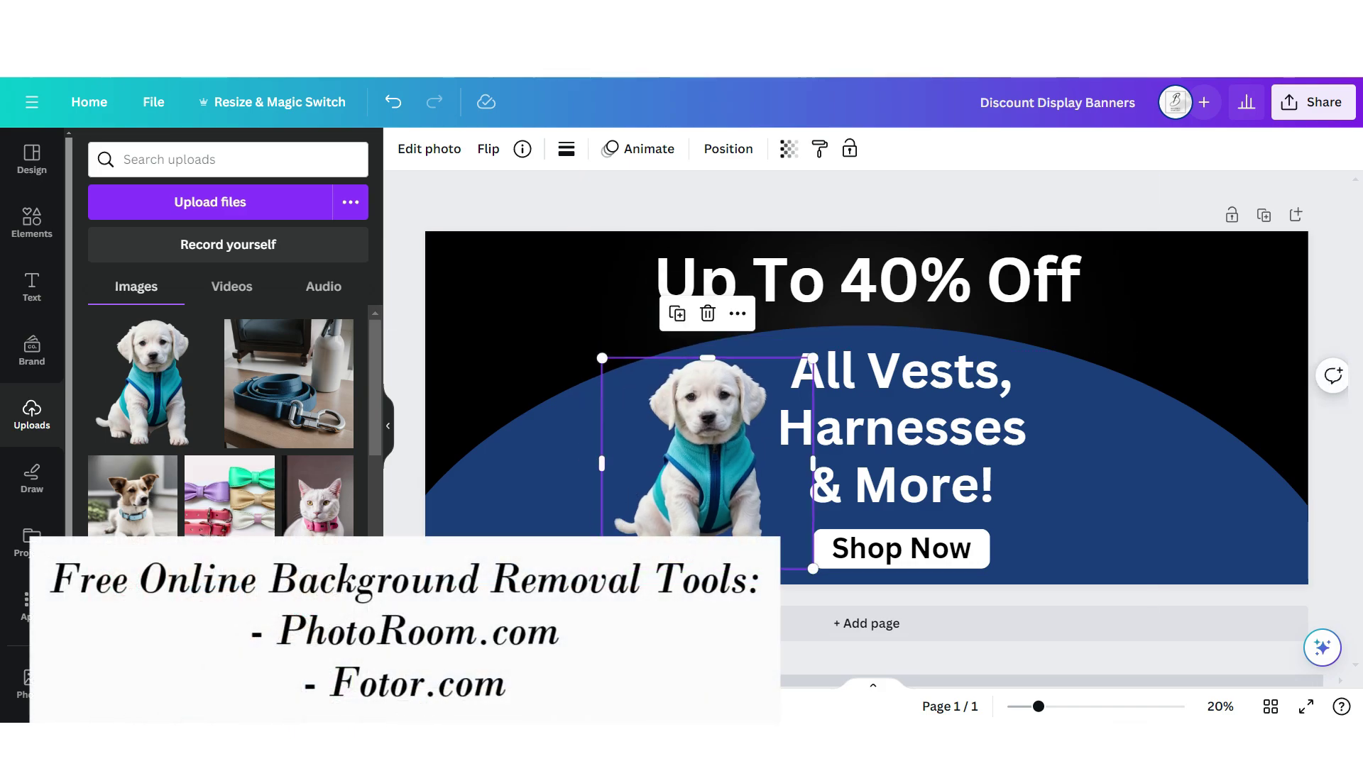
- Duplicate the page as a "2 For $20" dog and cat beds banner, and download page 1 as a PNG
left_click(1263, 215)
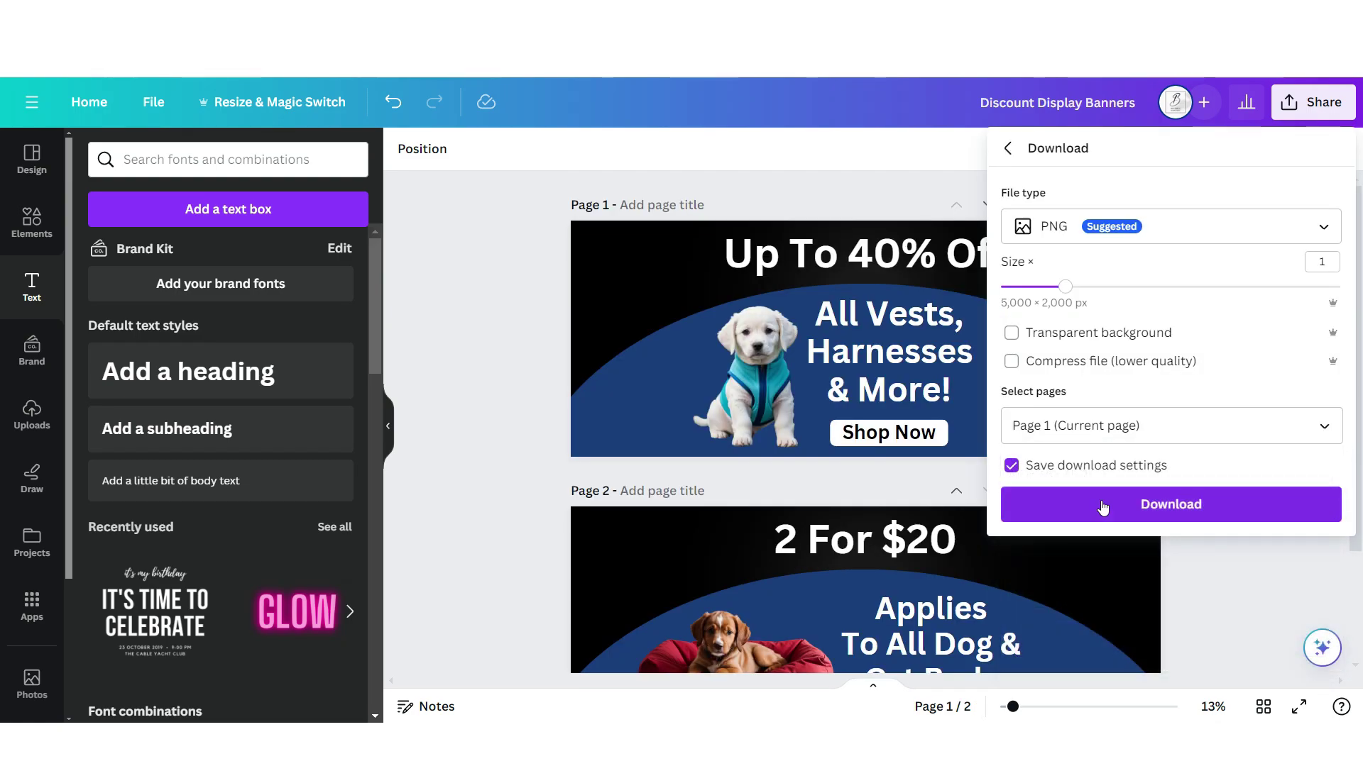
left_click(1102, 506)
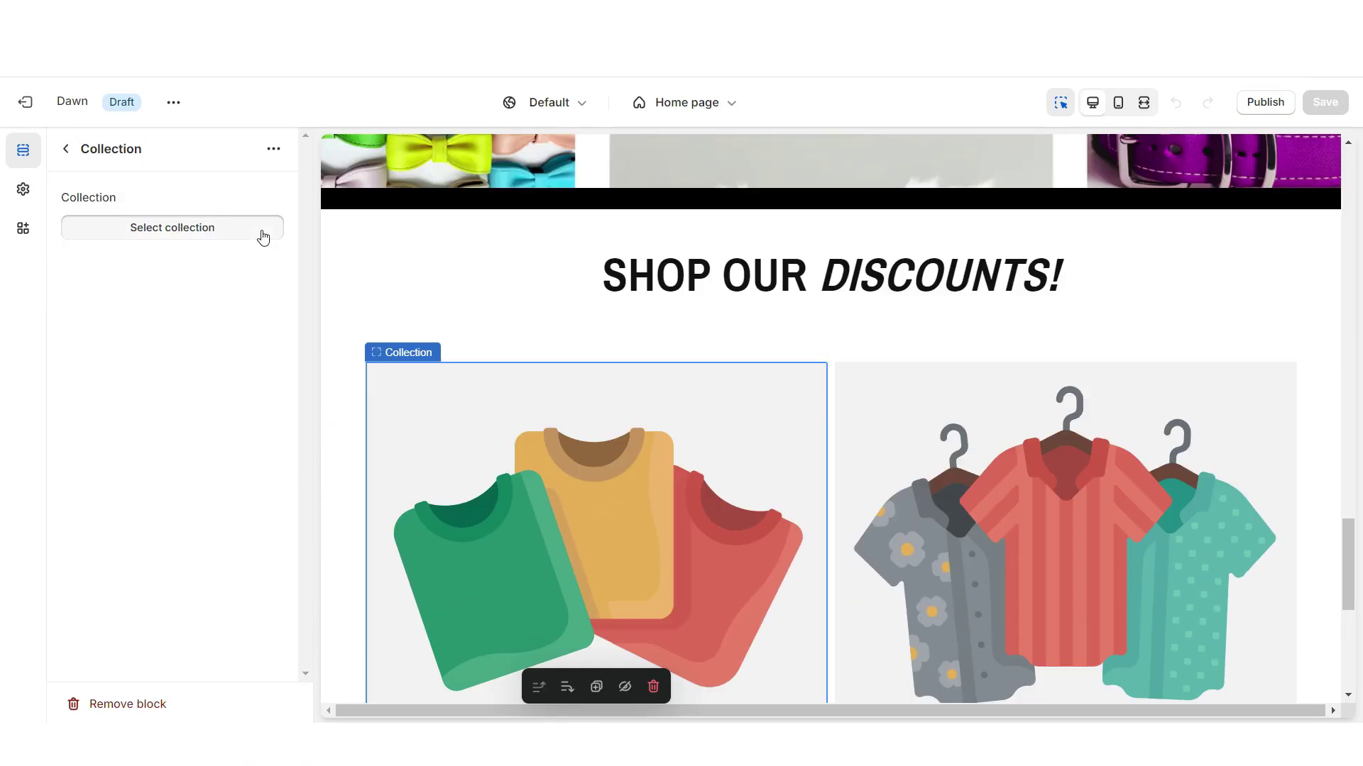
- In the Shopify theme editor, select a collection for the discount list's first block and preview the home page
left_click(262, 234)
left_click(281, 291)
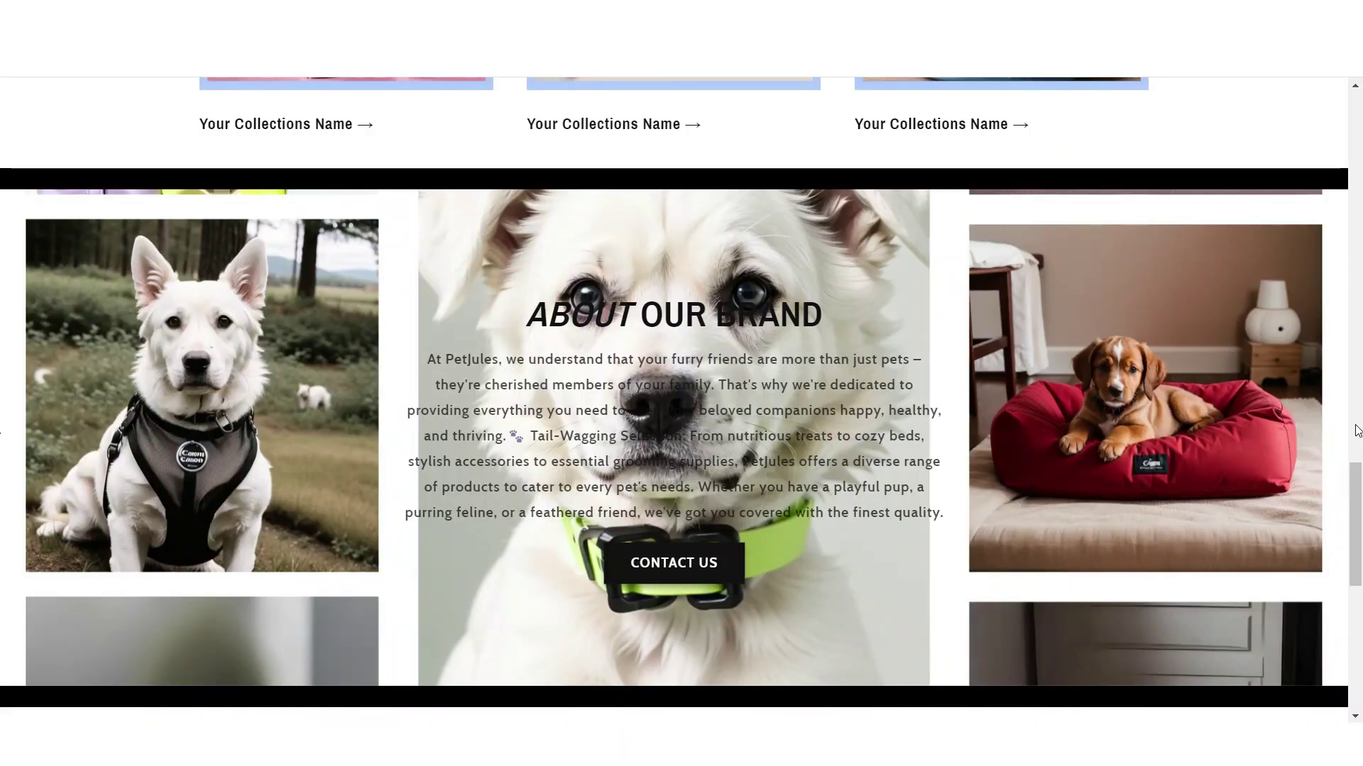
scroll(1356, 431, "down", 5)
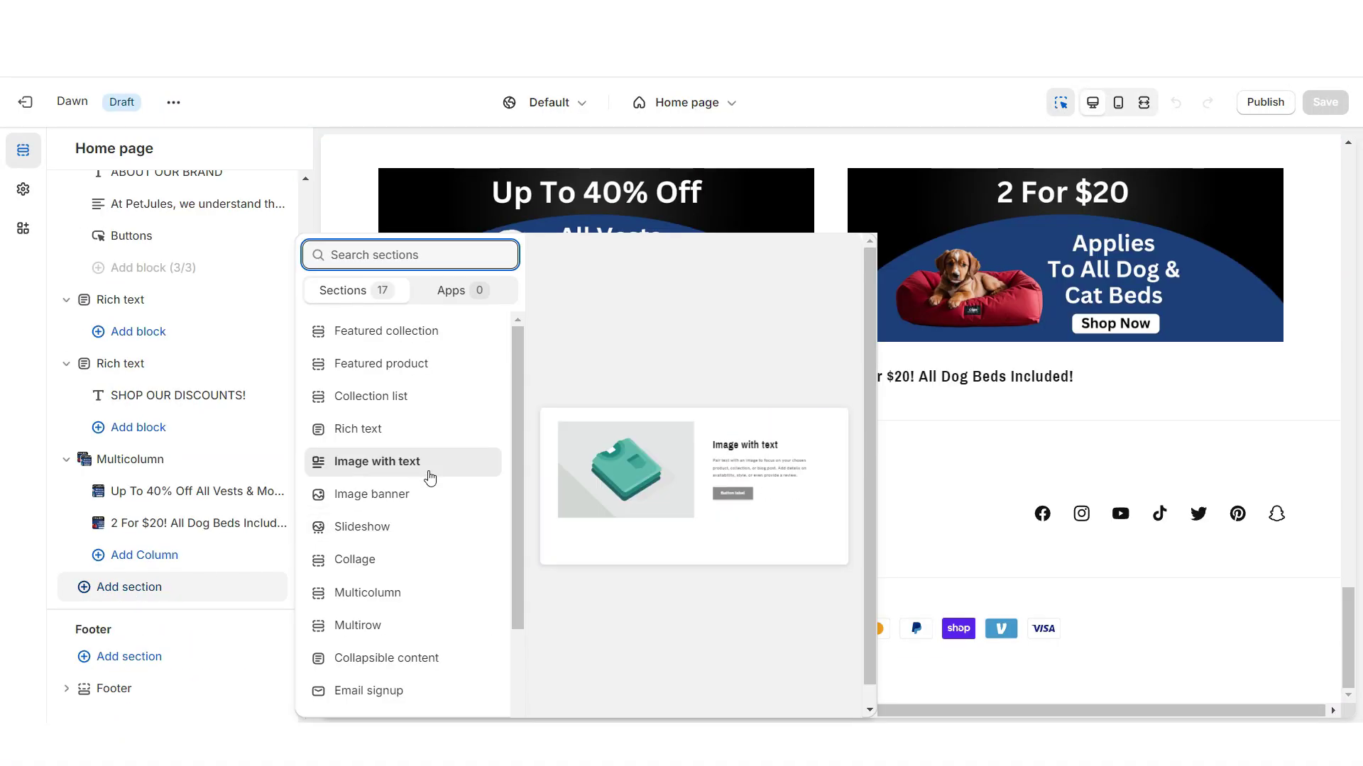
- Add an Image banner section below the discounts Multicolumn section and set its heading to "UP TO 50% OFF"
key("Escape")
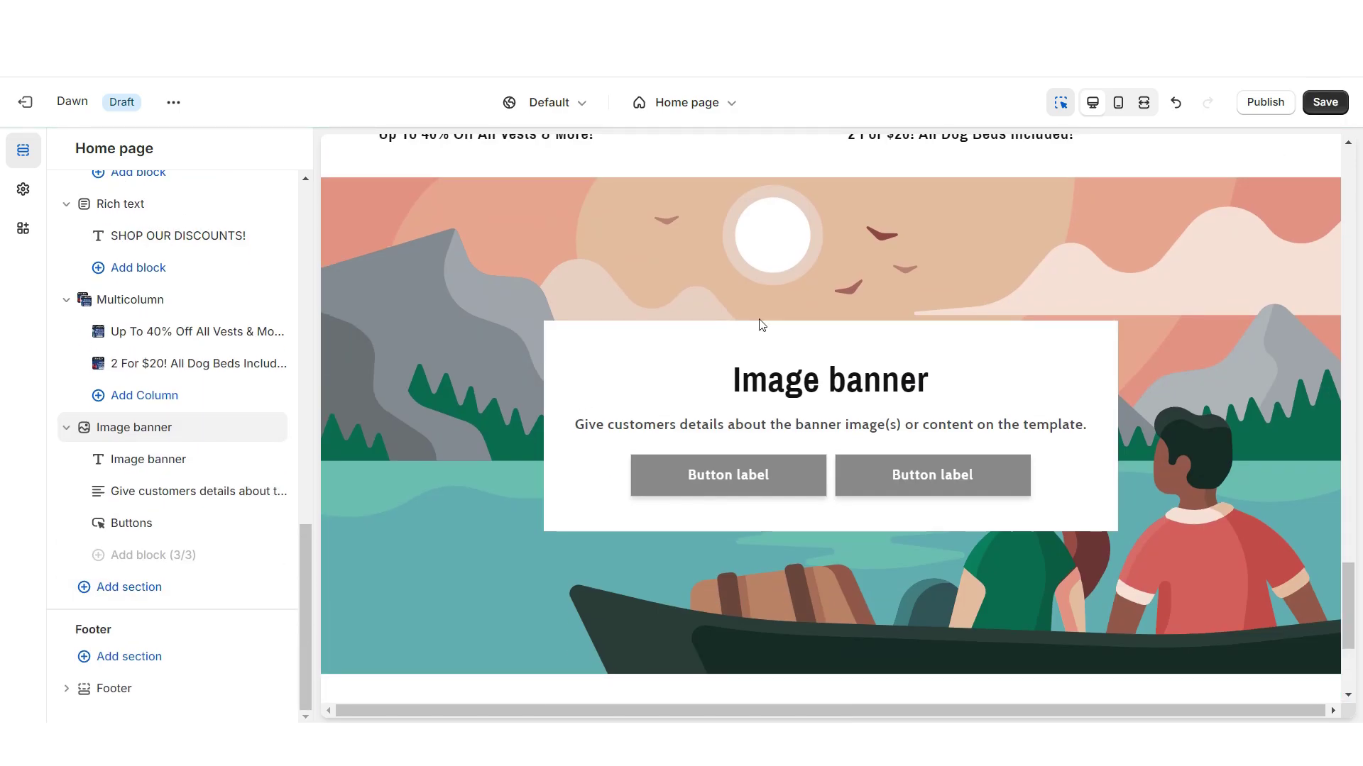
left_click(760, 341)
triple_click(107, 270)
right_click(122, 286)
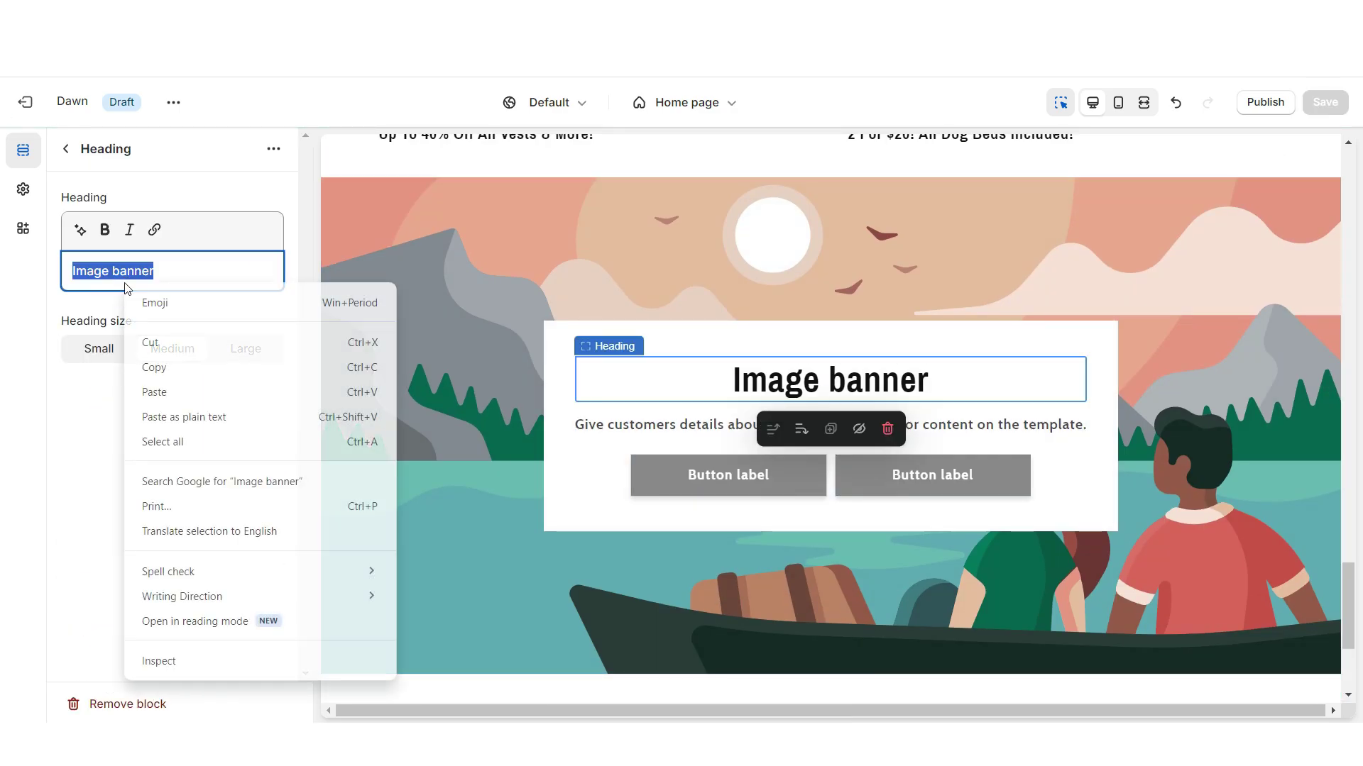
left_click(173, 394)
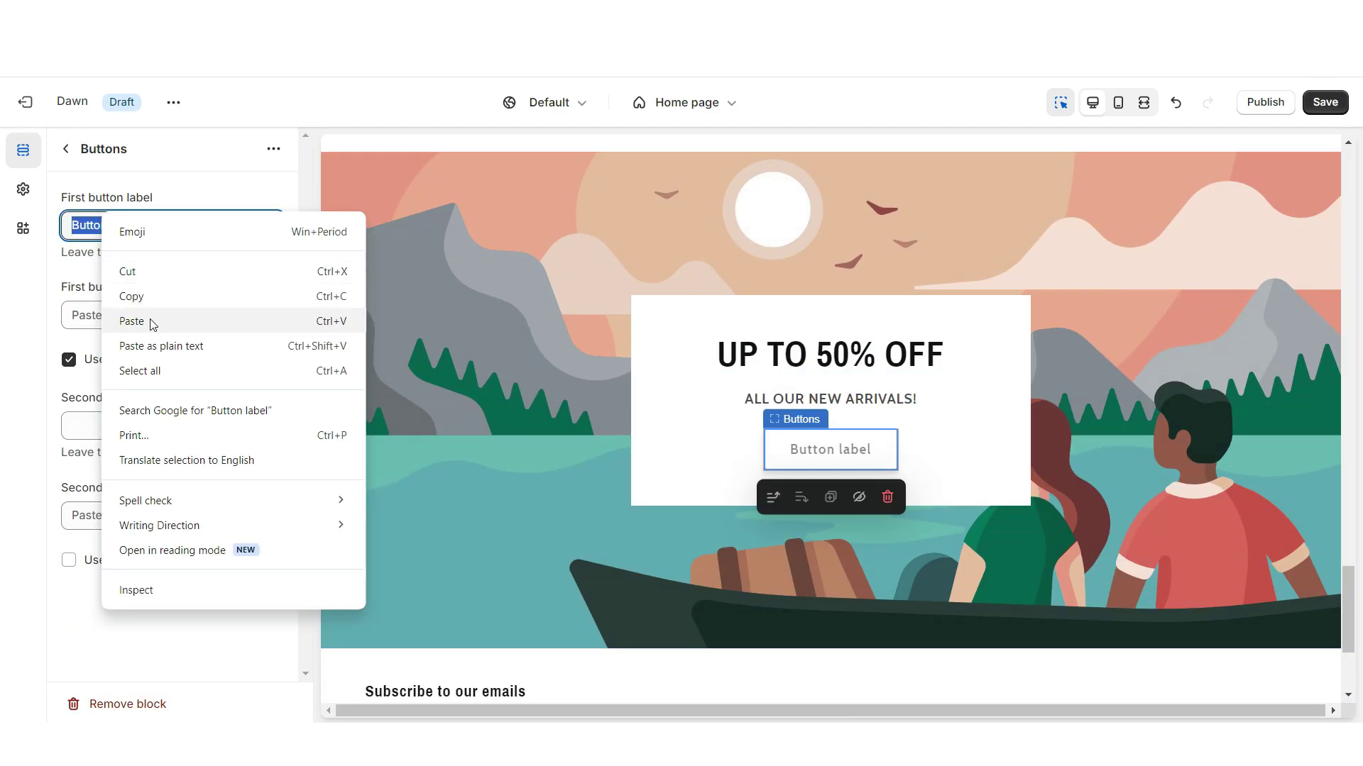
- Set the 50% off image banner's first button label to "SHOP NOW"
left_click(146, 316)
left_click(147, 316)
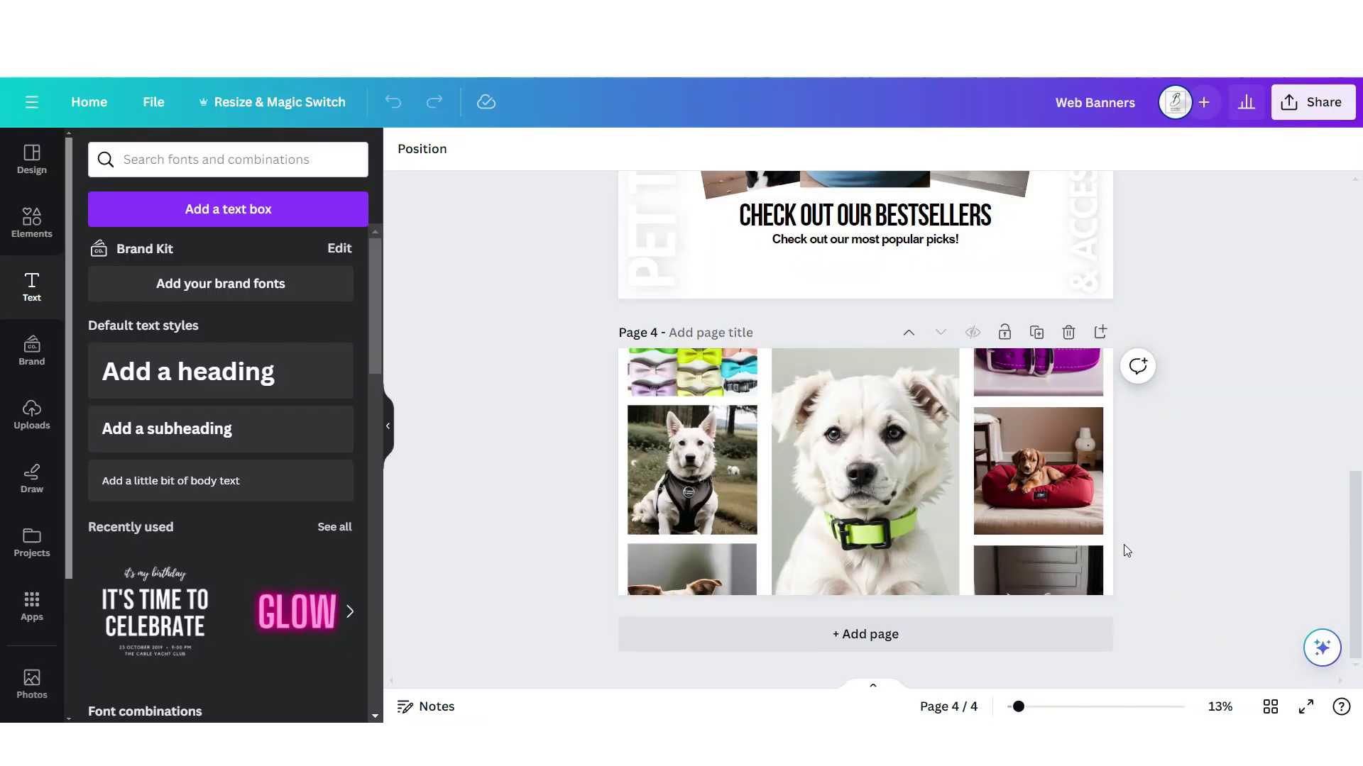
- Switch to the Canva Web Banners design, add a blank page after page 4, and place a square shape on it
scroll(1123, 544, "up", 3)
scroll(1127, 567, "down", 3)
left_click(1100, 332)
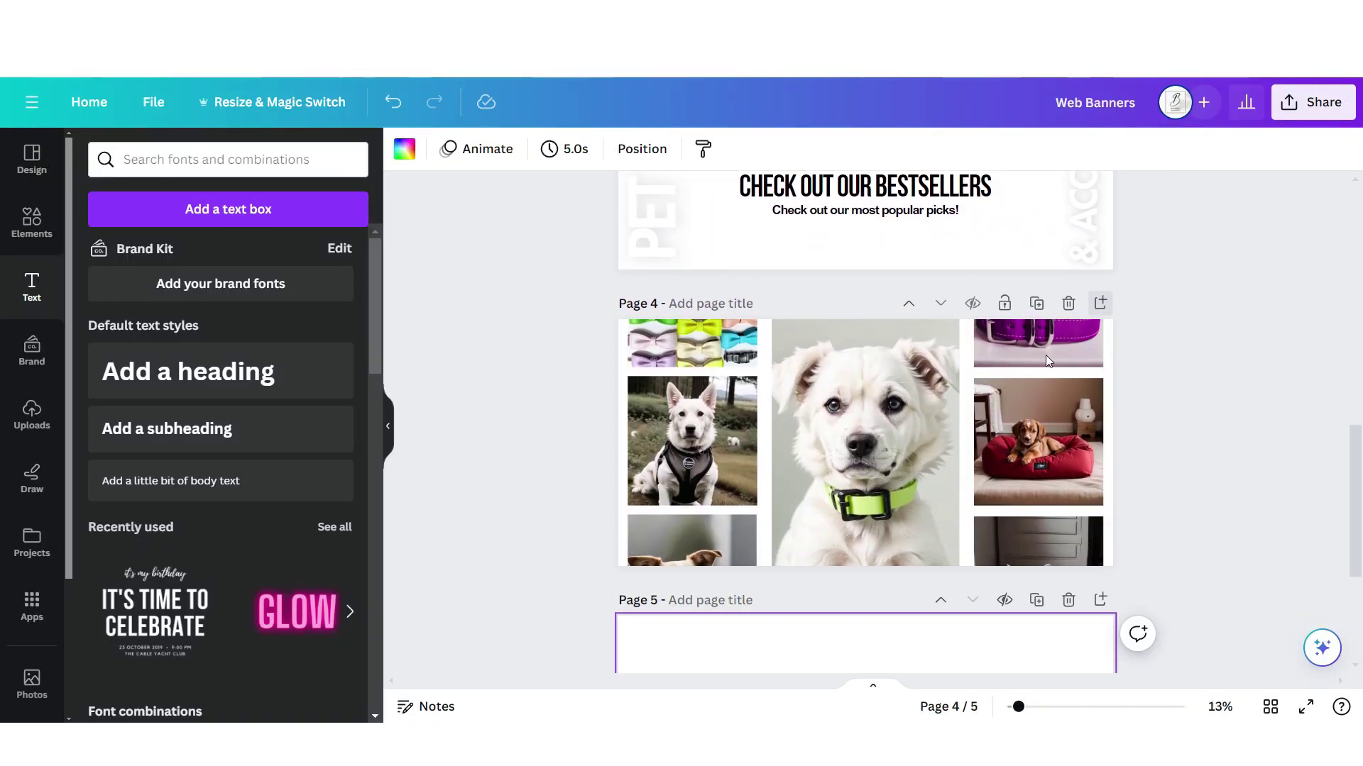
left_click(32, 221)
left_click(112, 239)
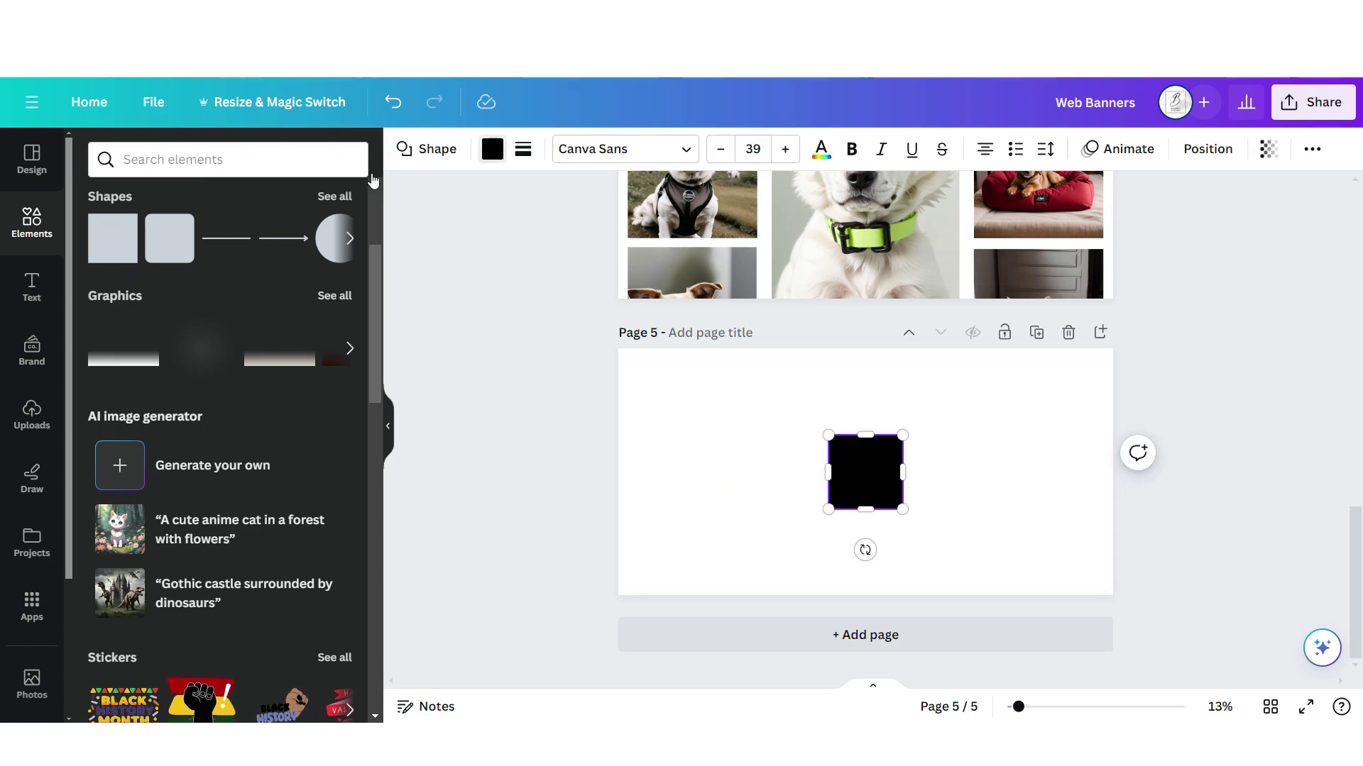
- Turn the square into an enlarged light grey polaroid with the teal-vest puppy photo, flanked by smaller tilted polaroids of the red collar and green-collared dog
left_click(492, 148)
left_click(191, 256)
left_click_drag(902, 509, 965, 559)
left_click(32, 416)
left_click_drag(145, 383, 971, 537)
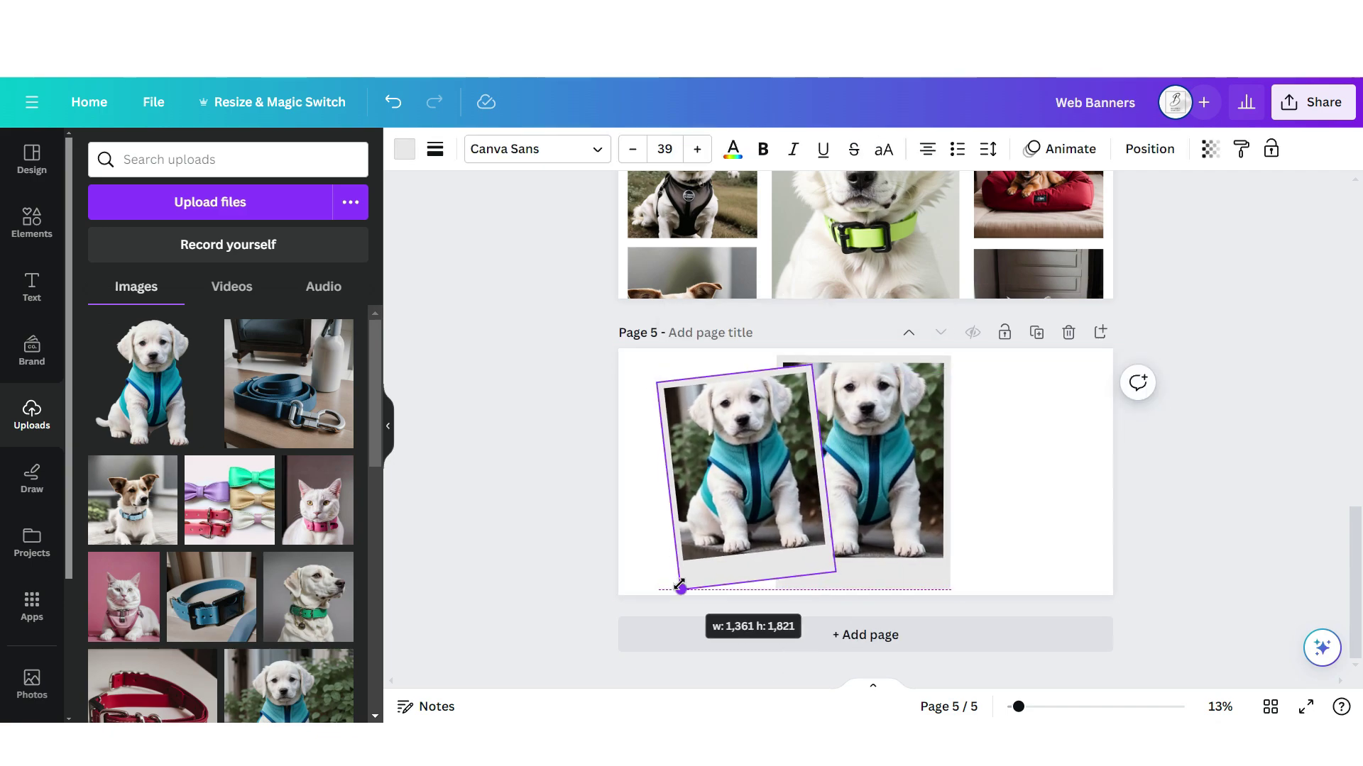
left_click_drag(1050, 511, 1086, 535)
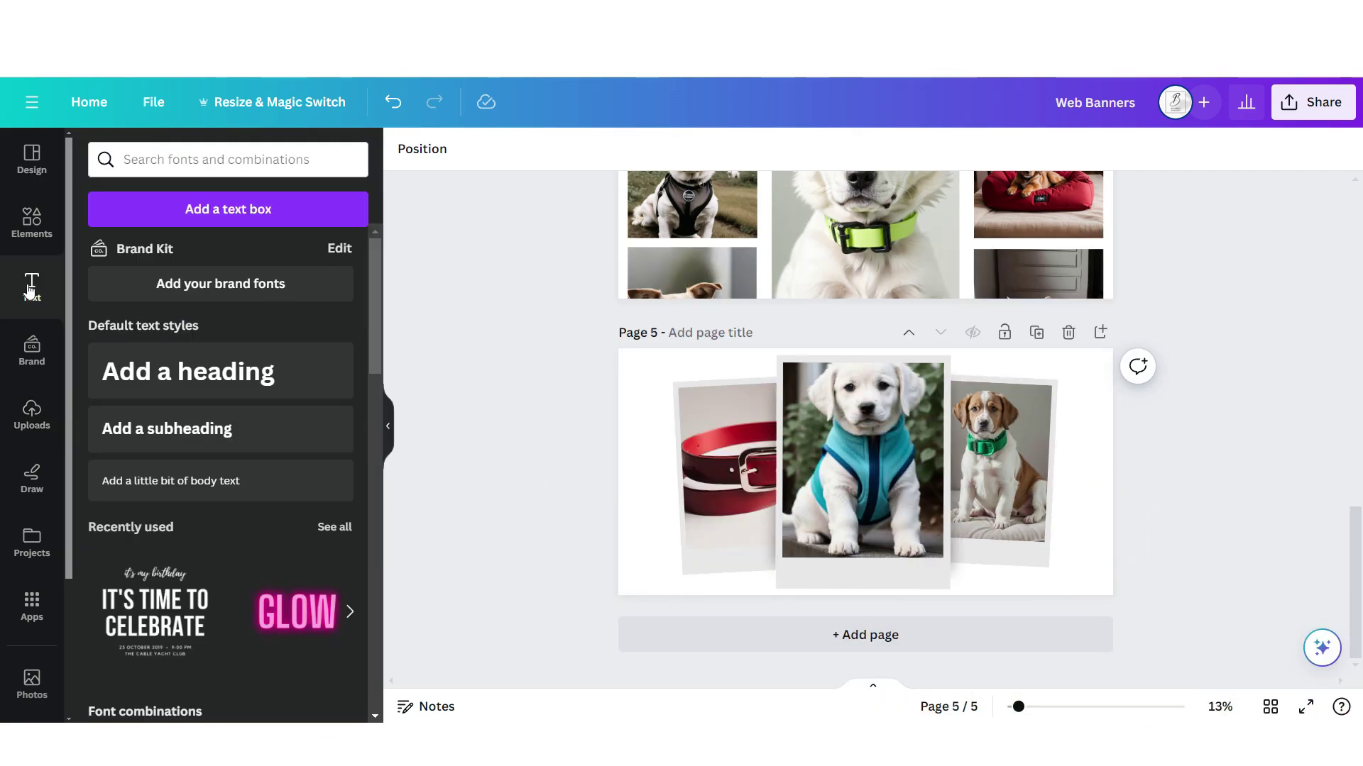
- Add vertical script text "New Arrivals" on both sides of the polaroids and download page 5 as a PNG
left_click(185, 489)
left_click(366, 466)
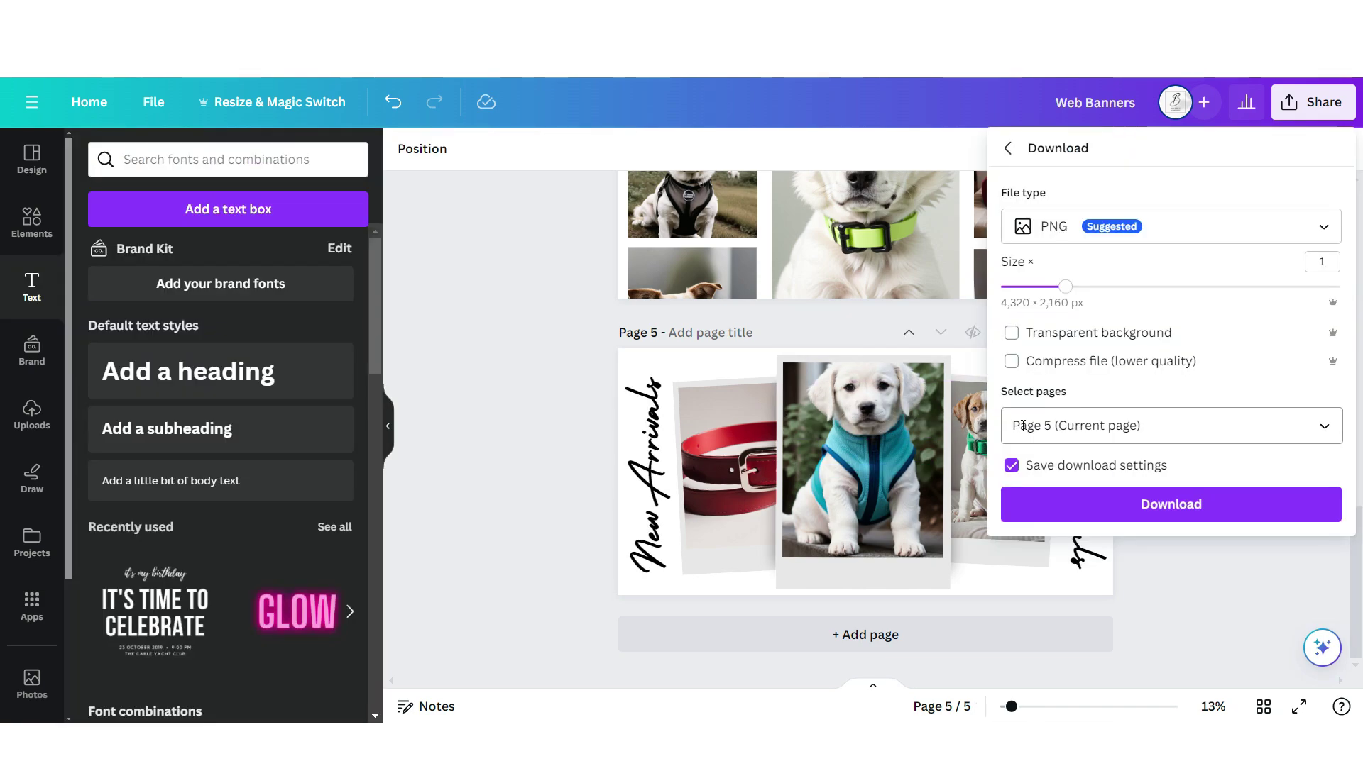
left_click(1071, 509)
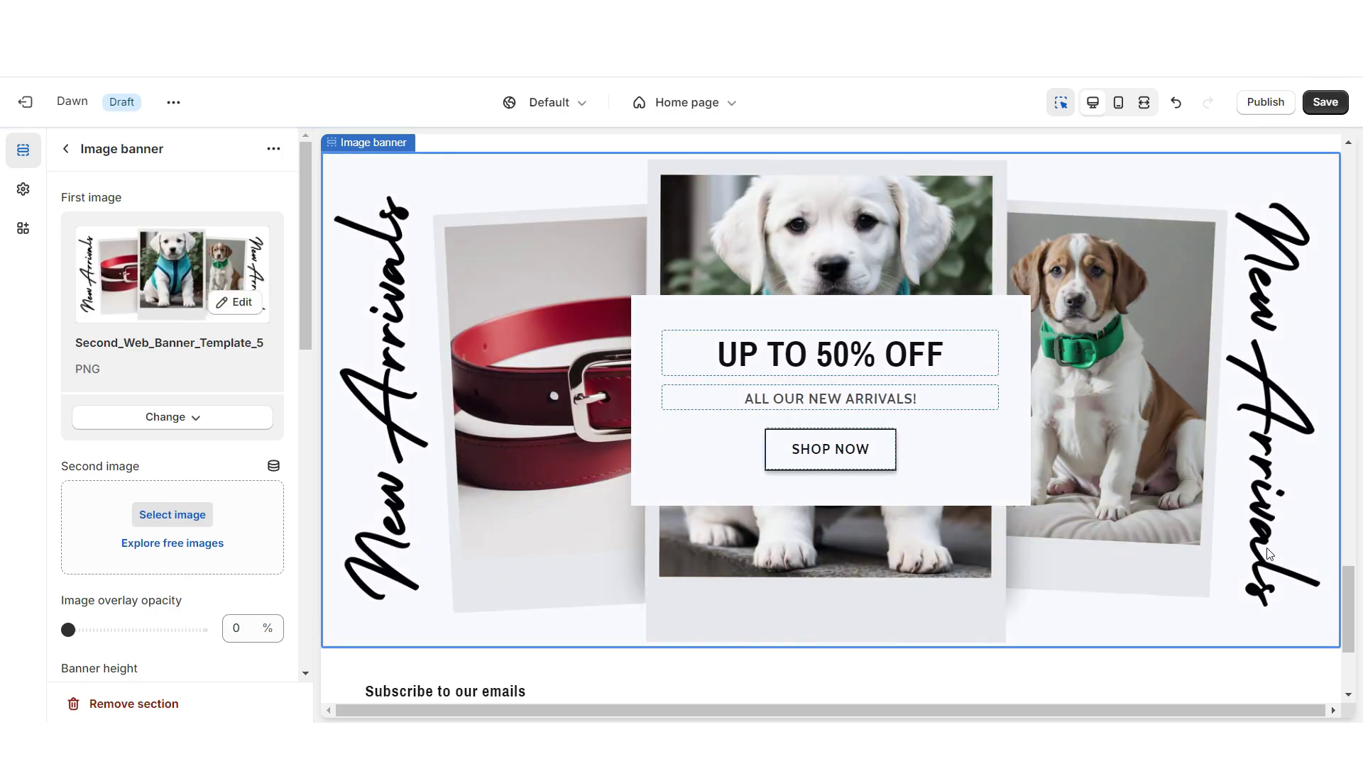
- In the Shopify theme editor, adjust the new-arrivals image banner's settings and preview the home page's discounts and banner sections
scroll(142, 426, "down", 4)
left_click(109, 418)
left_click(107, 453)
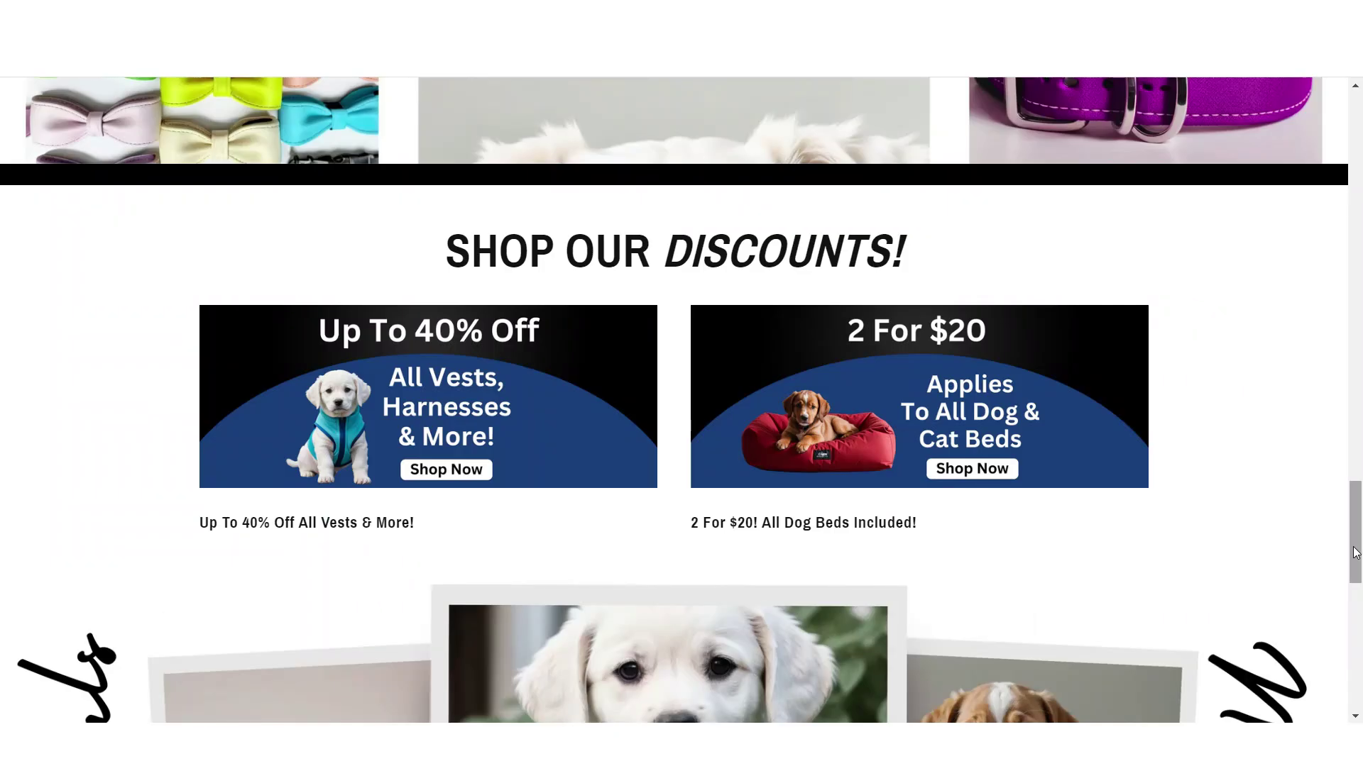
scroll(1355, 553, "down", 10)
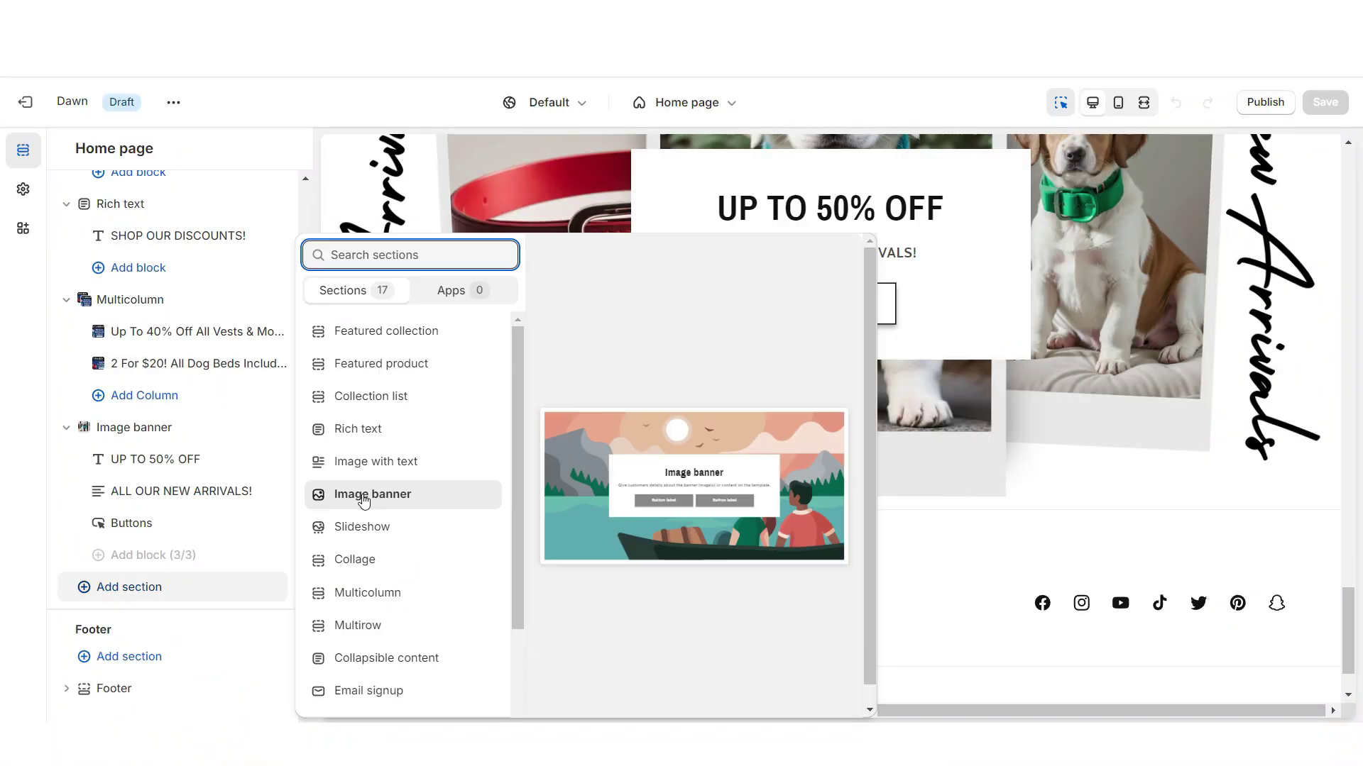
- Add a Rich text section below the image banner with only the heading "SHOP OUR DOG BEDS", italicizing "DOG BEDS"
left_click(355, 428)
left_click(626, 427)
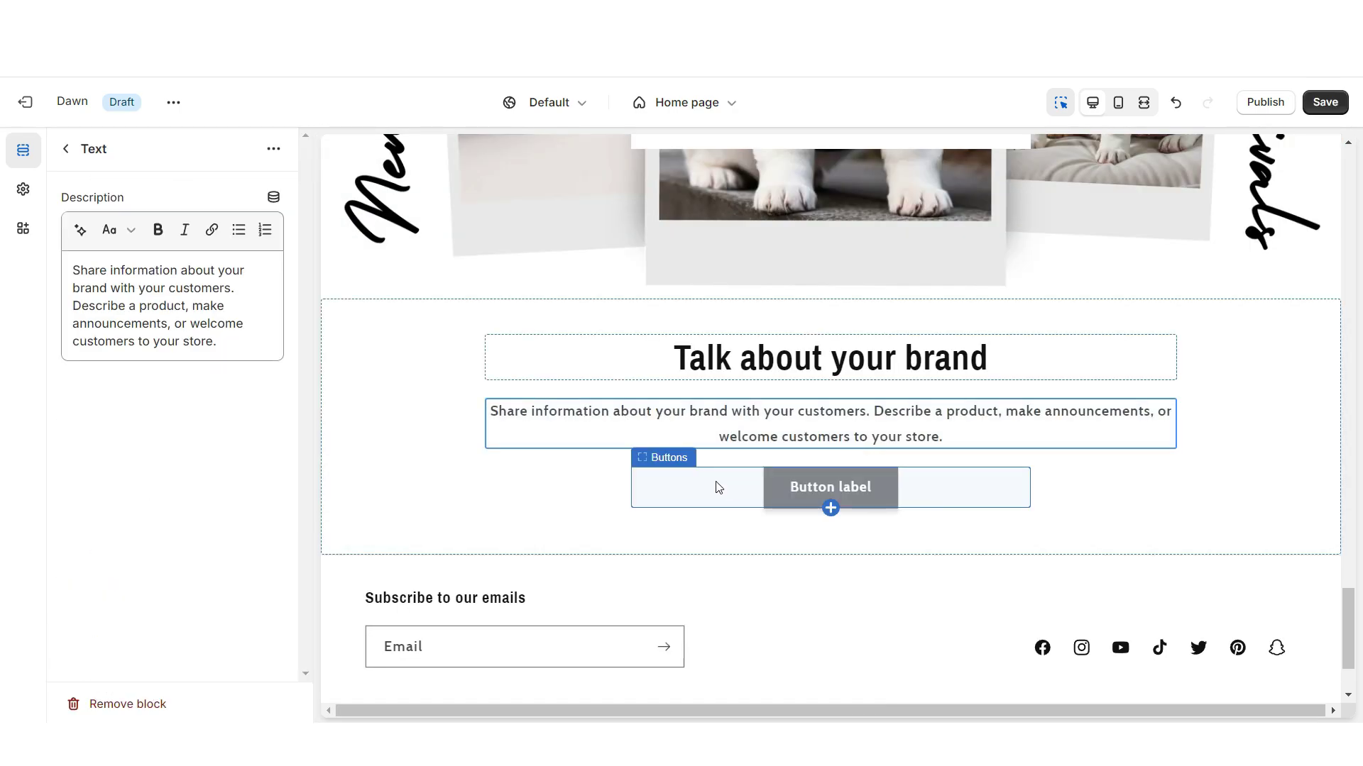
- Try a Featured collection section below the dog beds heading and look through its settings
left_click(125, 564)
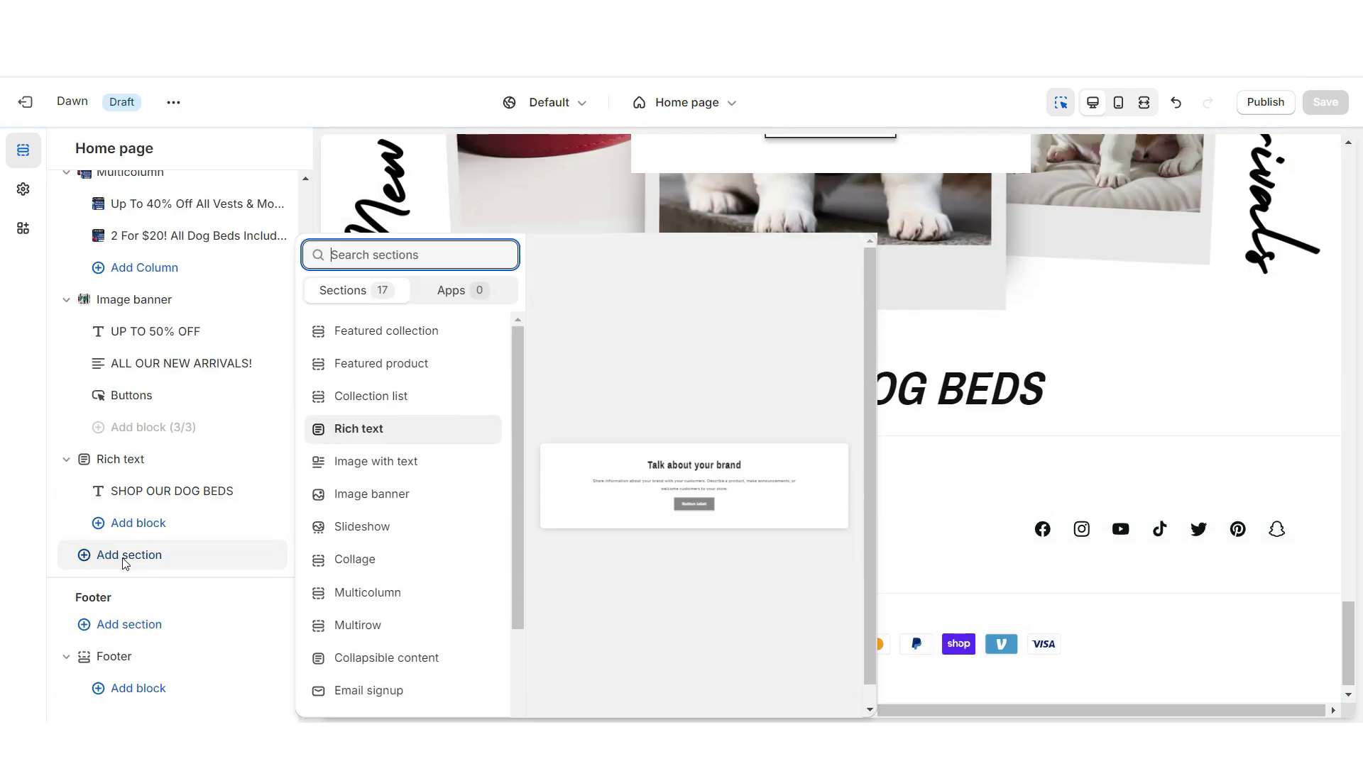
left_click(419, 334)
scroll(55, 444, "down", 10)
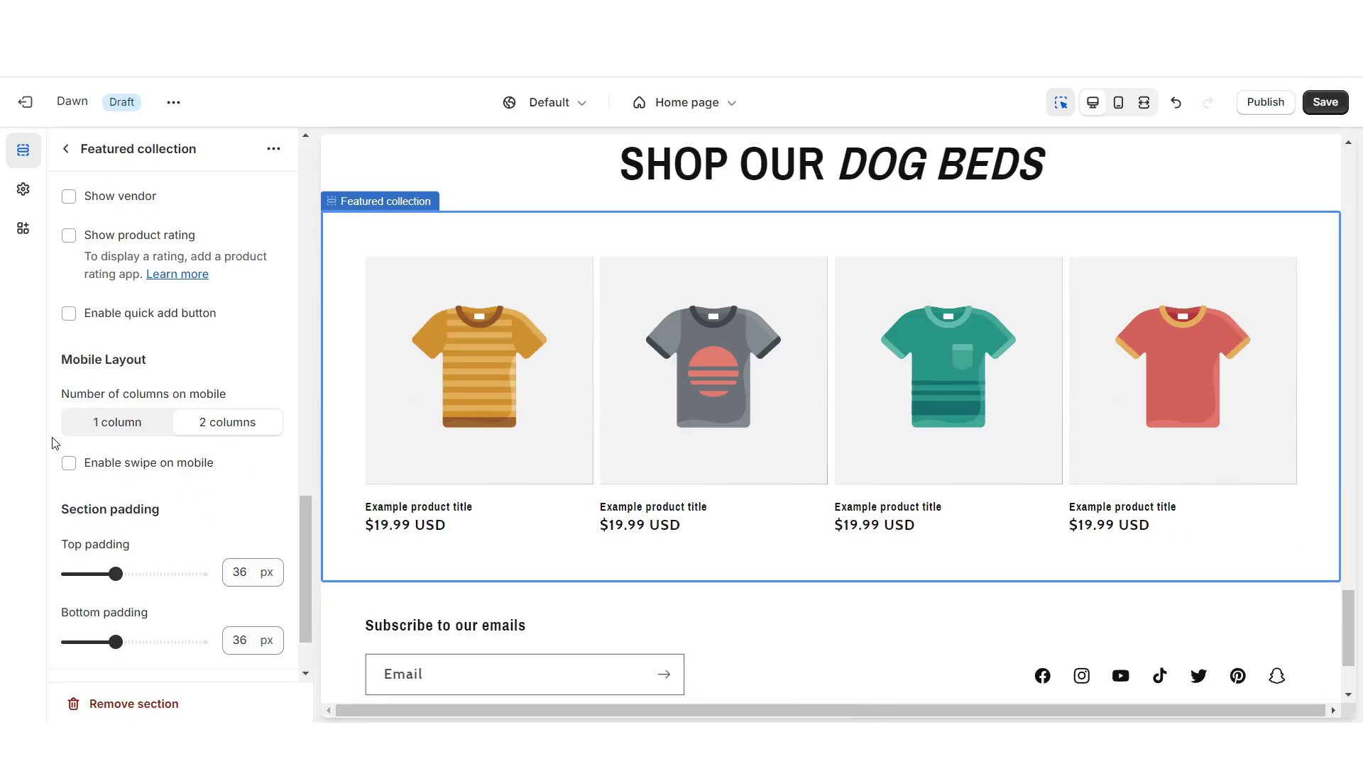
scroll(187, 395, "up", 5)
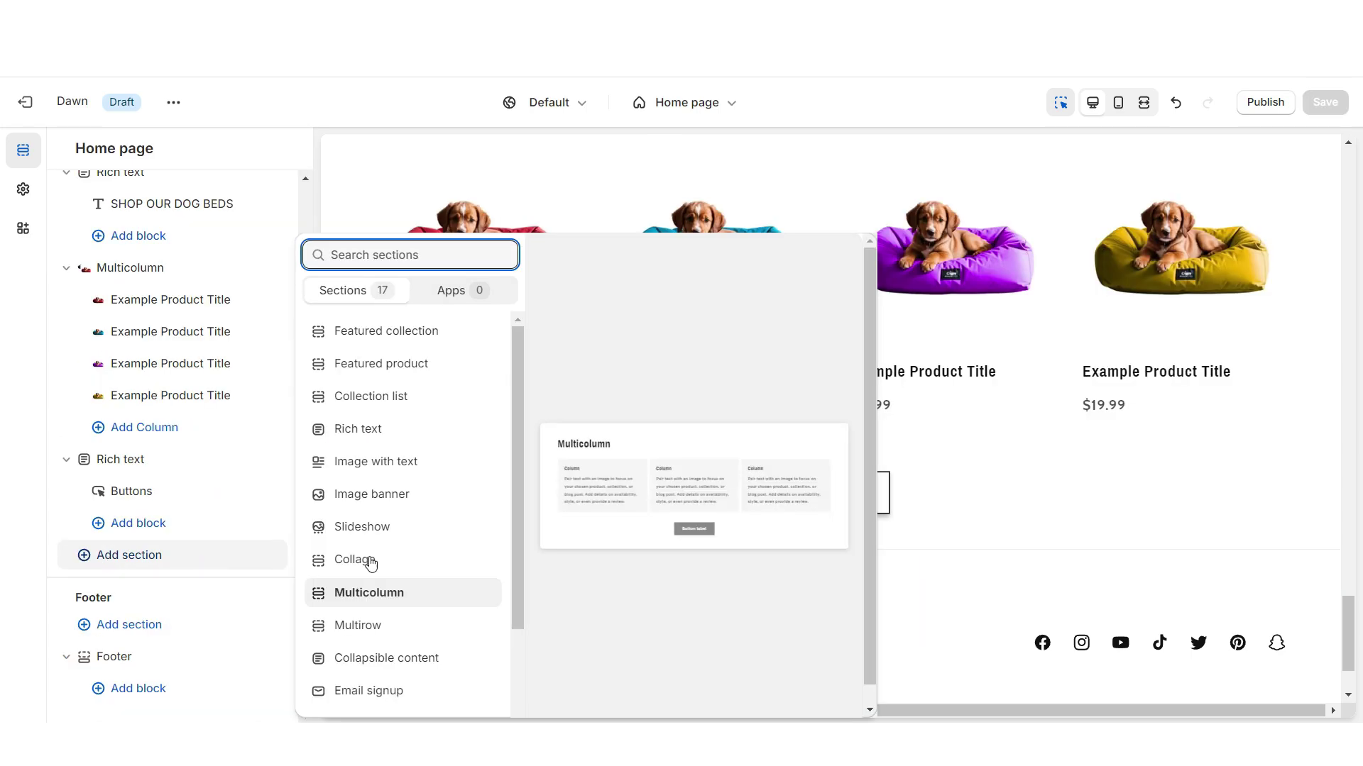
- Add an Email signup section with the small heading "GET 10% OFF WHEN YOU SUBSCRIBE TO OUR EMAIL" and color Scheme 2
scroll(436, 560, "down", 2)
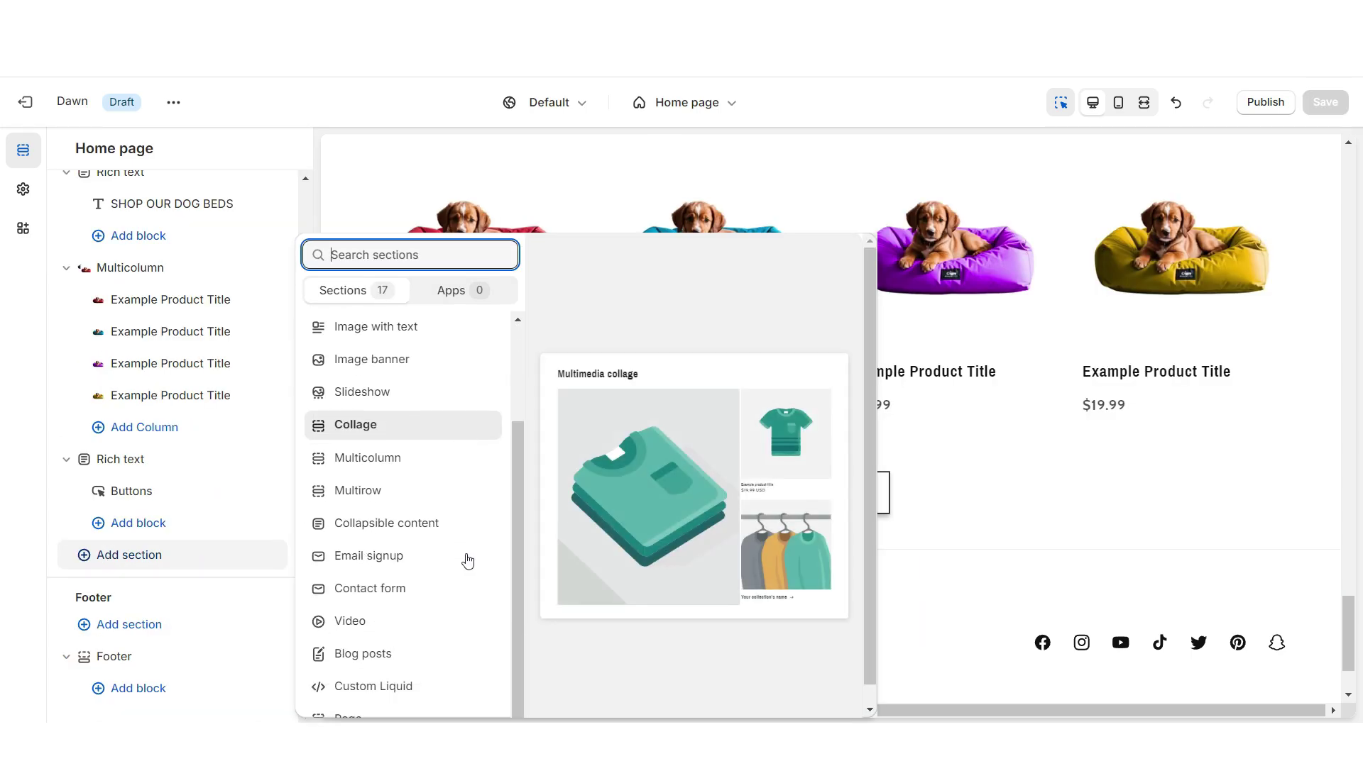
left_click(432, 575)
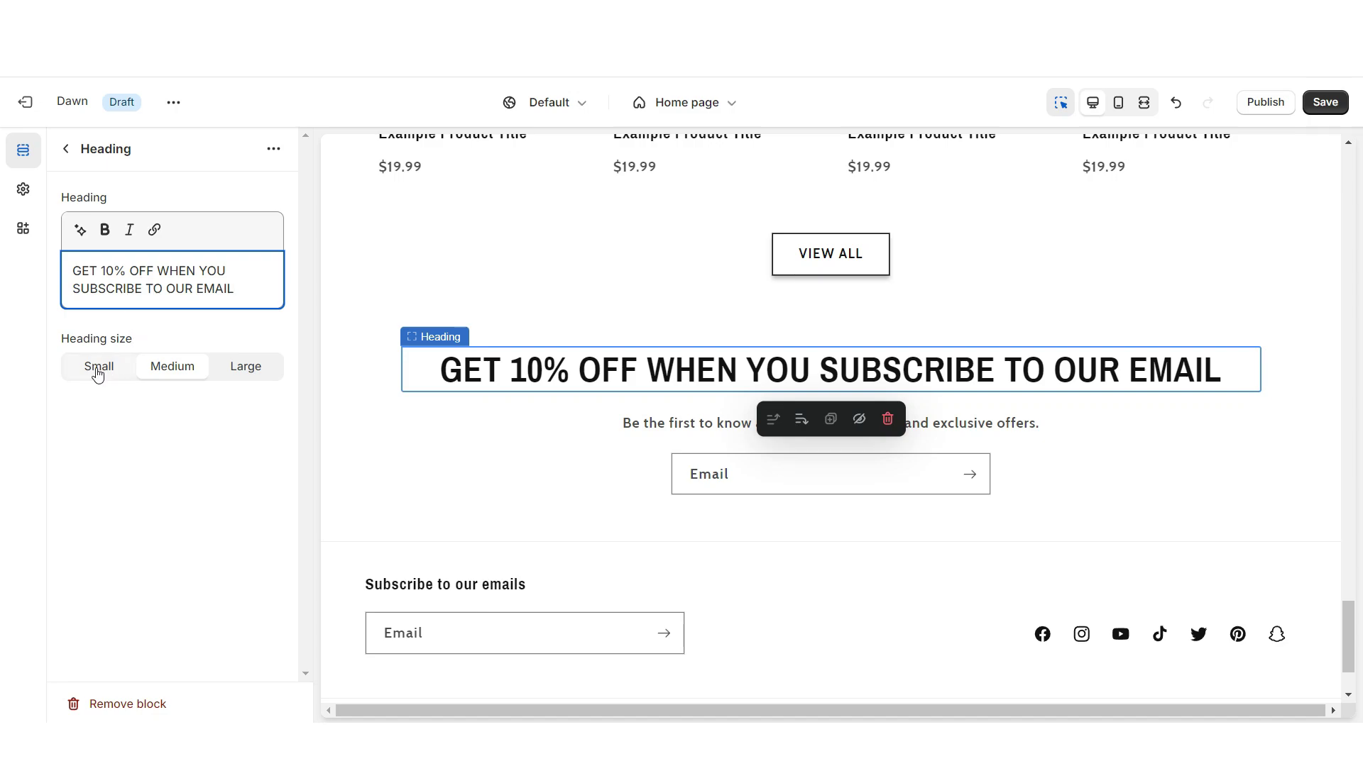
left_click(98, 374)
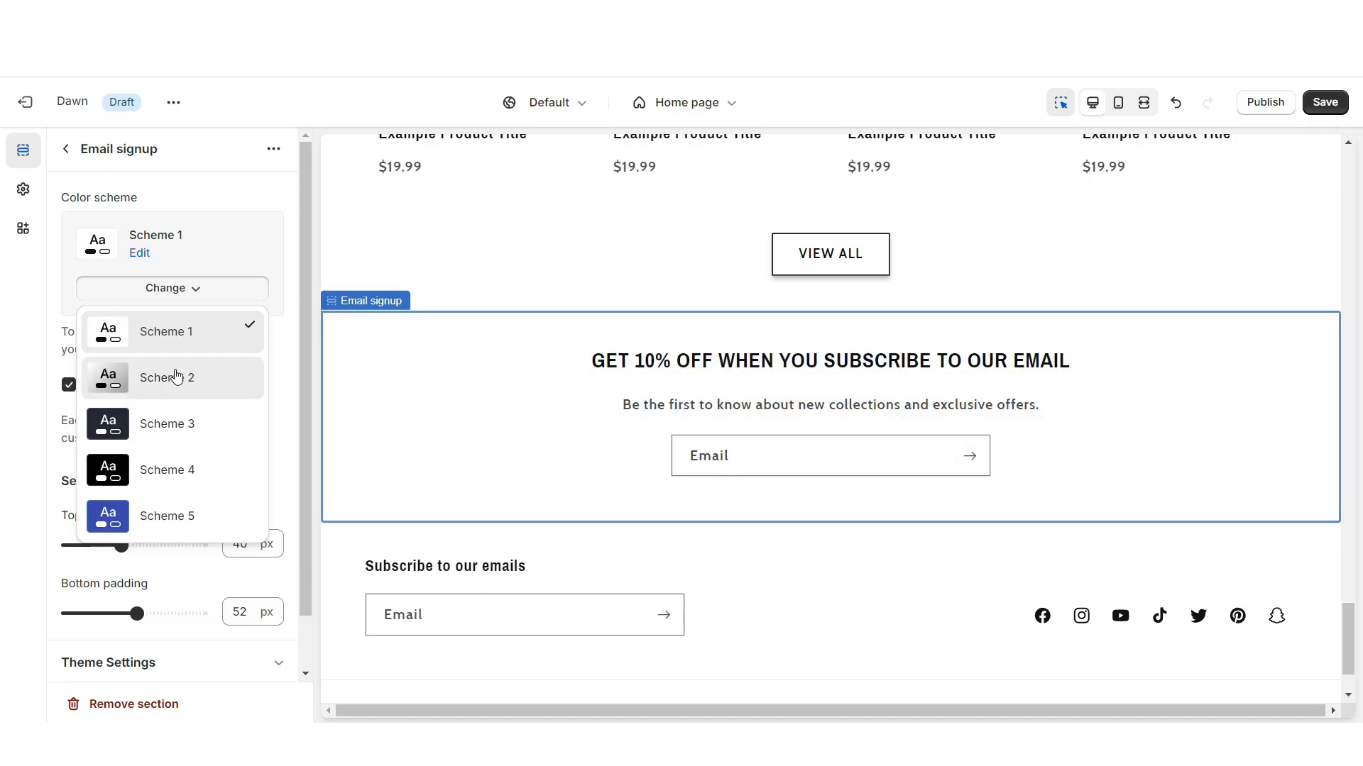
left_click(177, 377)
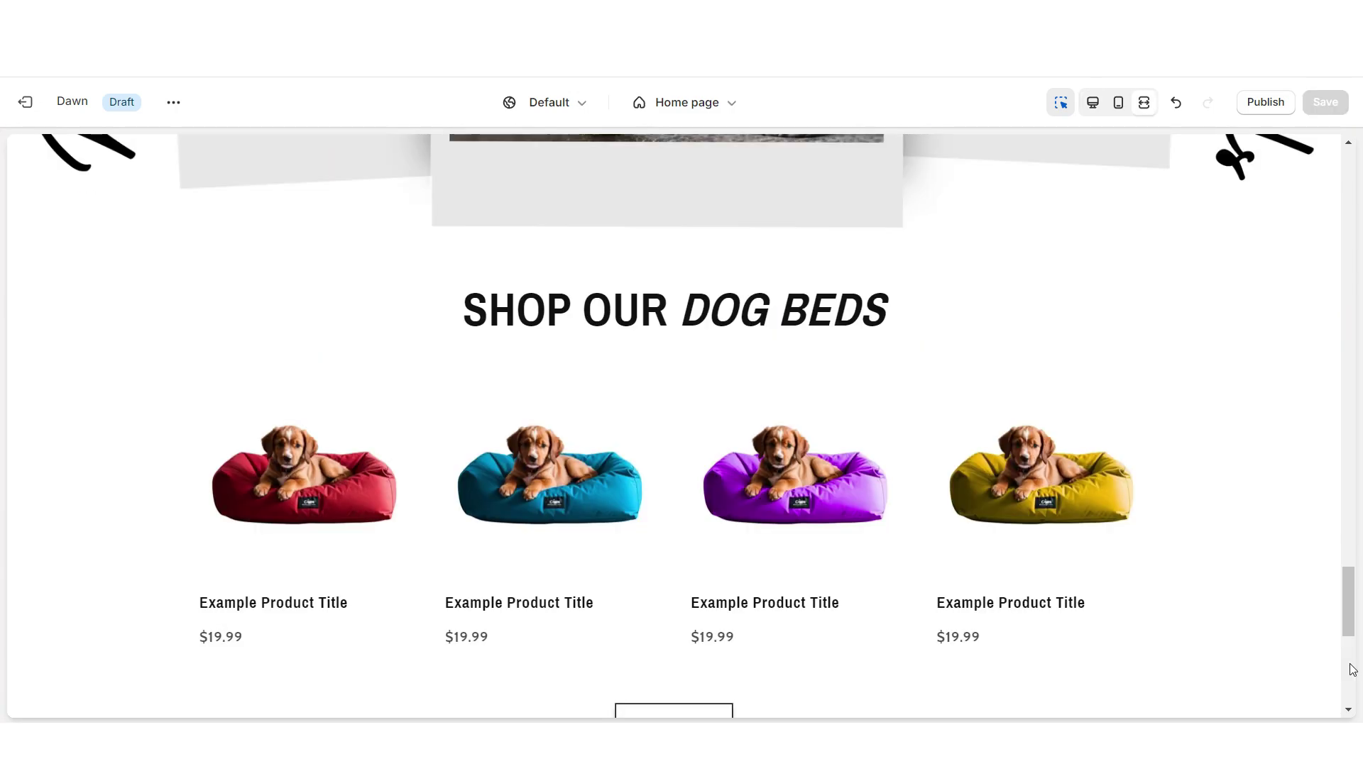
scroll(1352, 670, "down", 5)
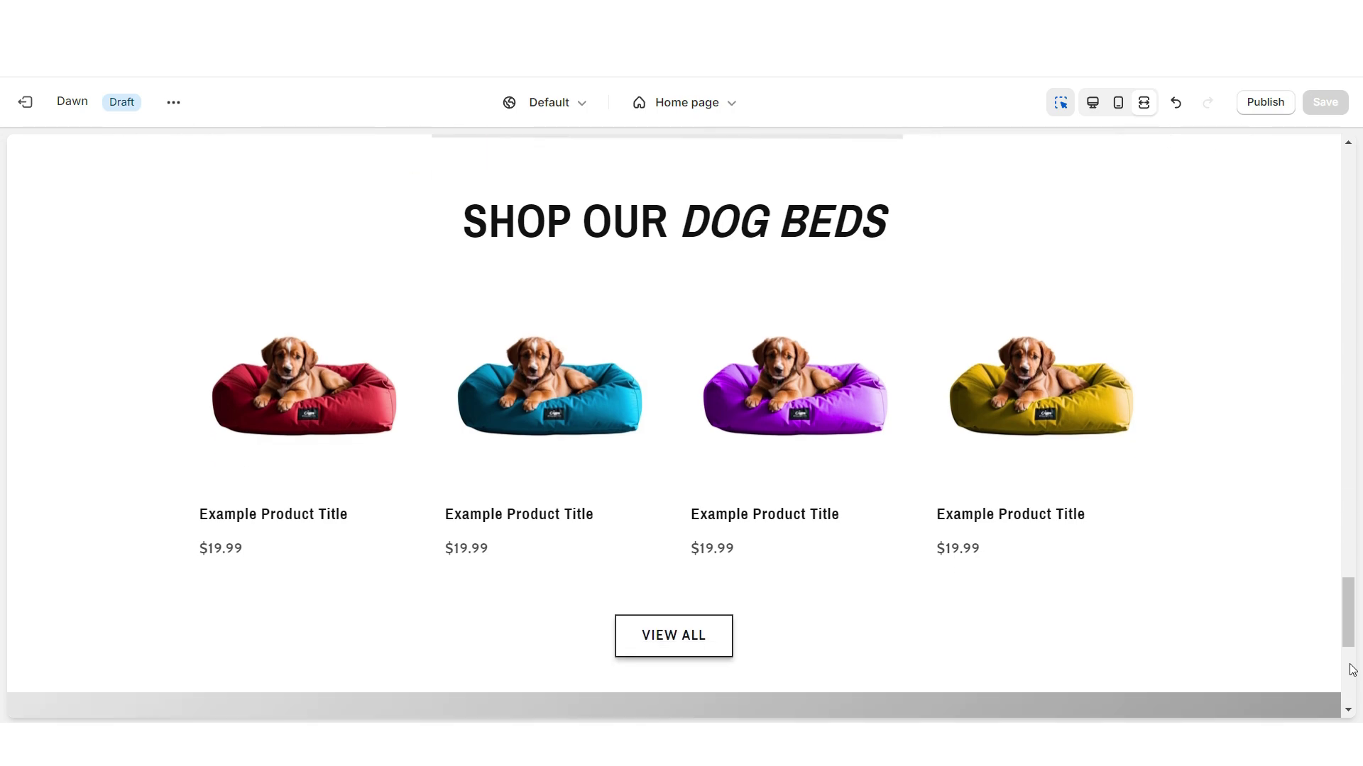
scroll(1352, 671, "up", 3)
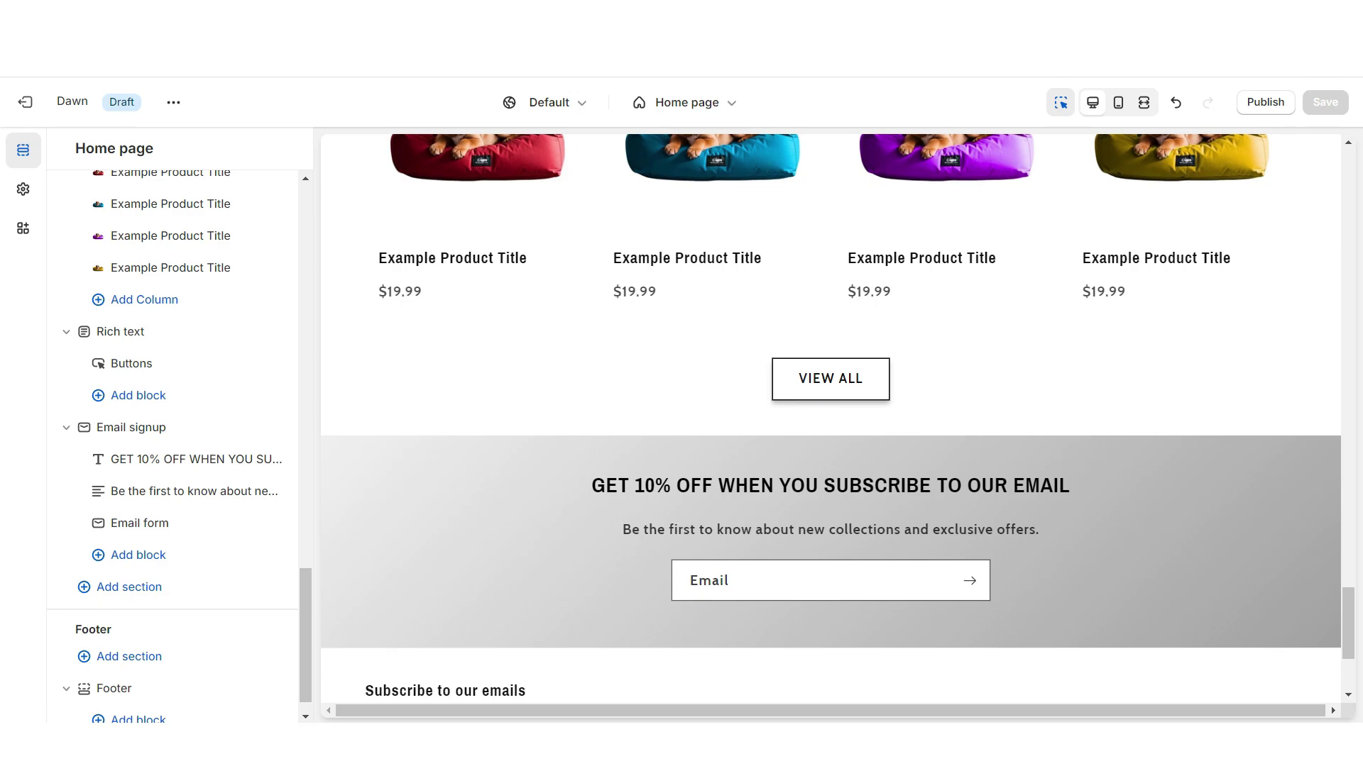
- Add a Multirow section below the email signup and remove its third row
left_click(129, 587)
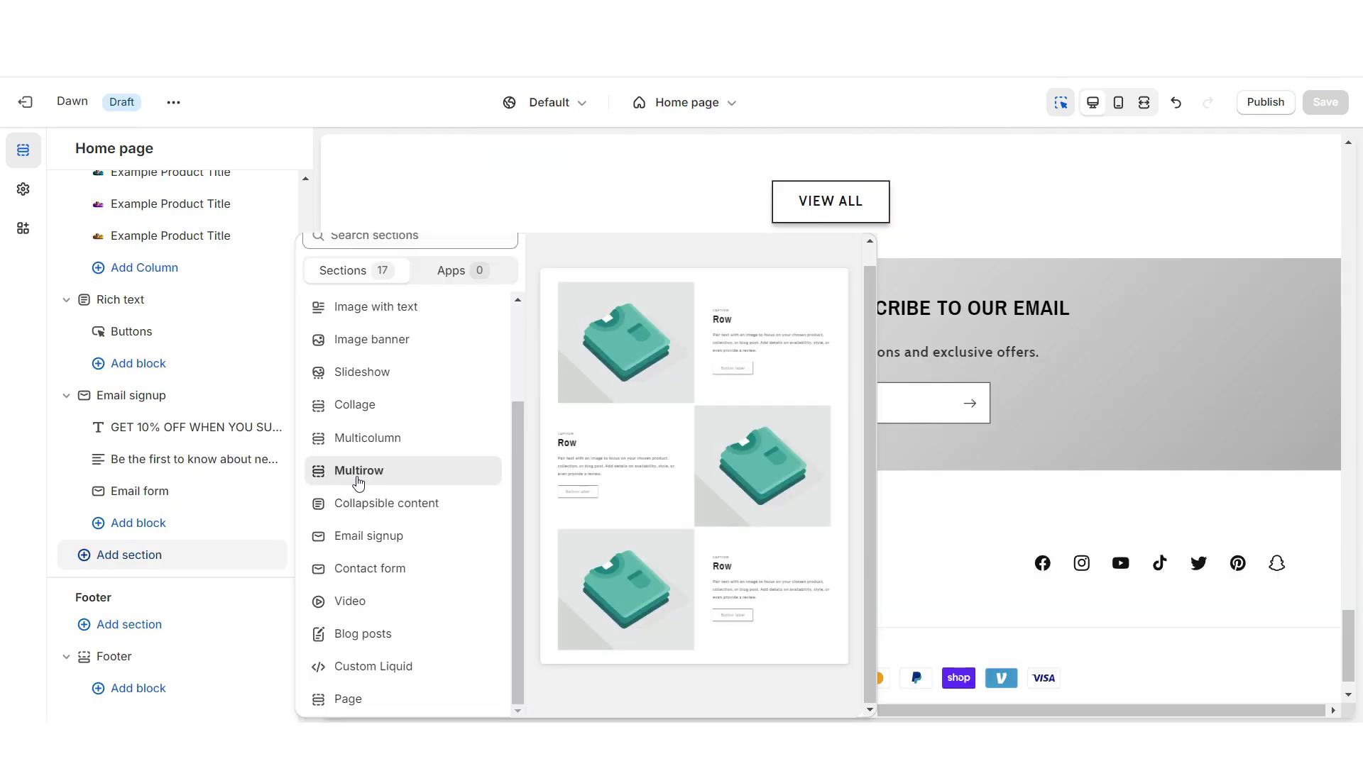
left_click(358, 473)
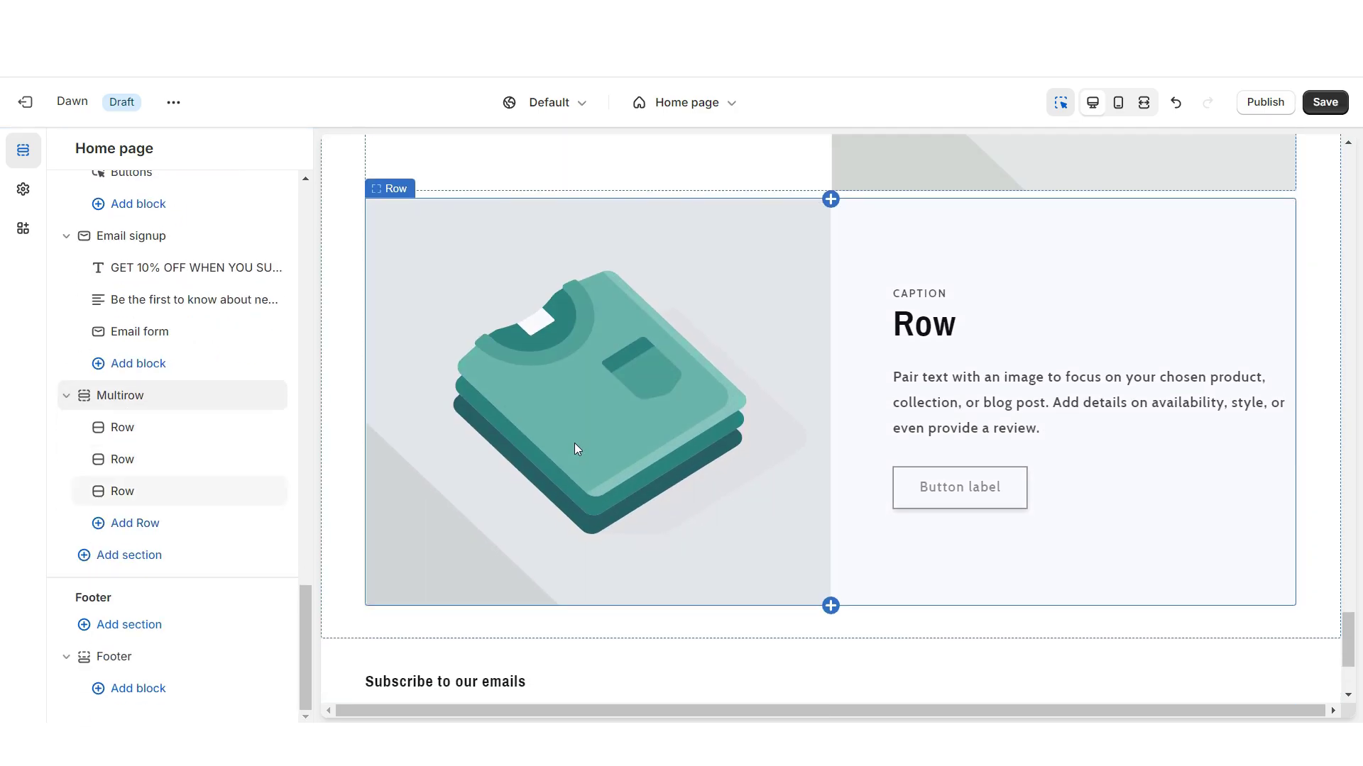
left_click(573, 442)
left_click(142, 706)
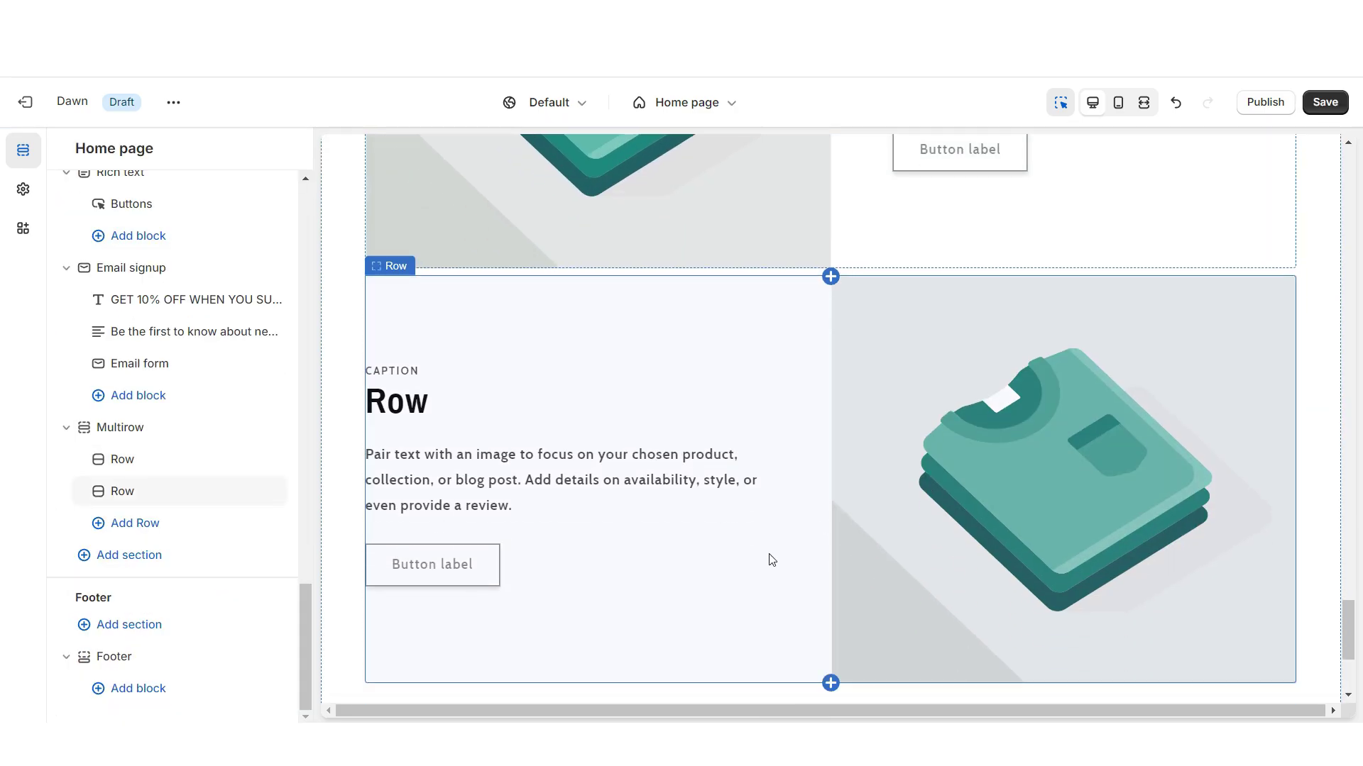
- Clear the first row's caption and set its heading to "BLOG POST TITLE ✦"
left_click(1040, 291)
double_click(85, 359)
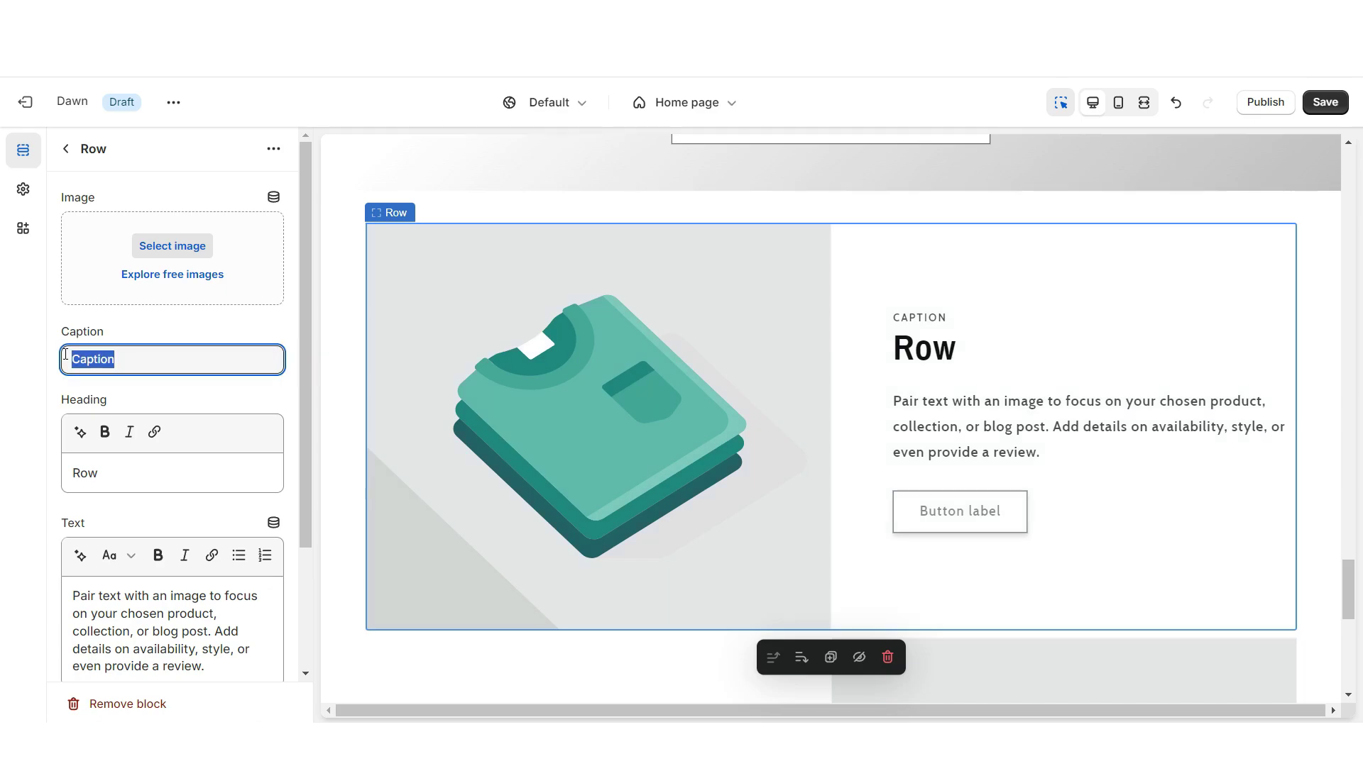
key("BackSpace")
double_click(86, 473)
right_click(85, 474)
left_click(158, 189)
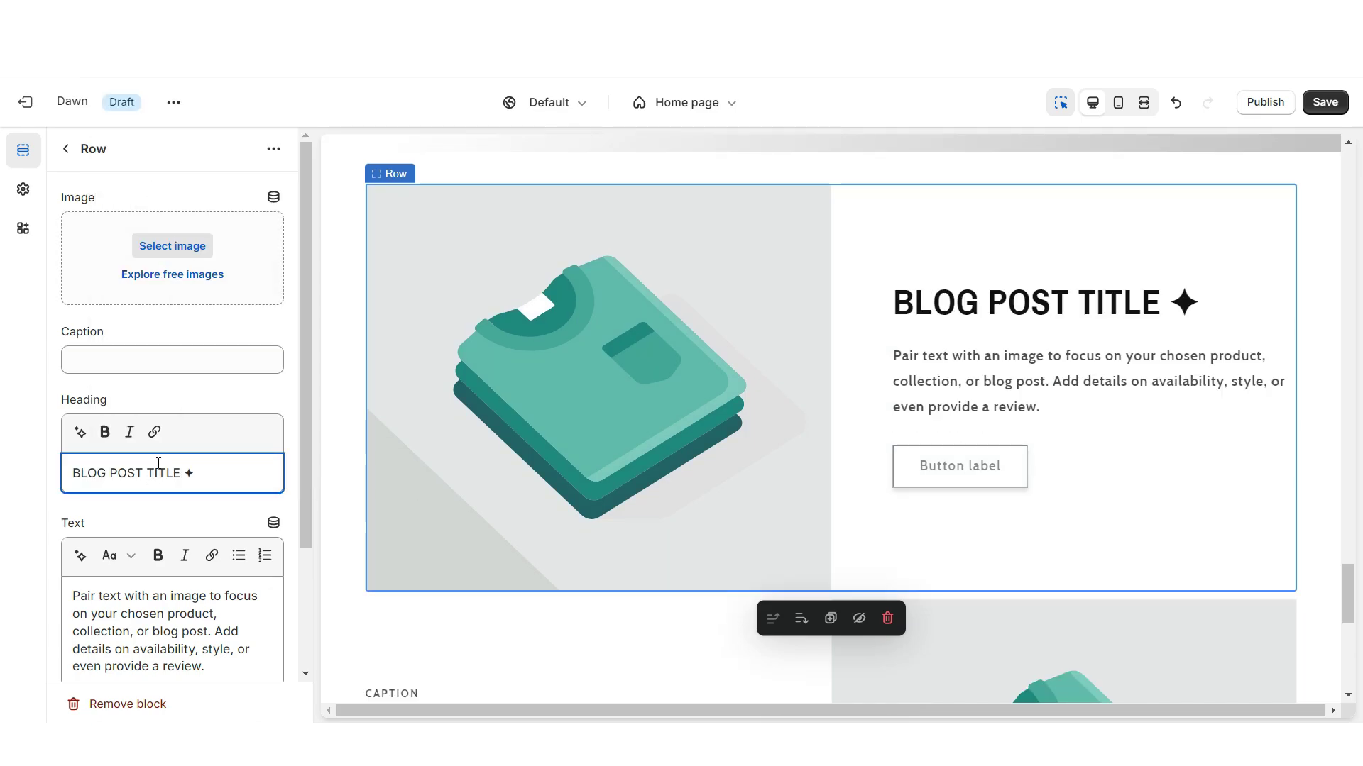
- Replace the first row's placeholder text with the copied paragraph beginning "At the heart of PetJules"
scroll(145, 471, "down", 2)
triple_click(194, 434)
right_click(194, 434)
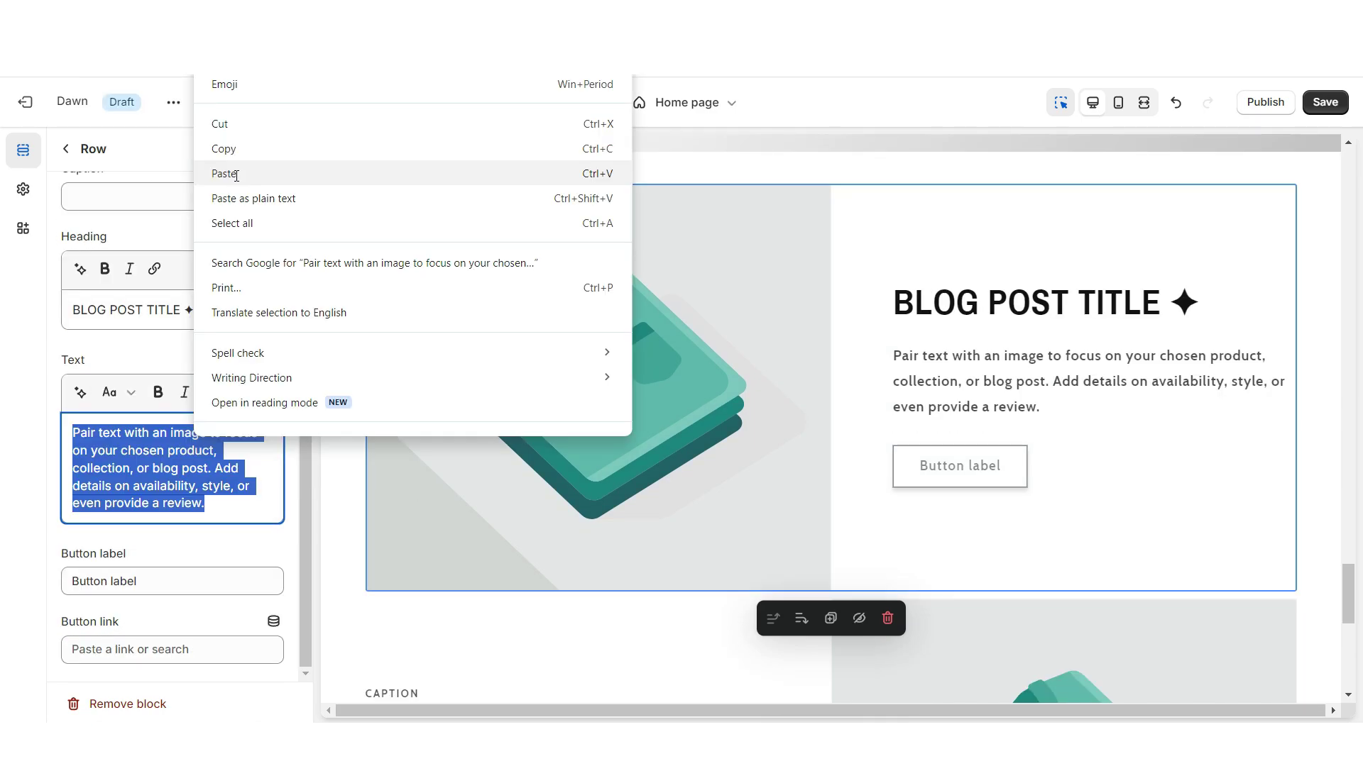
left_click(237, 176)
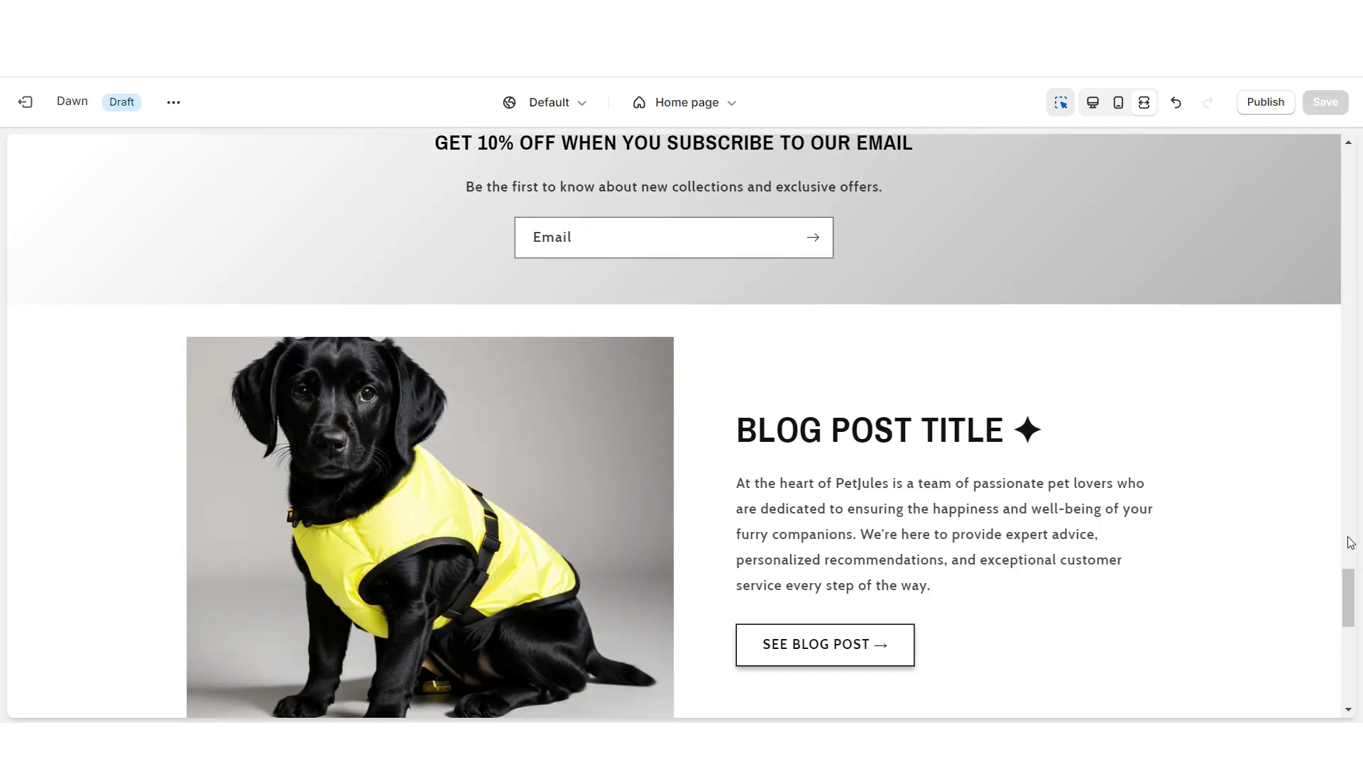
- Review the blog post rows on the home page in the full-width and mobile previews
scroll(1350, 543, "down", 5)
scroll(1349, 543, "up", 5)
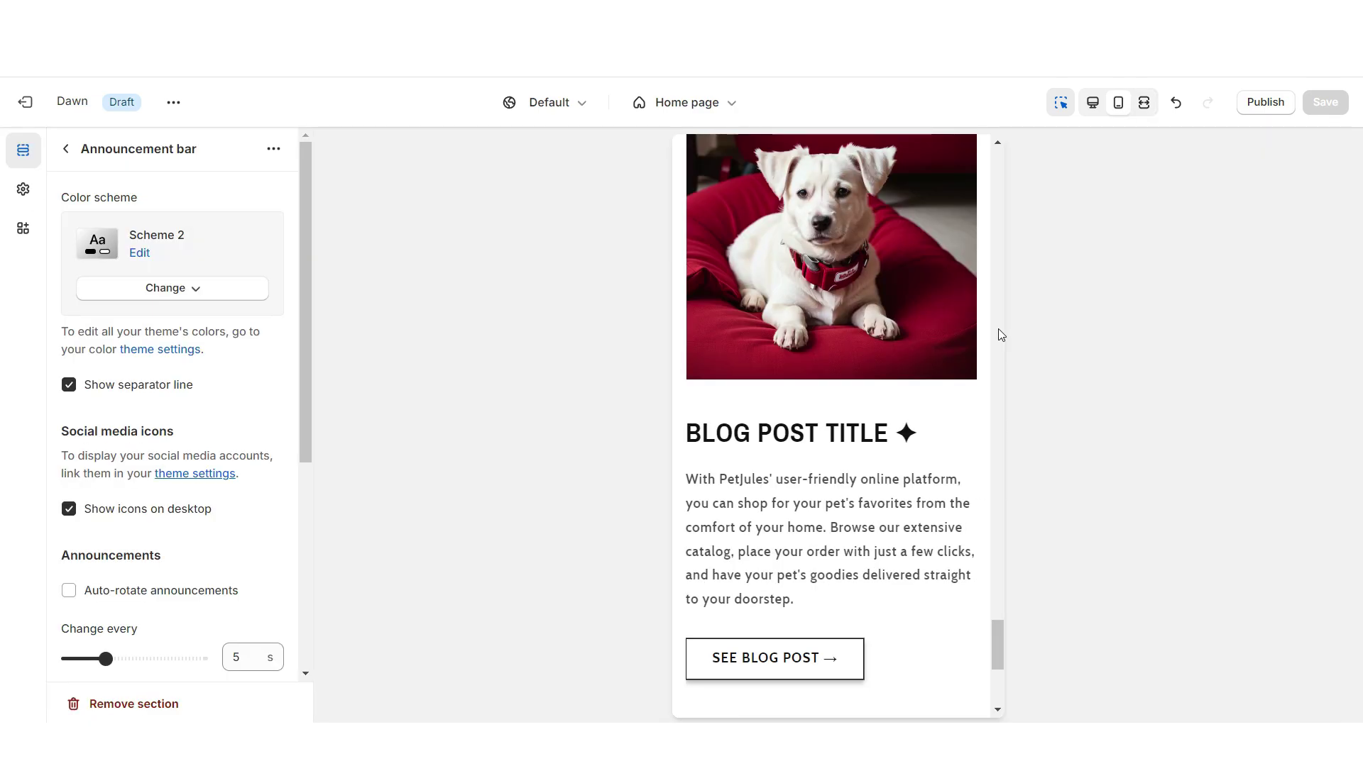
scroll(1001, 333, "up", 5)
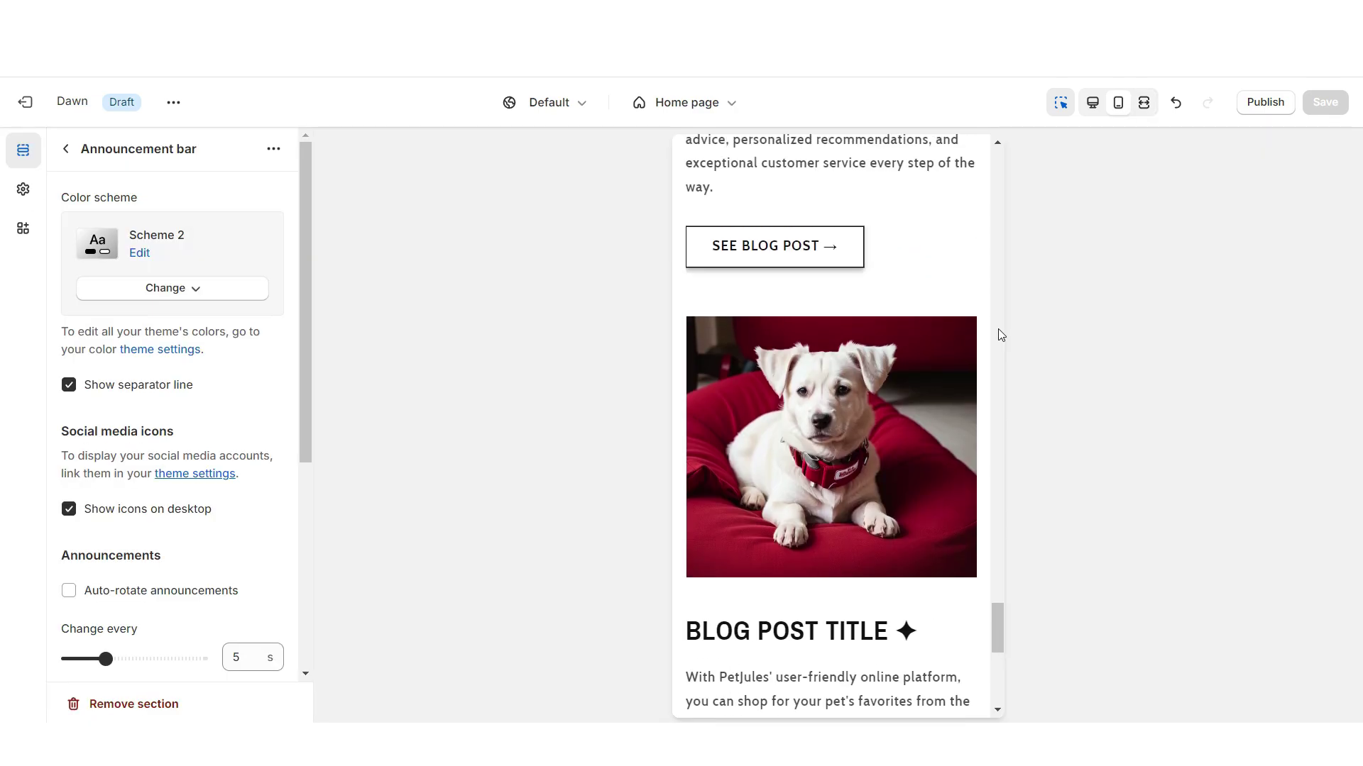
scroll(1001, 335, "up", 5)
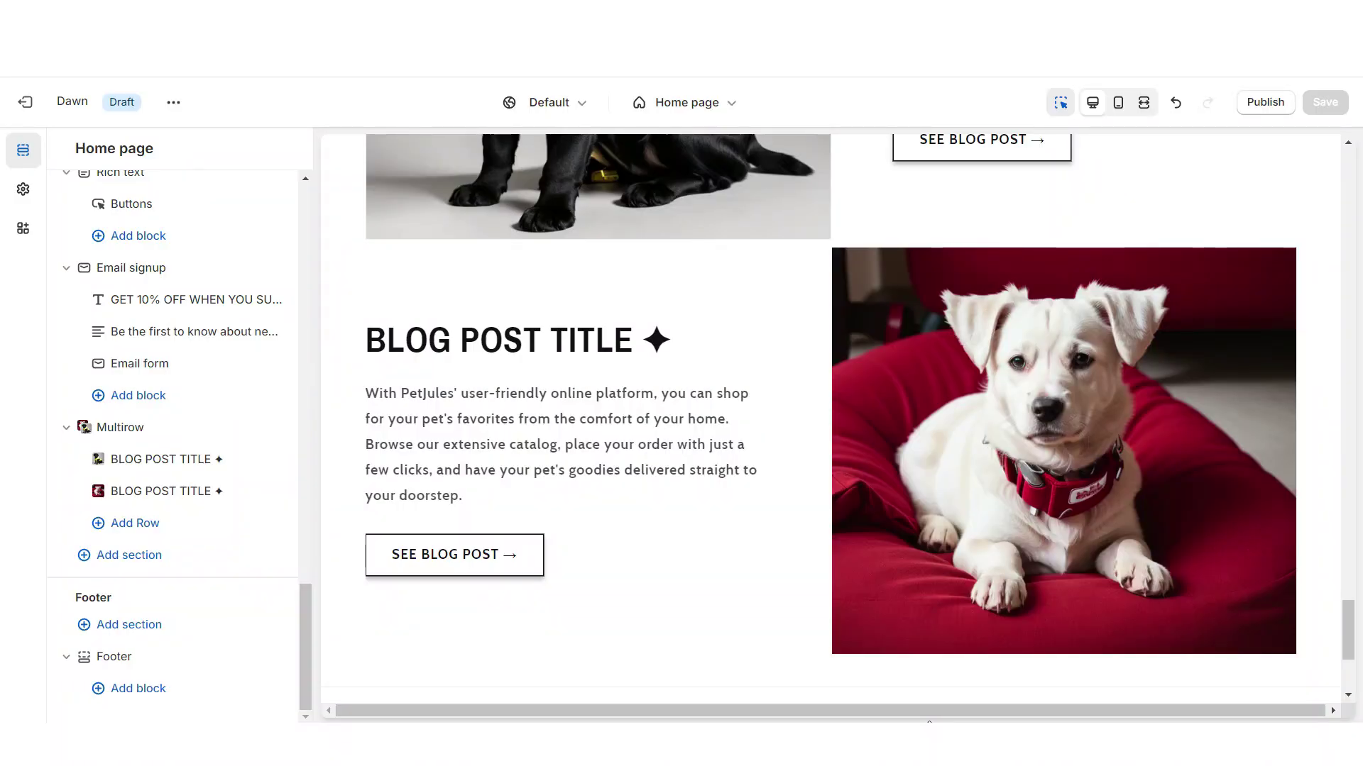
- Add an Image banner section below the blog post rows and remove its heading, text and buttons blocks
left_click(129, 555)
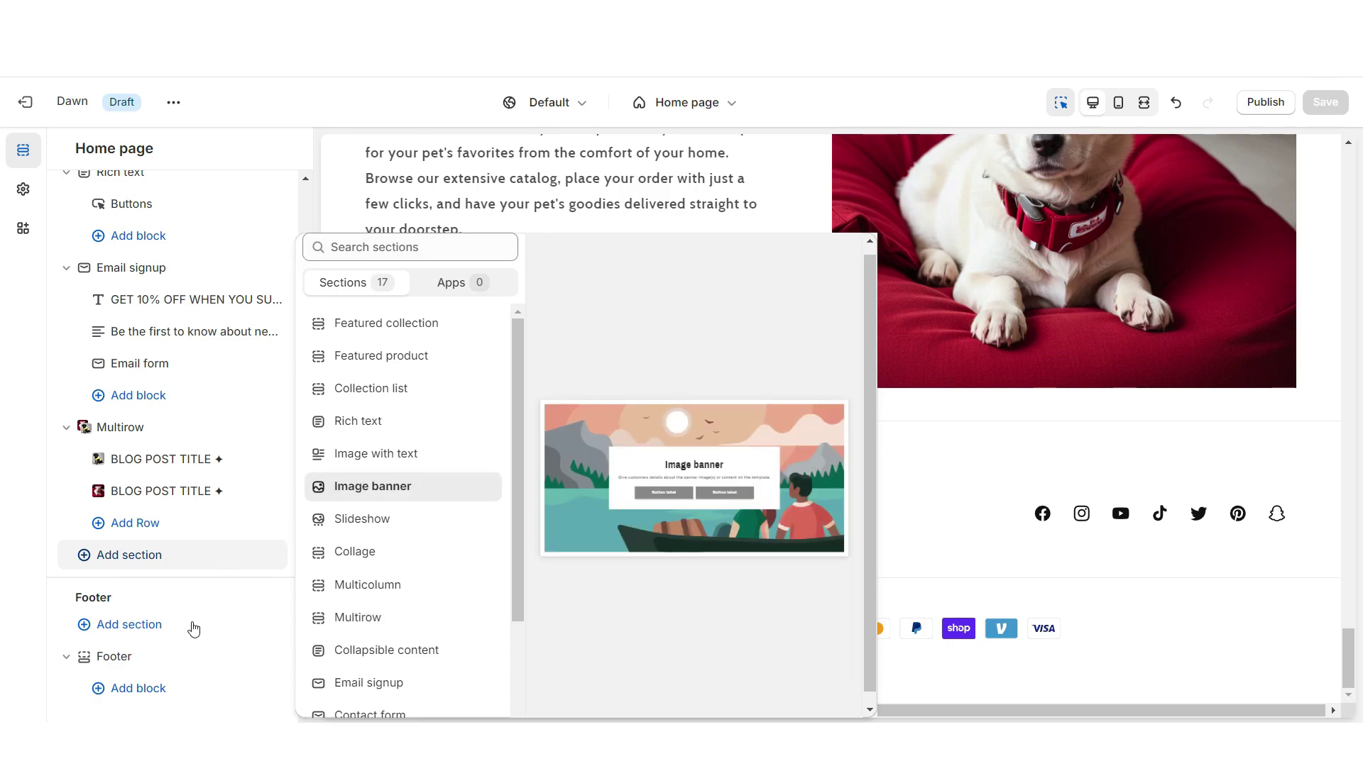
key("Return")
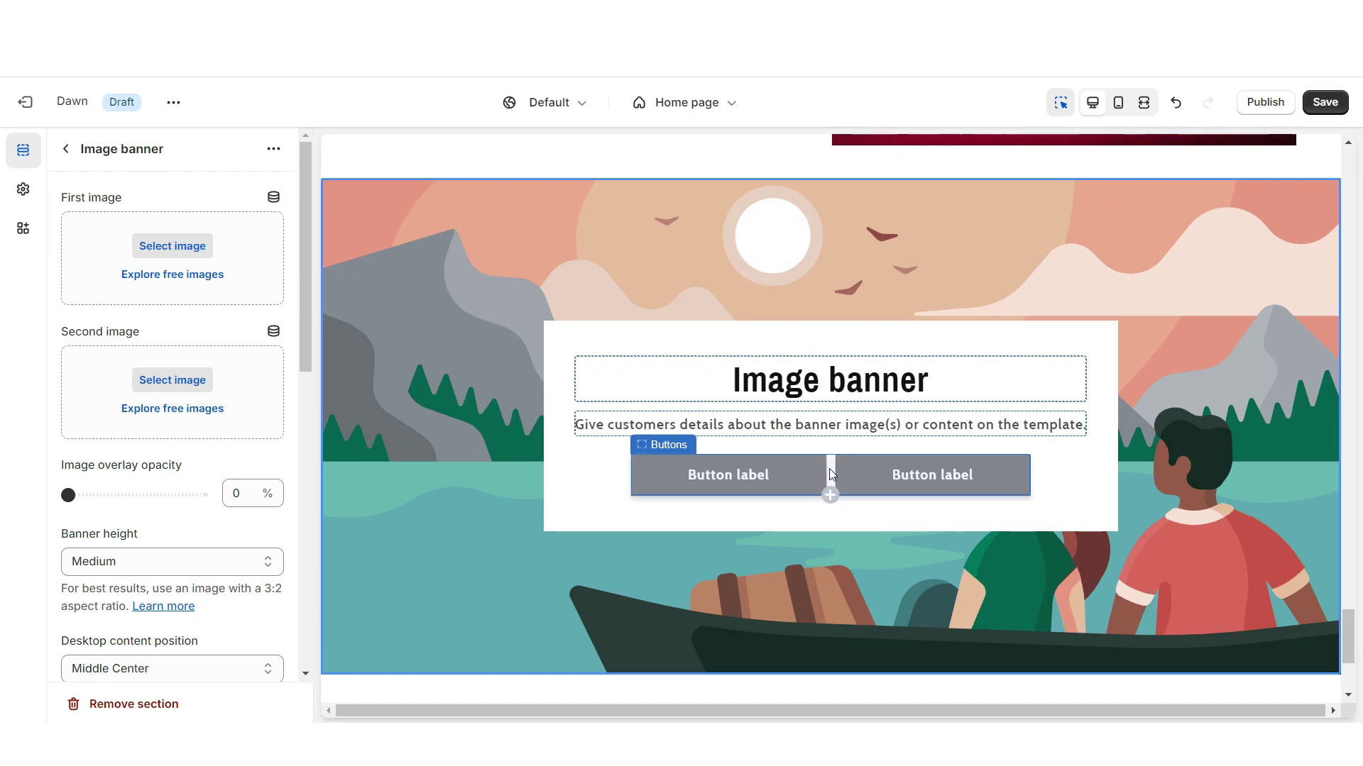
left_click(701, 381)
key("Delete")
- Add a Rich text section below the empty image banner and remove its "Talk about your brand" heading block
left_click(142, 555)
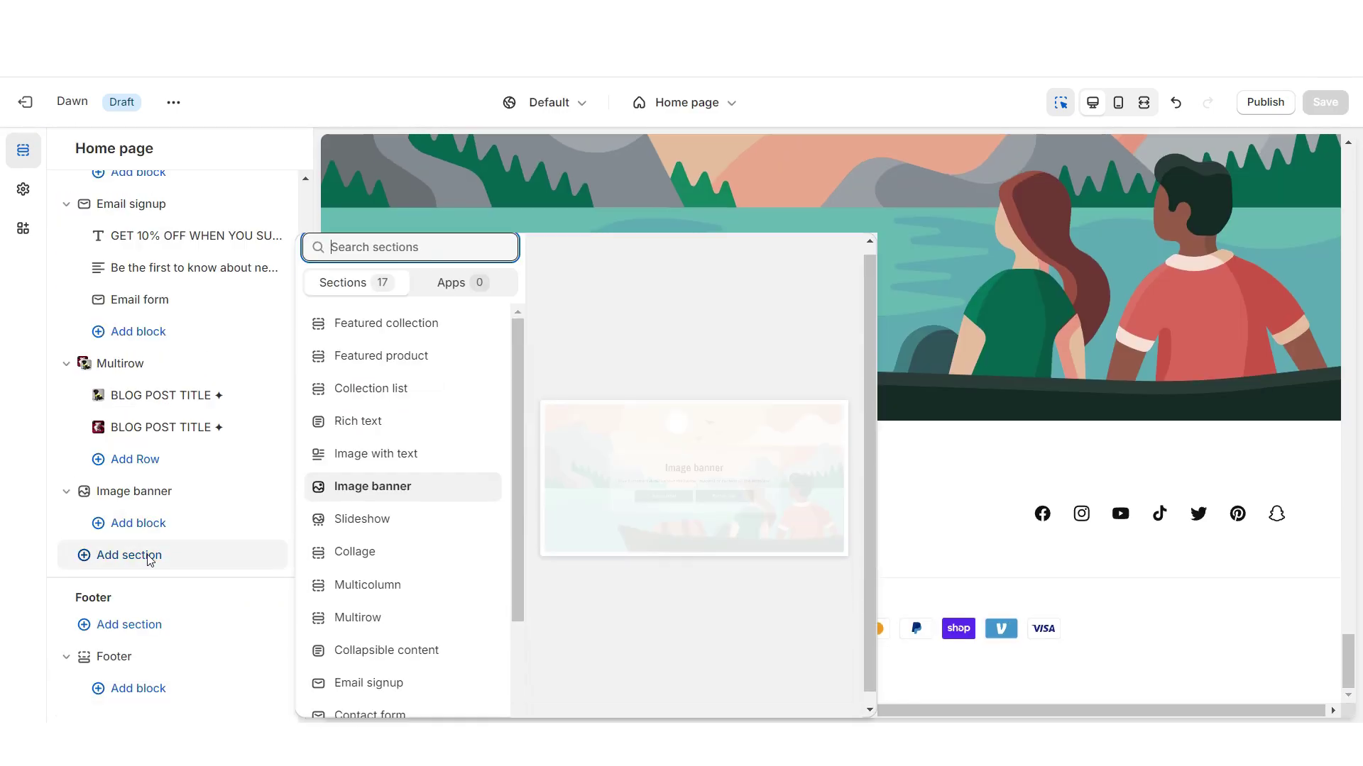
left_click(377, 426)
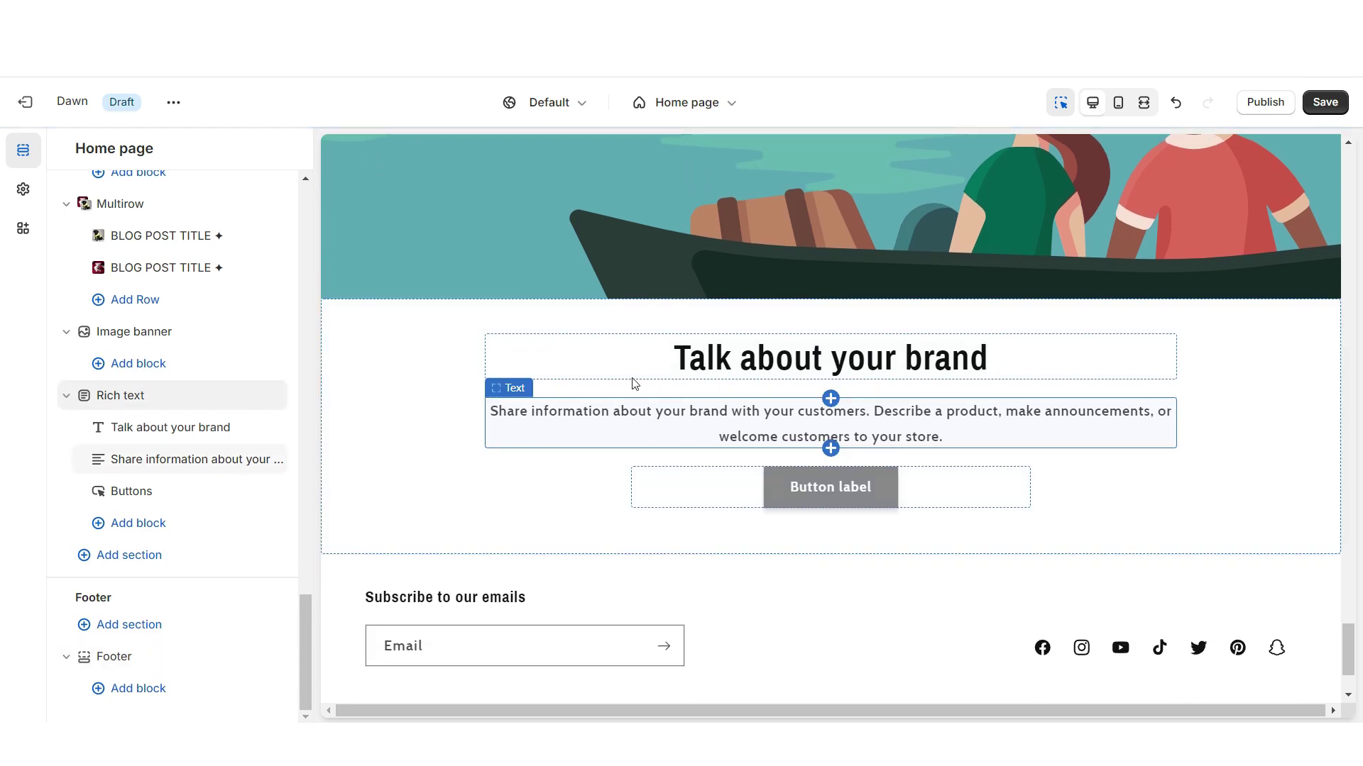
left_click(633, 366)
left_click(116, 704)
key("Delete")
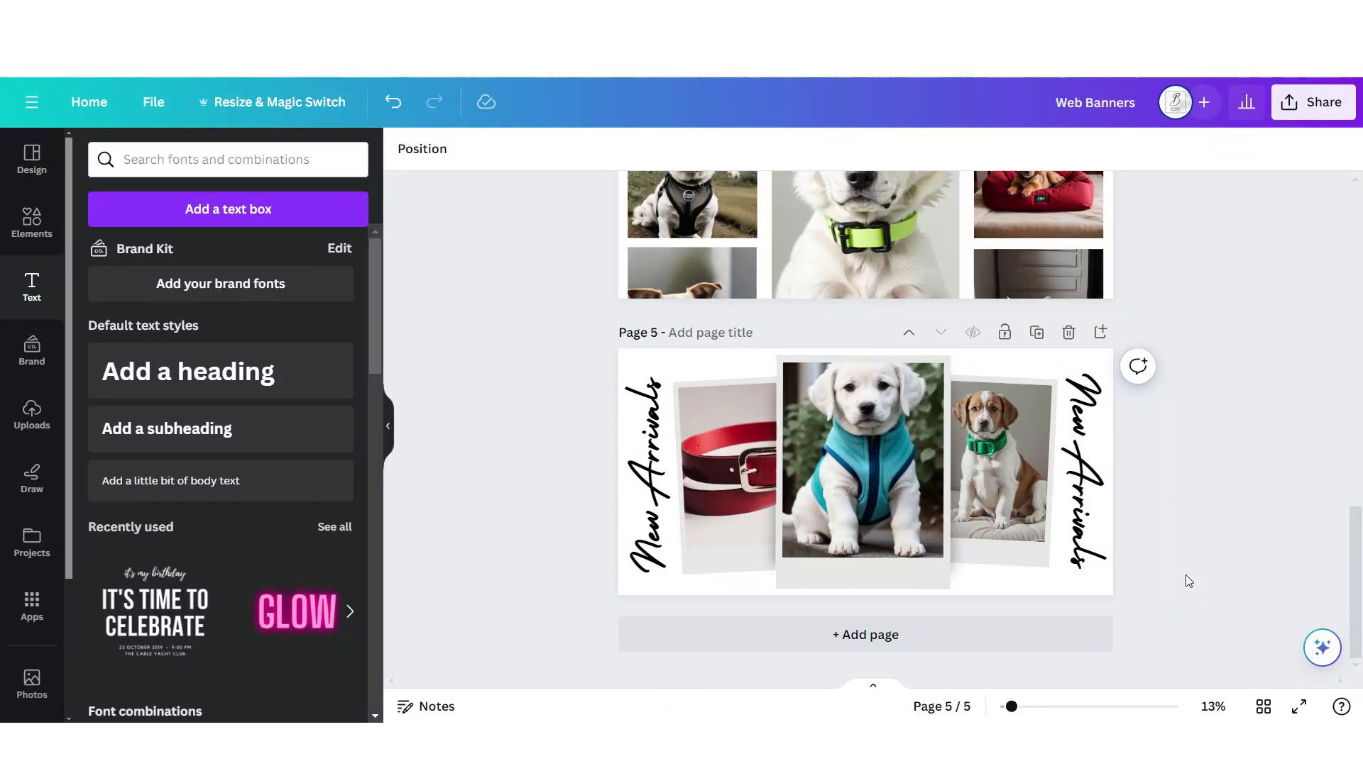
- Switch to the Canva Web Banners design and add a blank page after page 5
scroll(1185, 576, "up", 3)
scroll(1148, 552, "down", 3)
left_click(1100, 333)
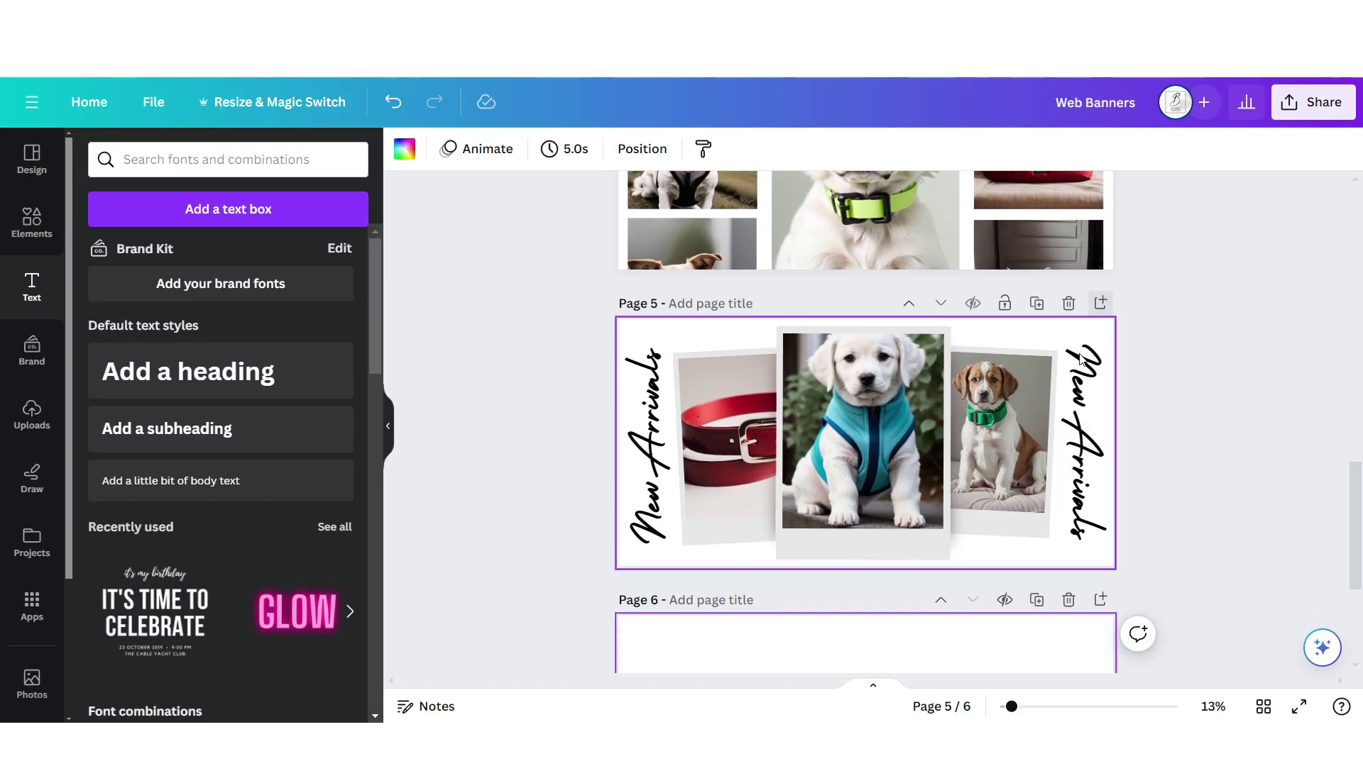
- Add the text "Let's Connect" as an enlarged heading near the upper edge of page 6 and set its font to Bebas Neue
left_click(189, 490)
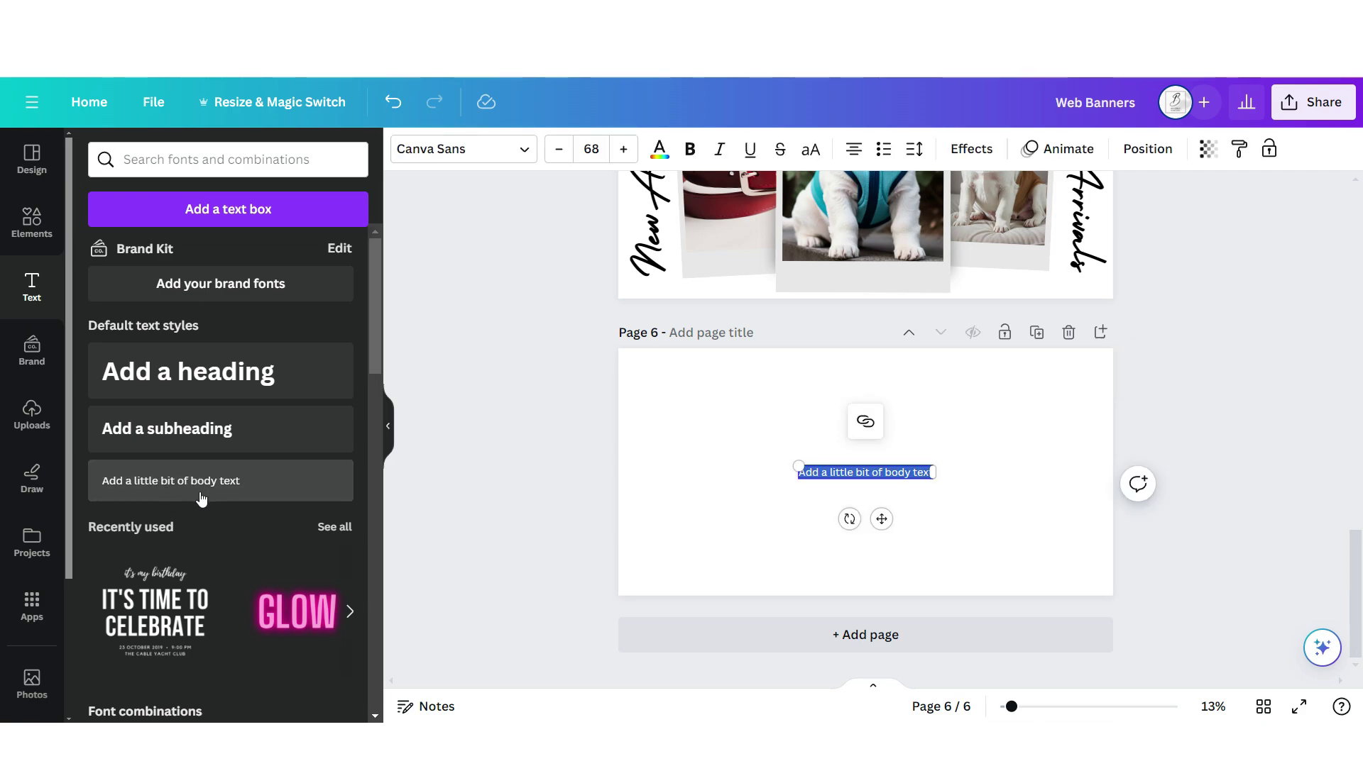
type("Let's Connect")
left_click_drag(812, 480, 800, 376)
left_click(463, 149)
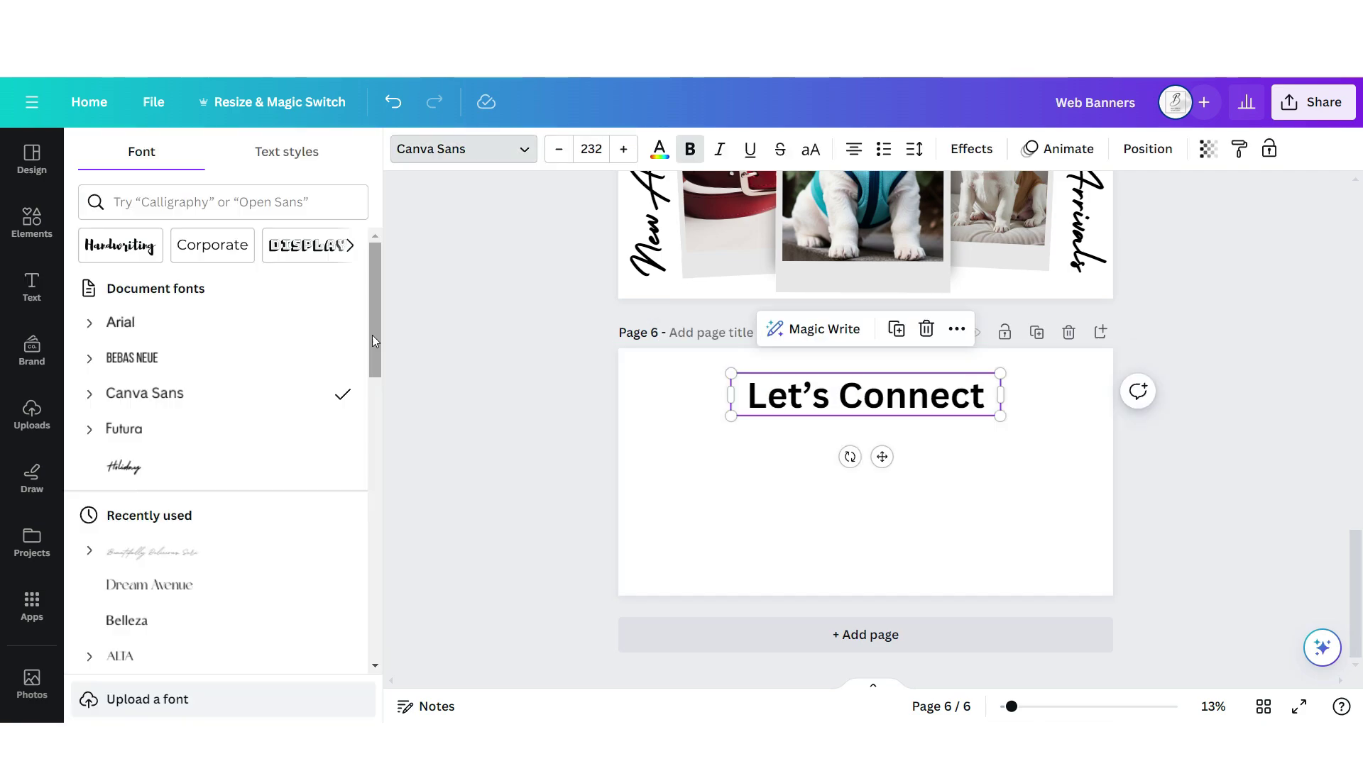
left_click(309, 357)
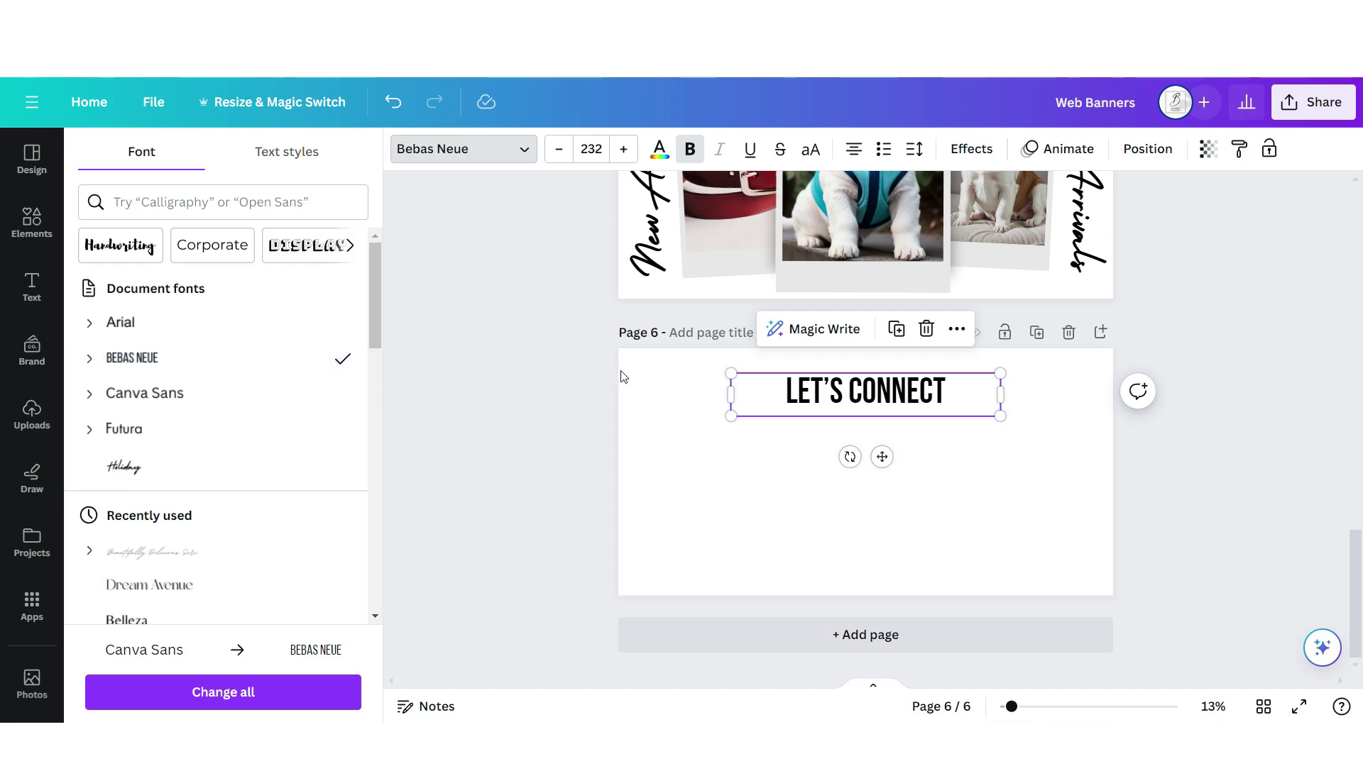
- Duplicate the "Let's Connect" heading, change the copy to "ON INSTAGRAM" and make it italic
key("ctrl+d")
type("ON INSTAGRAM")
key("ctrl+i")
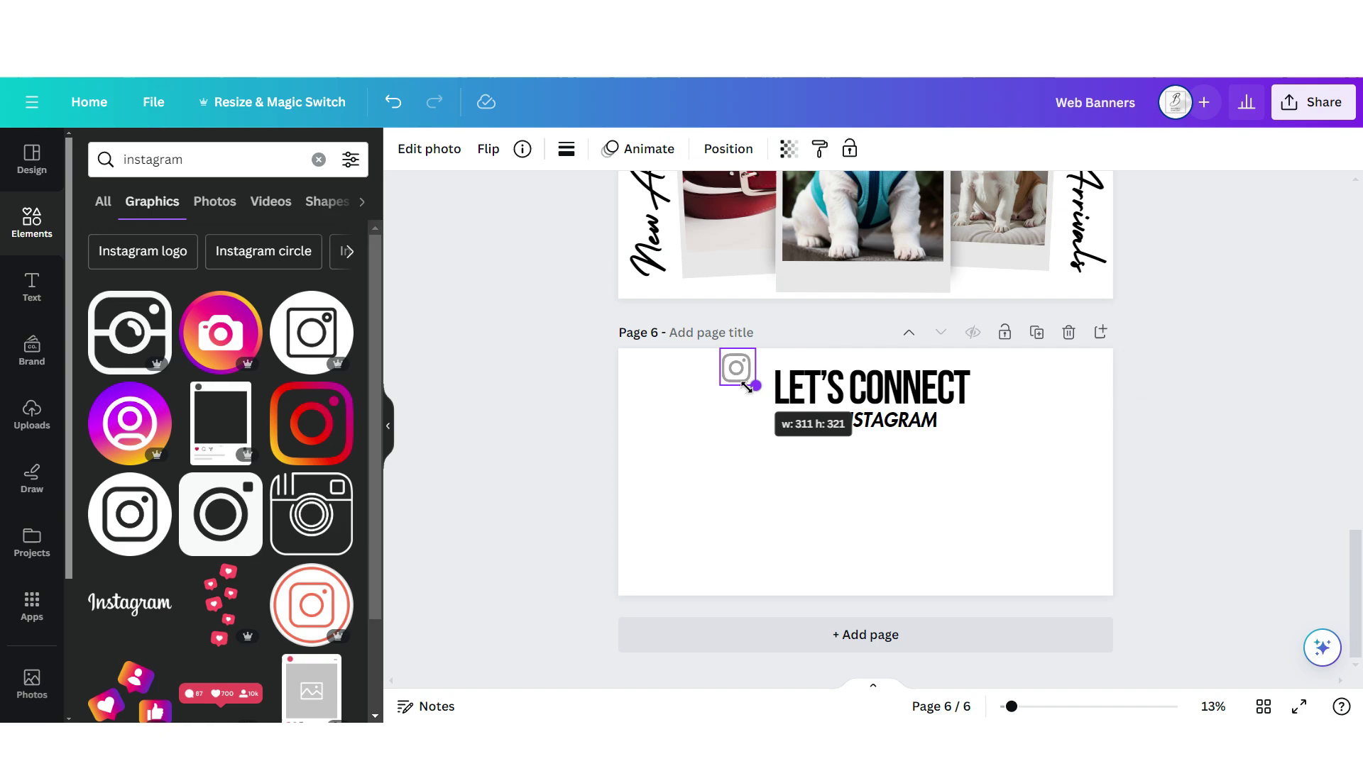
- Enlarge the Instagram logo graphic so it overlaps the start of the "Let's Connect" heading and fade it with lower transparency
left_click_drag(757, 387, 797, 428)
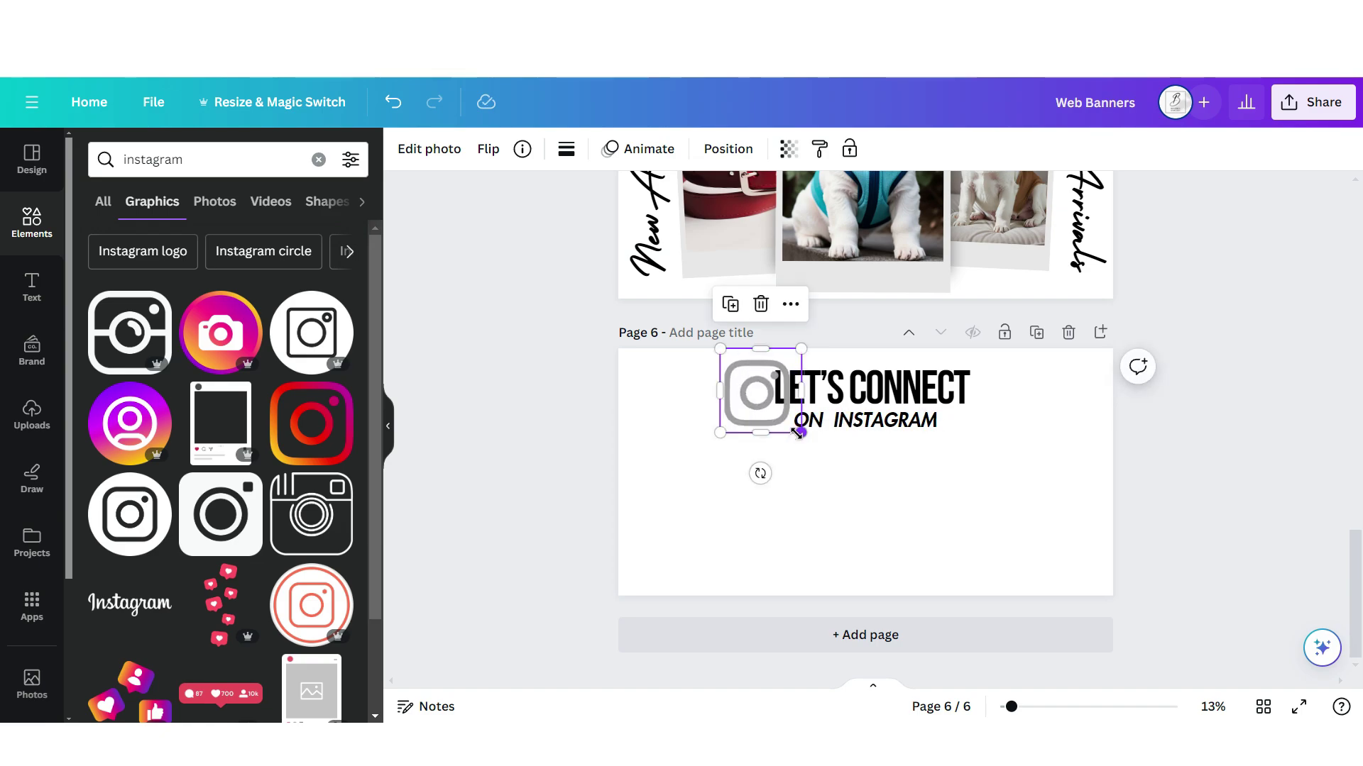
left_click(789, 148)
left_click_drag(785, 220, 654, 248)
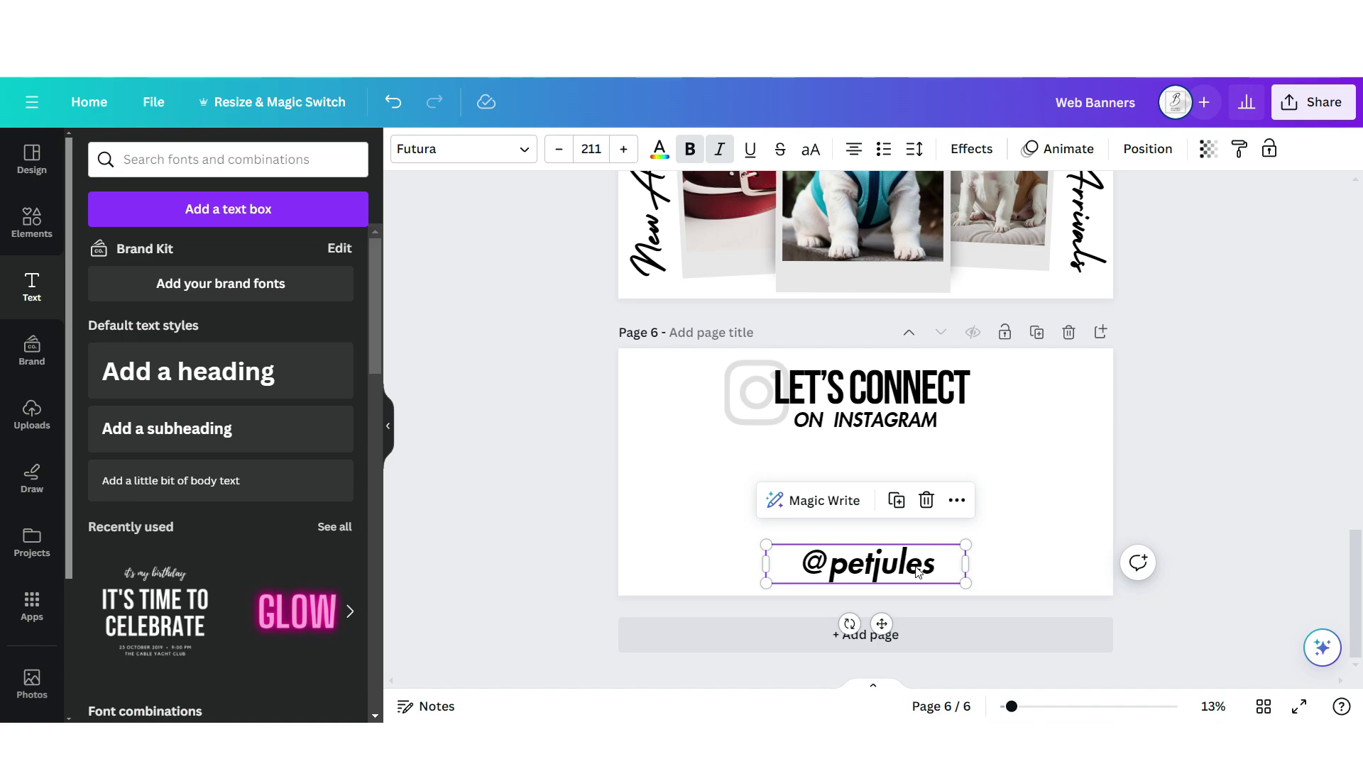
scroll(919, 572, "up", 3)
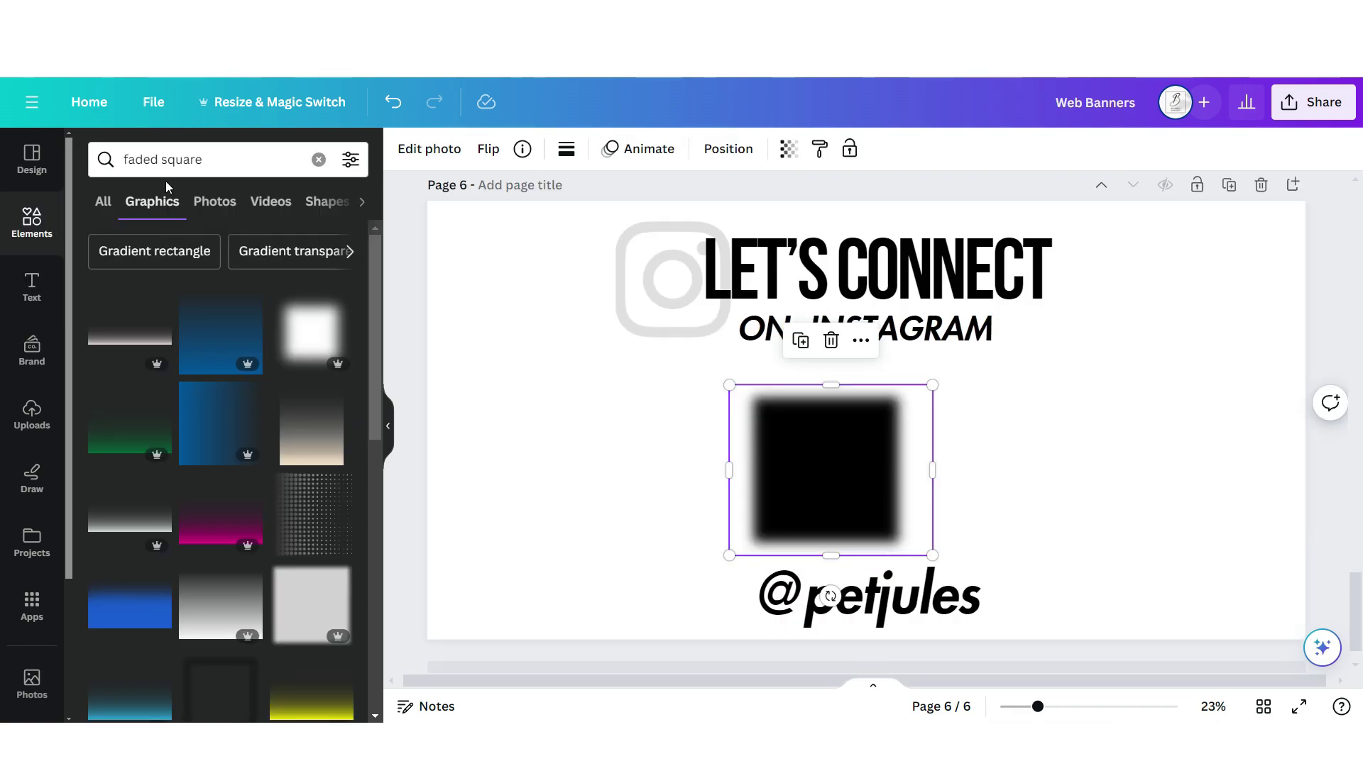
left_click_drag(932, 386, 984, 358)
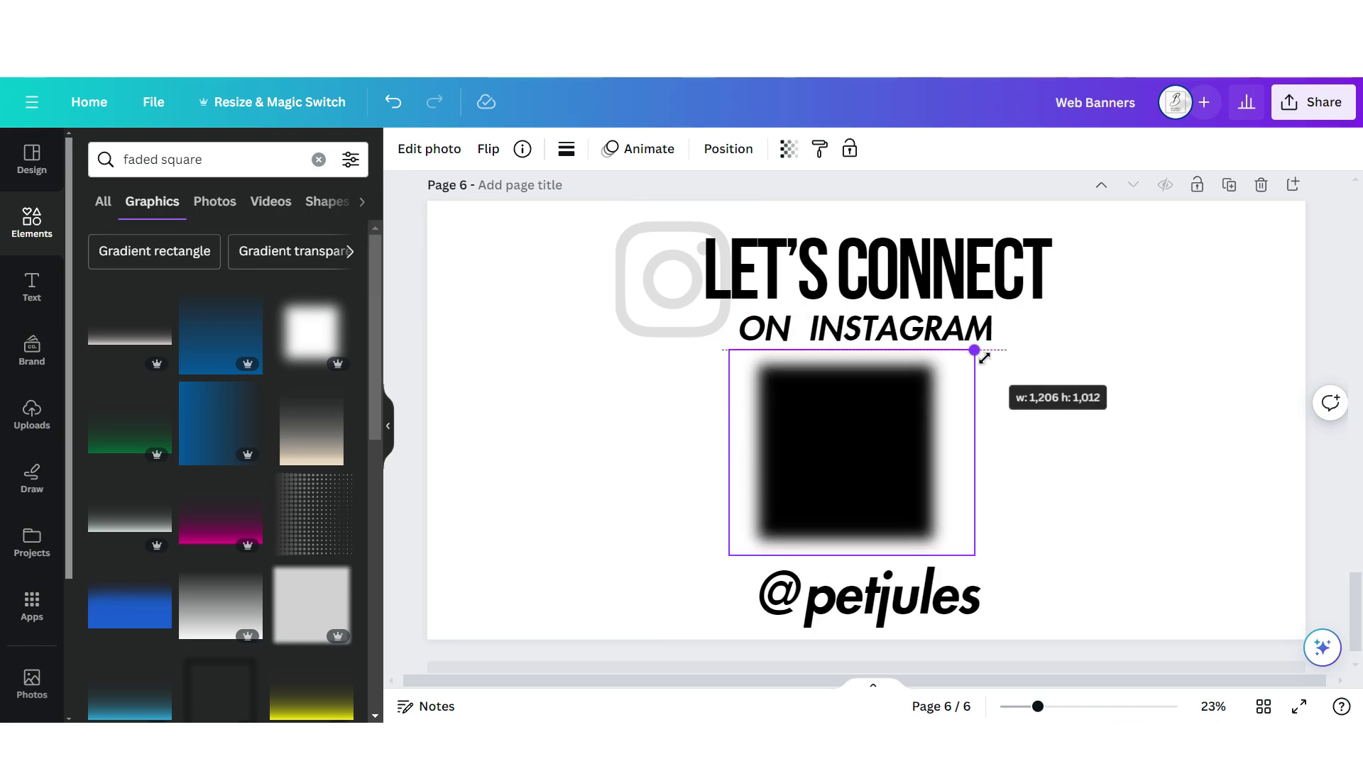
left_click_drag(909, 405, 919, 400)
- Add a square shape over the black faded square and color it white, leaving a soft shadow around its edges
left_click(318, 159)
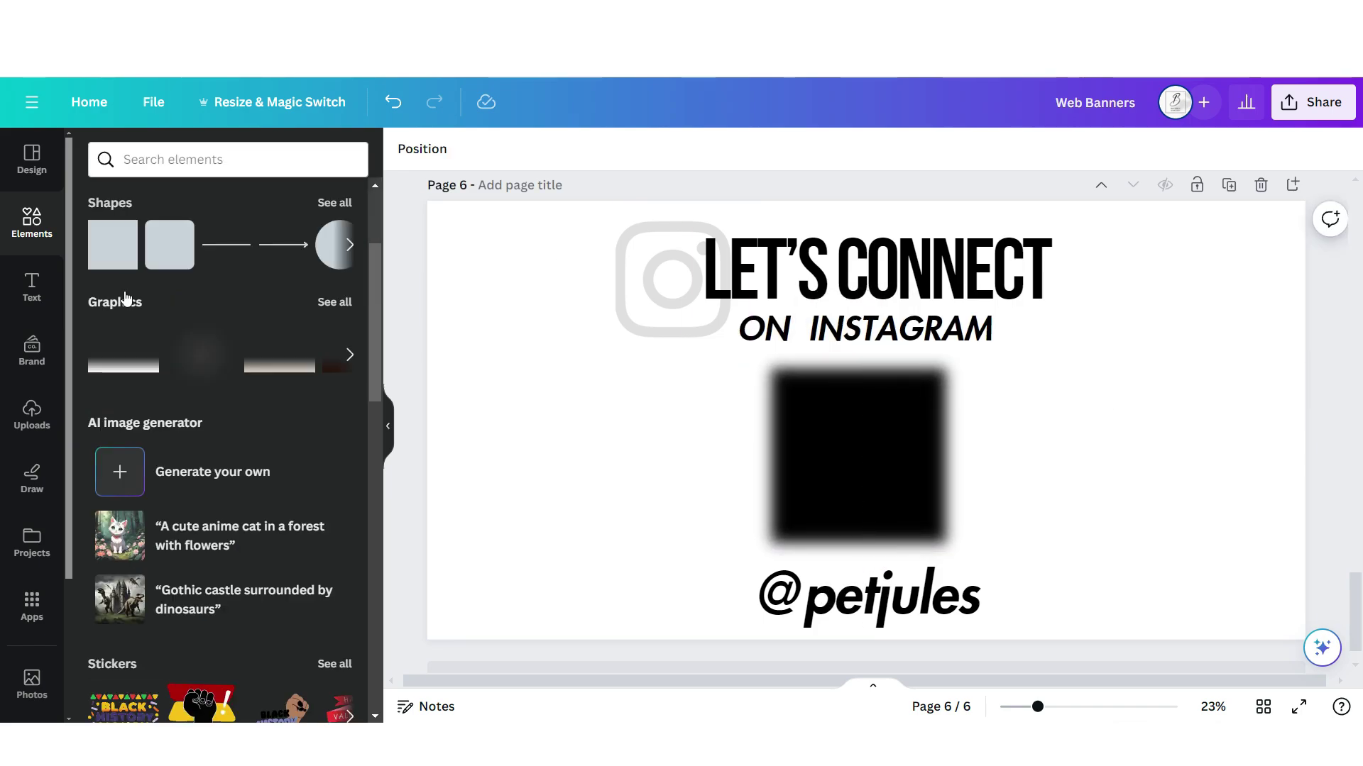
left_click(103, 260)
left_click(492, 148)
left_click(337, 252)
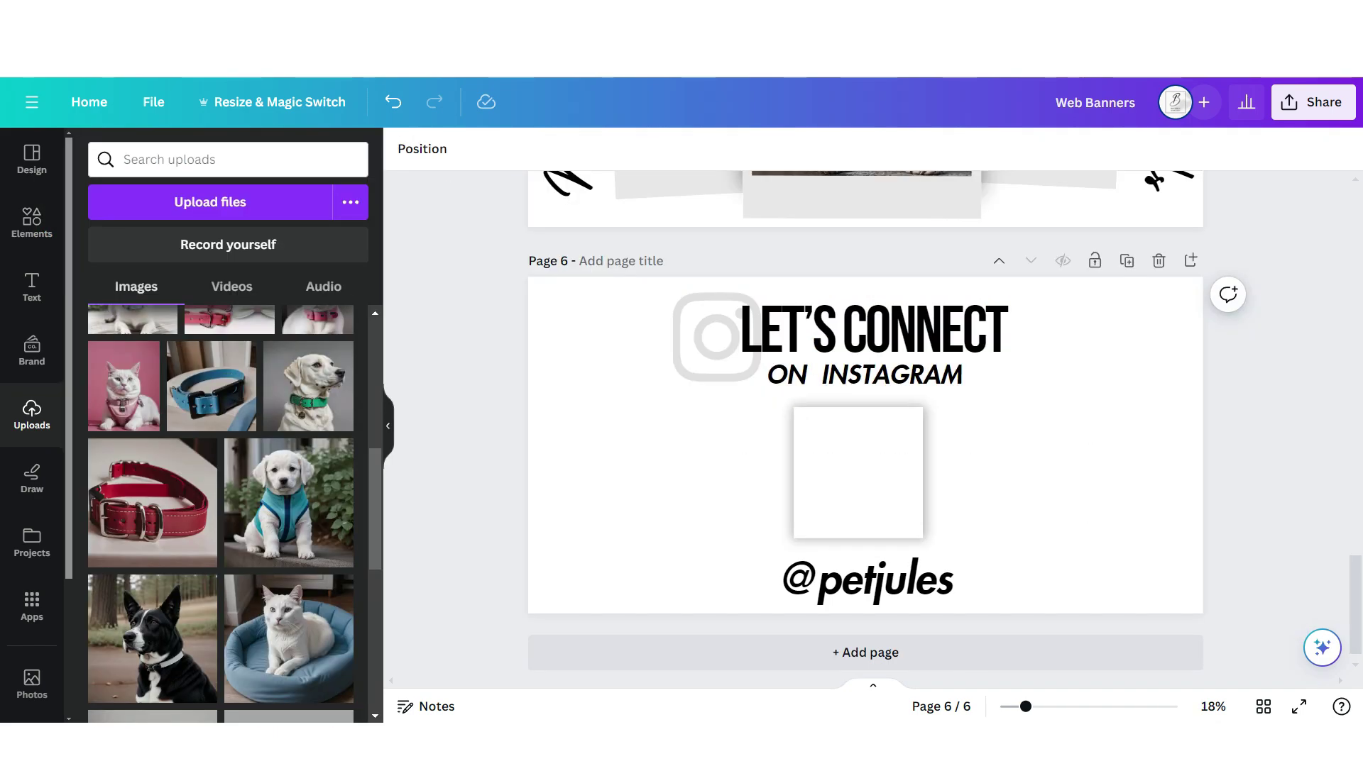
- Place the uploaded photo of the dog with the blue collar inside the white square and select the grouped photo card
scroll(220, 511, "up", 2)
left_click(132, 378)
mouse_move(871, 426)
left_mouse_down()
mouse_move(852, 454)
mouse_move(888, 446)
left_mouse_up()
left_click(832, 462)
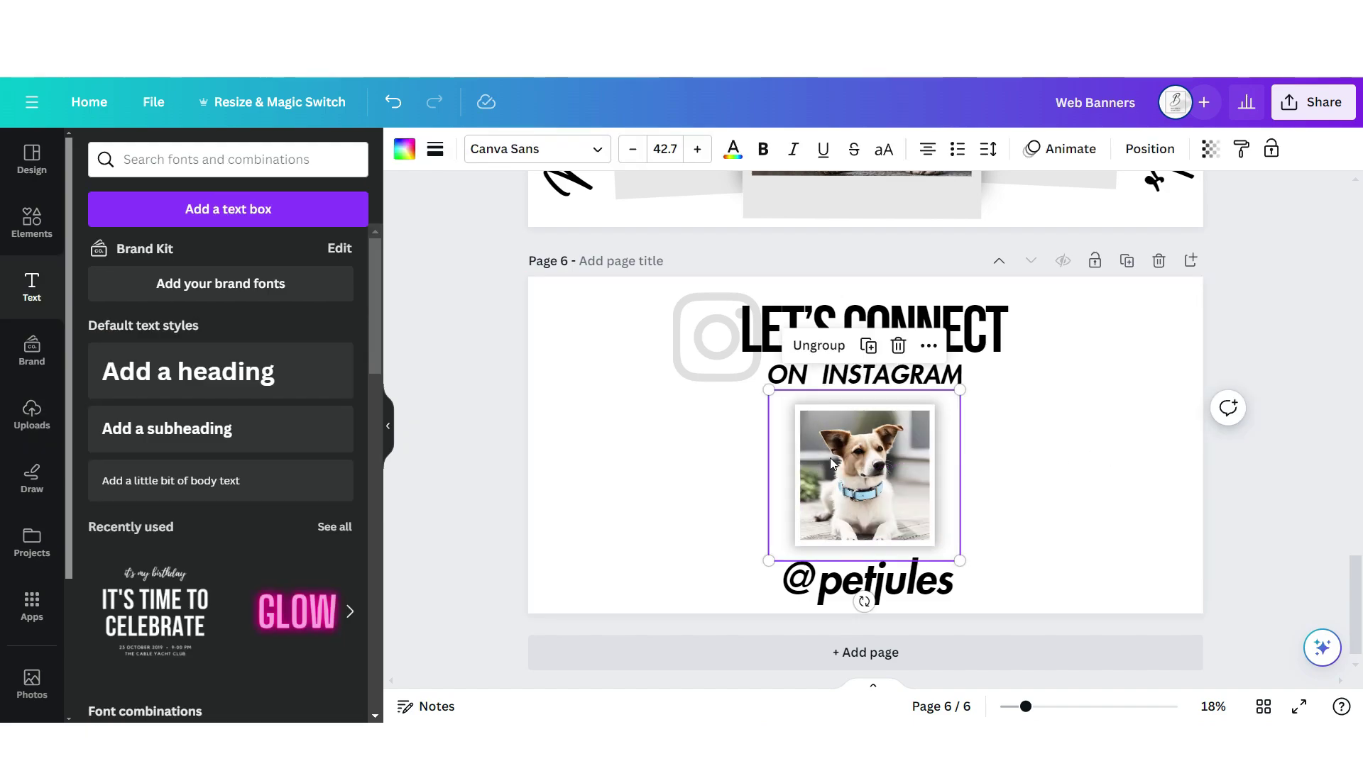
- Duplicate the photo card group to build a row of pet photos, and download page 6 as a PNG
left_click(869, 346)
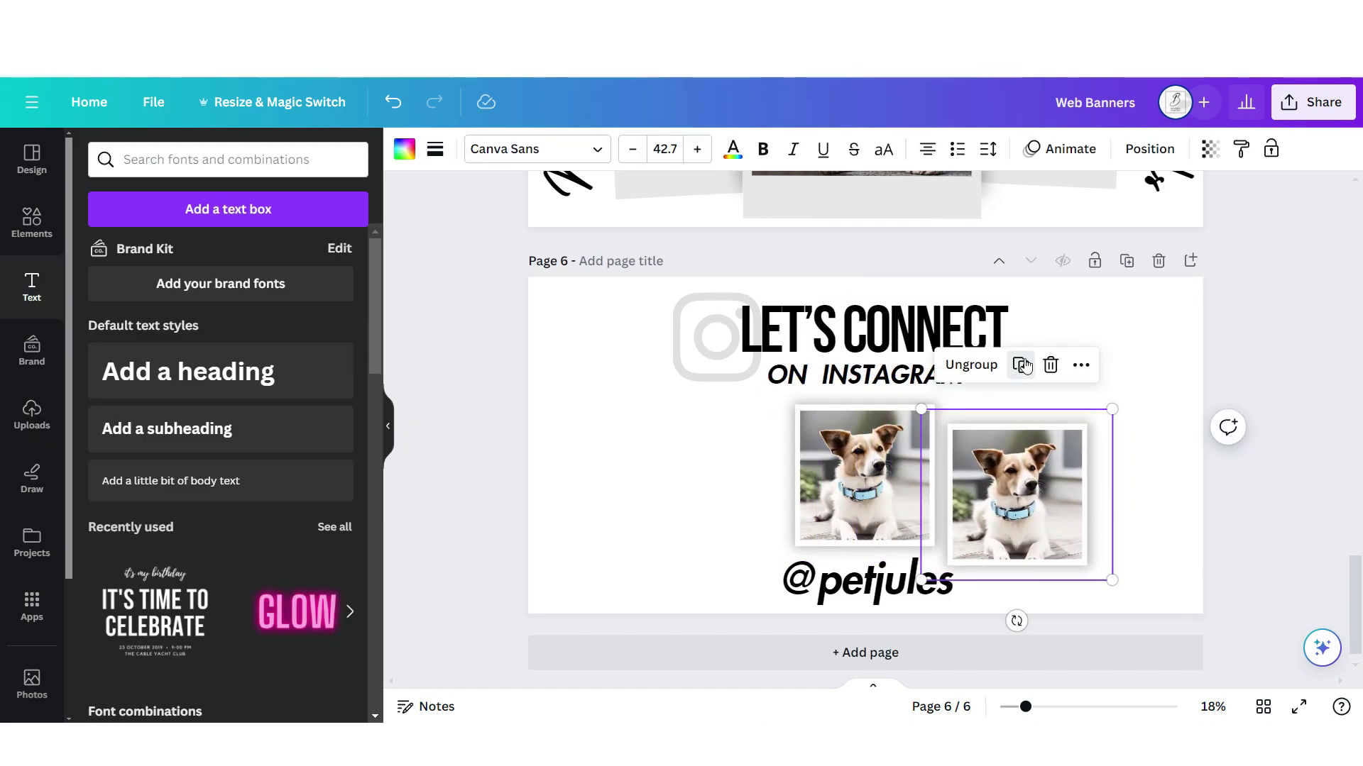
left_click(1020, 365)
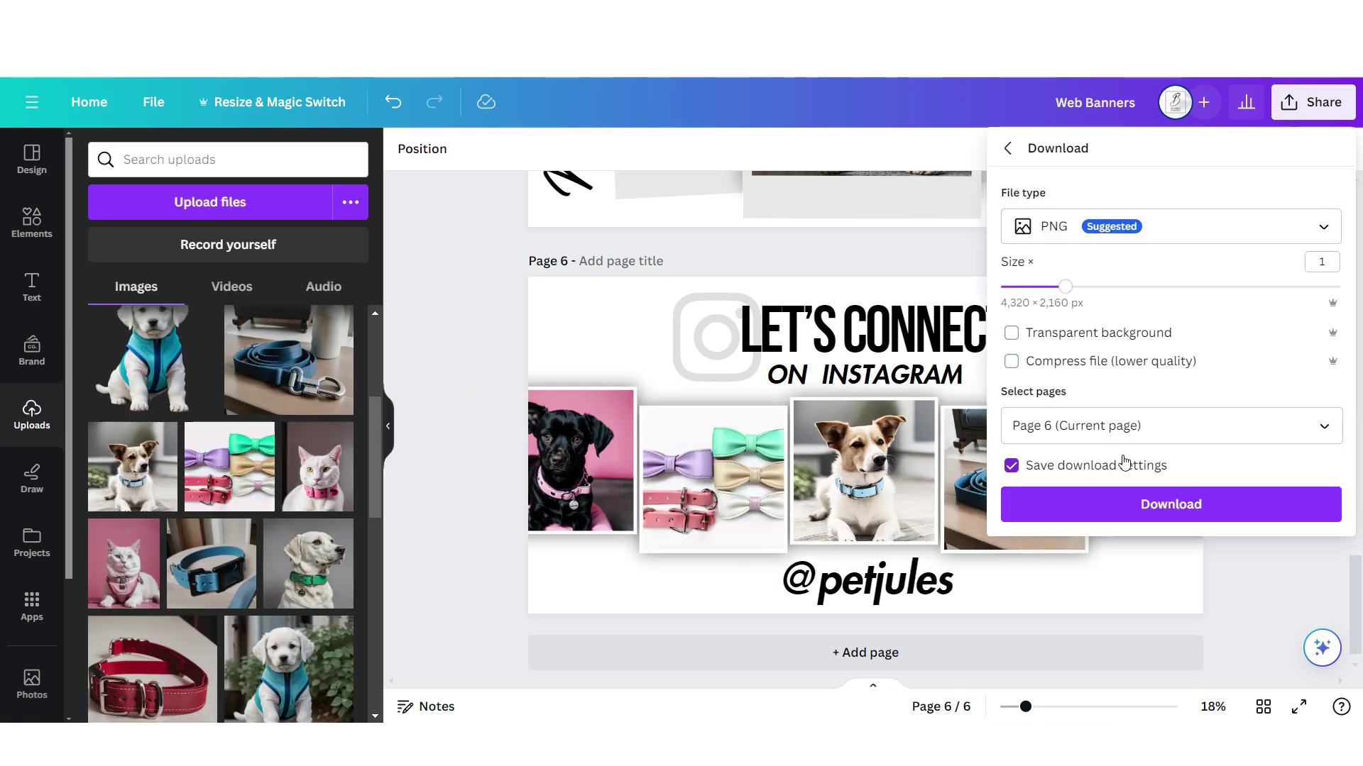
left_click(1095, 508)
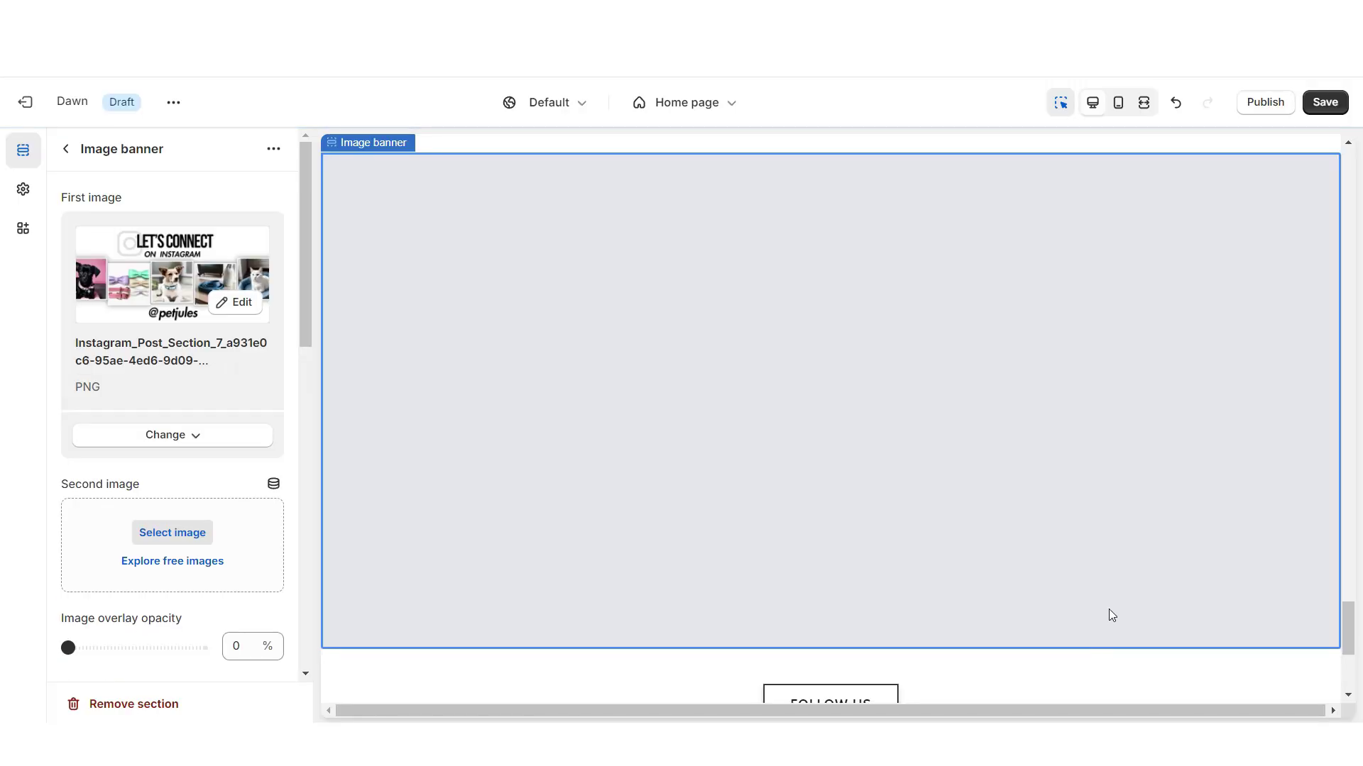
- Switch to the Shopify theme editor and review the Instagram image banner, Follow us button and blog rows on the home page
scroll(1111, 536, "down", 1)
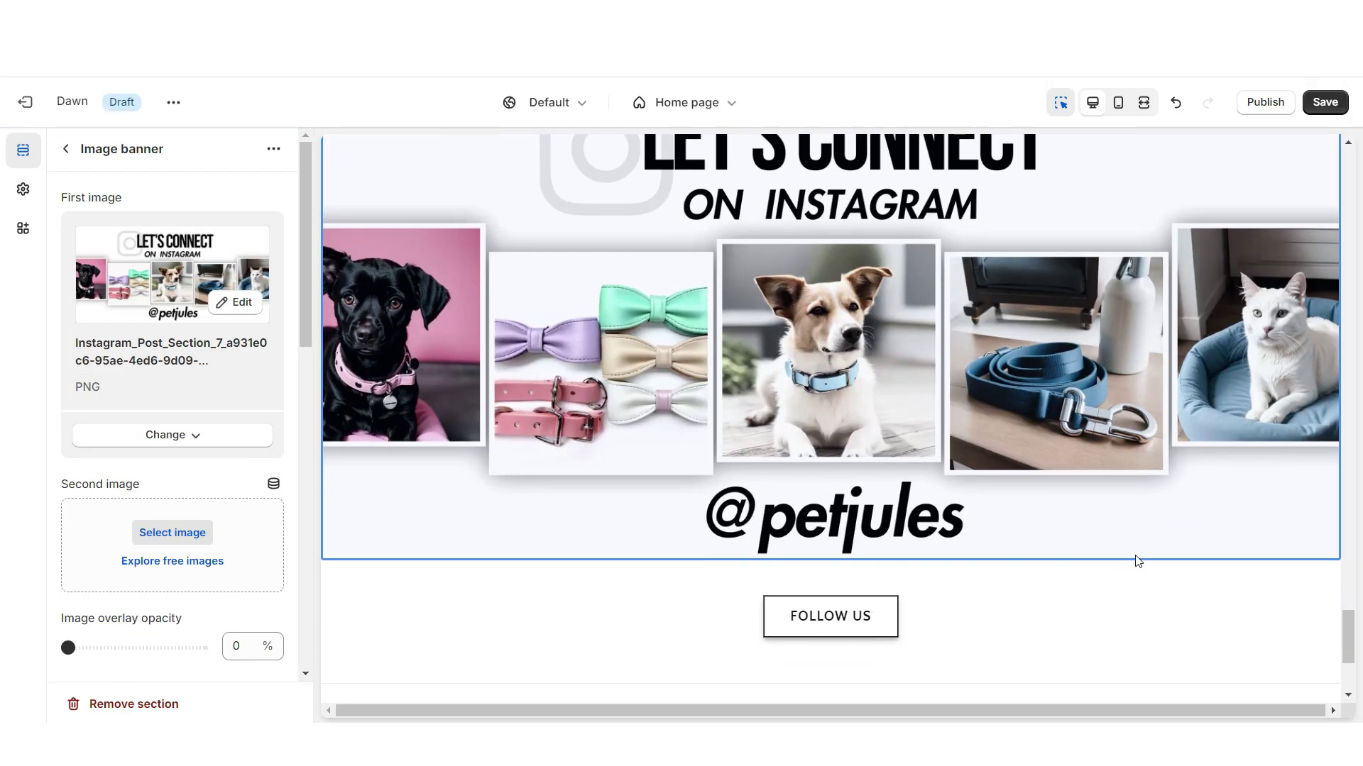
scroll(106, 424, "down", 4)
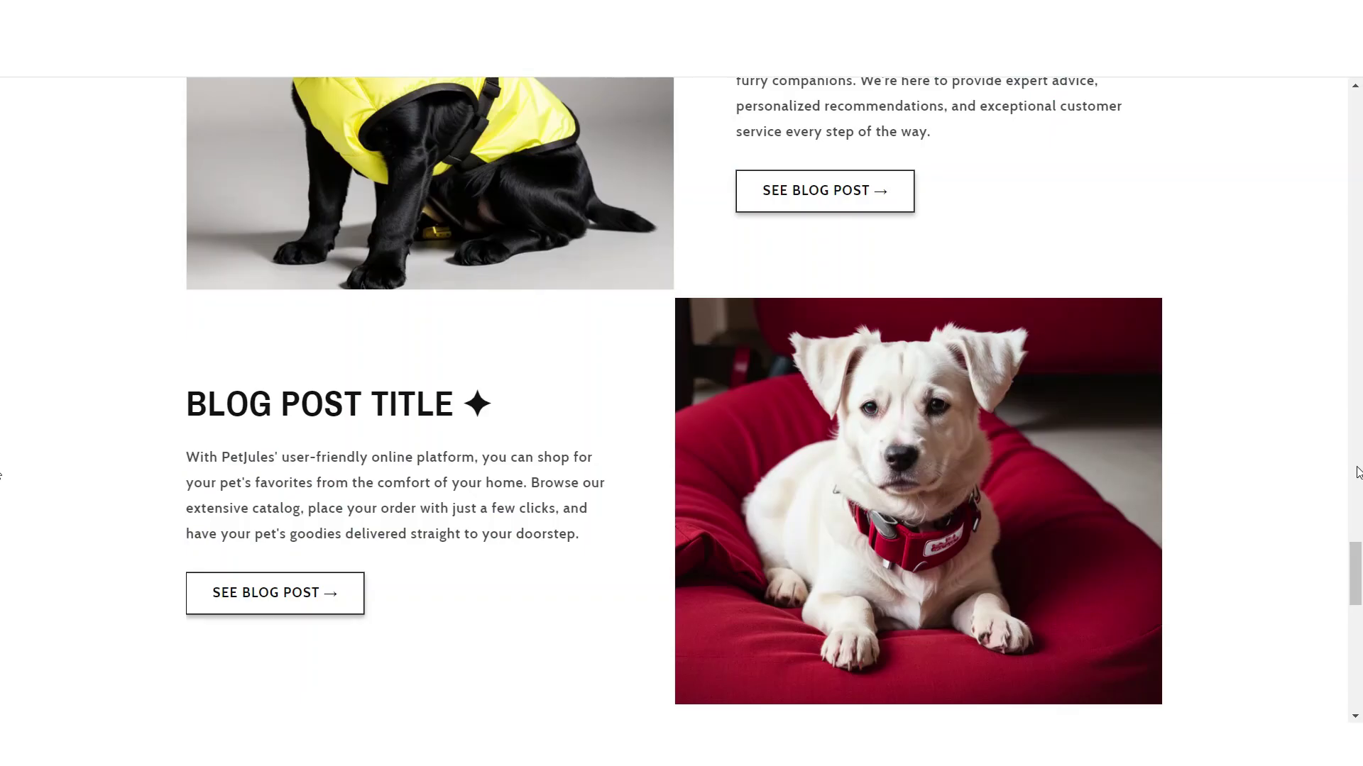
scroll(1357, 474, "down", 10)
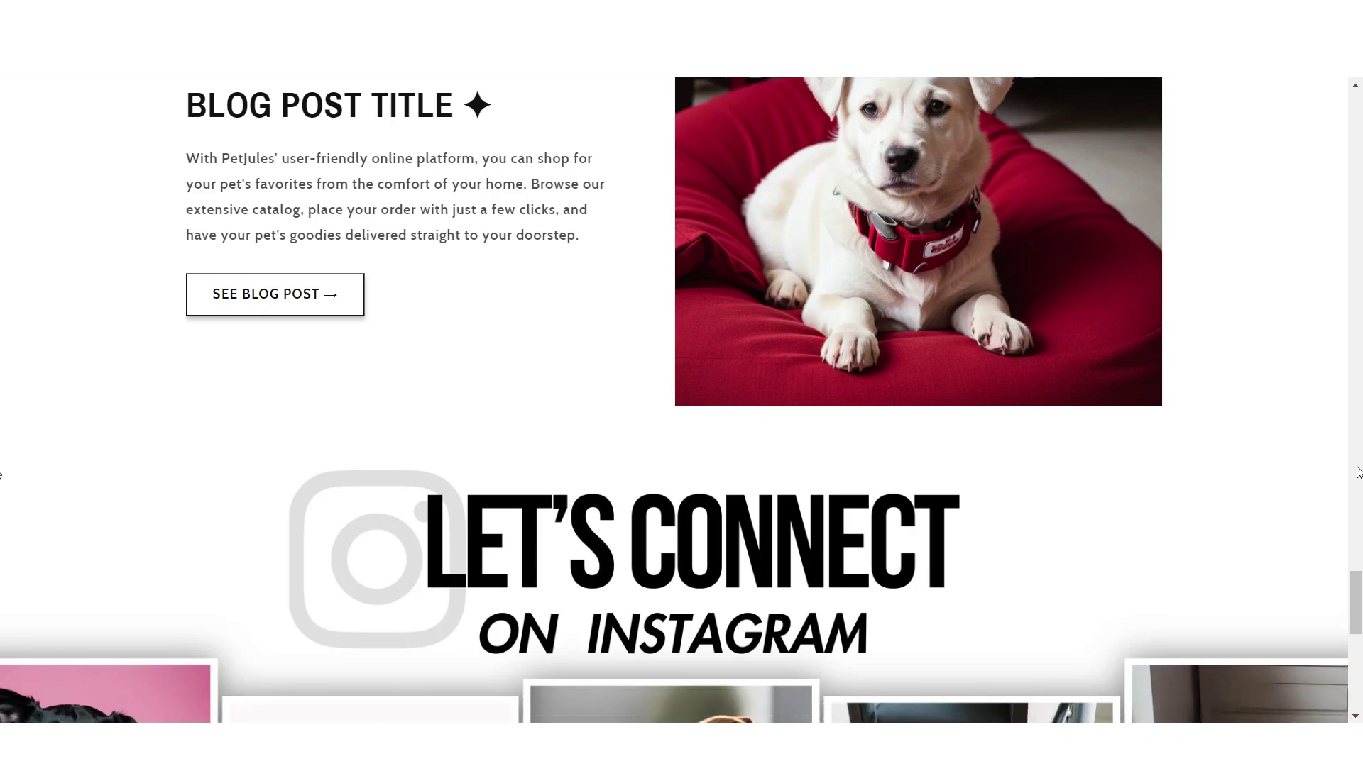
scroll(1357, 473, "down", 3)
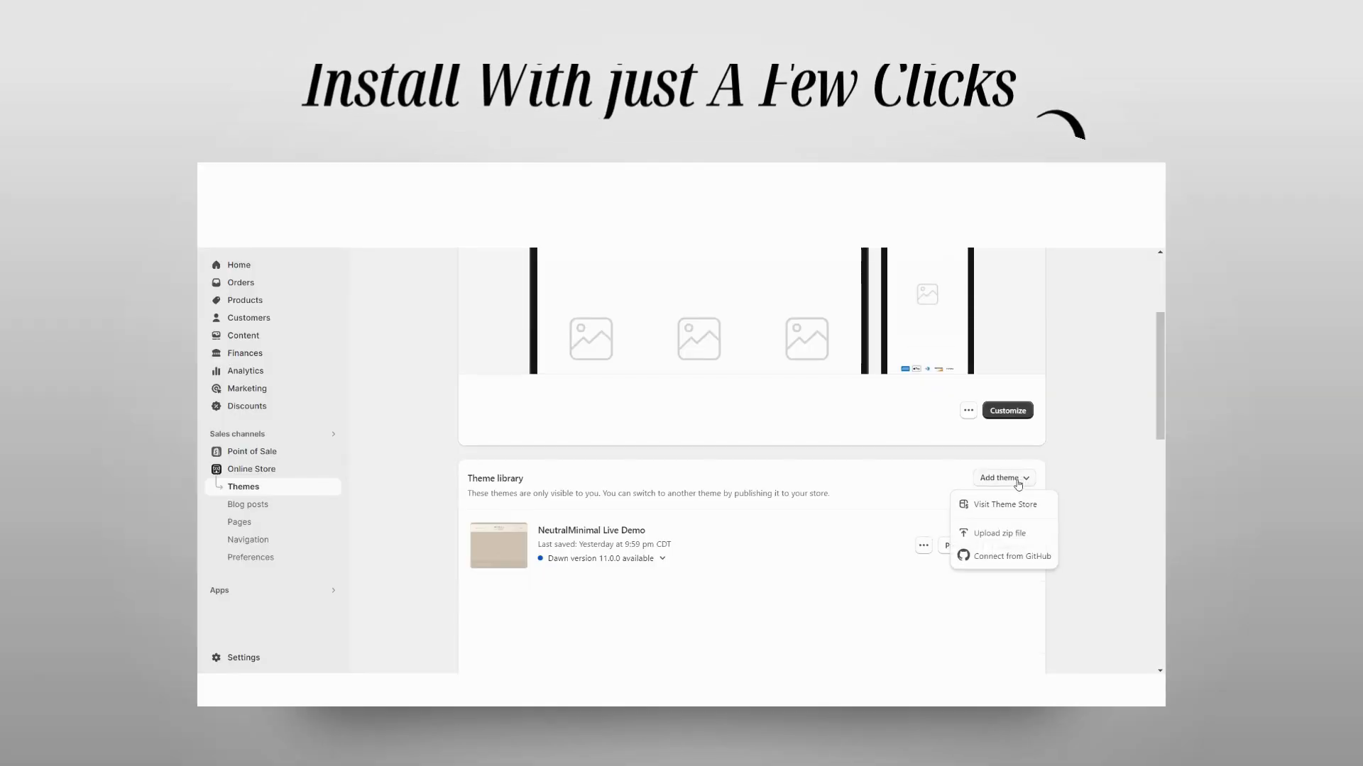
- Choose ShopifyThemeTemplate.zip as the theme file to upload to the Shopify theme library
left_click(996, 543)
left_click(681, 456)
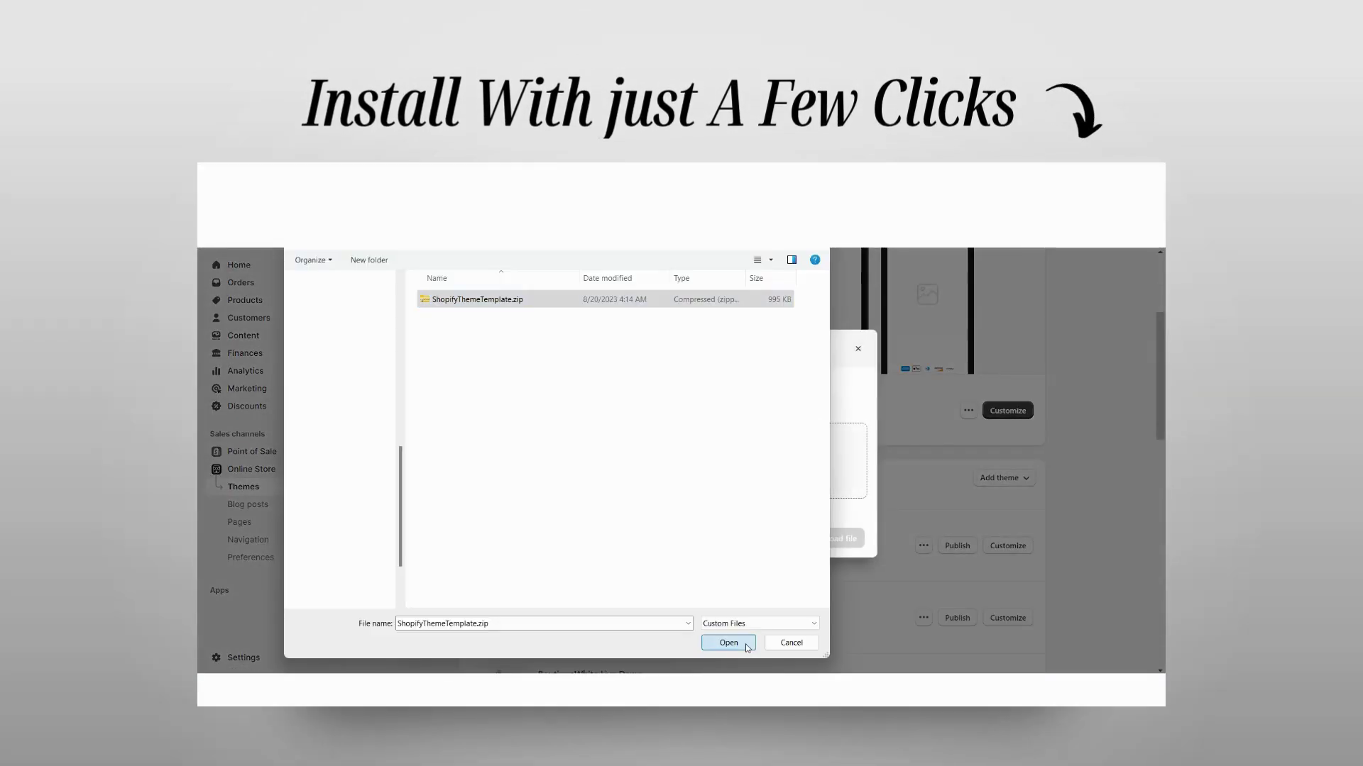
left_click(728, 643)
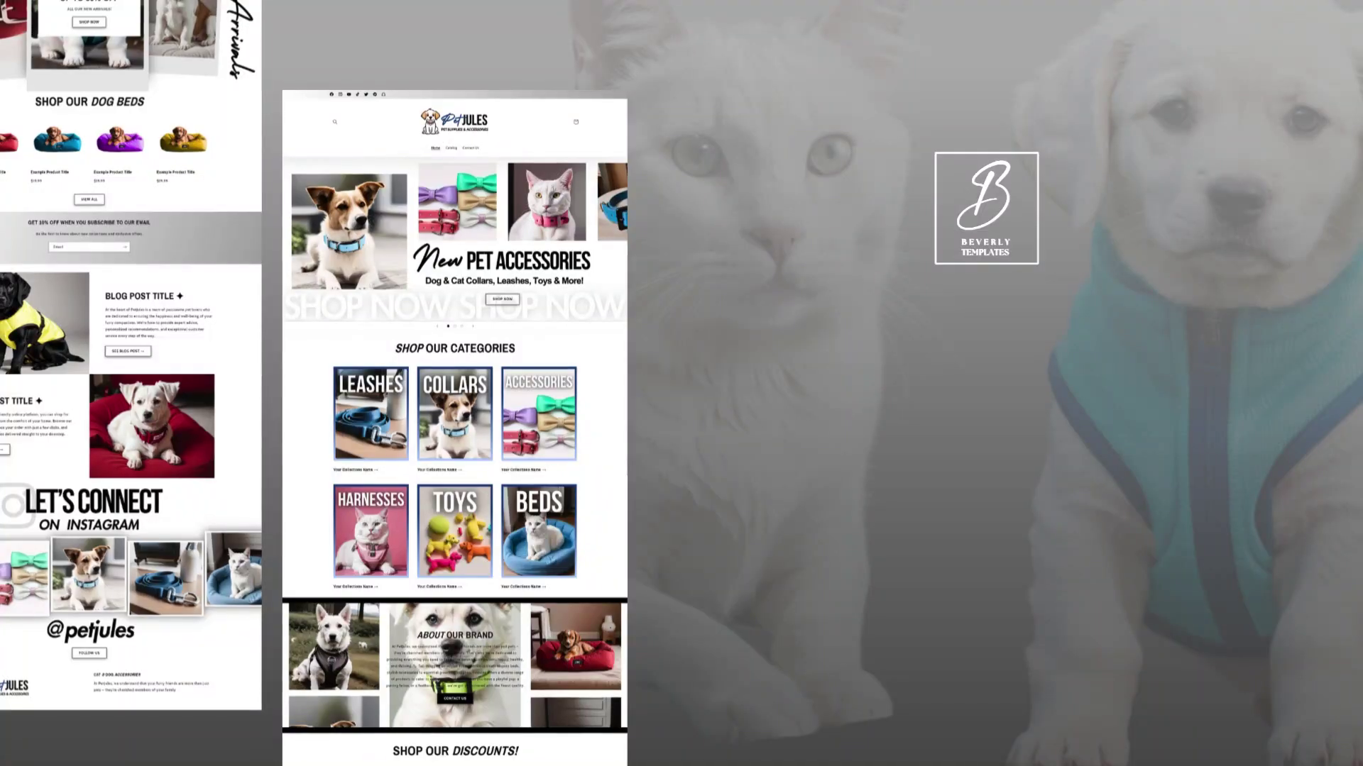